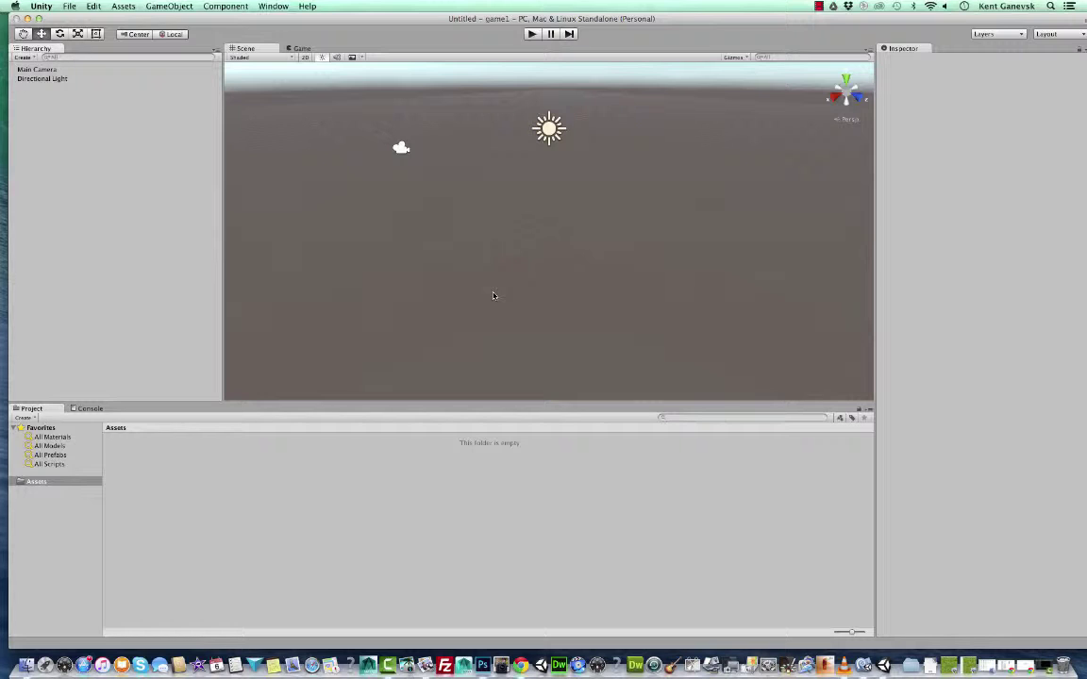
Apply the Default window layout, view the Game view and return to the Scene view.
left_click(276, 7)
mouse_move(303, 60)
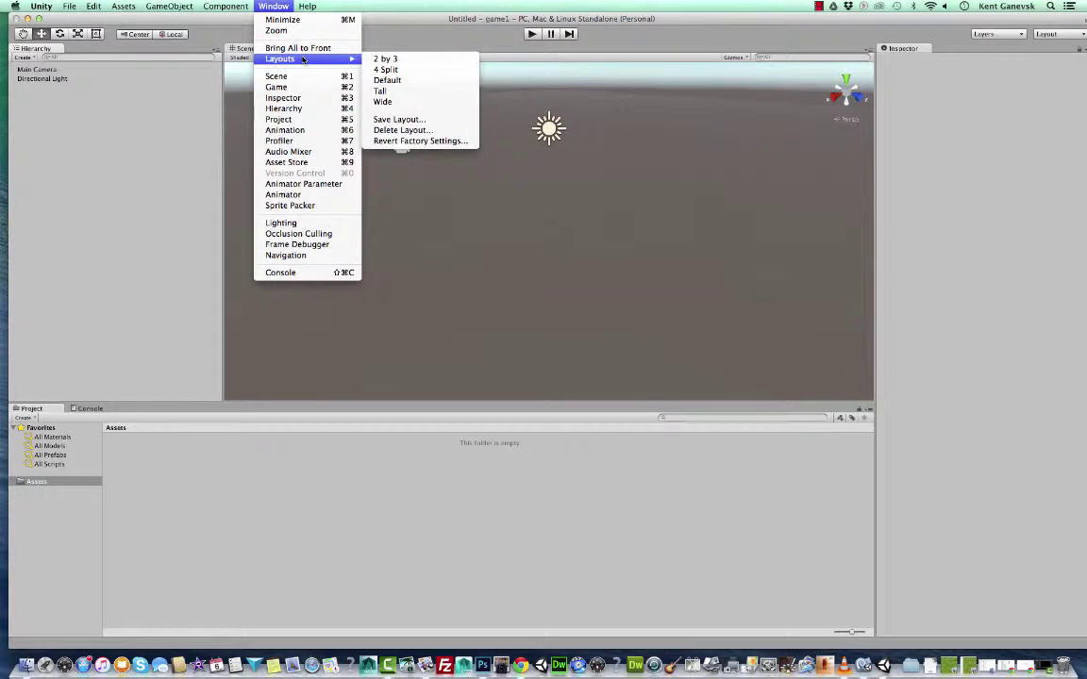
left_click(389, 81)
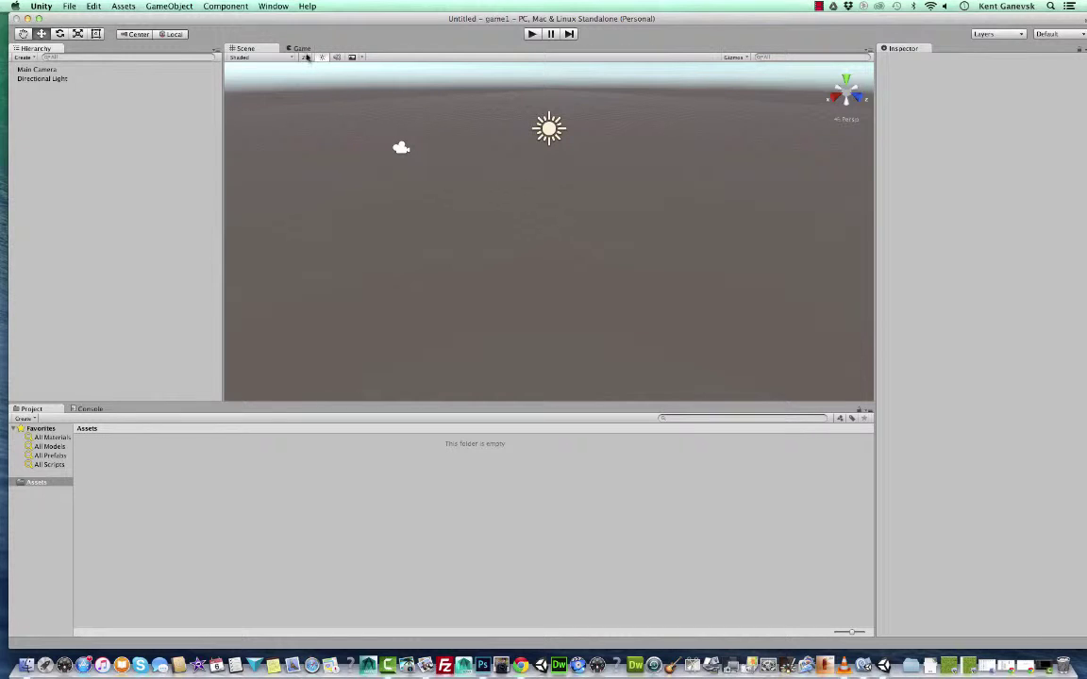
left_click(302, 49)
left_click(251, 49)
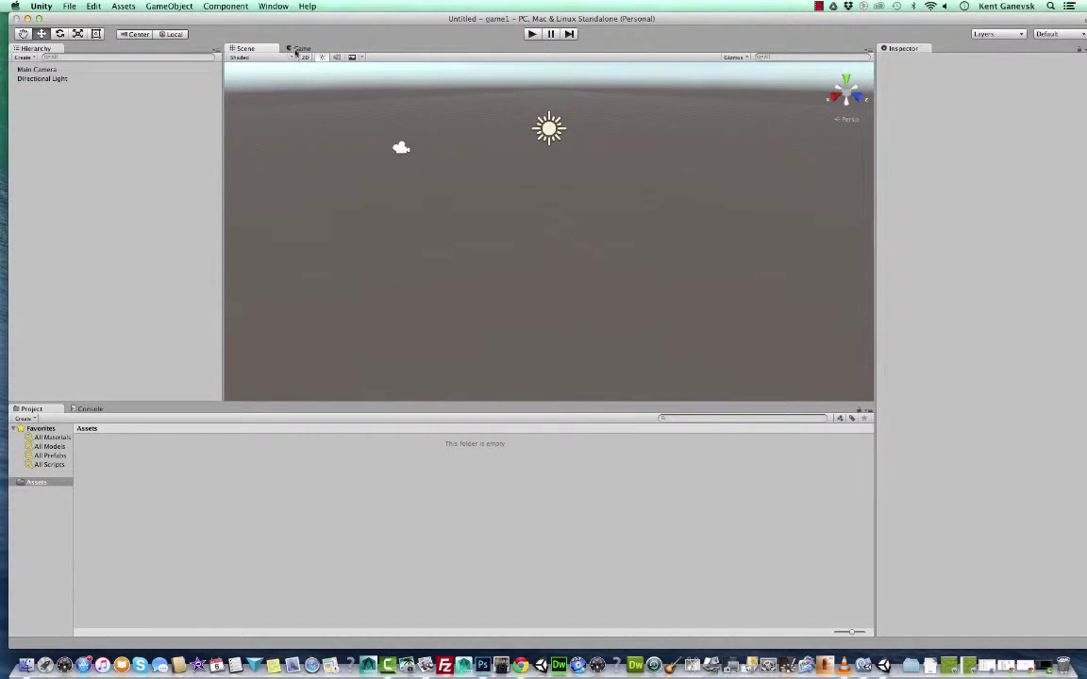
Delete the Main Camera from the scene.
left_click(56, 71)
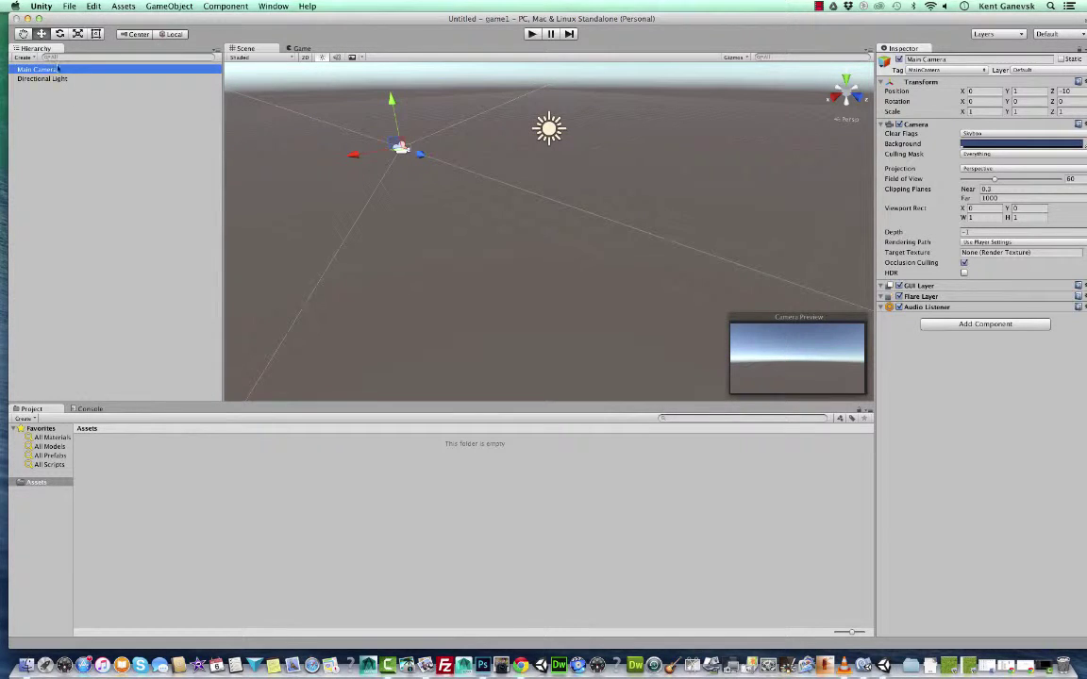
left_click(93, 6)
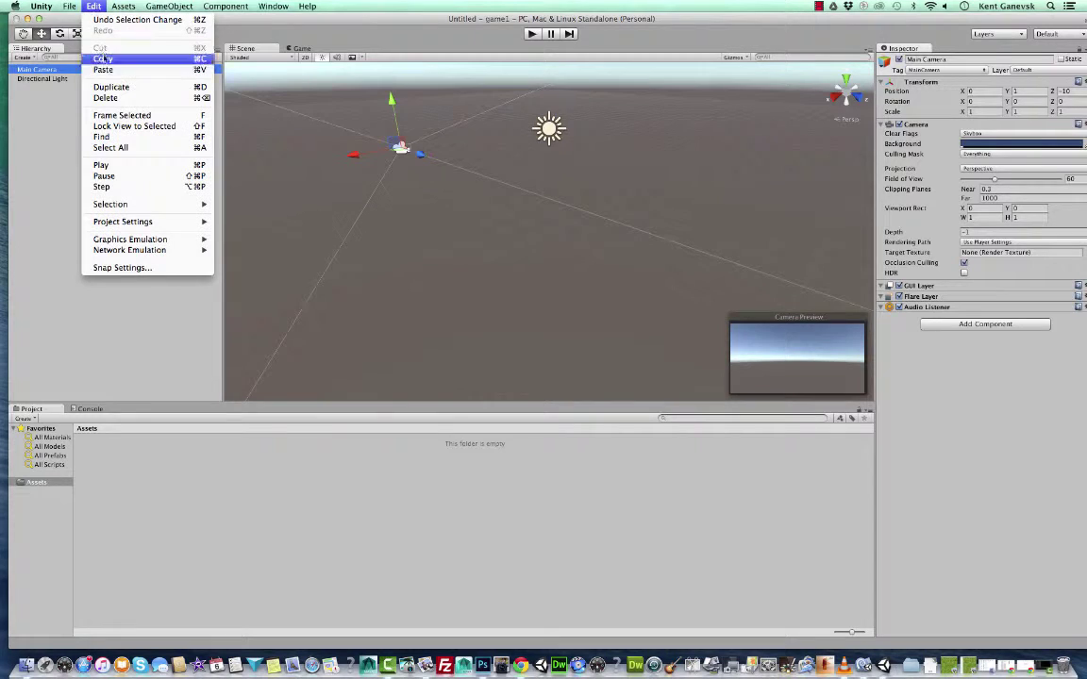
left_click(106, 99)
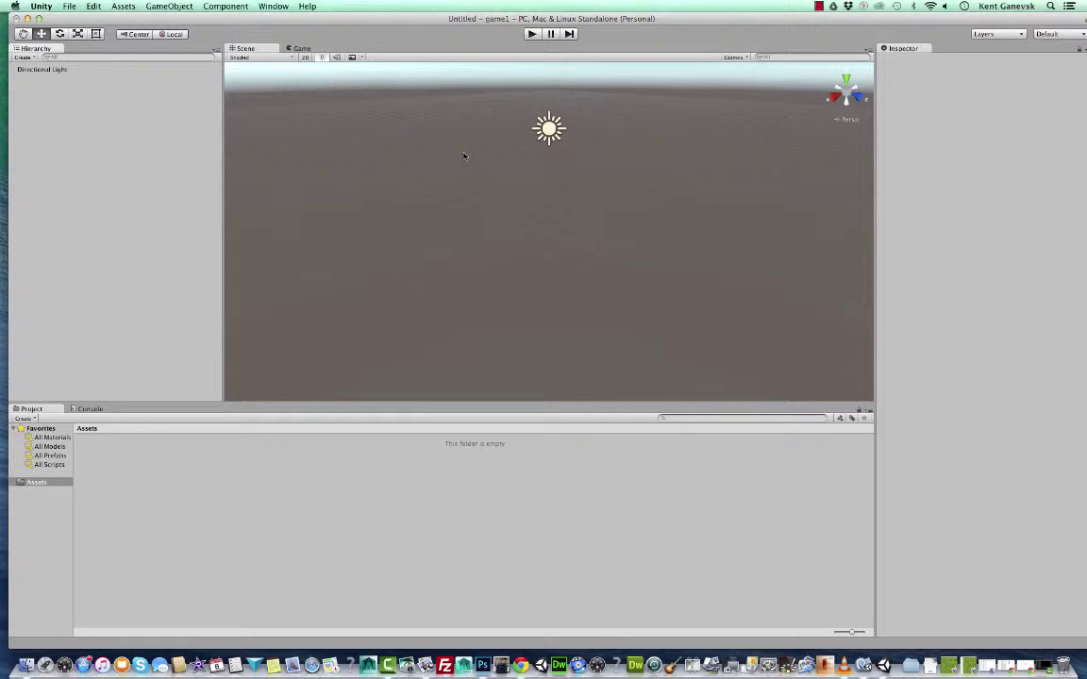
Create a 3D cube in the scene and rename it ground.
left_click(166, 7)
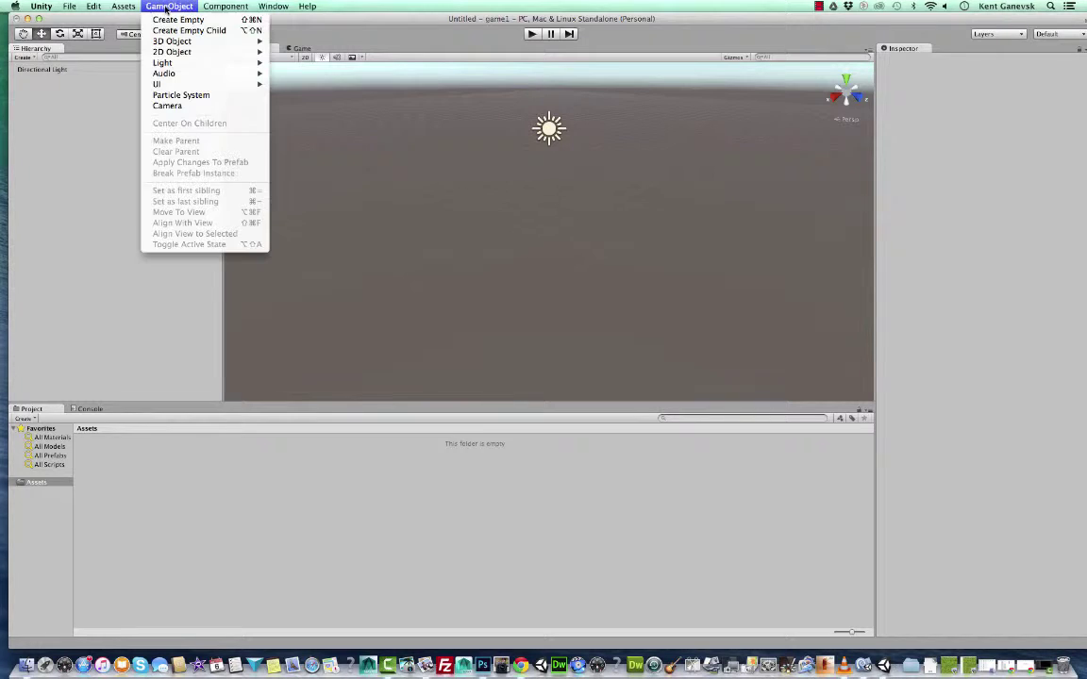
mouse_move(162, 41)
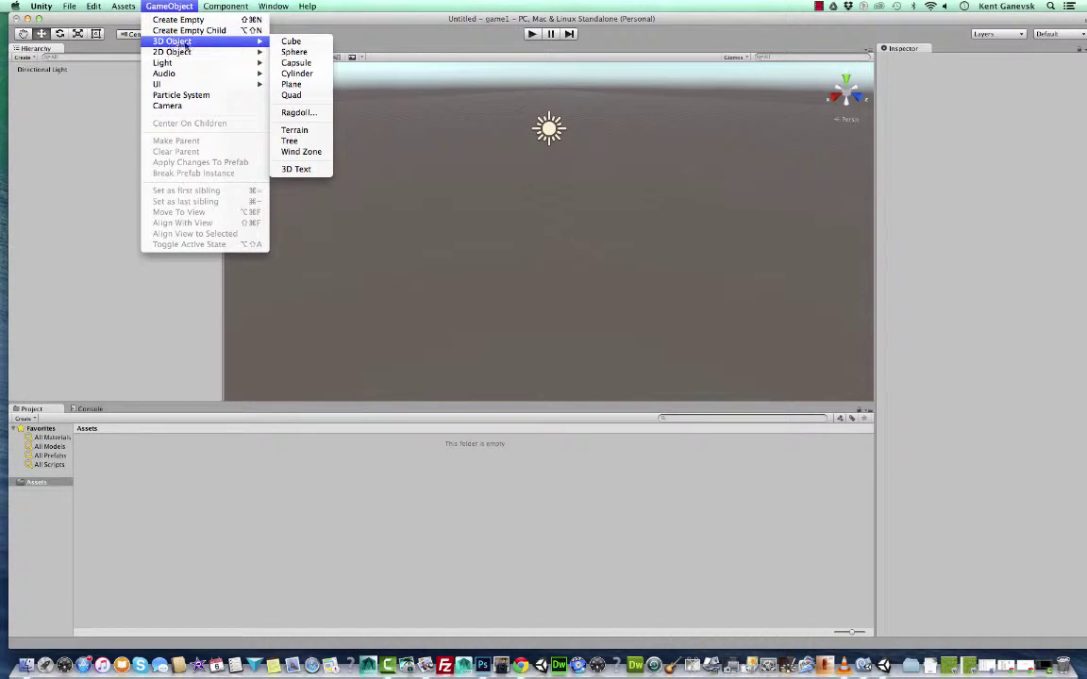
left_click(295, 43)
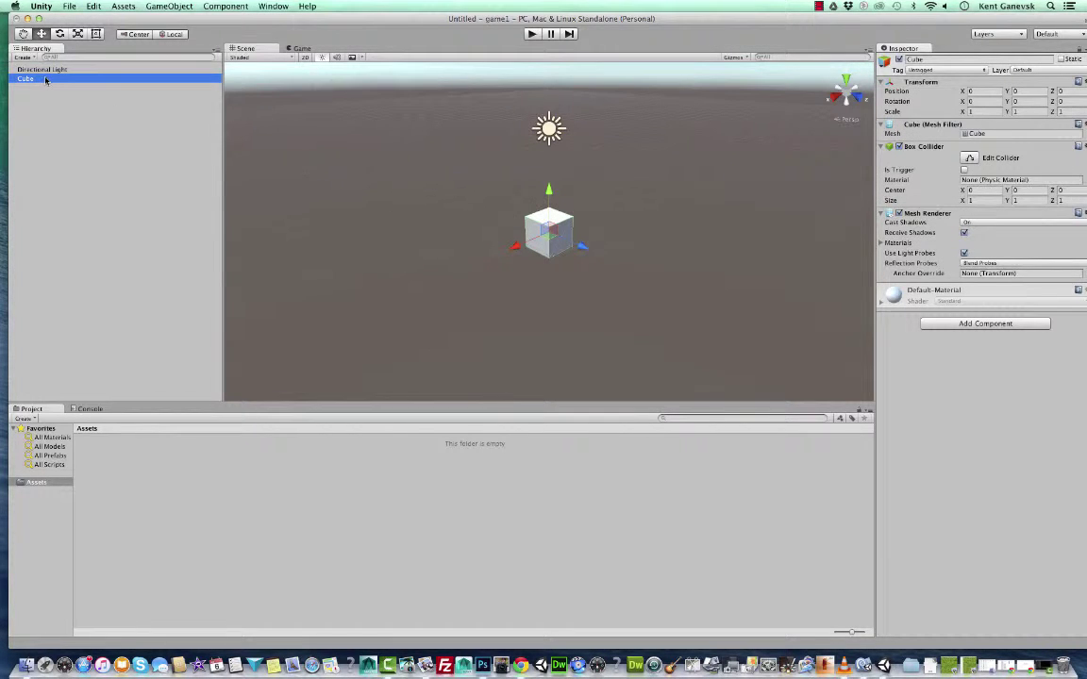
double_click(46, 80)
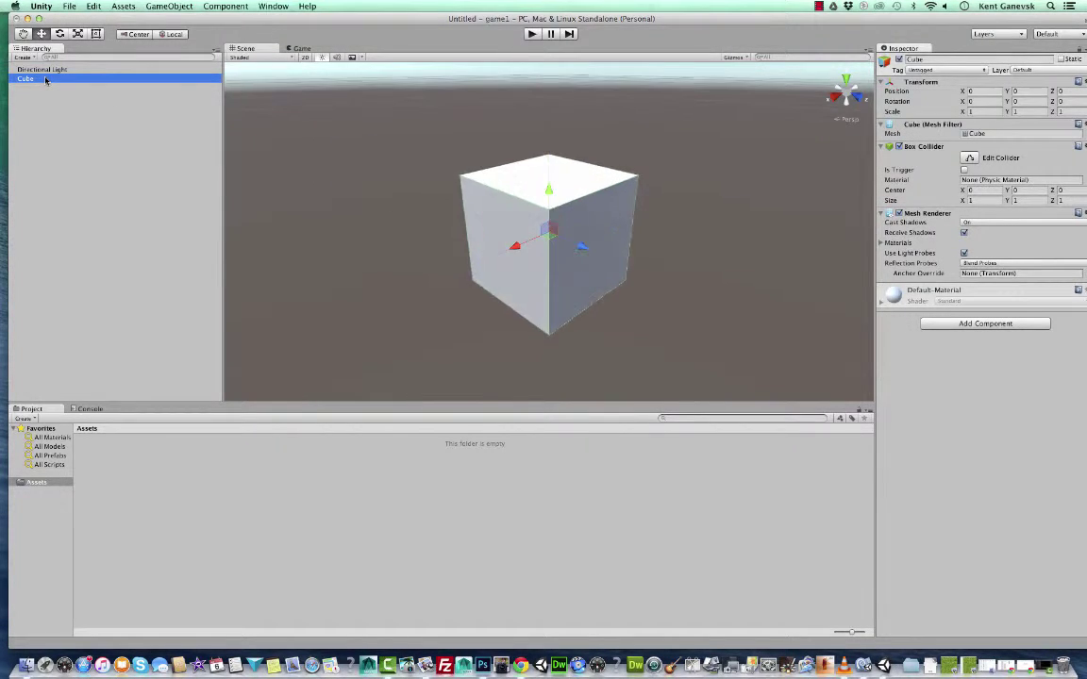
right_click(45, 81)
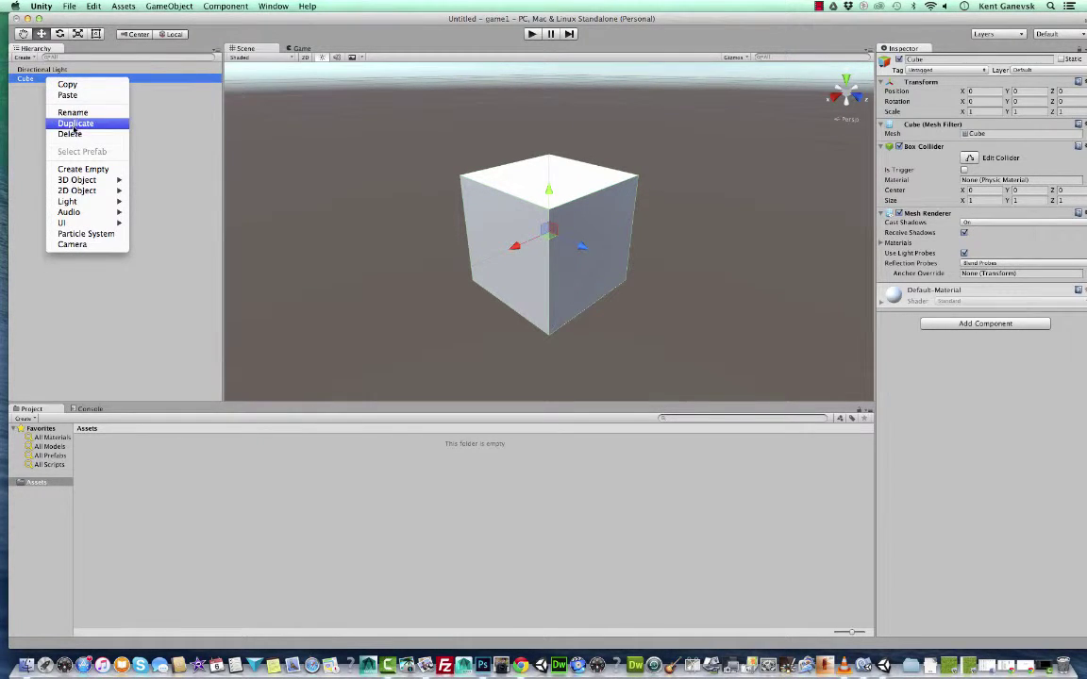
left_click(74, 113)
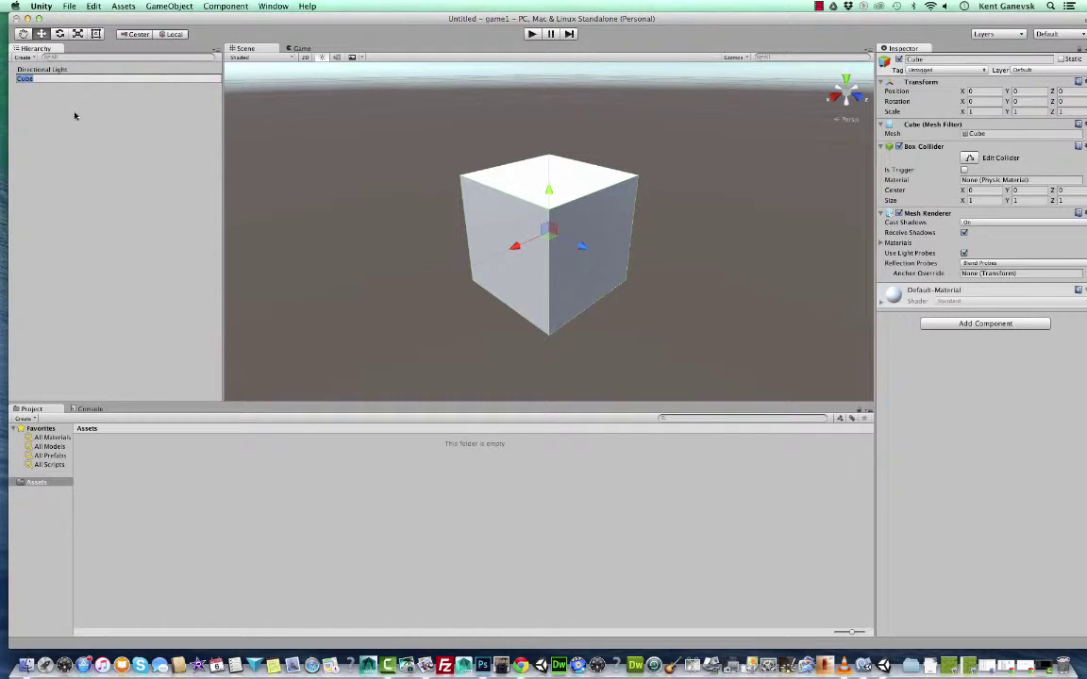
type("ground")
left_click(74, 115)
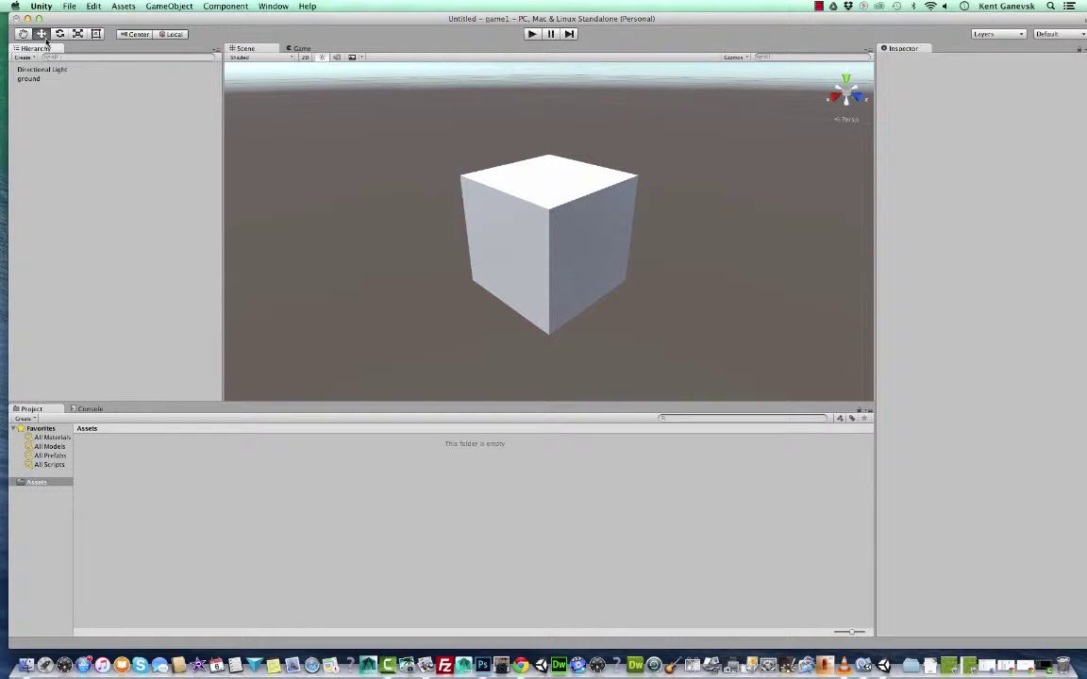
Set the ground object's scale to X 25, Y 5 and Z 20.
left_click(22, 34)
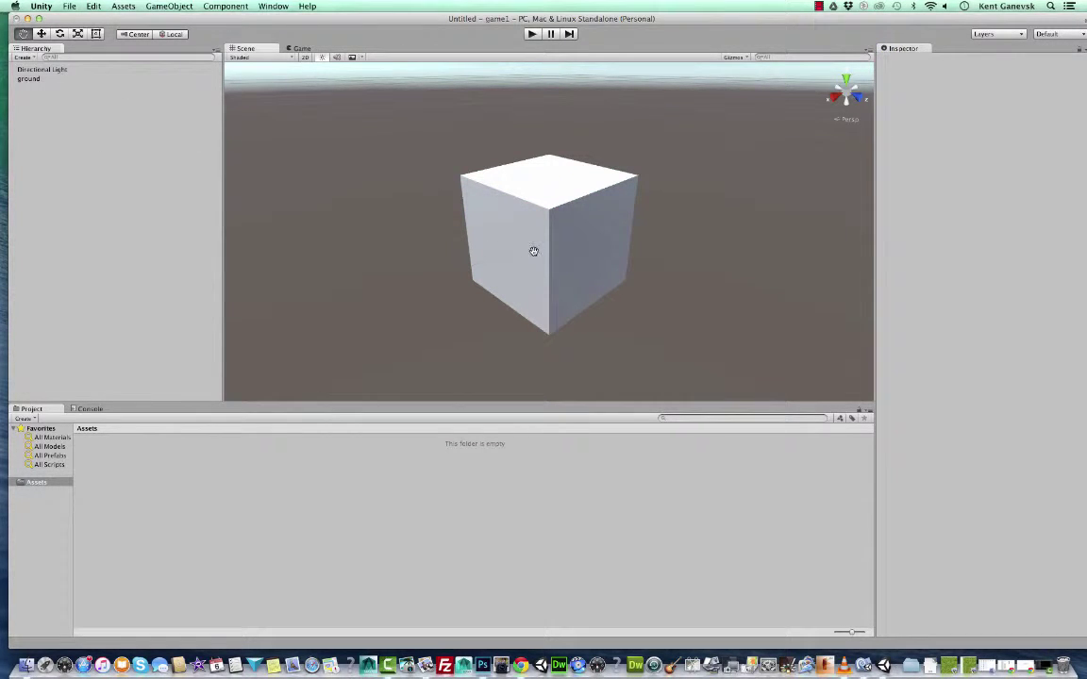
left_click_drag(533, 256, 693, 50)
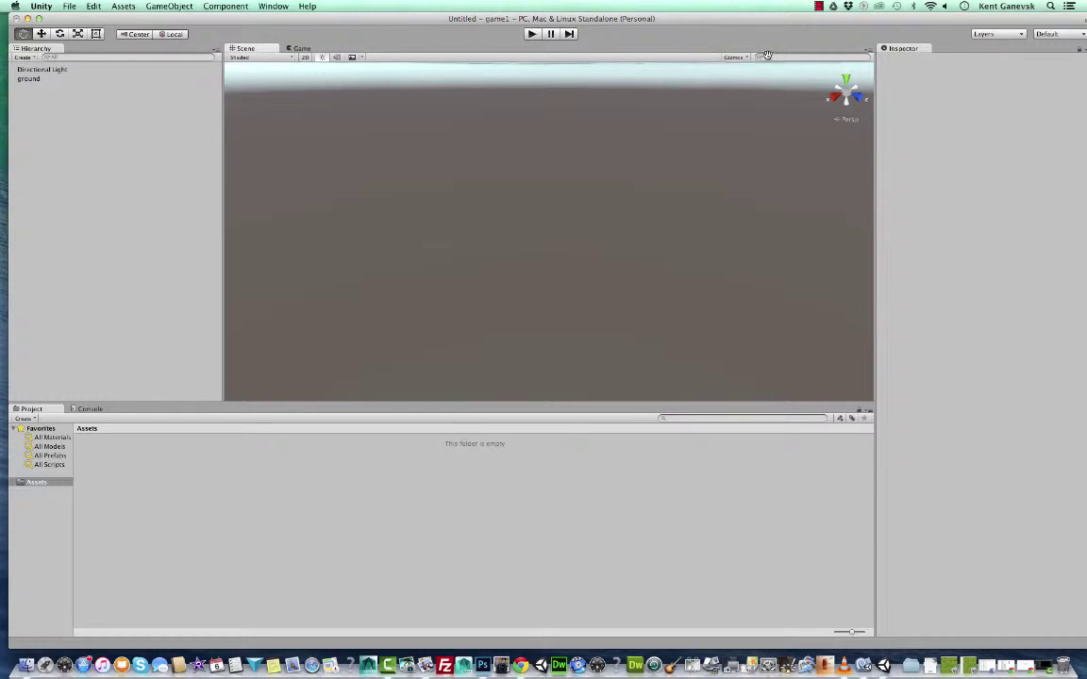
double_click(33, 78)
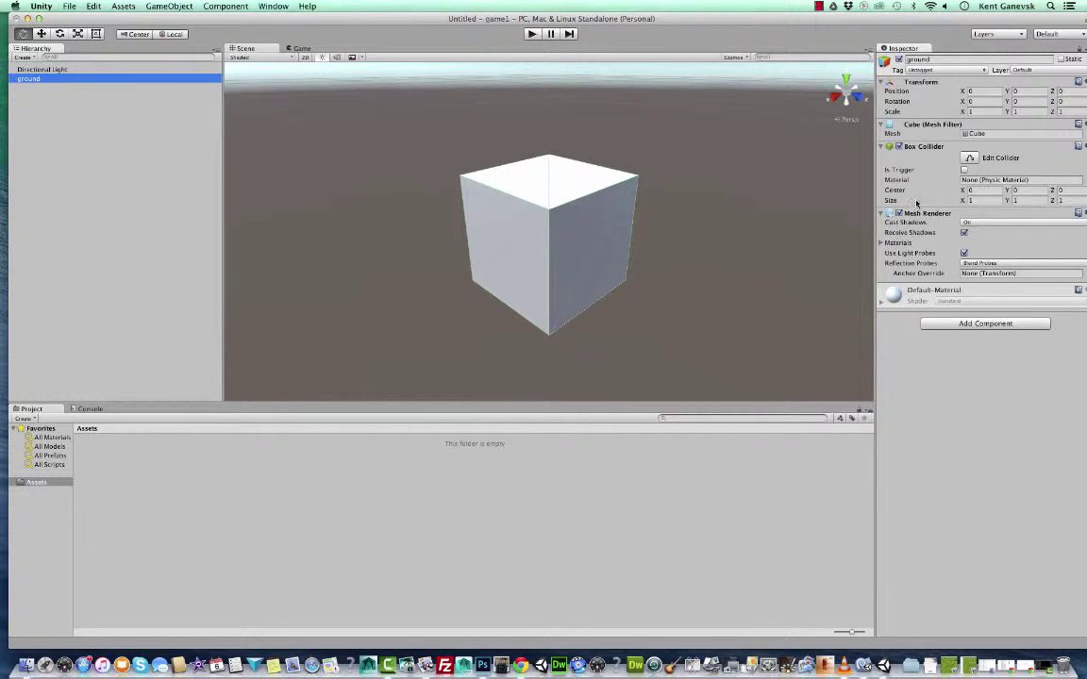
left_click(982, 112)
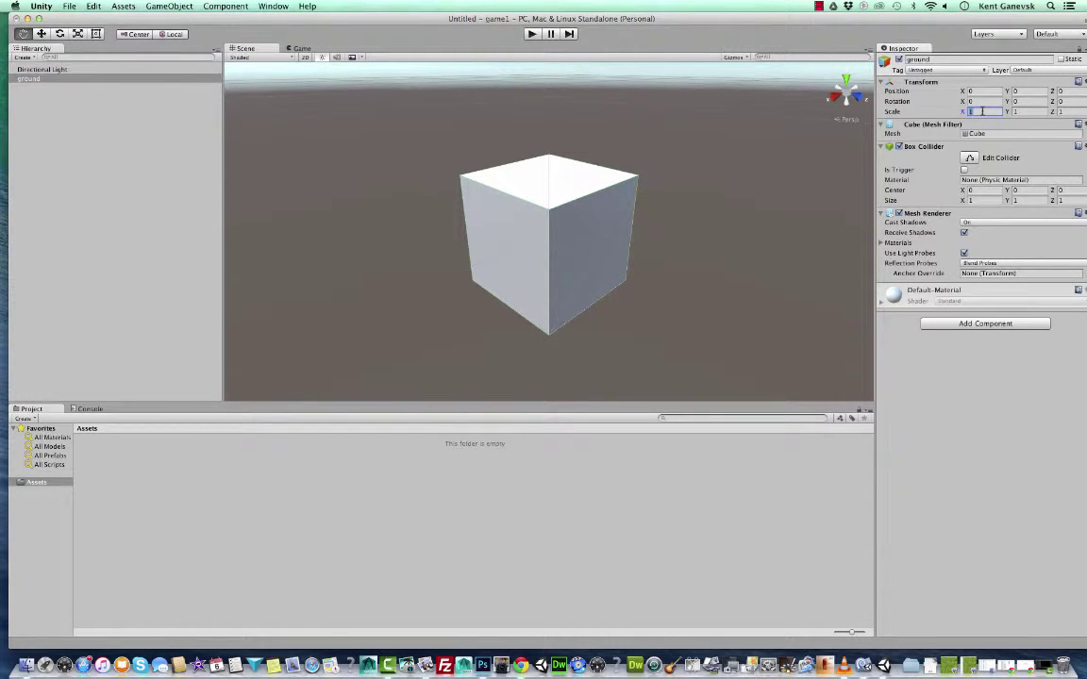
left_click(585, 213)
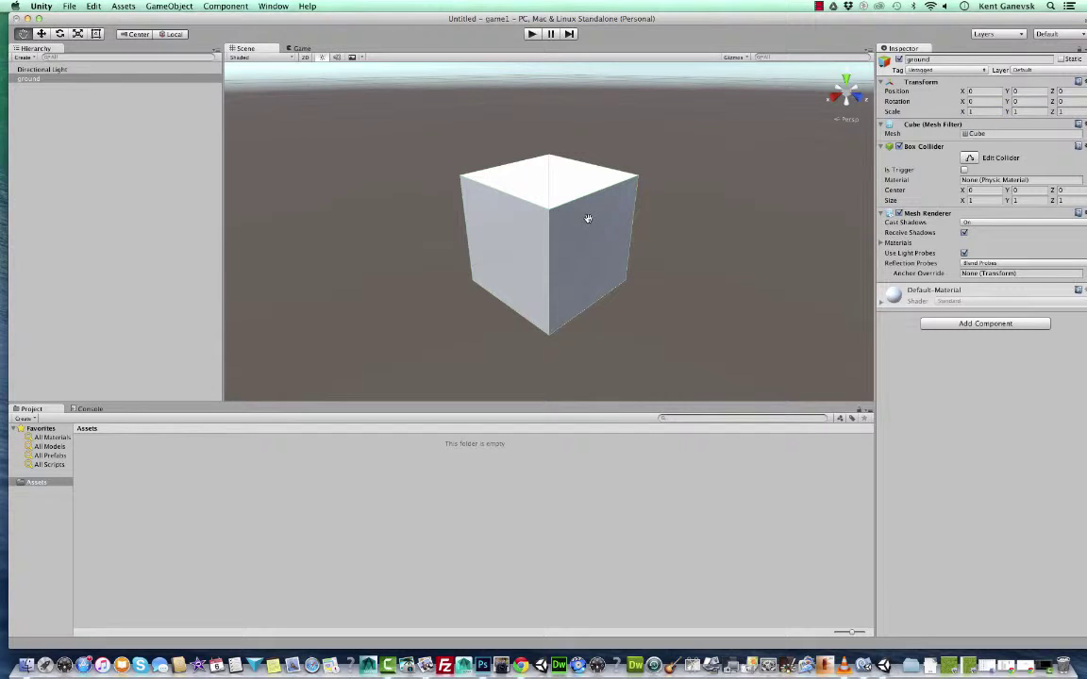
left_click(976, 111)
type("20")
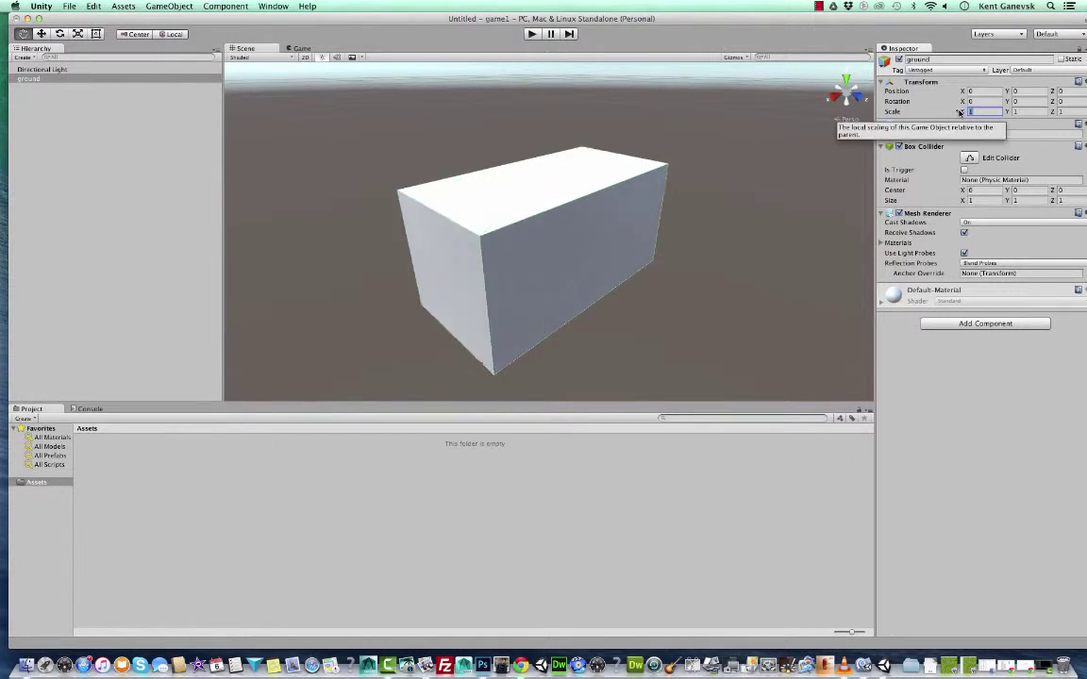
left_click(1028, 112)
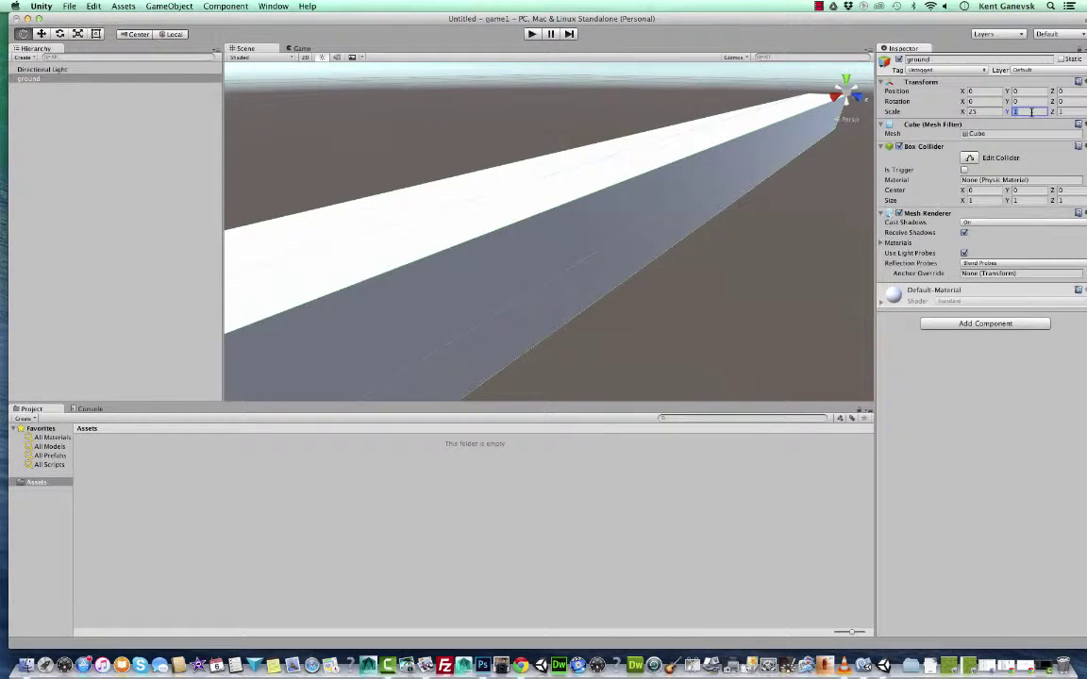
type("3")
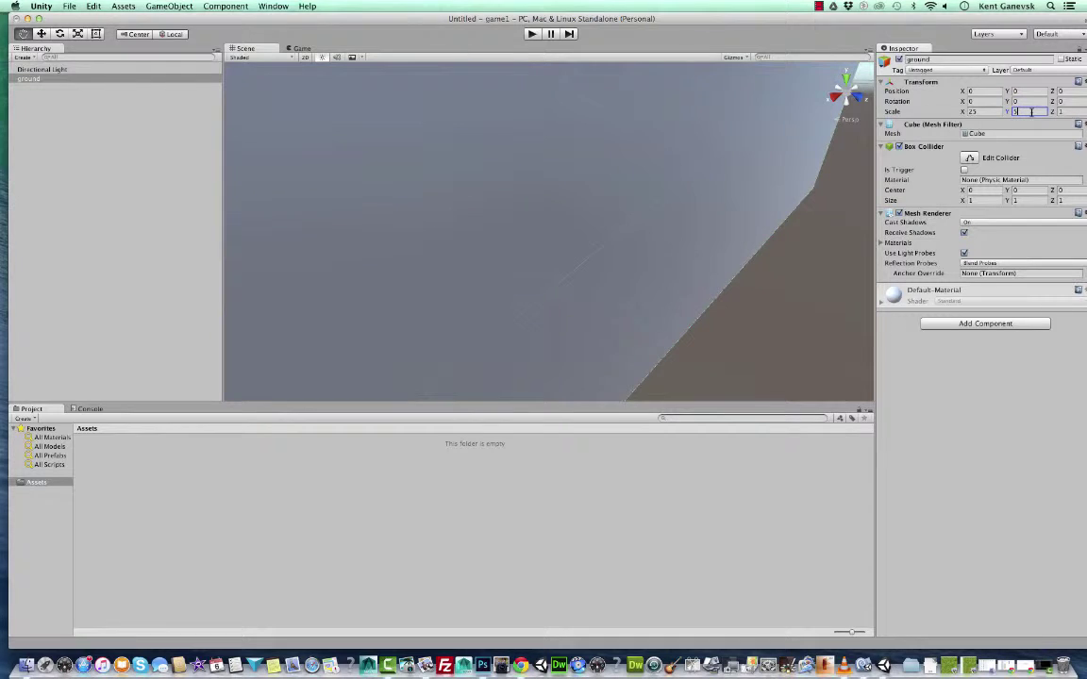
key("Tab")
type("20")
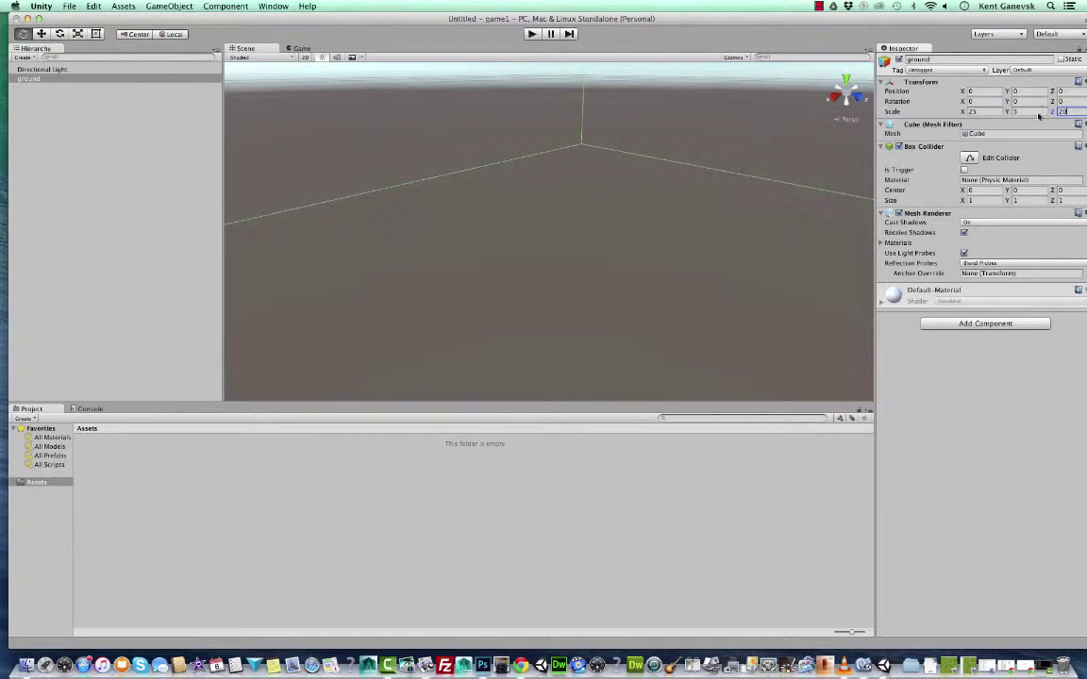
Frame the ground object and flatten it by setting its Y scale to 0.5.
double_click(34, 78)
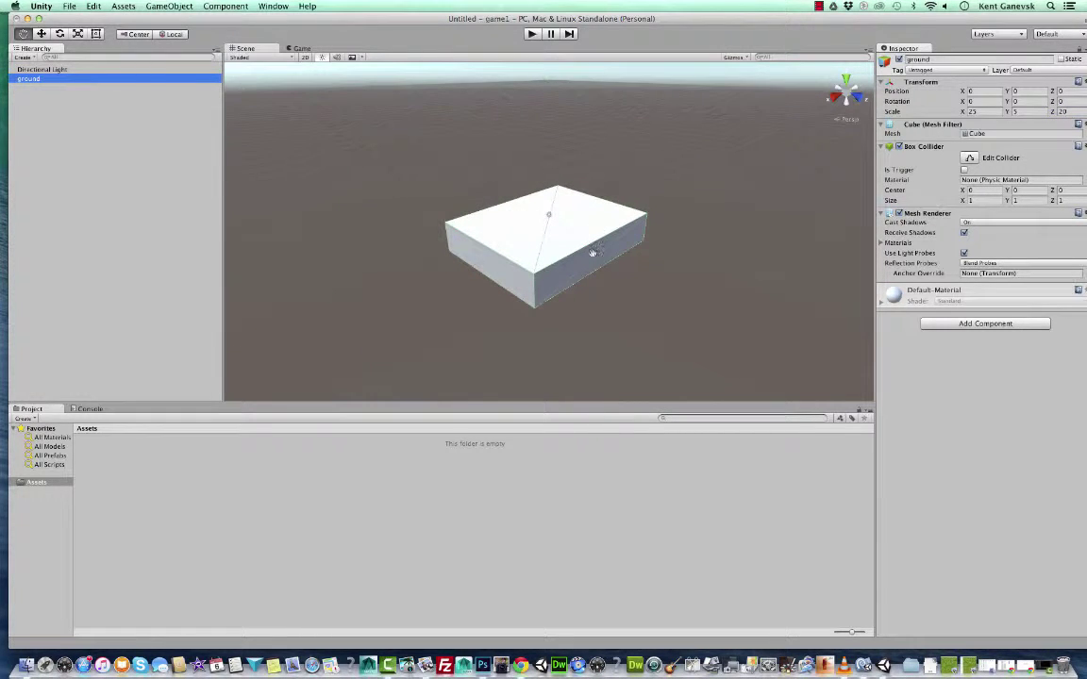
left_click(529, 231)
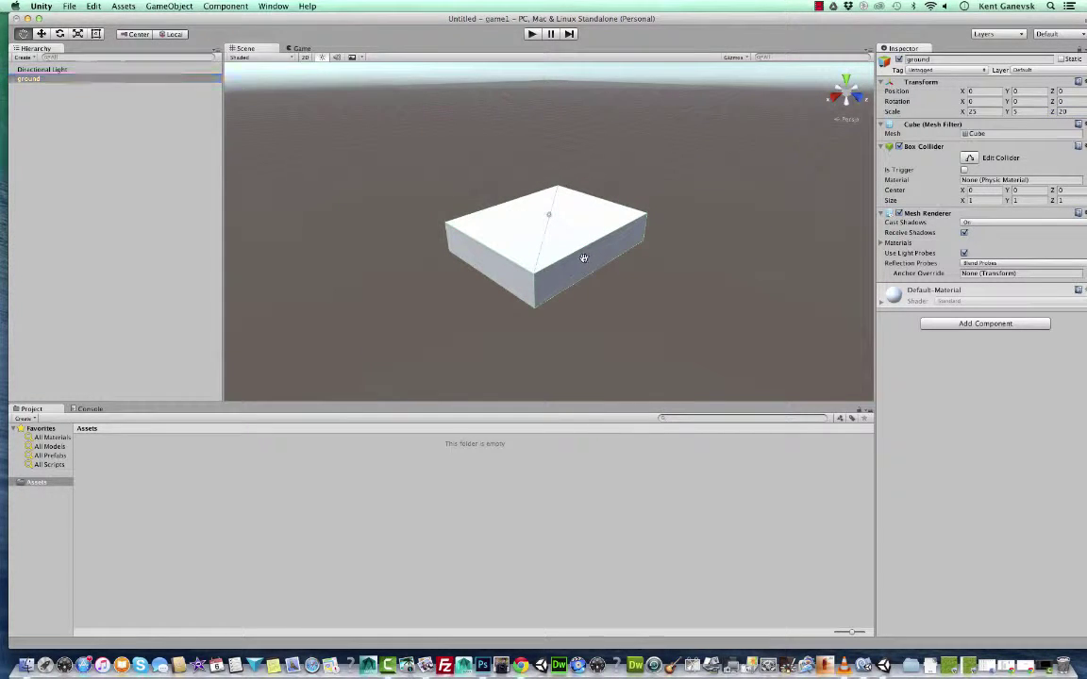
left_click(1019, 112)
type("0.5")
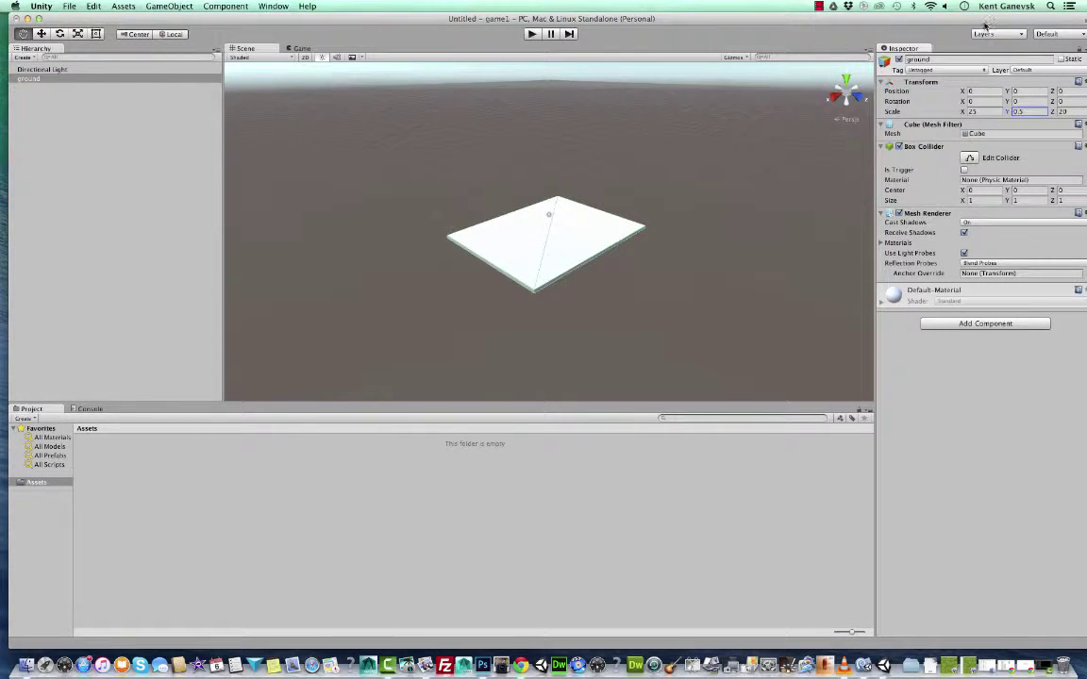
left_click(572, 242)
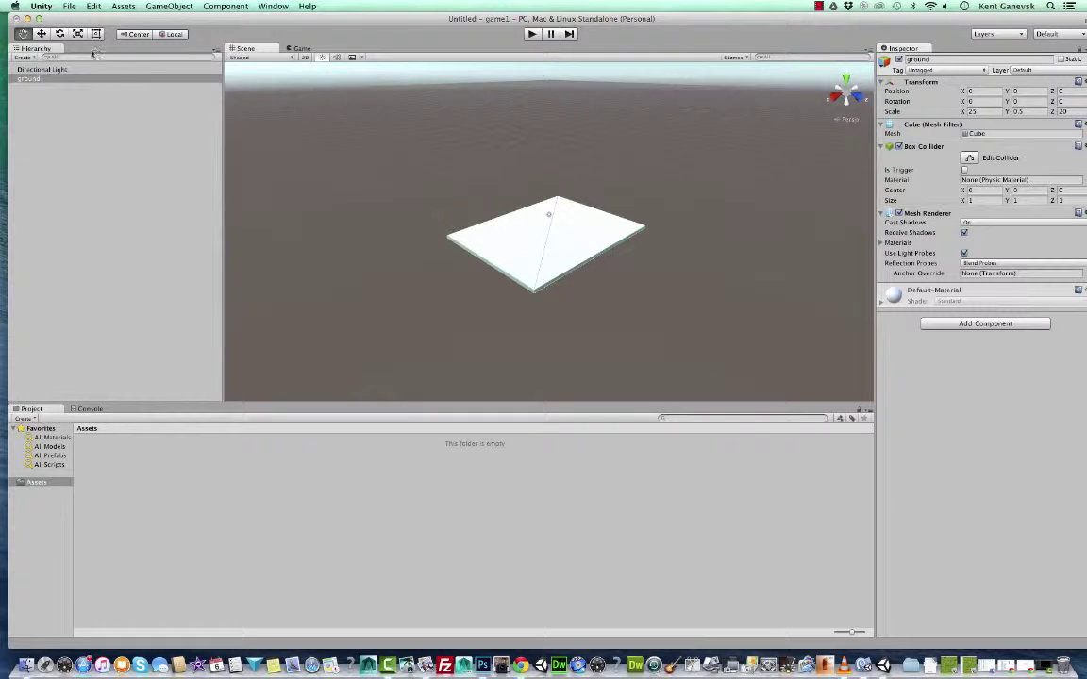
Move the ground slab horizontally with the Move tool to about X 5.91, Z -0.12.
key("w")
mouse_move(582, 247)
left_mouse_down()
mouse_move(592, 250)
mouse_move(547, 275)
mouse_move(585, 249)
left_mouse_up()
right_click_drag(613, 338, 649, 310, "alt")
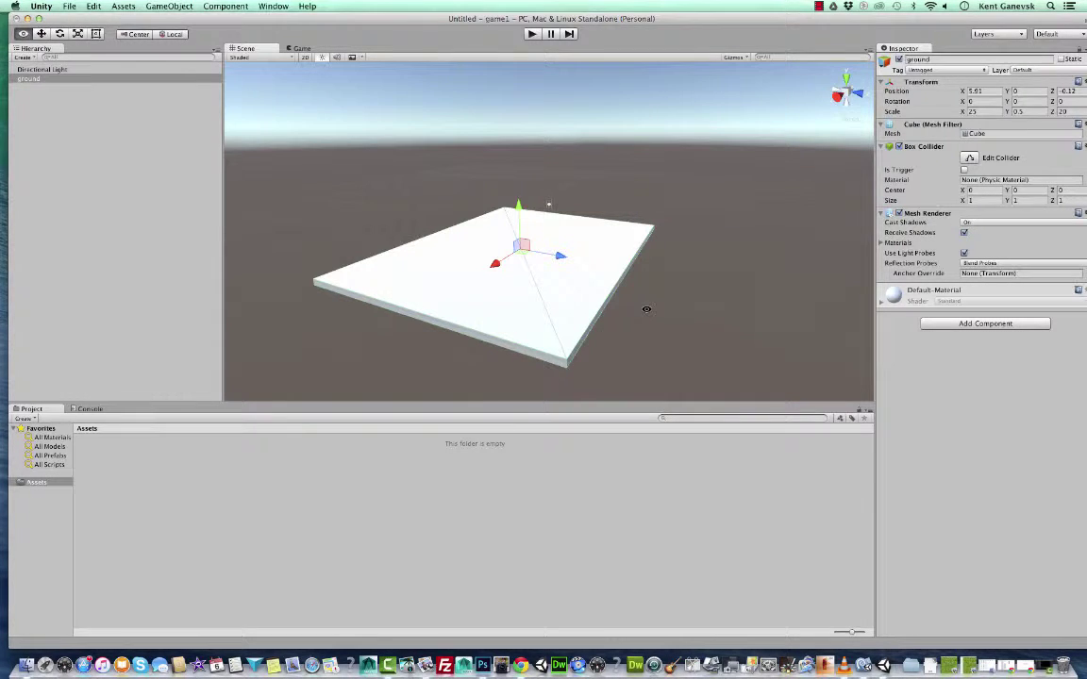
left_click_drag(647, 309, 578, 312, "alt")
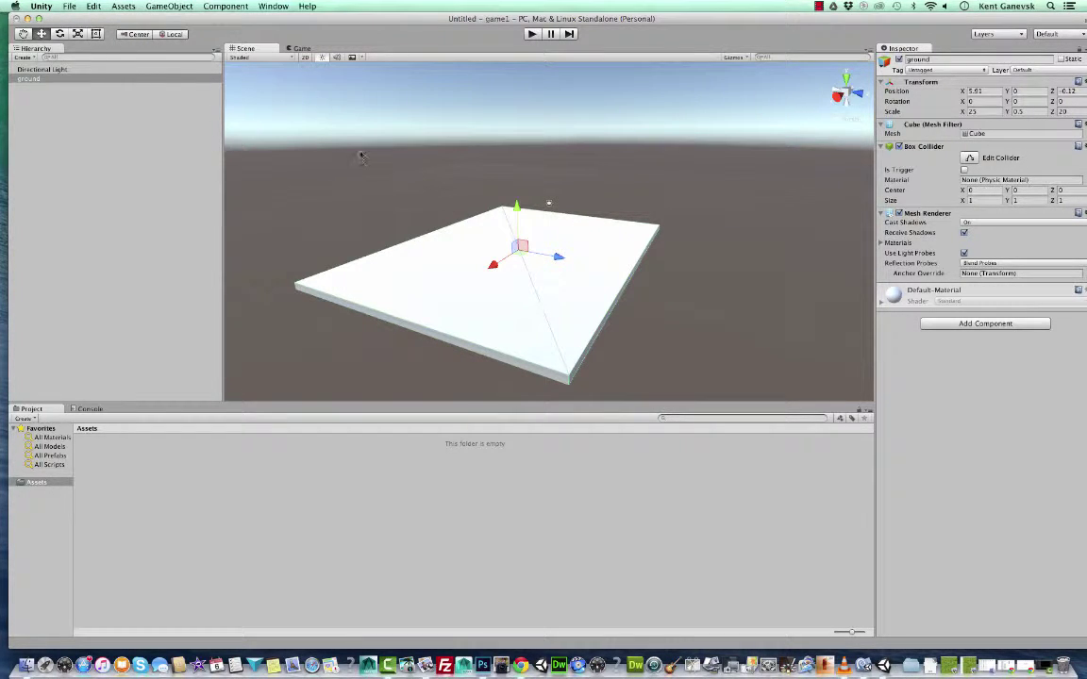
Create a second cube and move it onto the ground slab at about Y 0.92, Z -4.82.
left_click(174, 7)
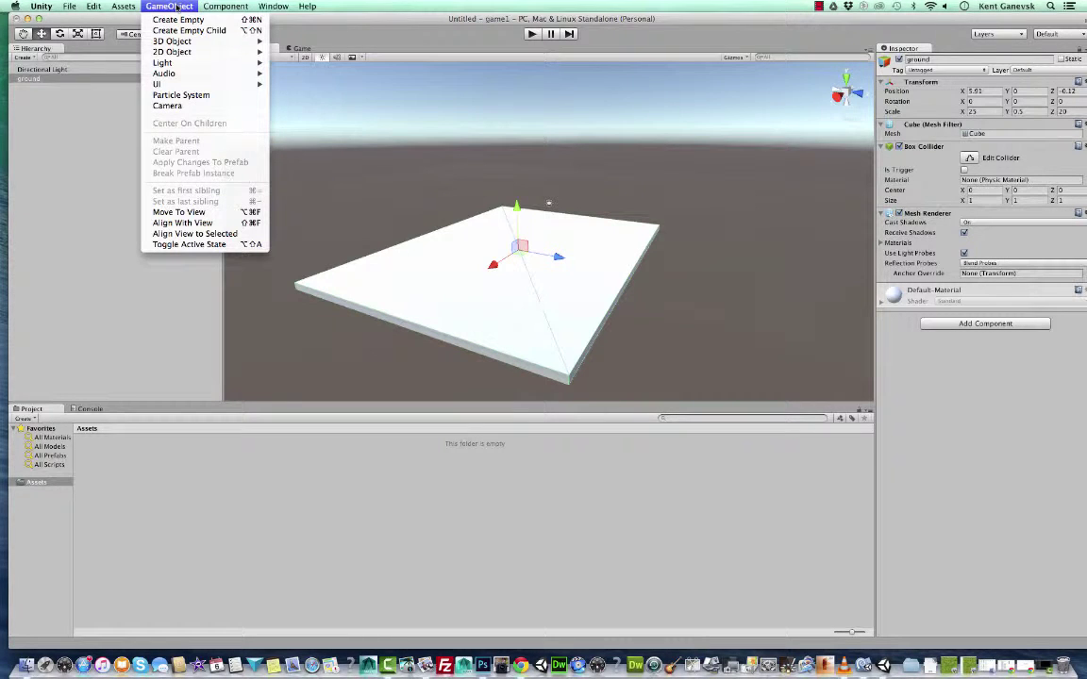
mouse_move(202, 44)
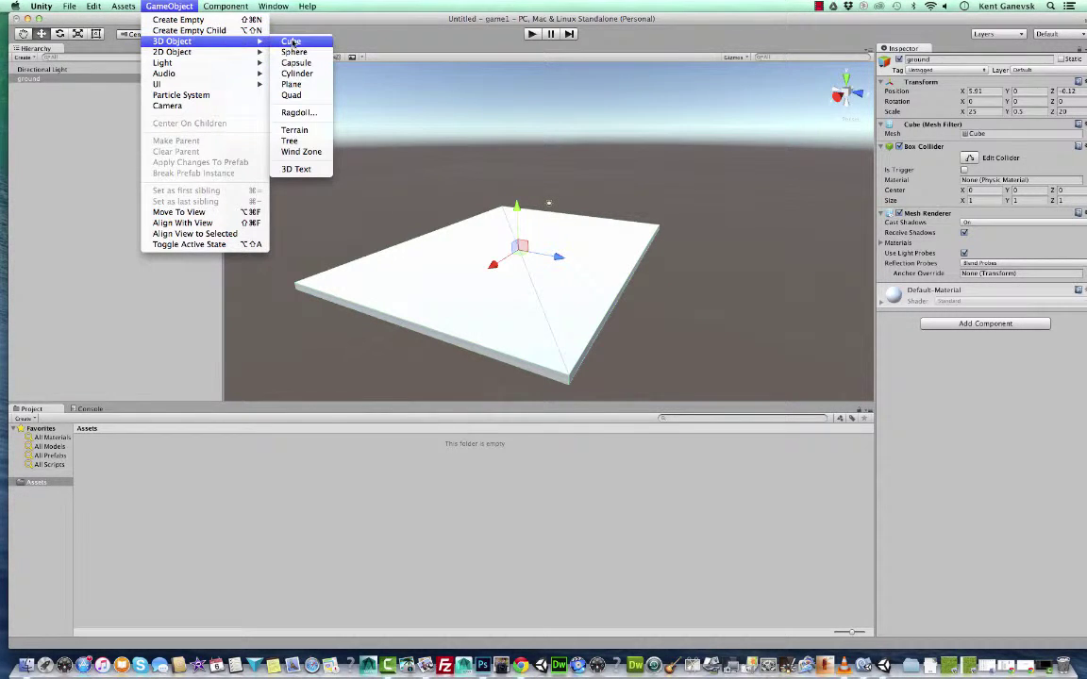
left_click(286, 41)
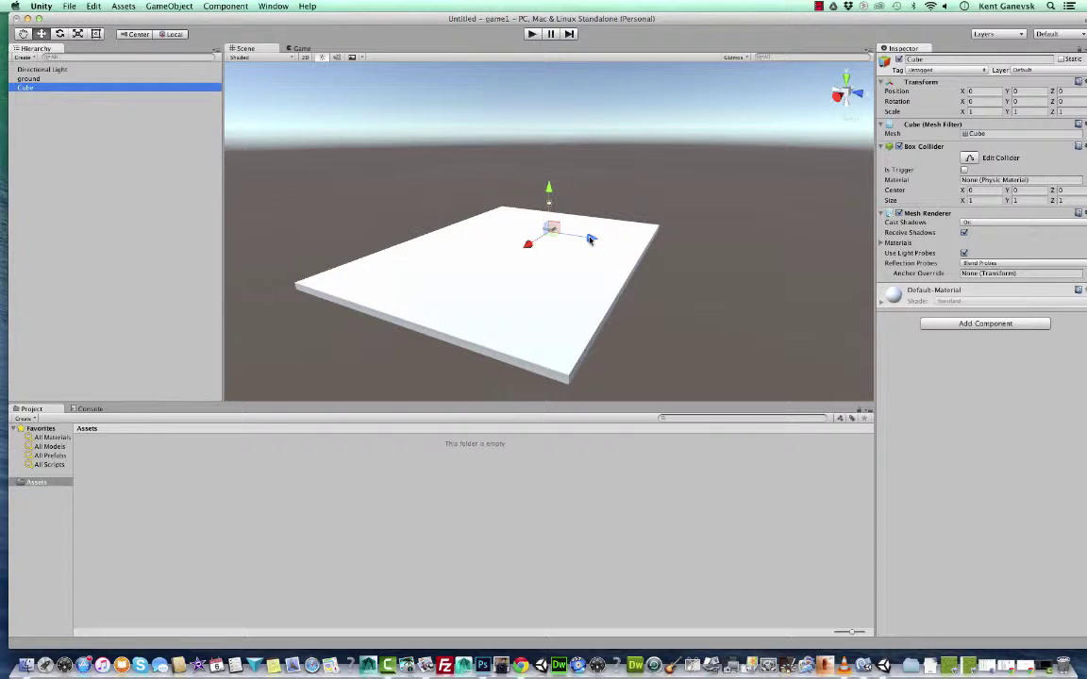
left_click_drag(555, 189, 549, 167)
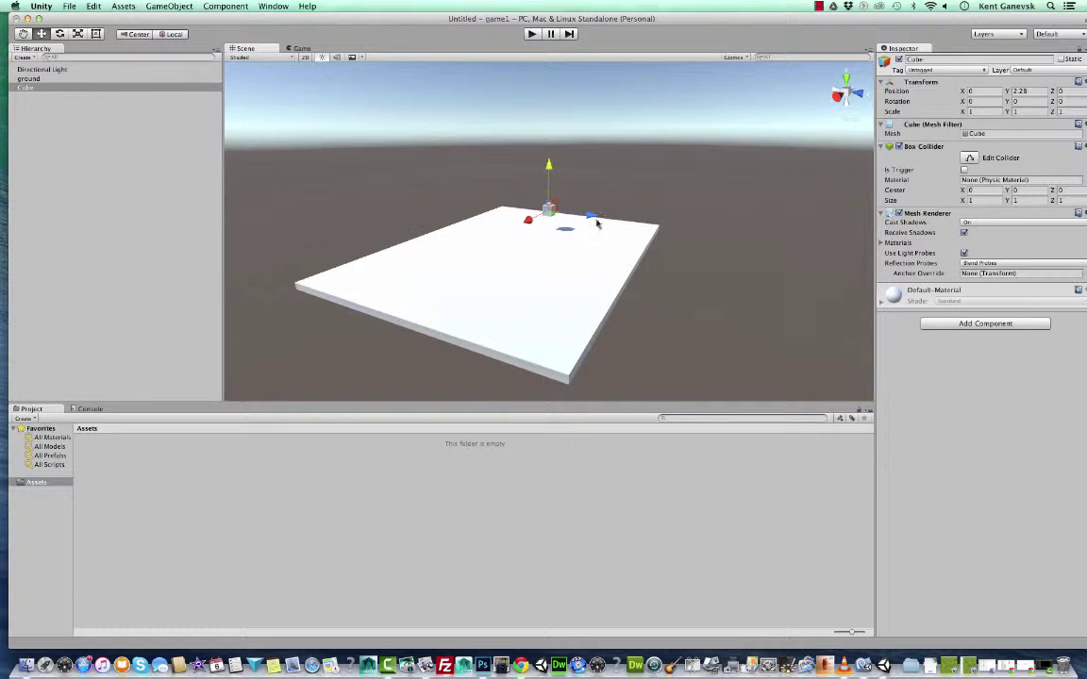
left_click_drag(585, 219, 548, 214)
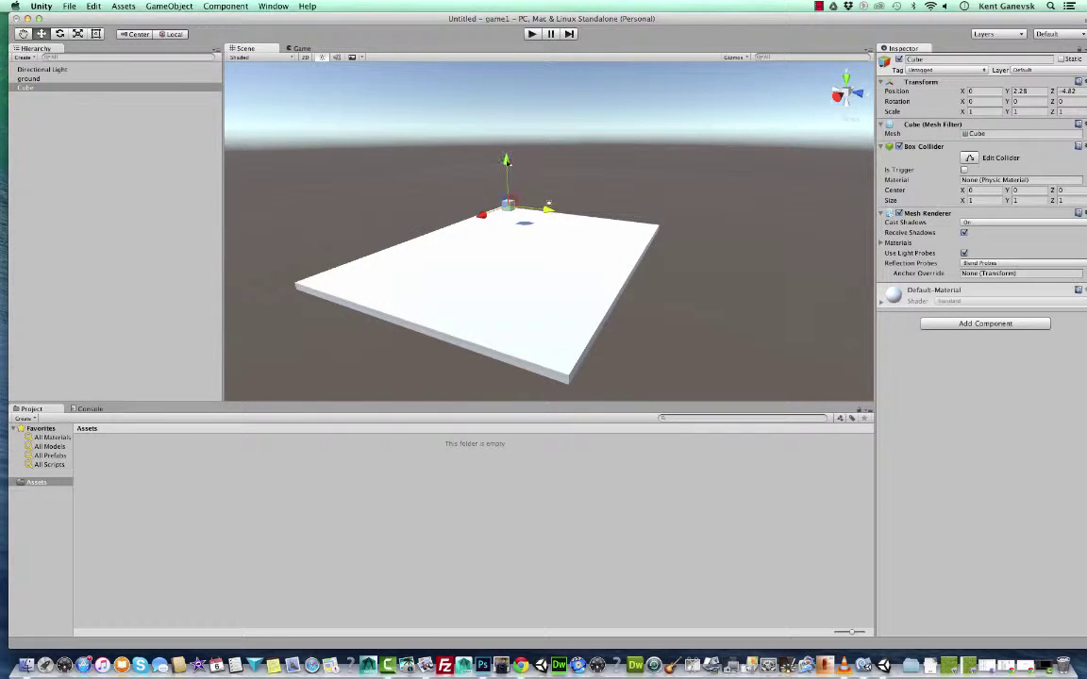
left_click_drag(506, 166, 507, 174)
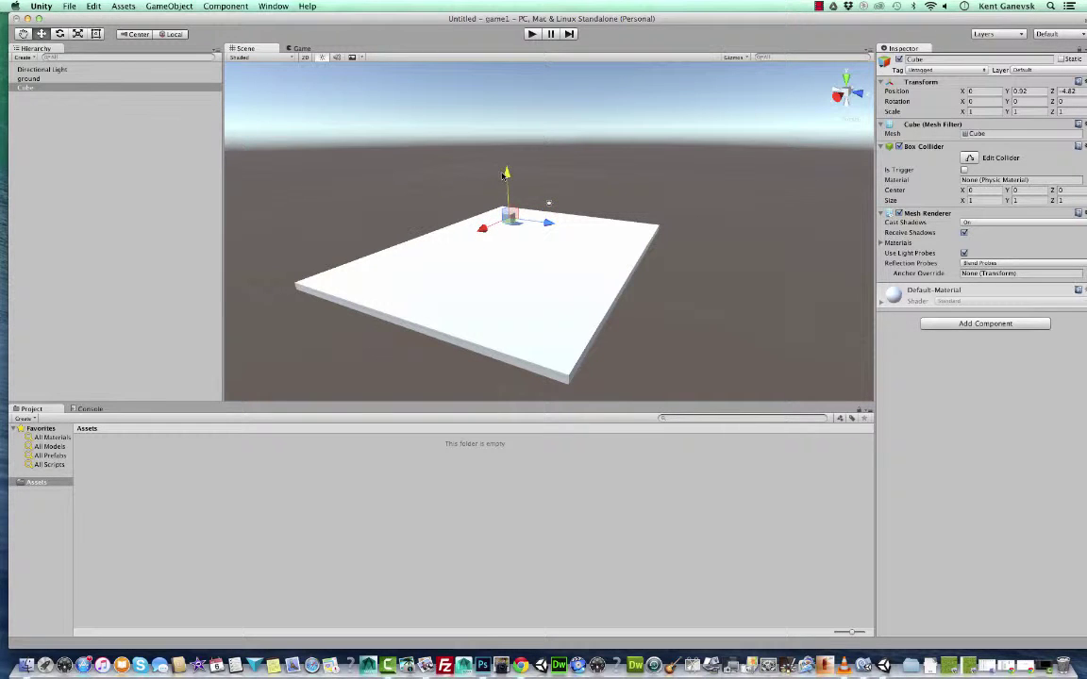
Flatten the second cube into a thin slab by setting its scale to X 6, Y 0.25 and Z 8.
left_click(986, 111)
type("6")
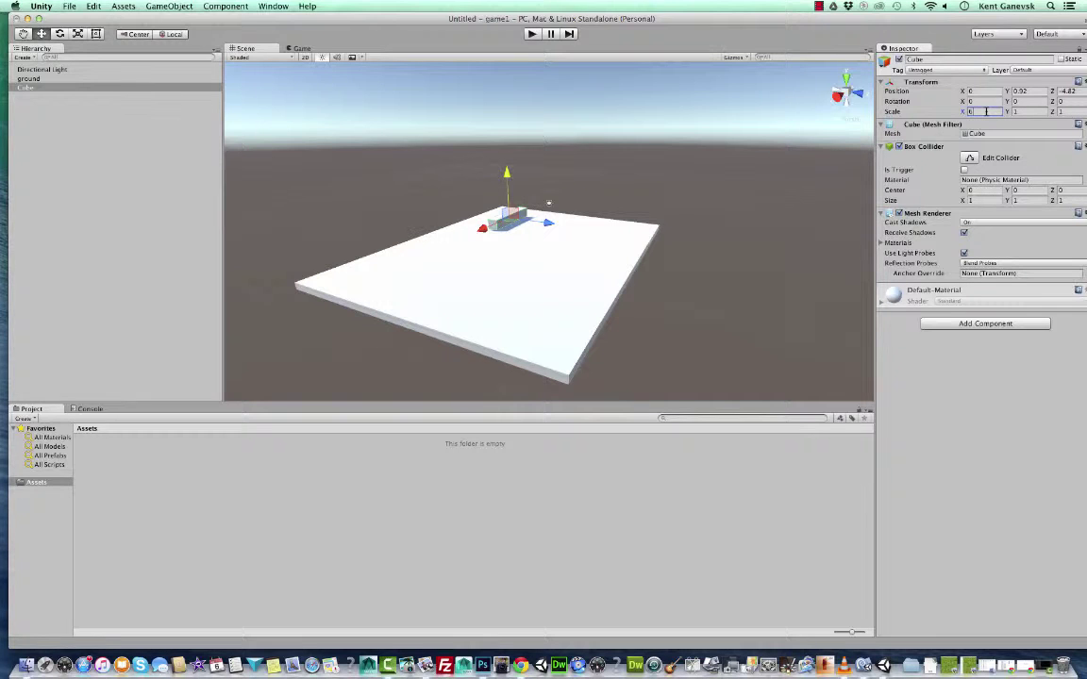
left_click(1068, 112)
type("6")
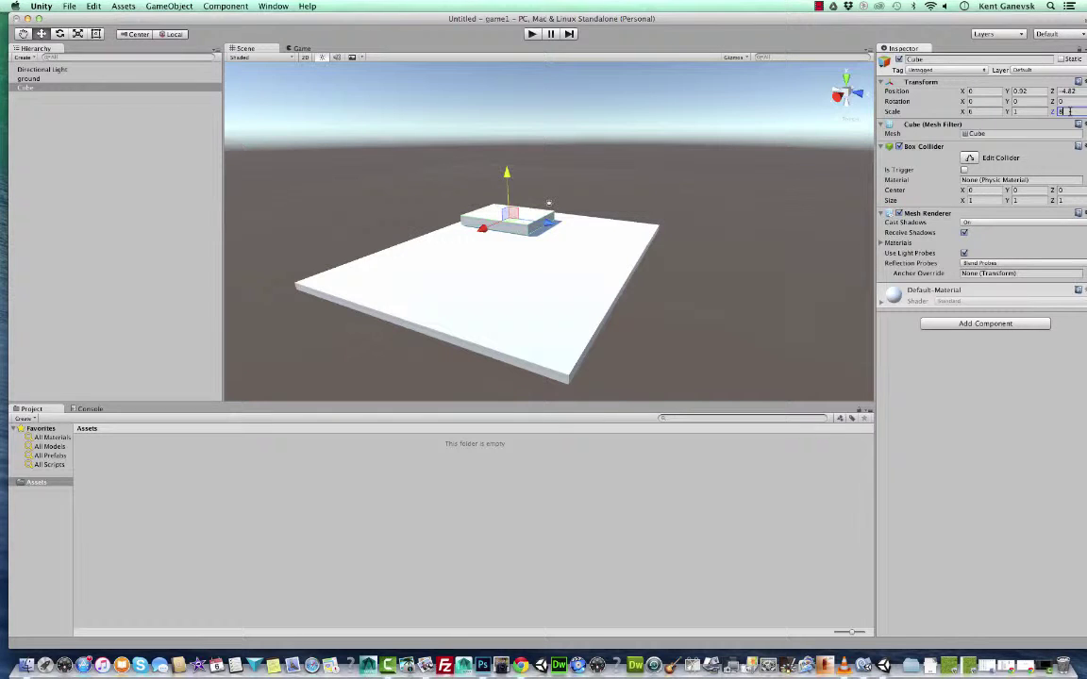
left_click(1002, 112)
type("0")
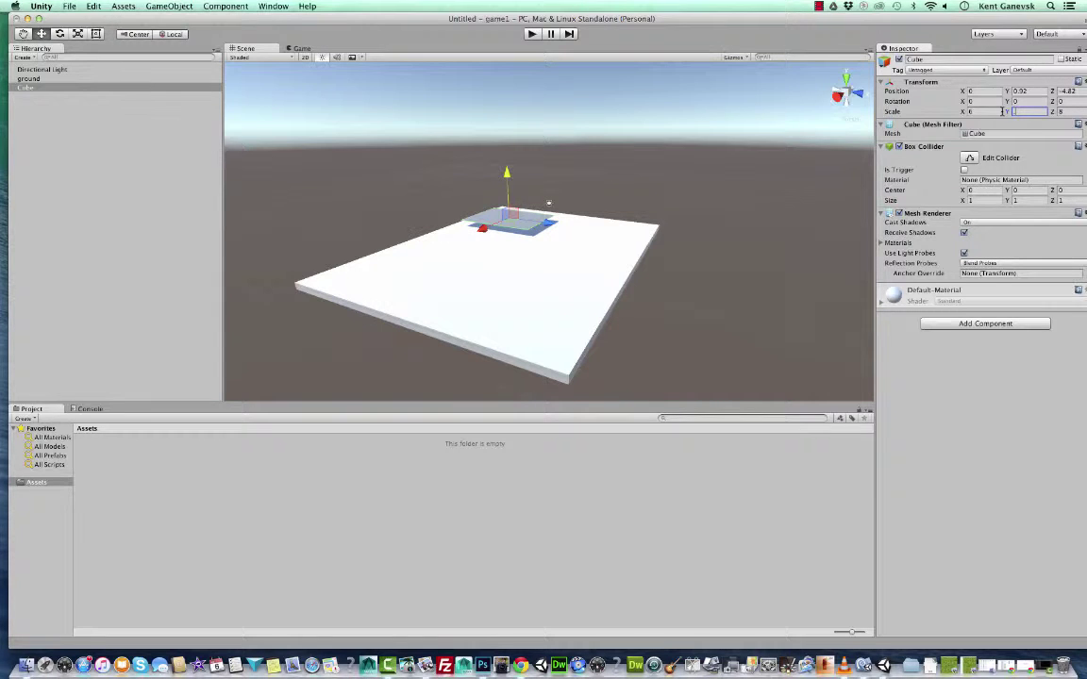
type(".1")
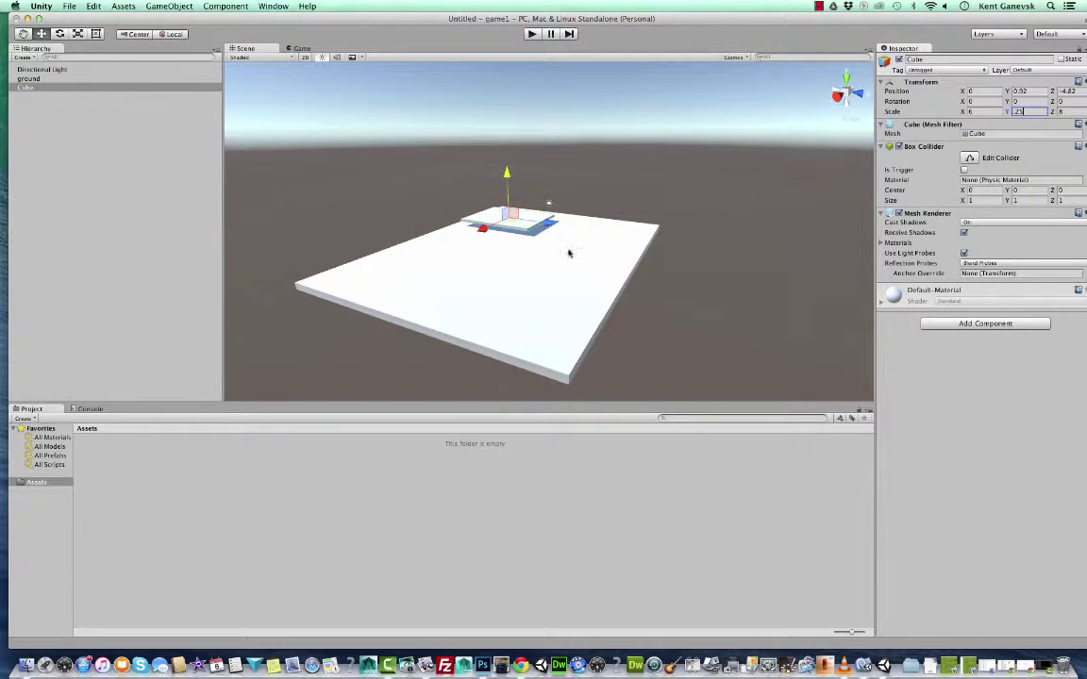
left_click(512, 228)
left_click(512, 226)
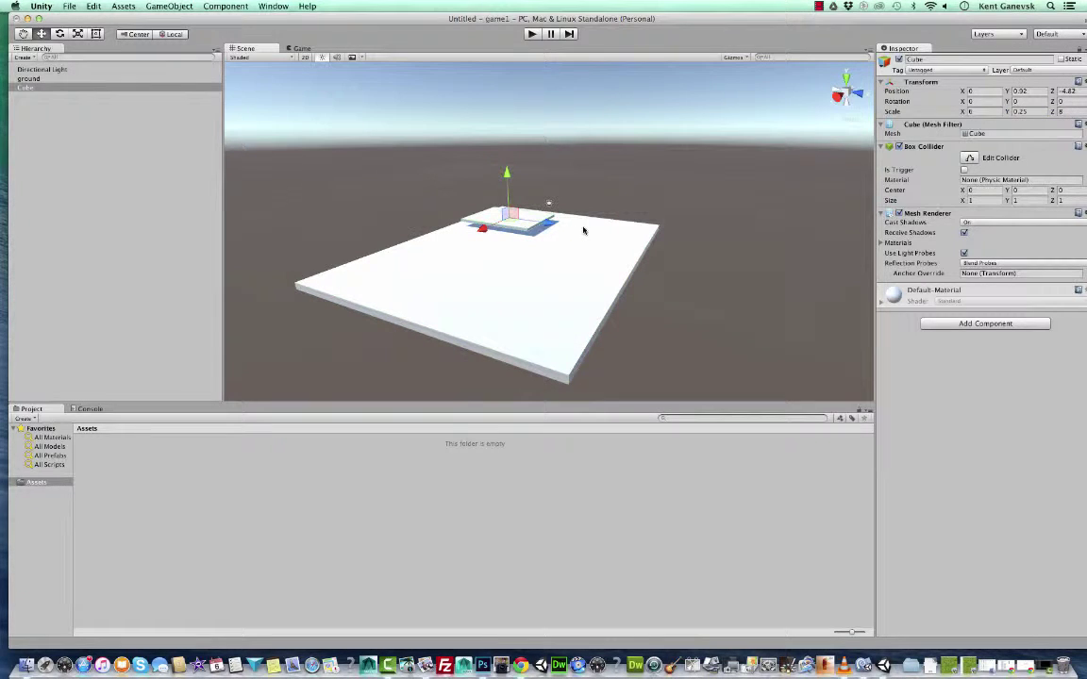
Stand the slab upright with a Z rotation of 90 and move it near the ground's back corner, about X -4.6, Z -3.67.
left_click(1048, 101)
type("90")
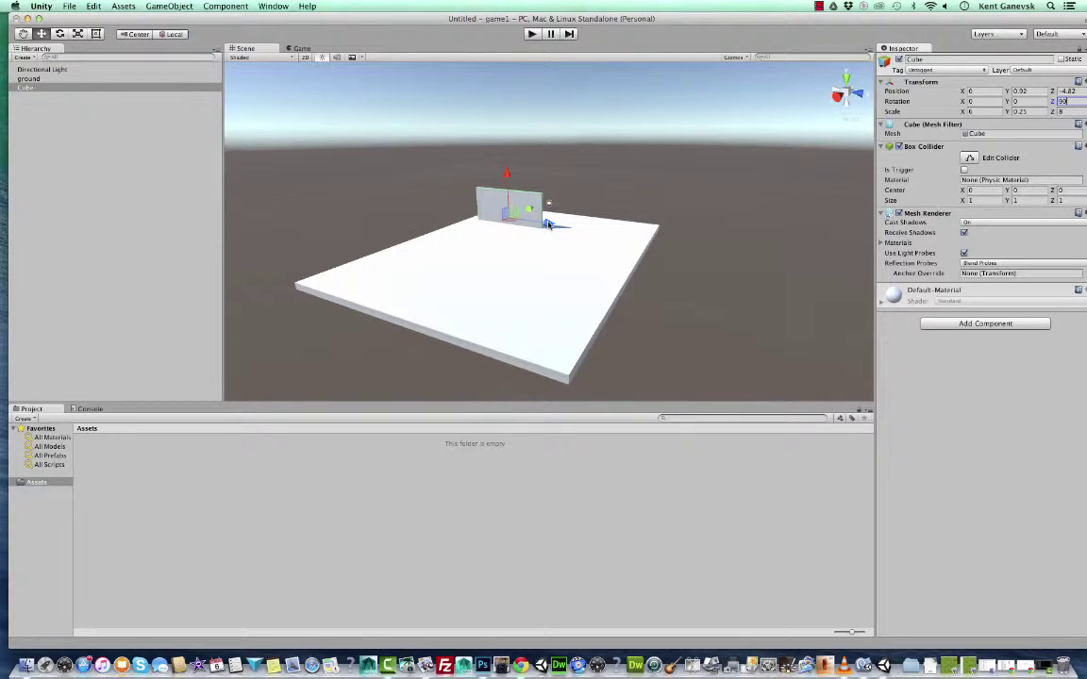
mouse_move(576, 212)
left_mouse_down("alt")
mouse_move(585, 250)
mouse_move(562, 235)
mouse_move(565, 199)
mouse_move(596, 193)
mouse_move(594, 221)
left_mouse_up("alt")
right_click_drag(600, 262, 577, 381, "alt")
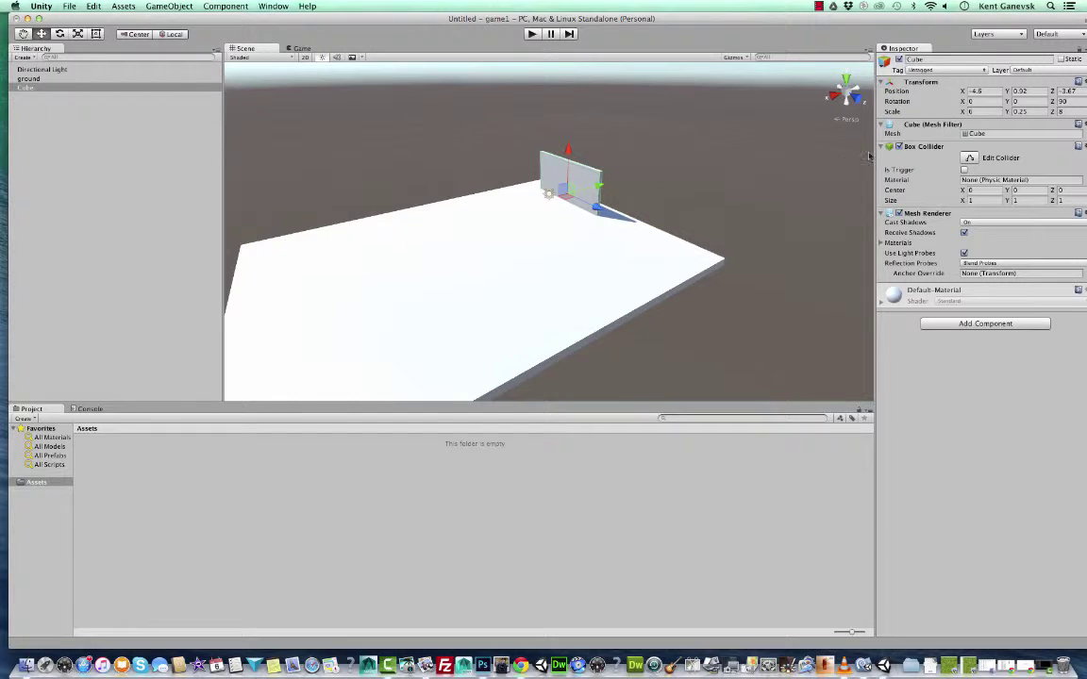
Enlarge the upright wall to X and Z scale 10 and move it to about X -3.33, Z -2.41.
left_click(977, 111)
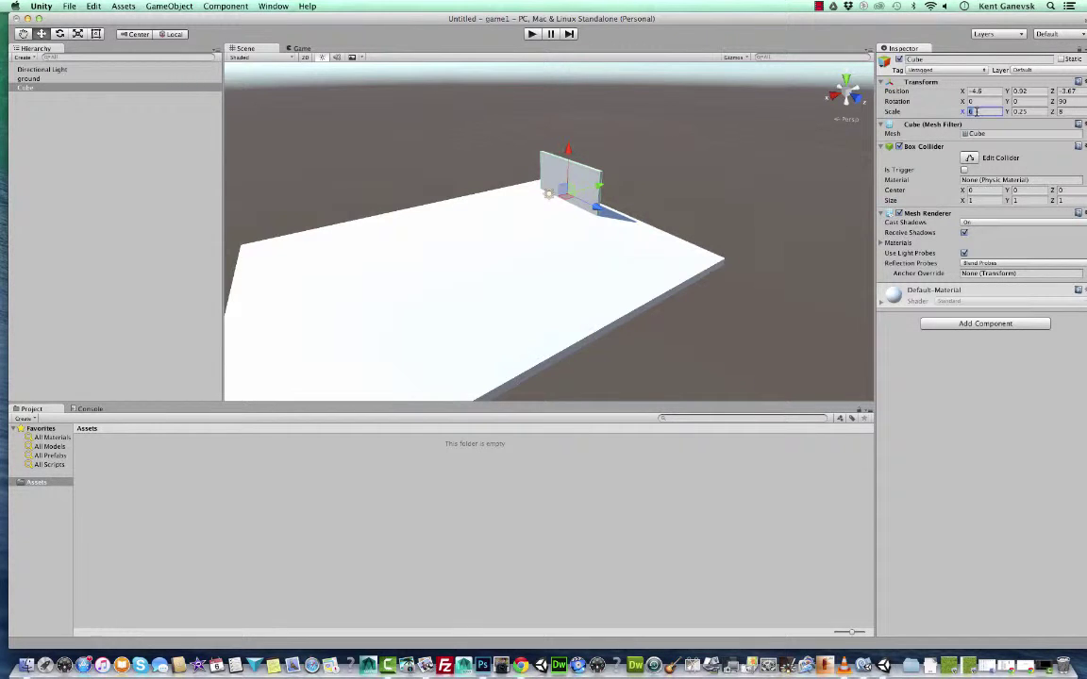
type("10")
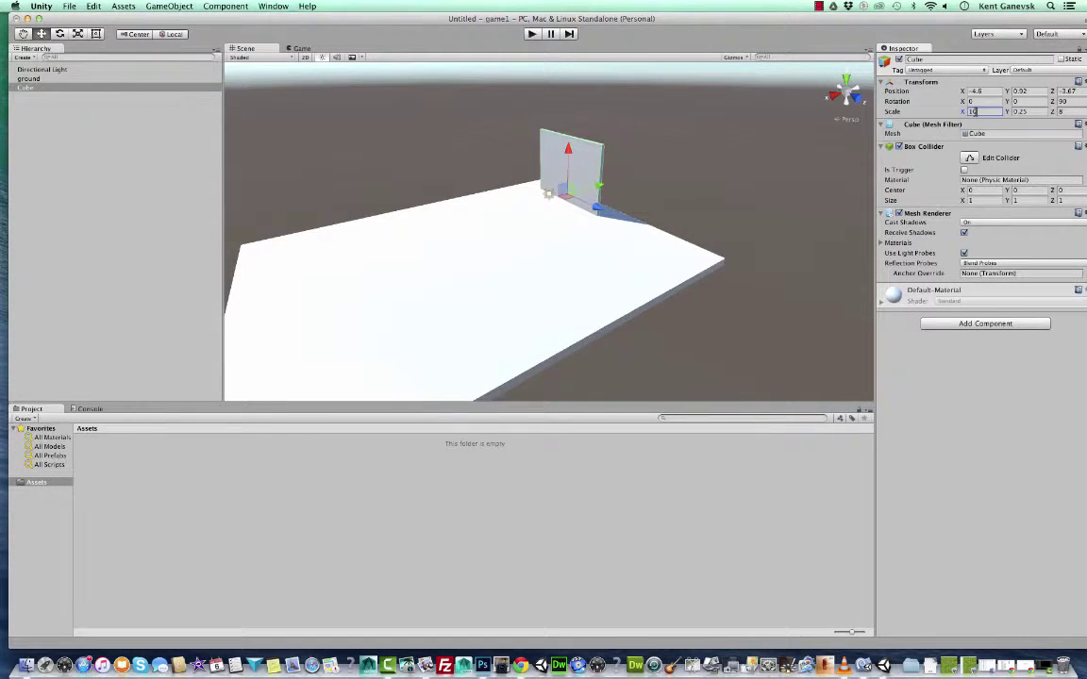
left_click(1058, 112)
type("10")
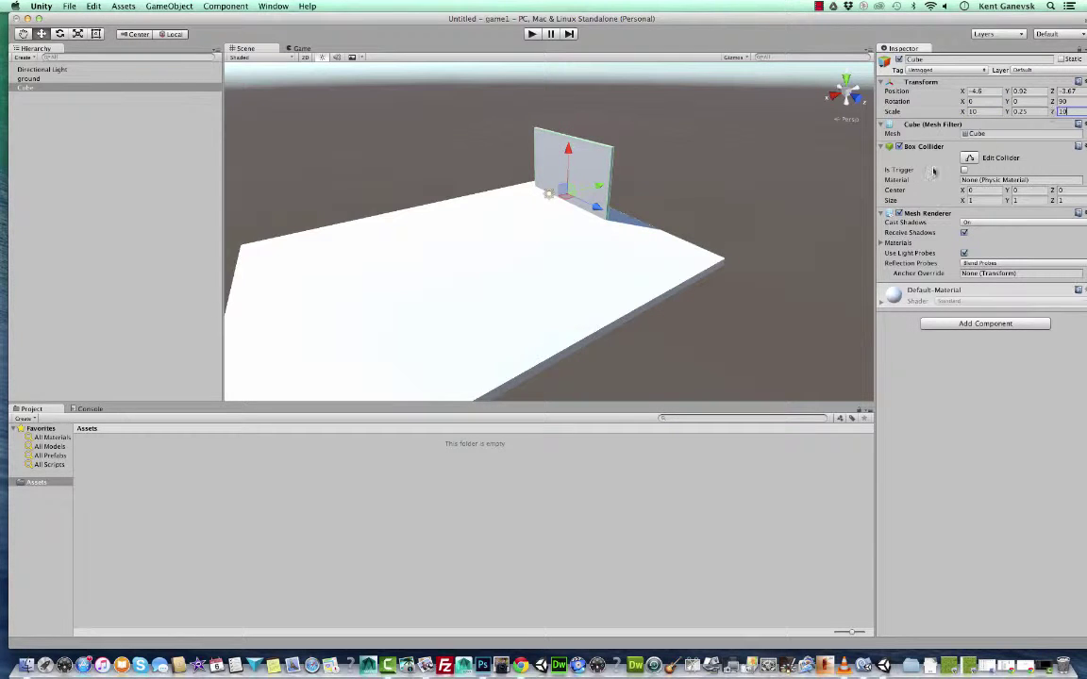
left_click_drag(575, 198, 619, 229)
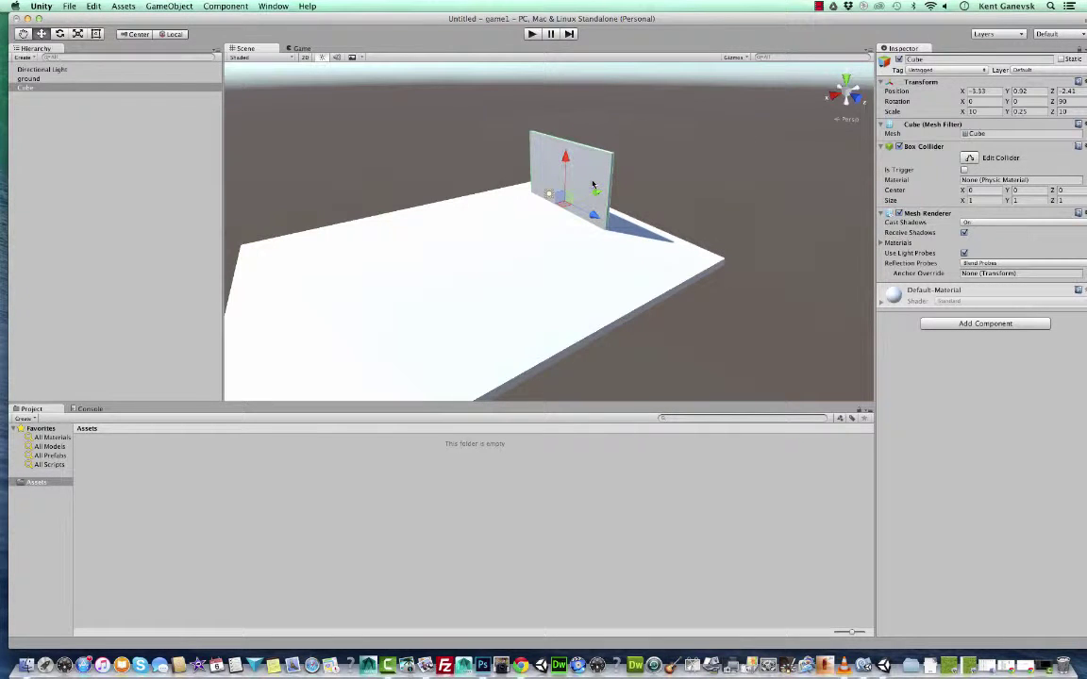
Duplicate the wall and move the copy away from the original along X to about 2.82.
left_click_drag(592, 184, 589, 181, "alt")
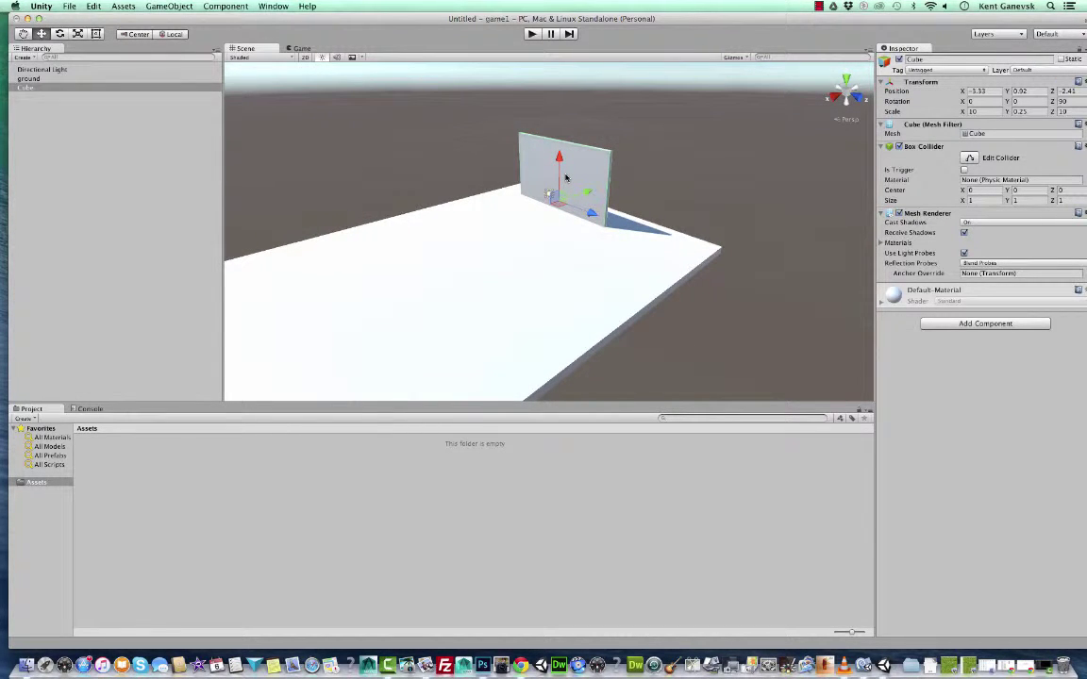
key("super+d")
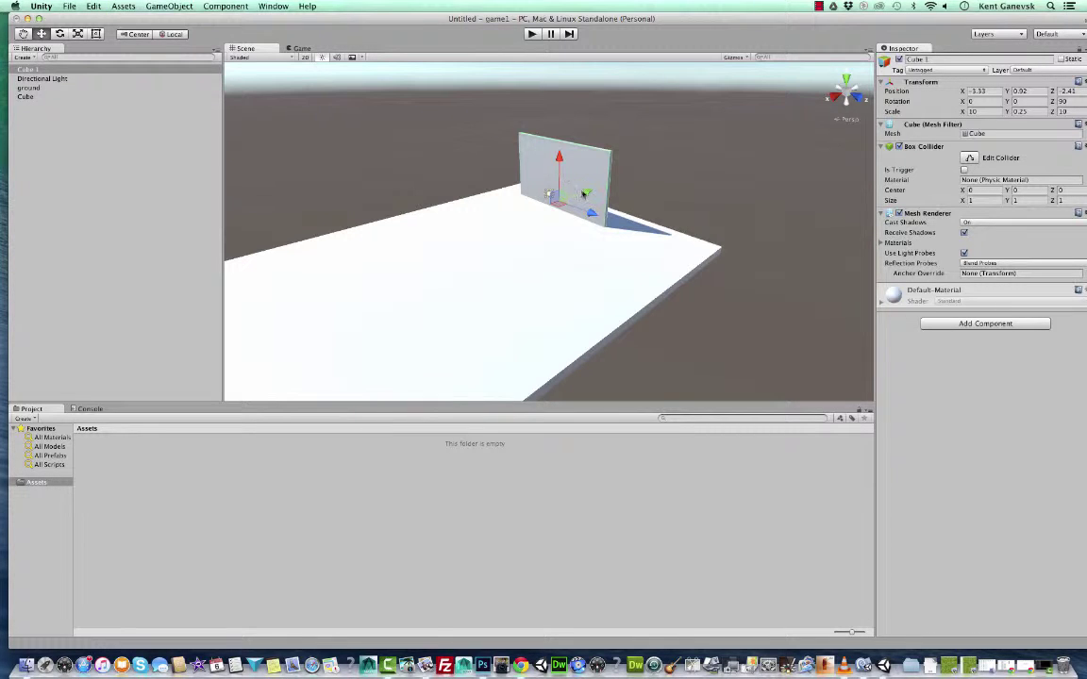
left_click_drag(588, 194, 530, 209)
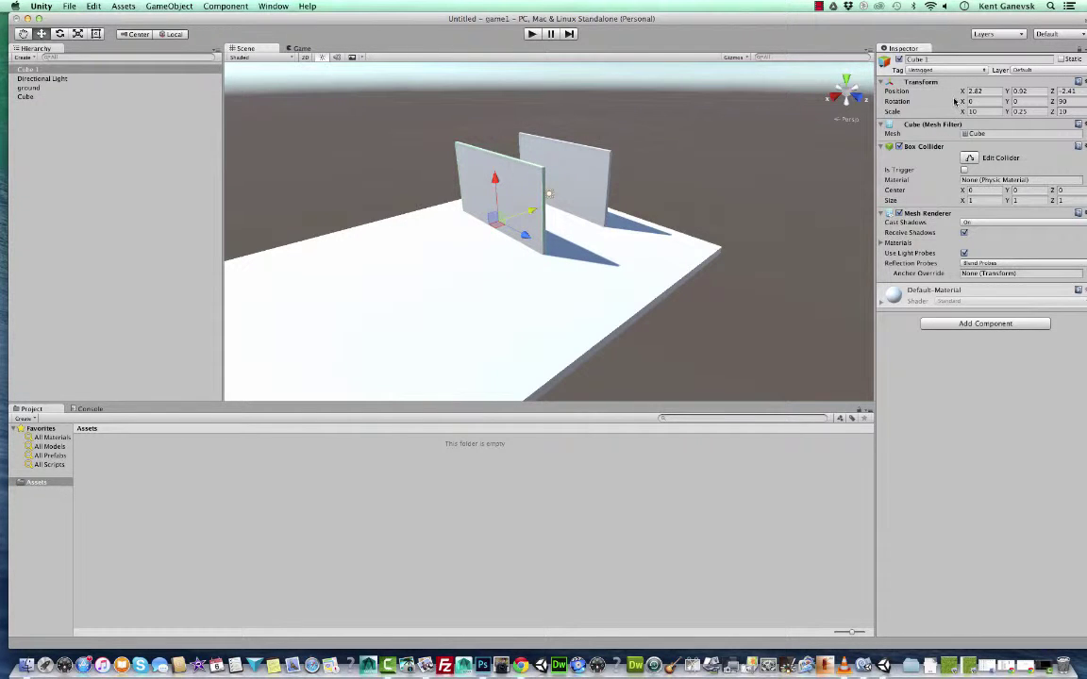
Try an X rotation of 90 and a Z rotation of 0 on the copied wall, restoring X 0 and Z 90.
left_click(1021, 101)
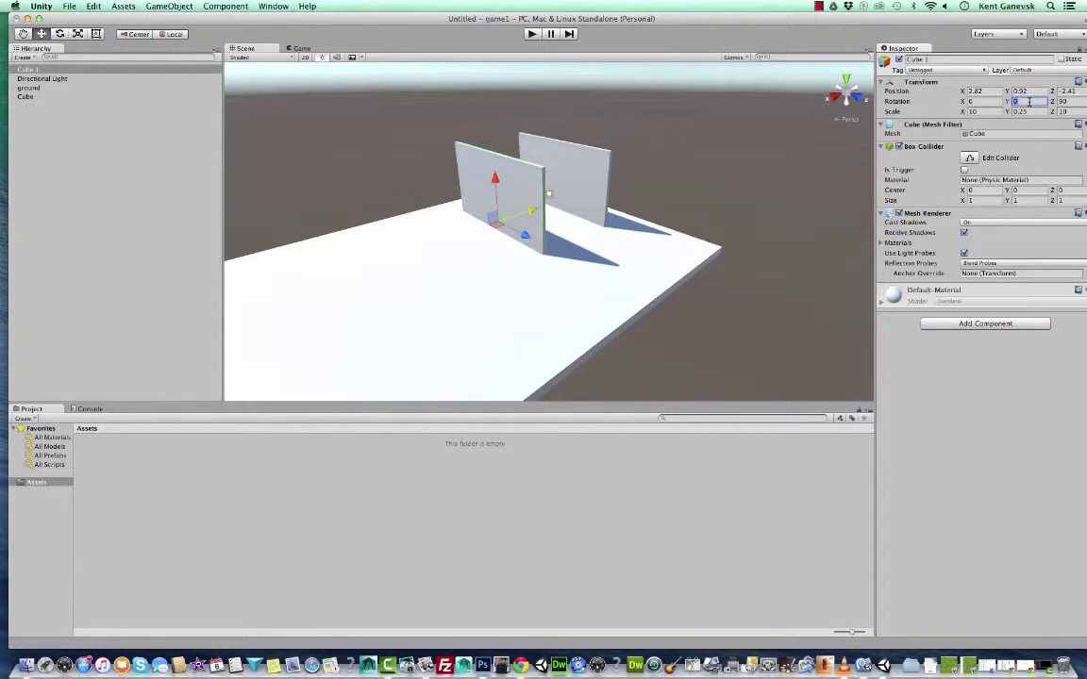
left_click(983, 102)
type("90")
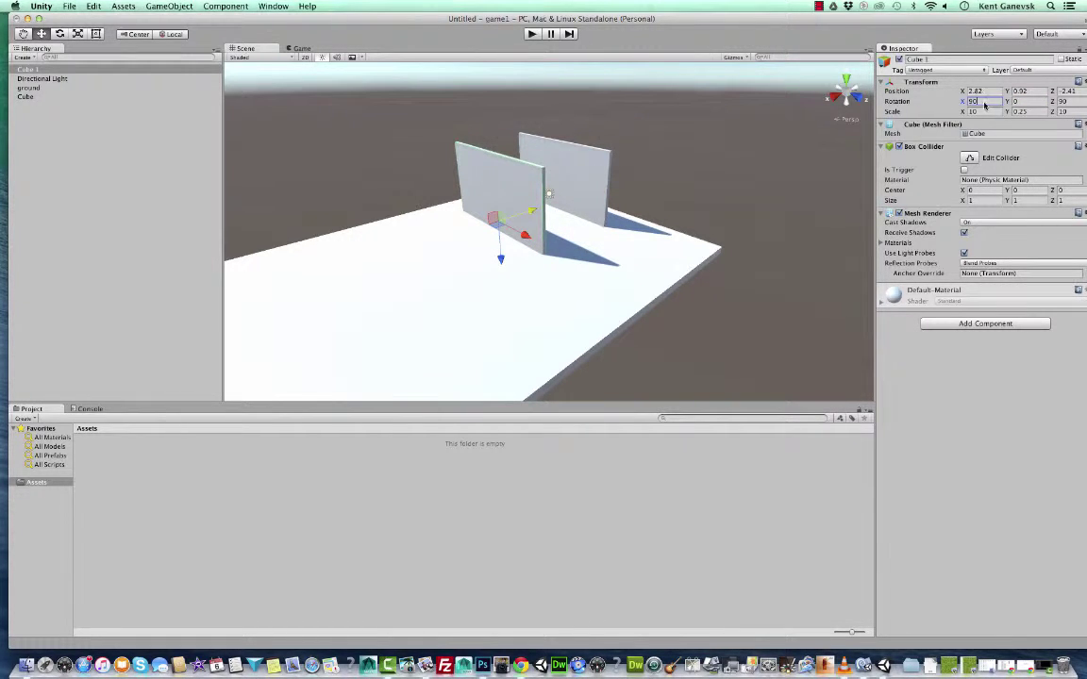
left_click_drag(984, 103, 964, 101)
key("BackSpace")
double_click(1061, 102)
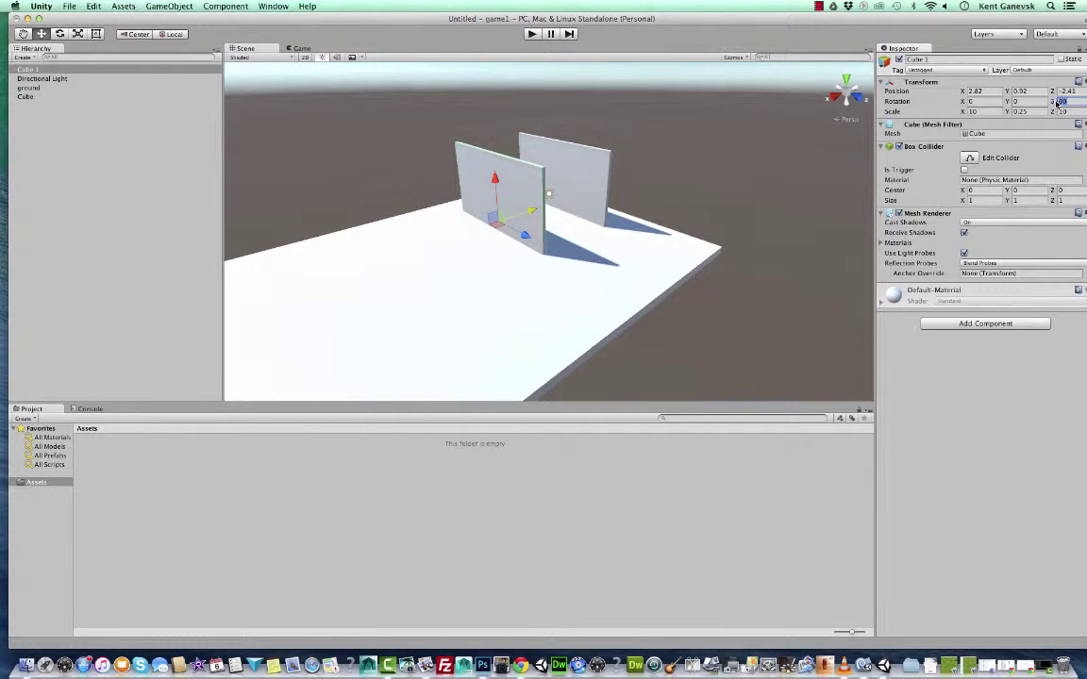
type("0")
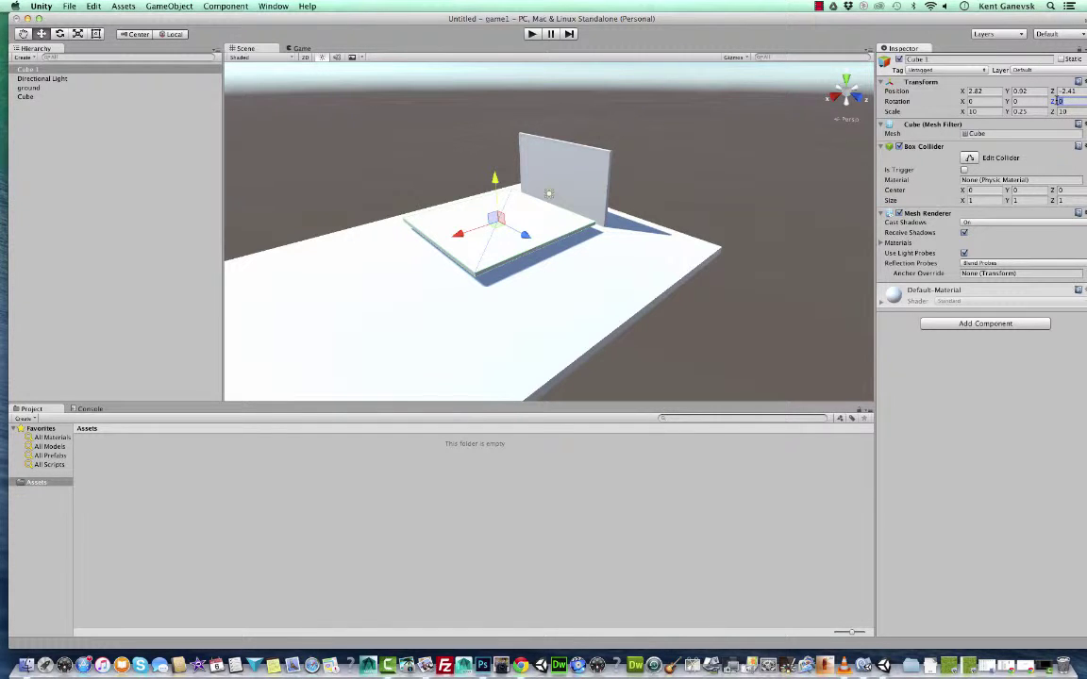
type("90")
Set the copied wall's Y rotation to 90 and join it to the back wall's end at about X 1.7, Z -7.4.
left_click(1023, 101)
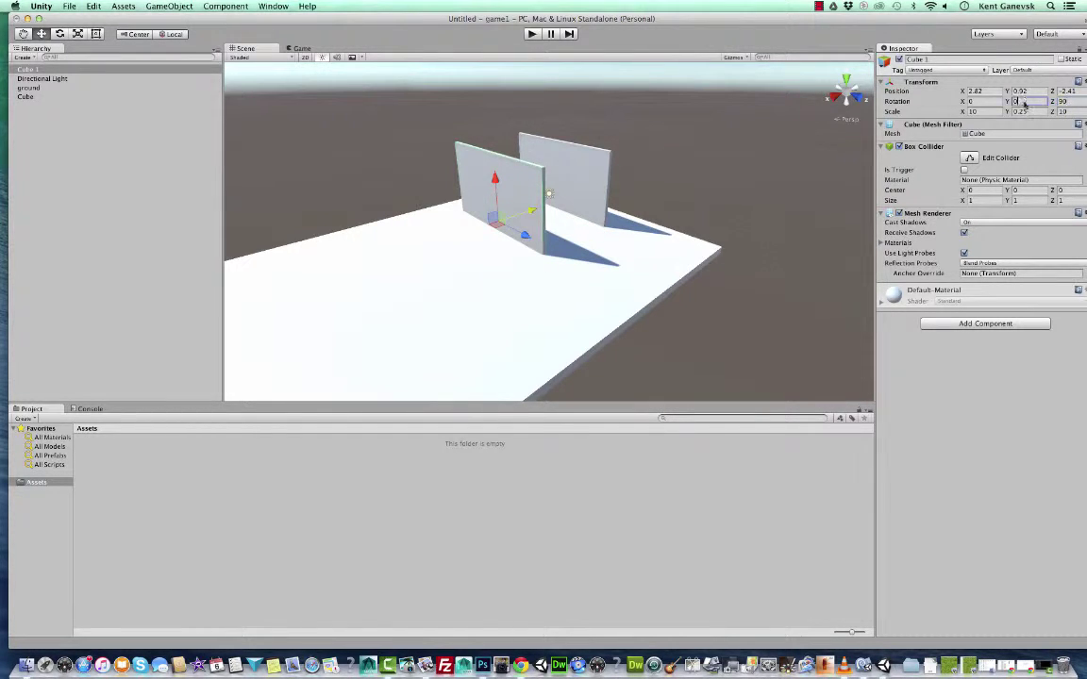
type("90")
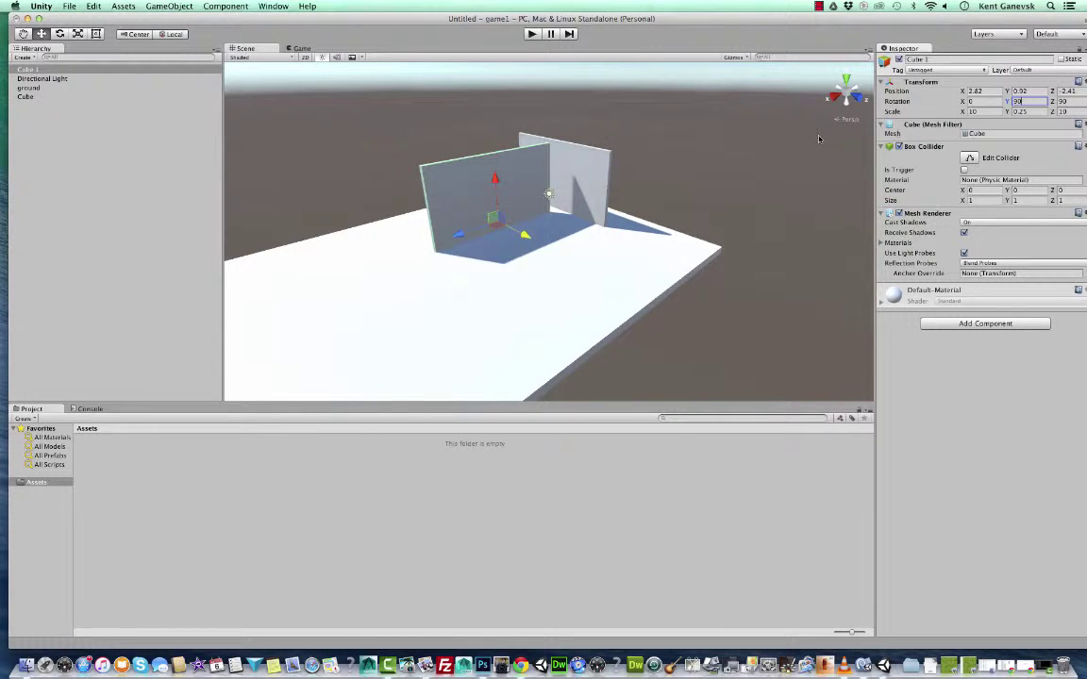
left_click_drag(521, 236, 443, 210)
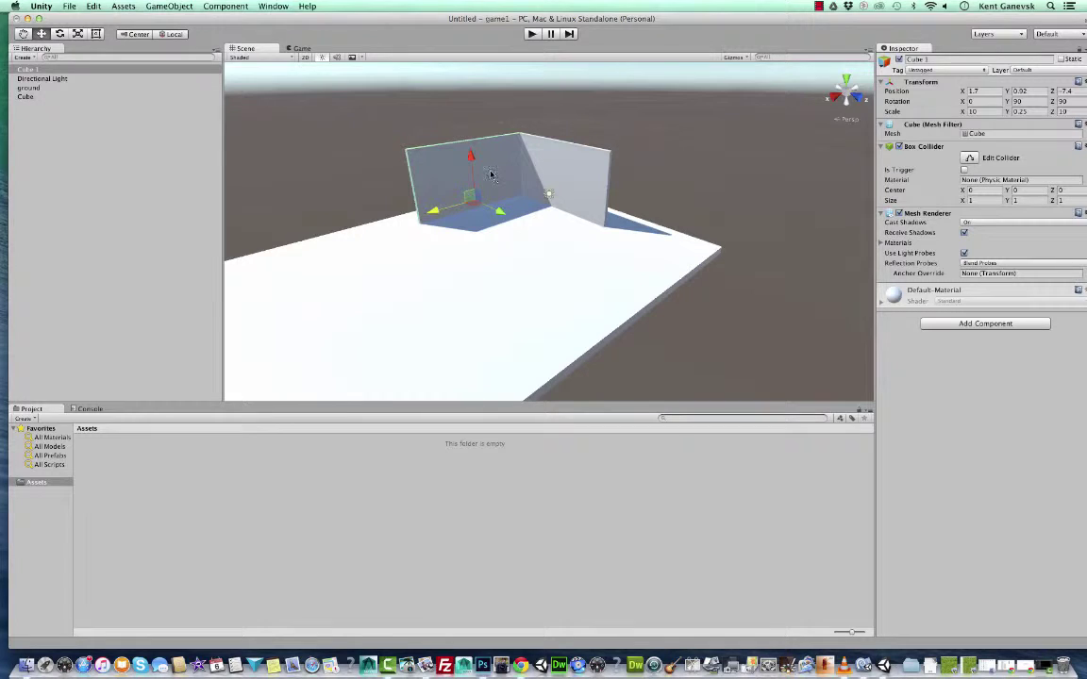
Duplicate the side wall and place the copy at the back wall's opposite end, at about X 1.51, Z 2.64.
key("super+d")
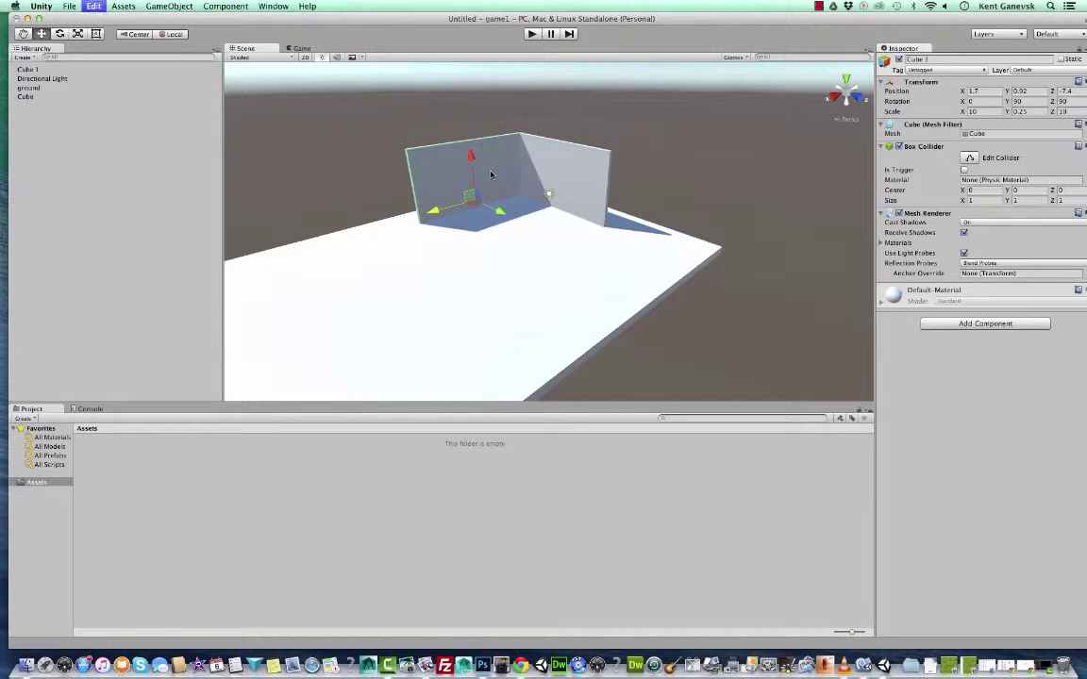
left_click_drag(496, 215, 562, 248)
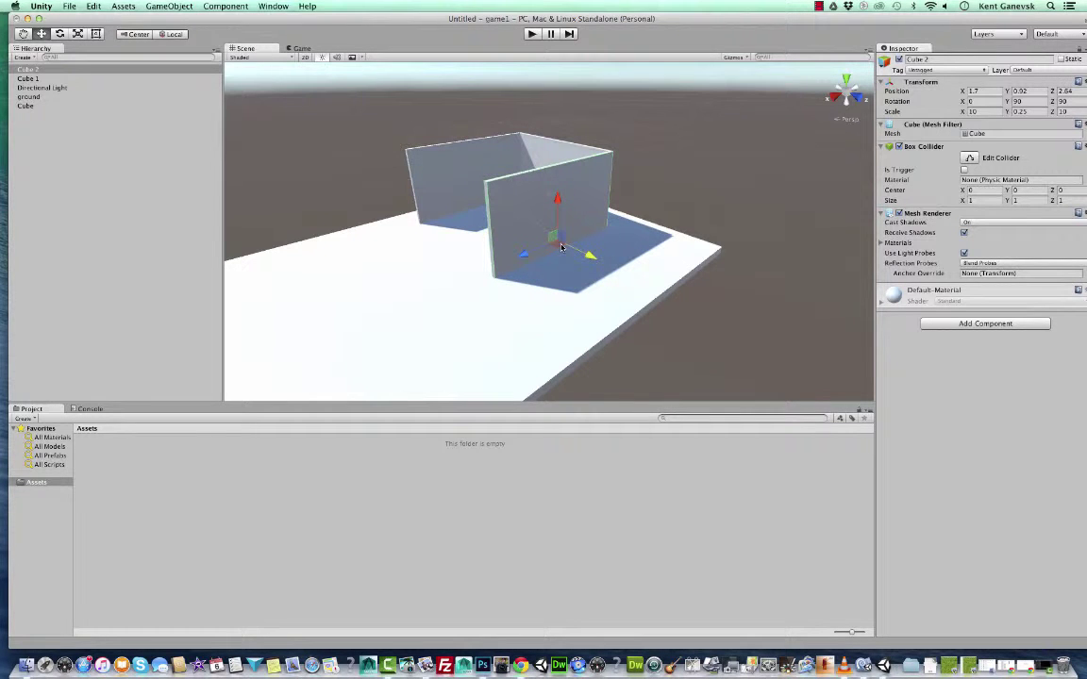
left_click_drag(492, 301, 659, 278, "alt")
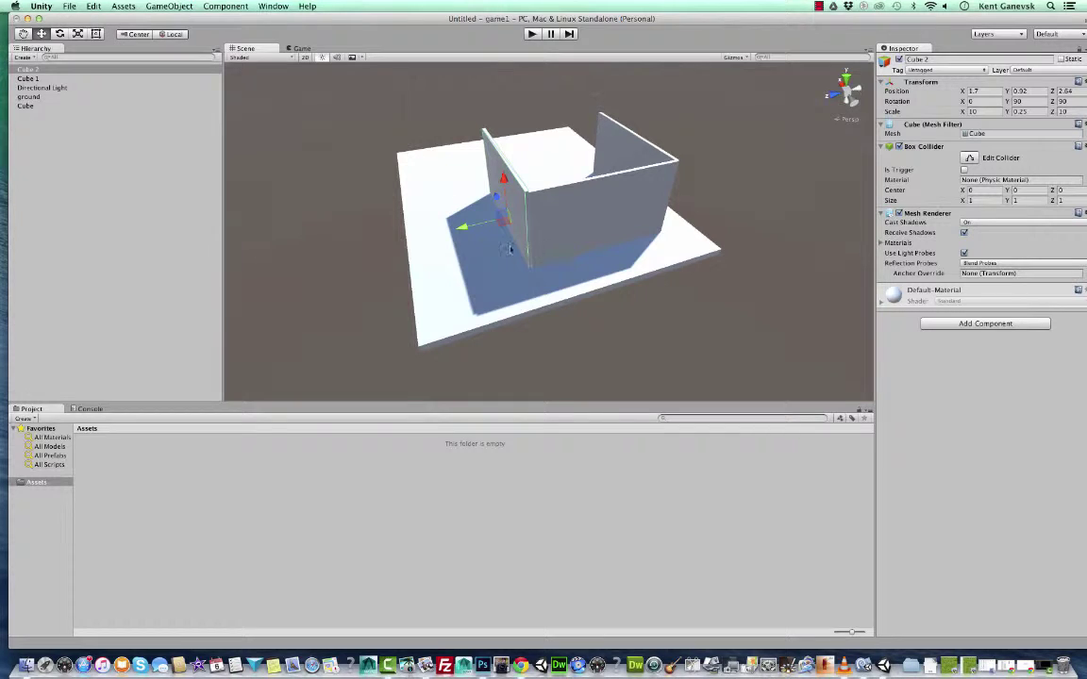
left_click_drag(497, 199, 498, 200)
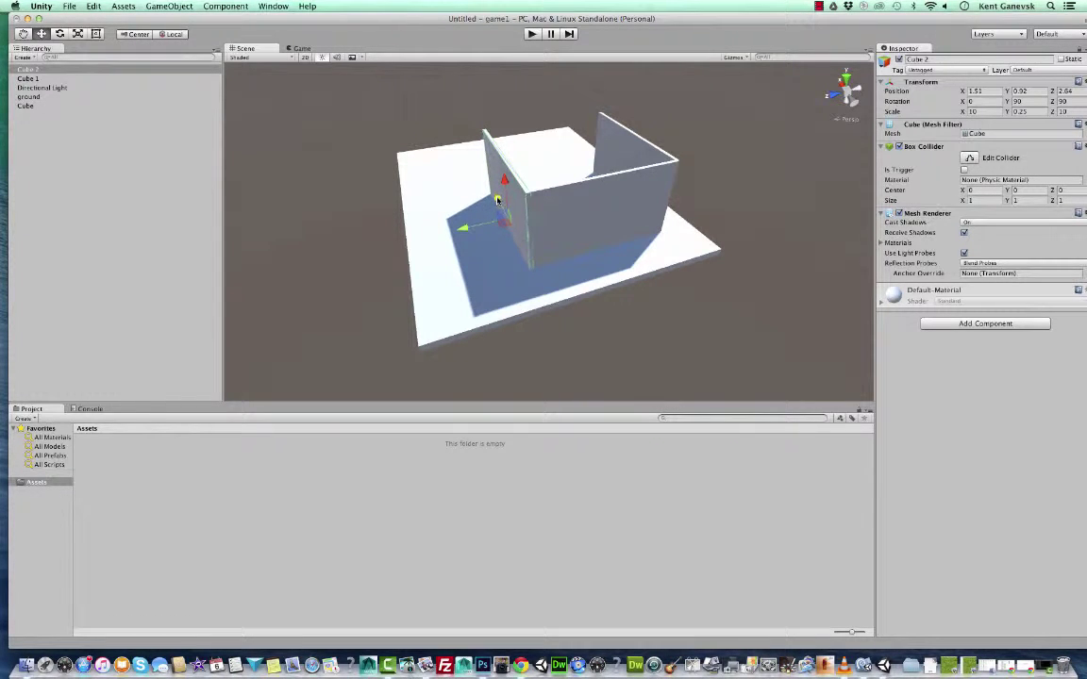
Nudge the first side wall to about Z -7.44 to align it with the back wall, and select the back wall.
left_click(670, 228)
left_click_drag(718, 245, 596, 293, "alt")
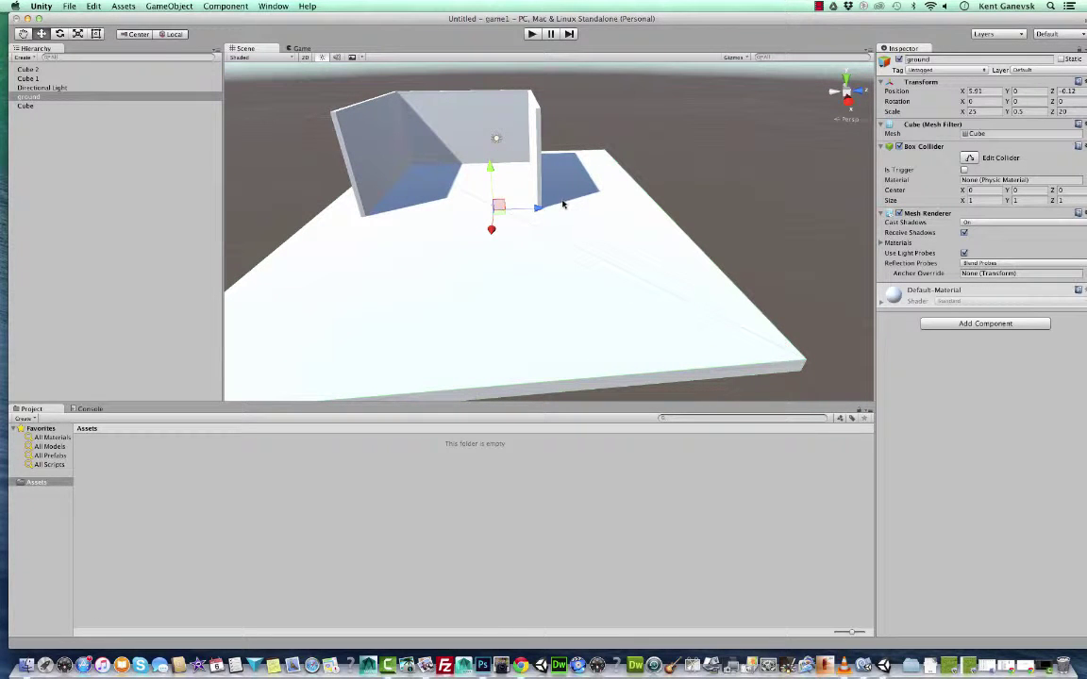
left_click(368, 142)
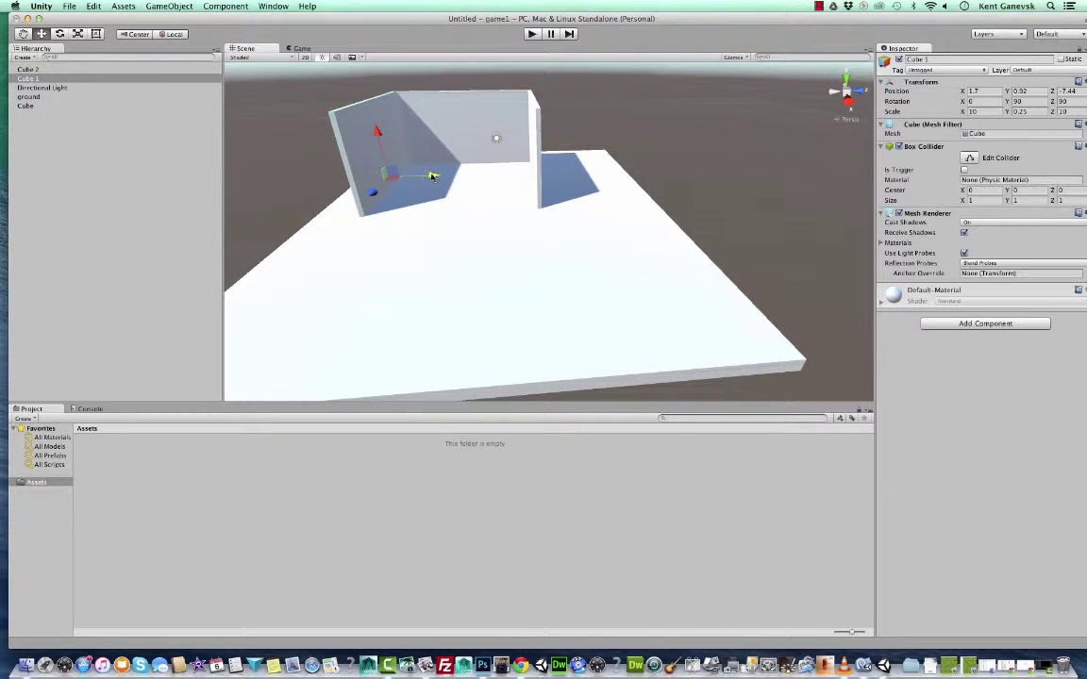
left_click_drag(430, 177, 462, 169)
left_click(470, 175)
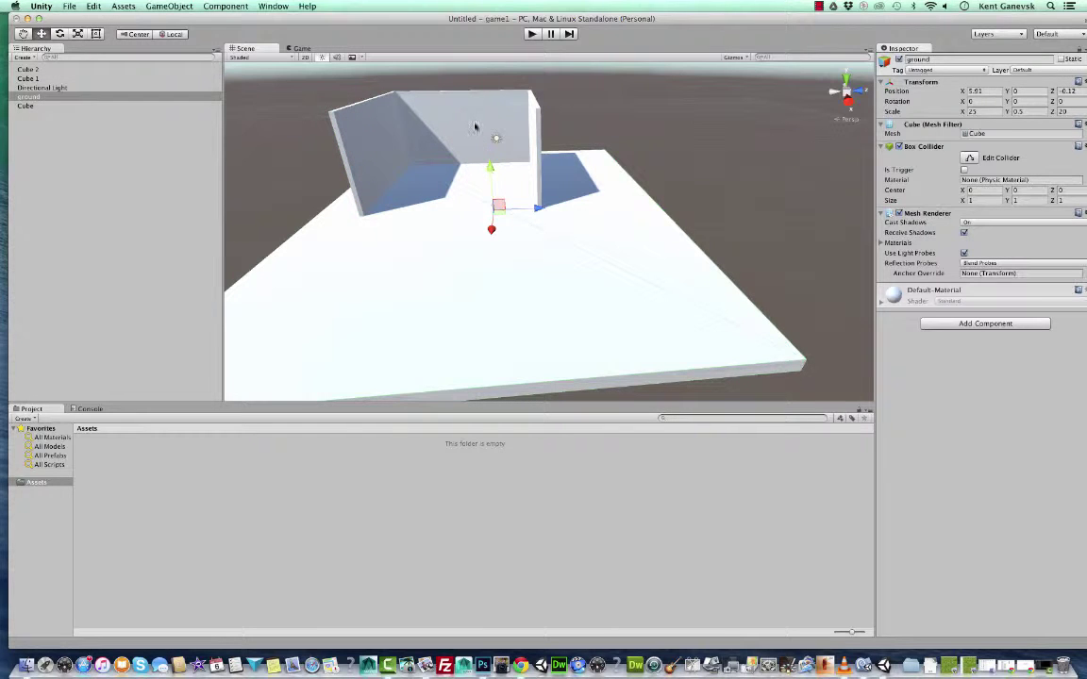
left_click(472, 128)
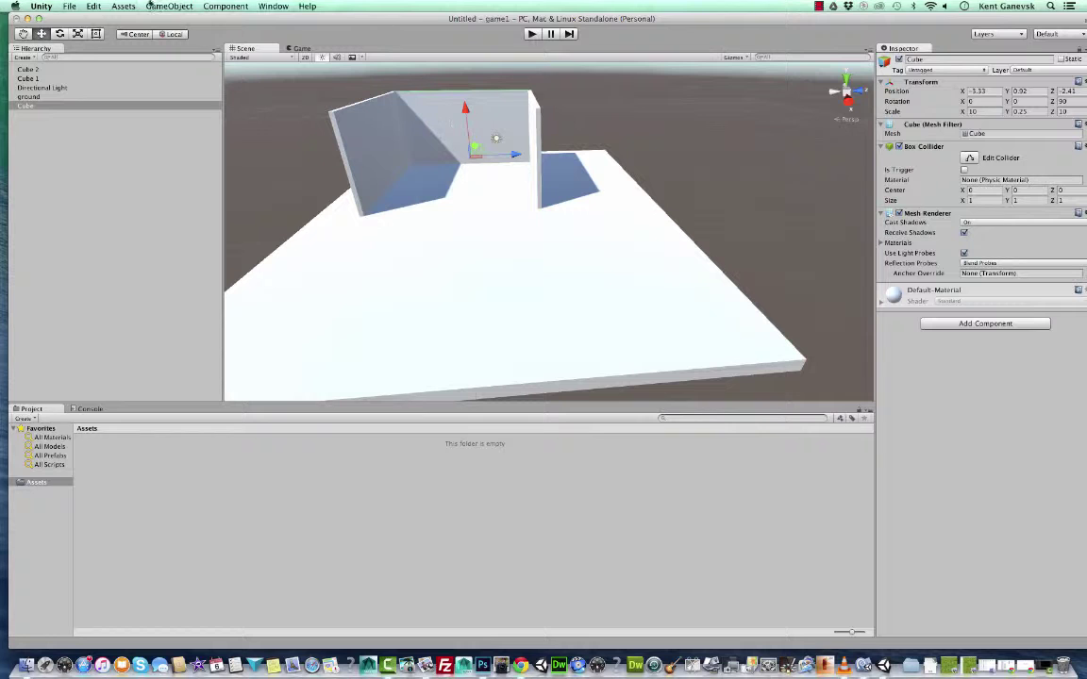
Create an empty game object, rename it Walls, and frame it in the scene.
left_click(184, 6)
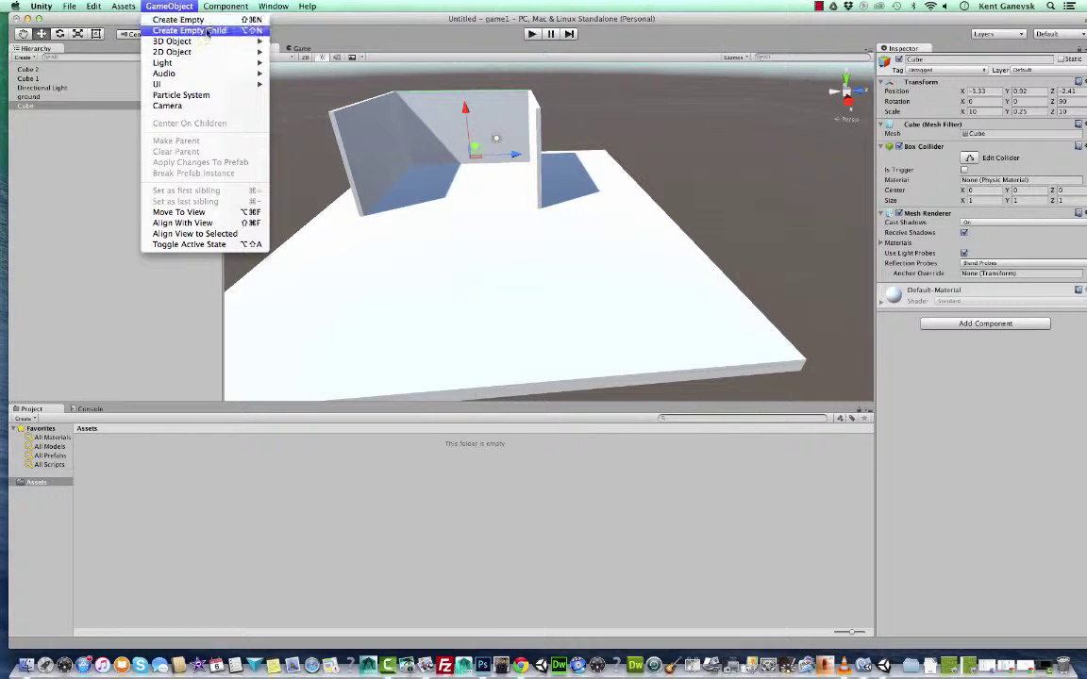
left_click(189, 20)
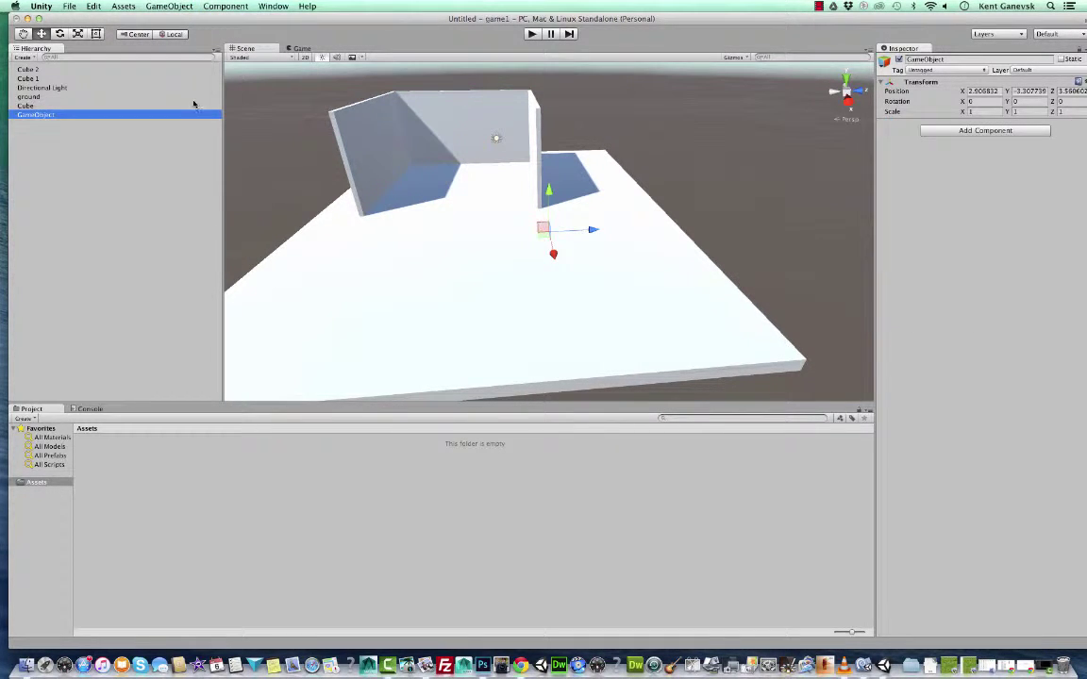
right_click(84, 115)
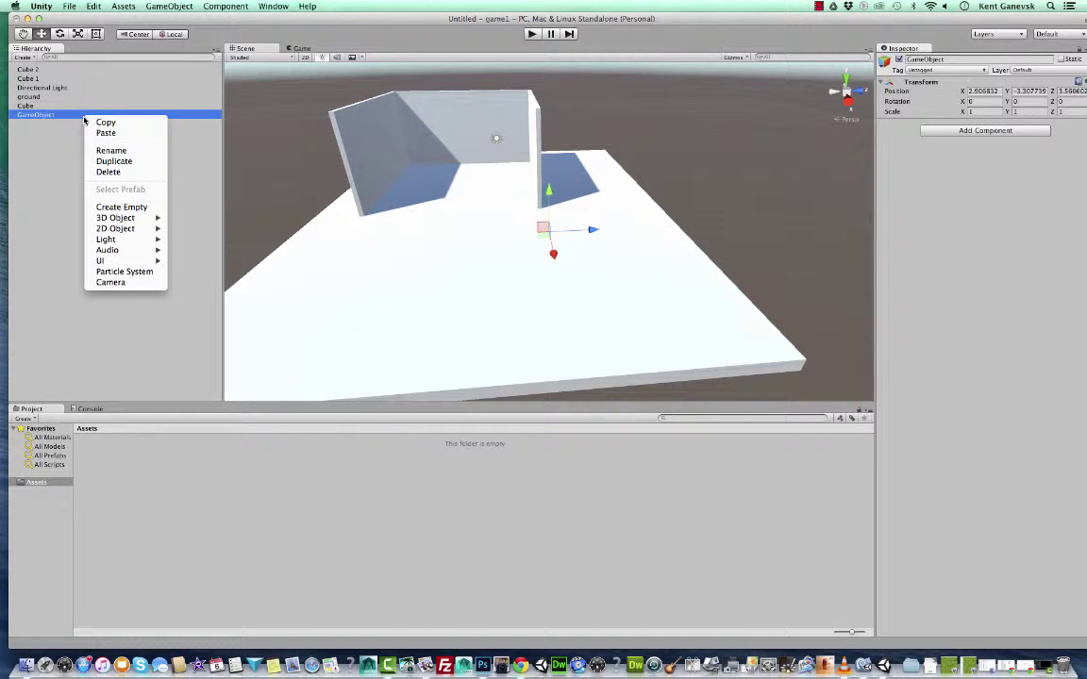
left_click(104, 151)
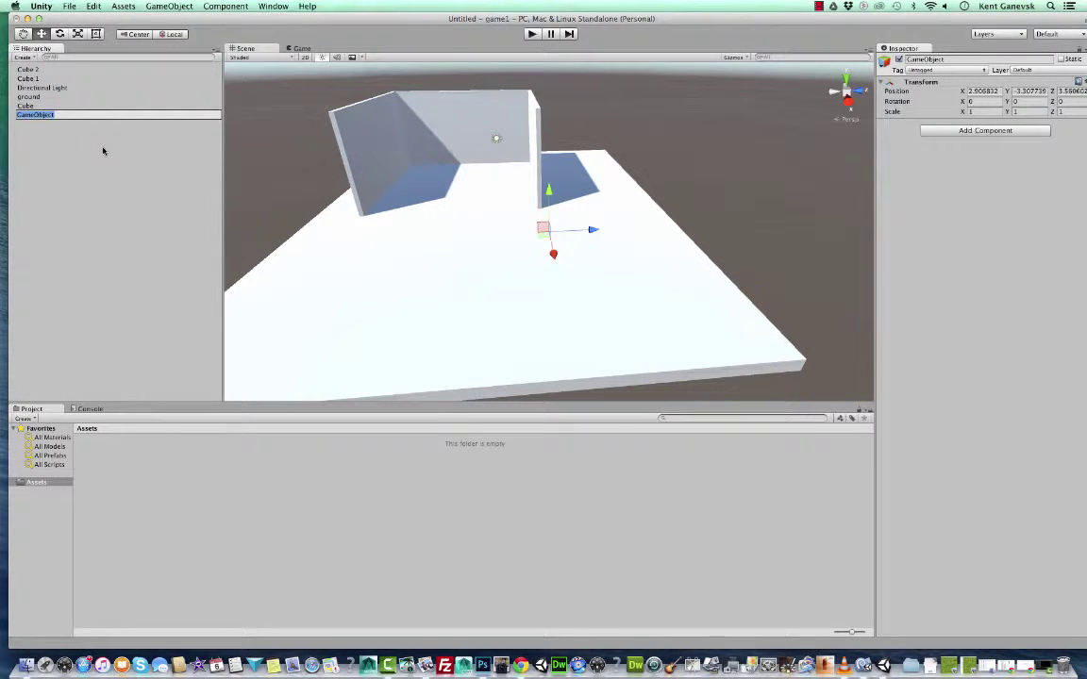
type("Walls")
left_click(92, 143)
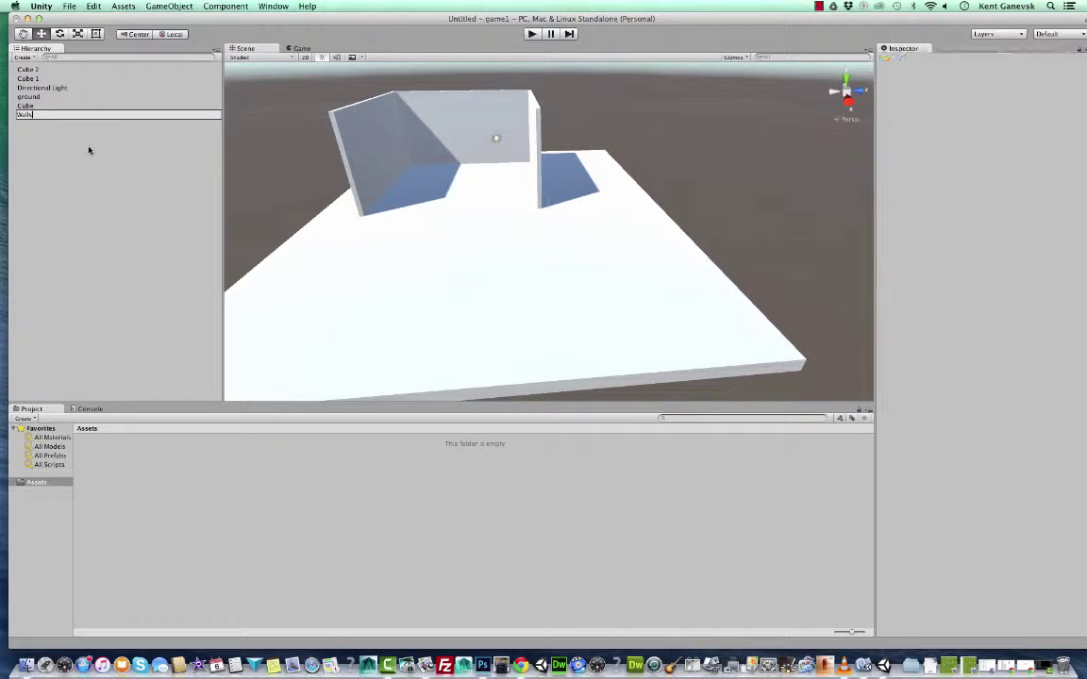
double_click(26, 114)
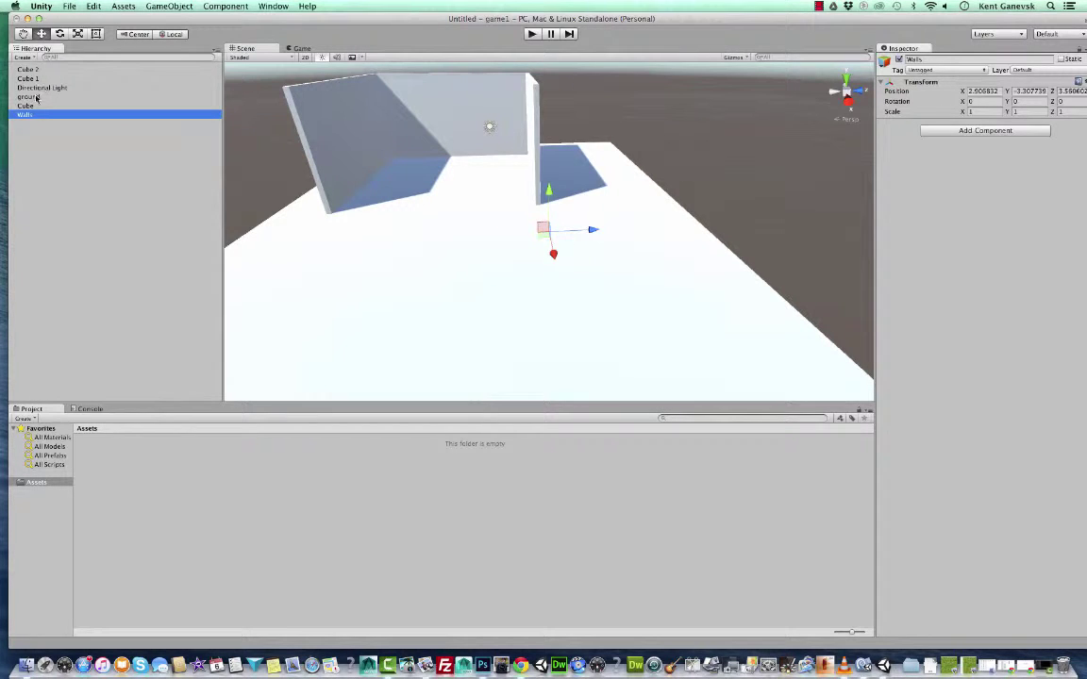
Rename the back wall Cube as wall1 and the side wall Cube 1 as wall2.
left_click(28, 105)
right_click(39, 107)
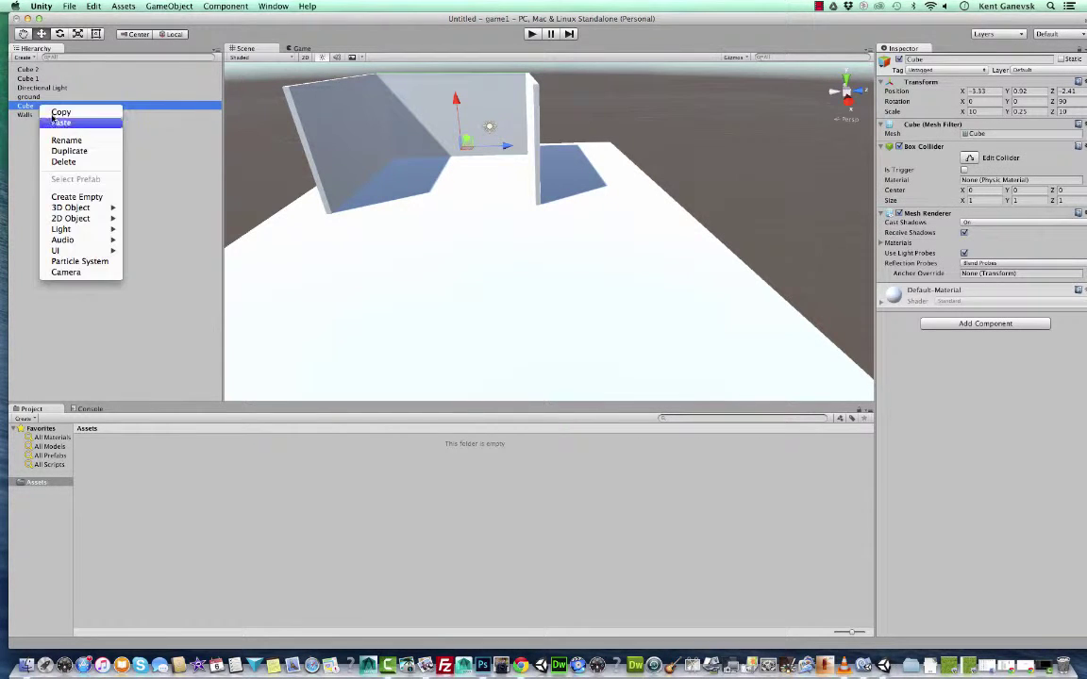
left_click(66, 139)
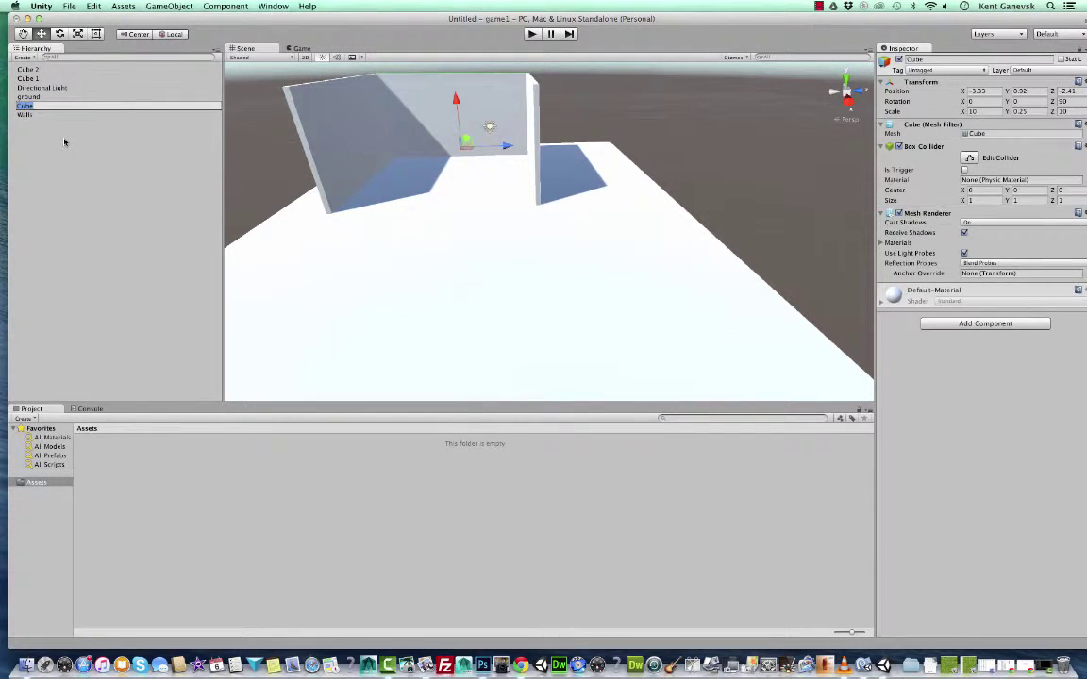
type("wall1")
left_click(29, 79)
right_click(40, 79)
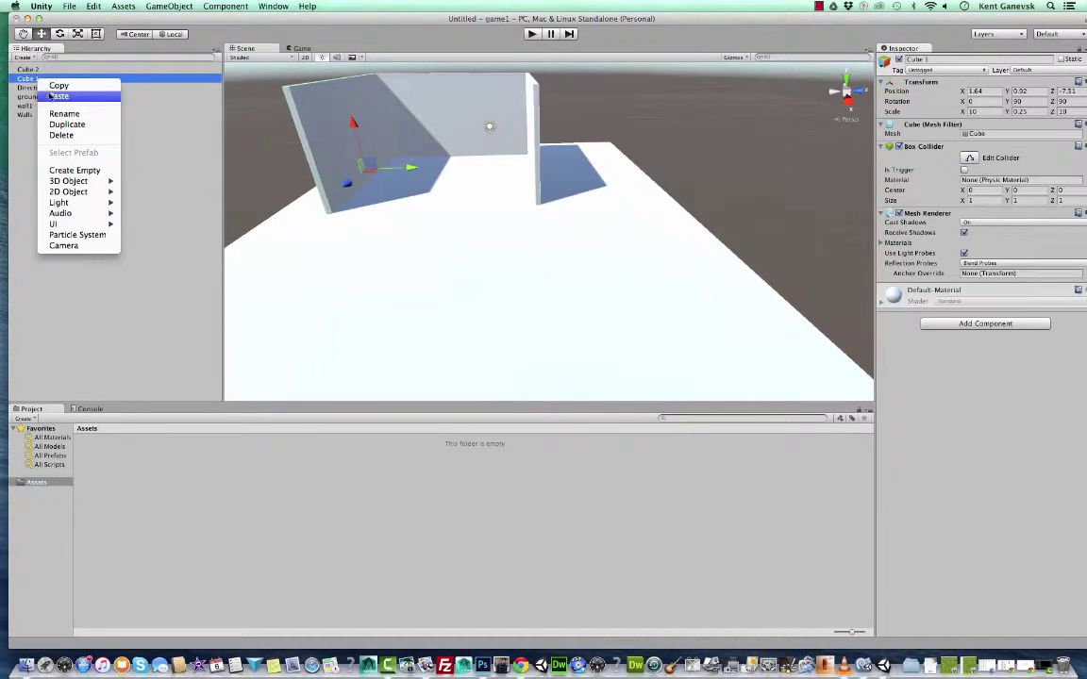
left_click(58, 114)
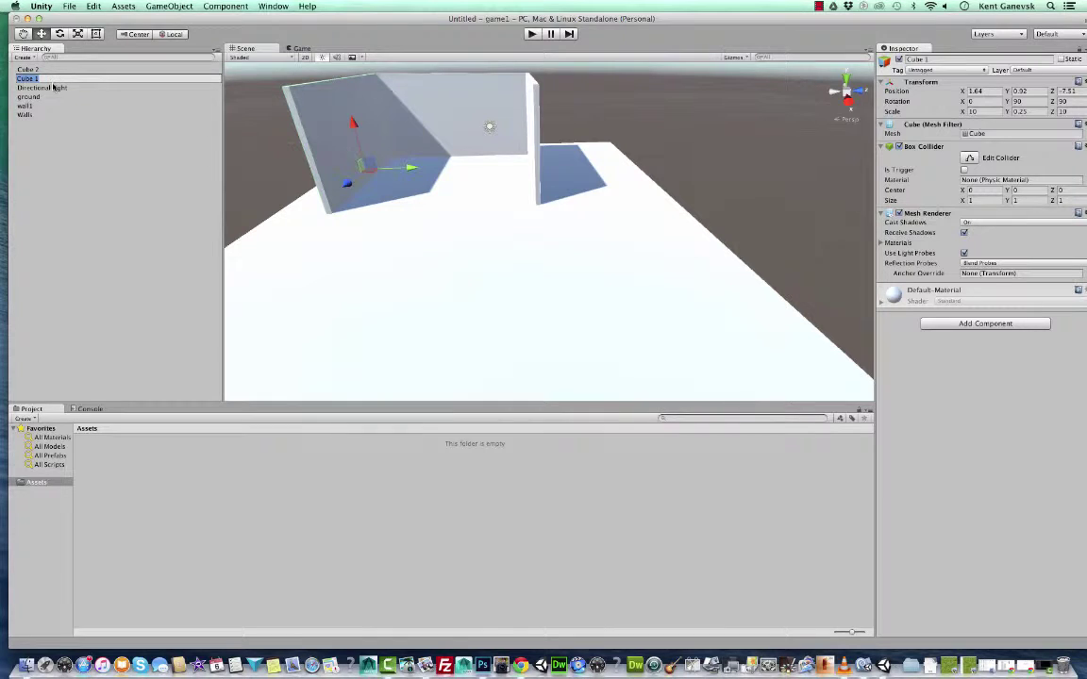
type("wall2")
Rename the other side wall, Cube 2, as wall3.
left_click(38, 68)
right_click(40, 69)
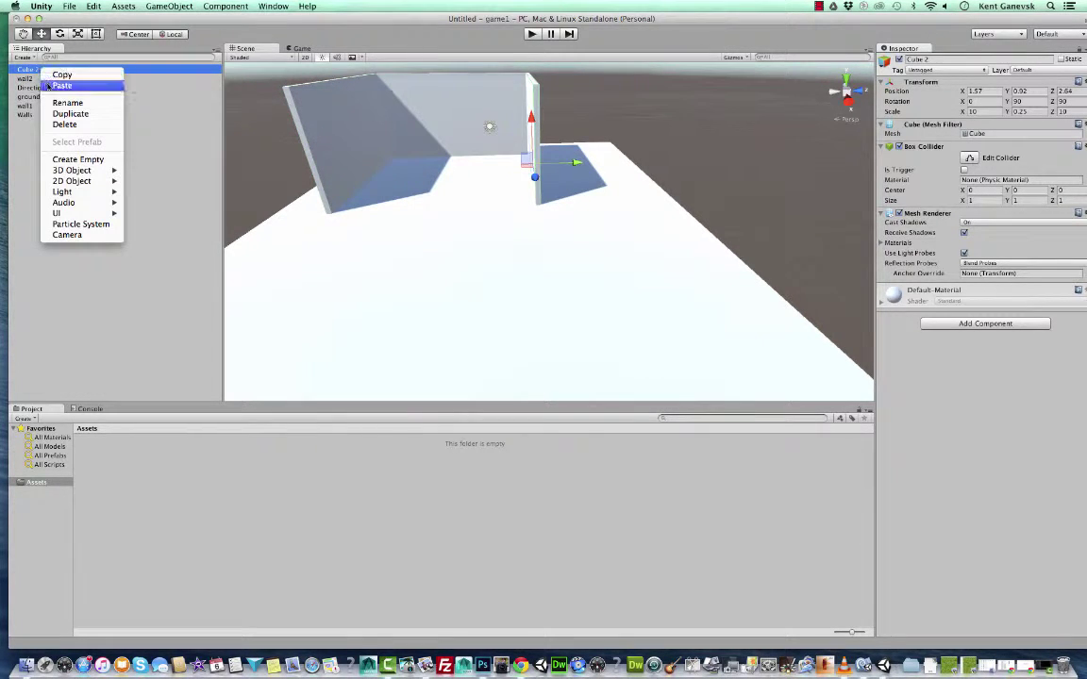
left_click(58, 102)
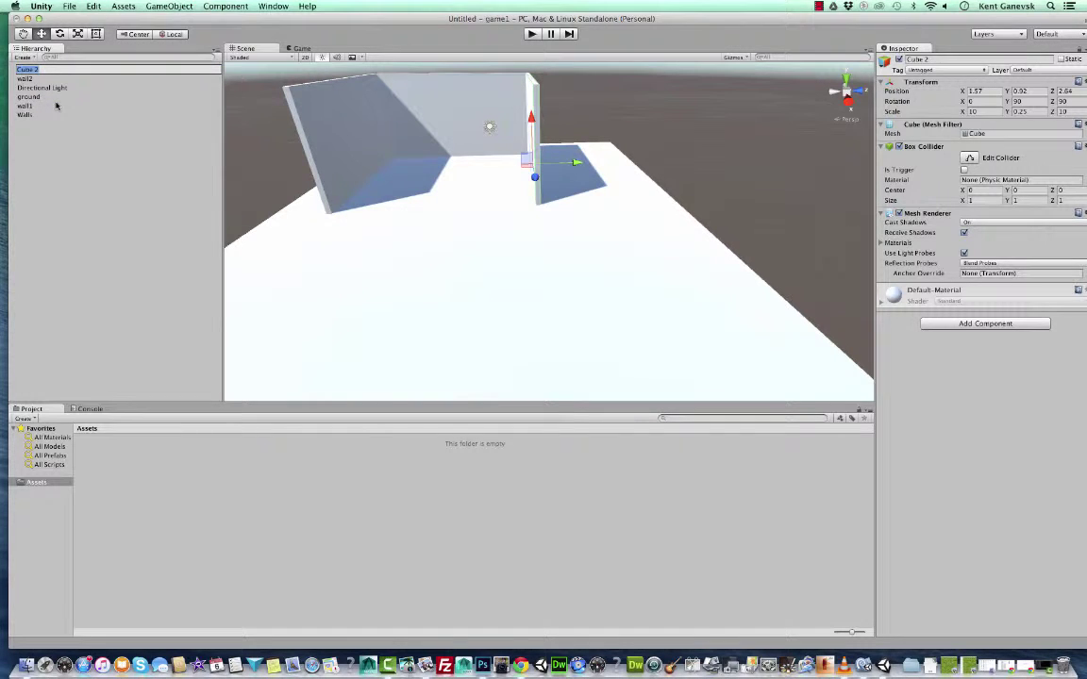
type("wall3")
Make wall1, wall2 and wall3 children of the Walls object and collapse the group in the hierarchy.
left_click(59, 113)
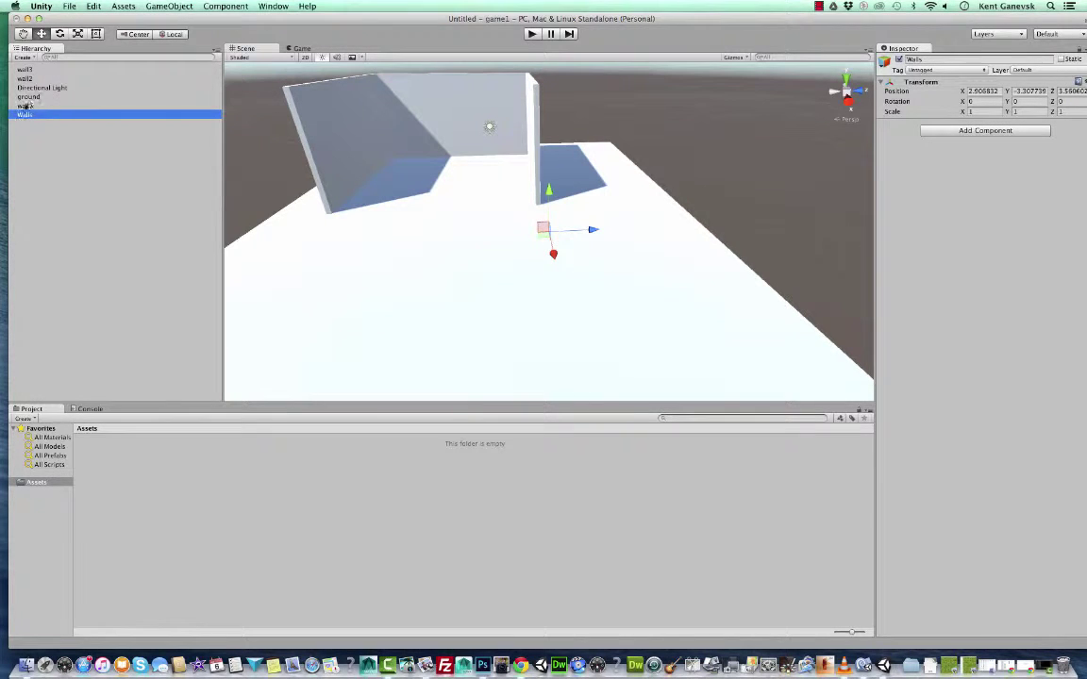
left_click_drag(24, 105, 24, 114)
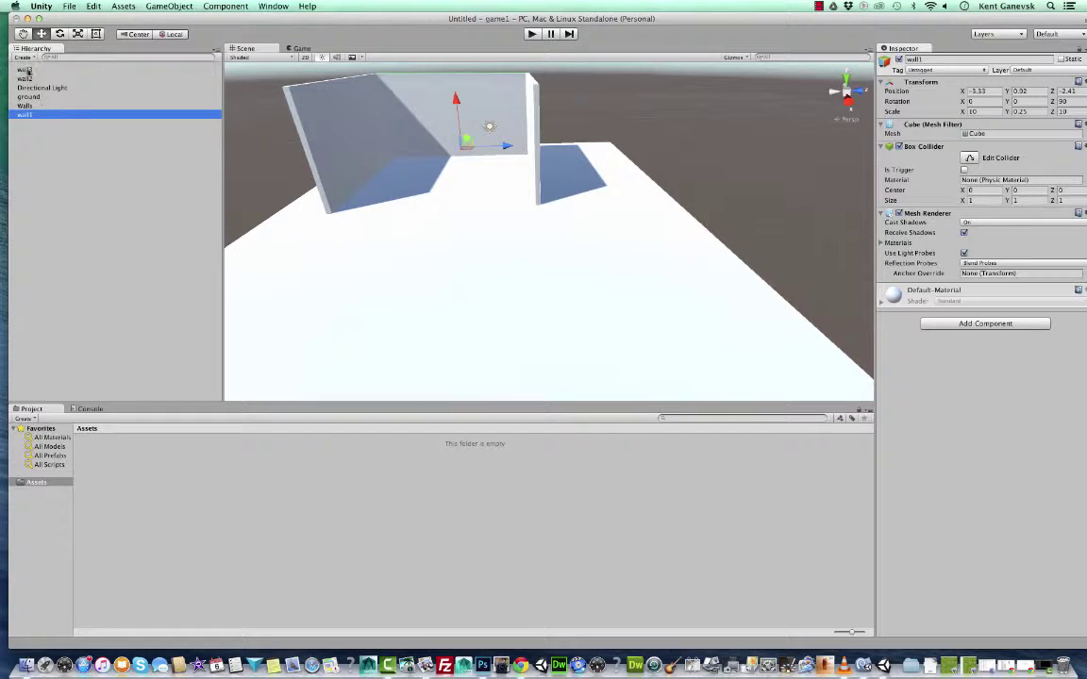
mouse_move(29, 86)
left_mouse_down()
mouse_move(28, 112)
mouse_move(31, 87)
left_mouse_up()
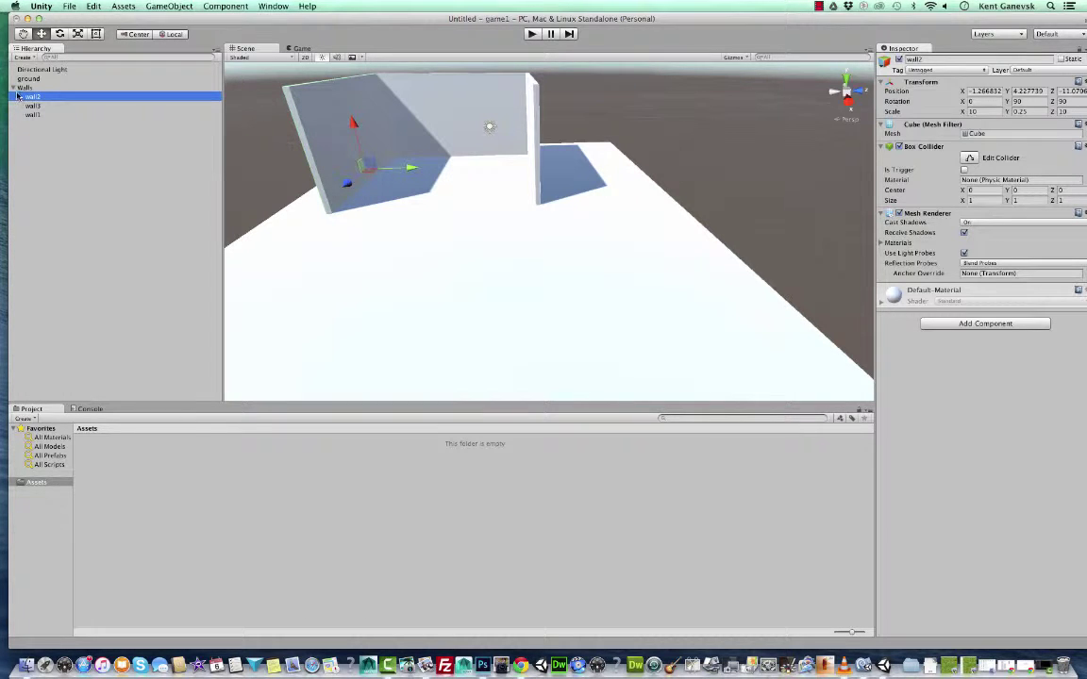
left_click(13, 88)
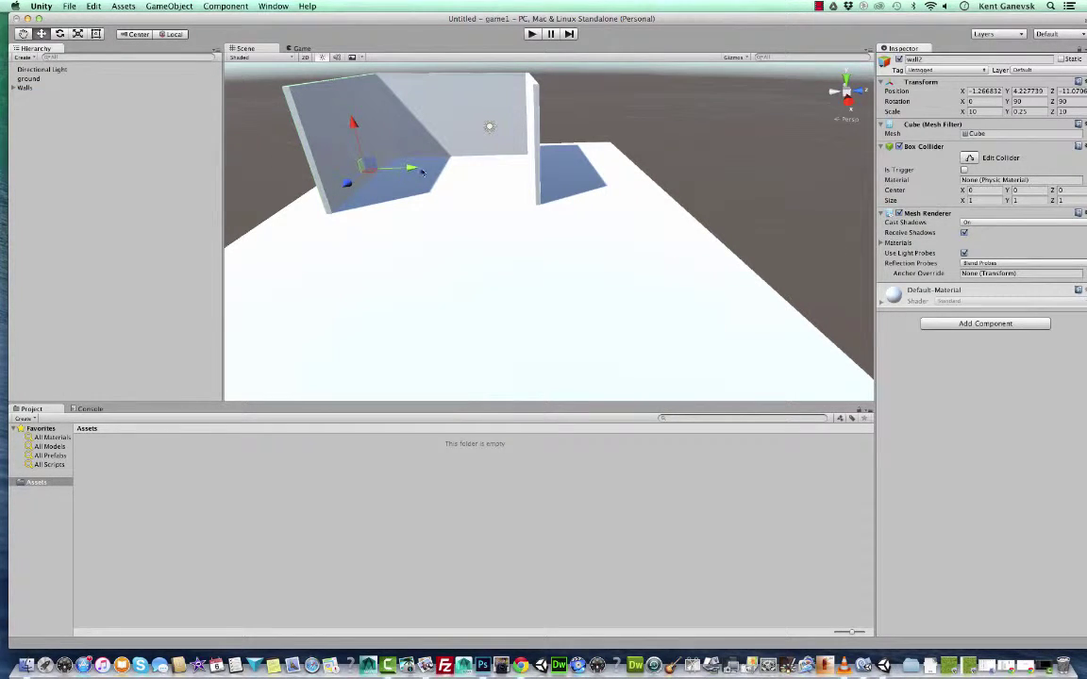
Shift wall2 to about X -1.73 on its own, and move the whole Walls group to about X 5.07.
left_click_drag(348, 182, 351, 182)
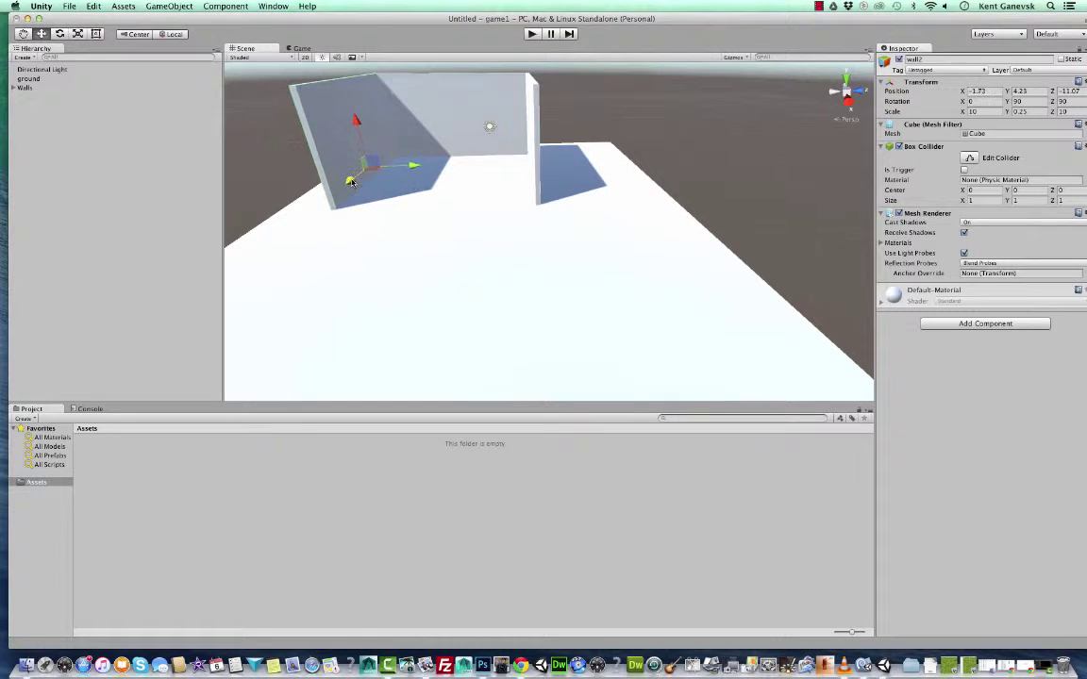
left_click(38, 88)
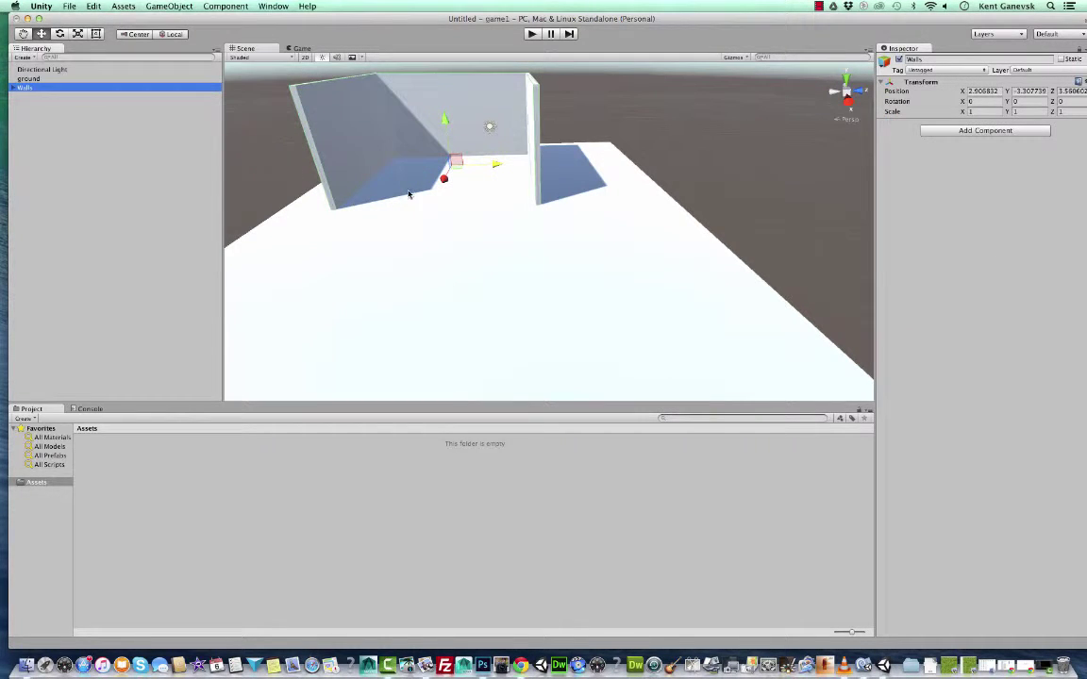
mouse_move(447, 184)
left_mouse_down()
mouse_move(420, 231)
mouse_move(451, 170)
mouse_move(432, 215)
mouse_move(459, 174)
mouse_move(438, 217)
mouse_move(450, 192)
left_mouse_up()
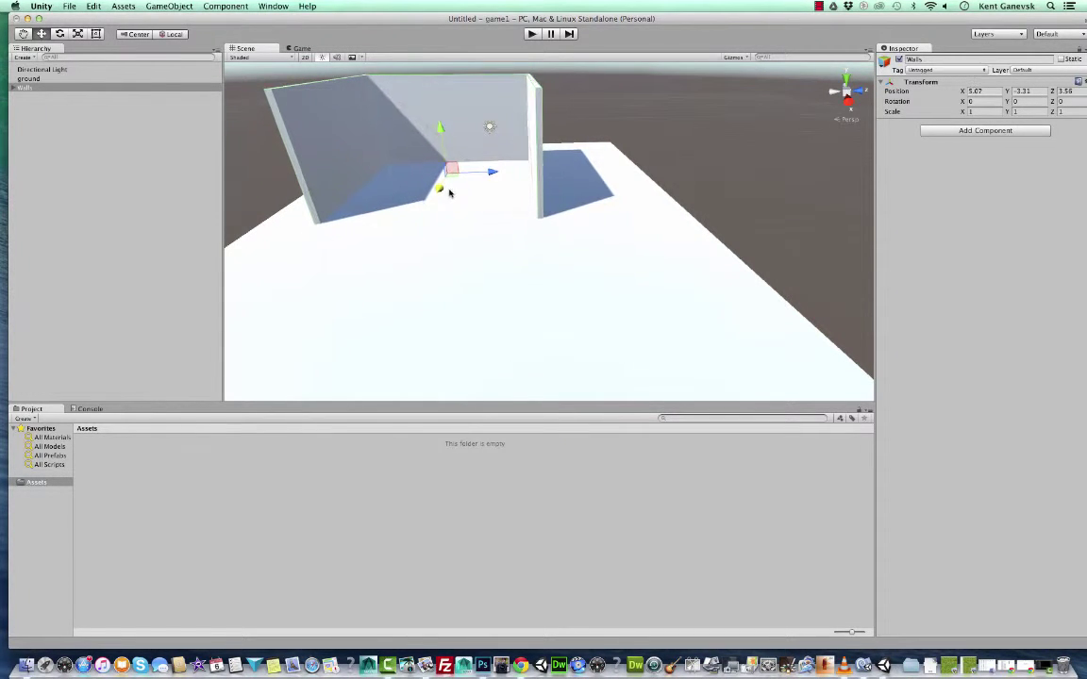
Move wall2 within the Walls group to about X -1.36 and compare its alignment with wall3 and wall1.
left_click(17, 88)
left_click(32, 96)
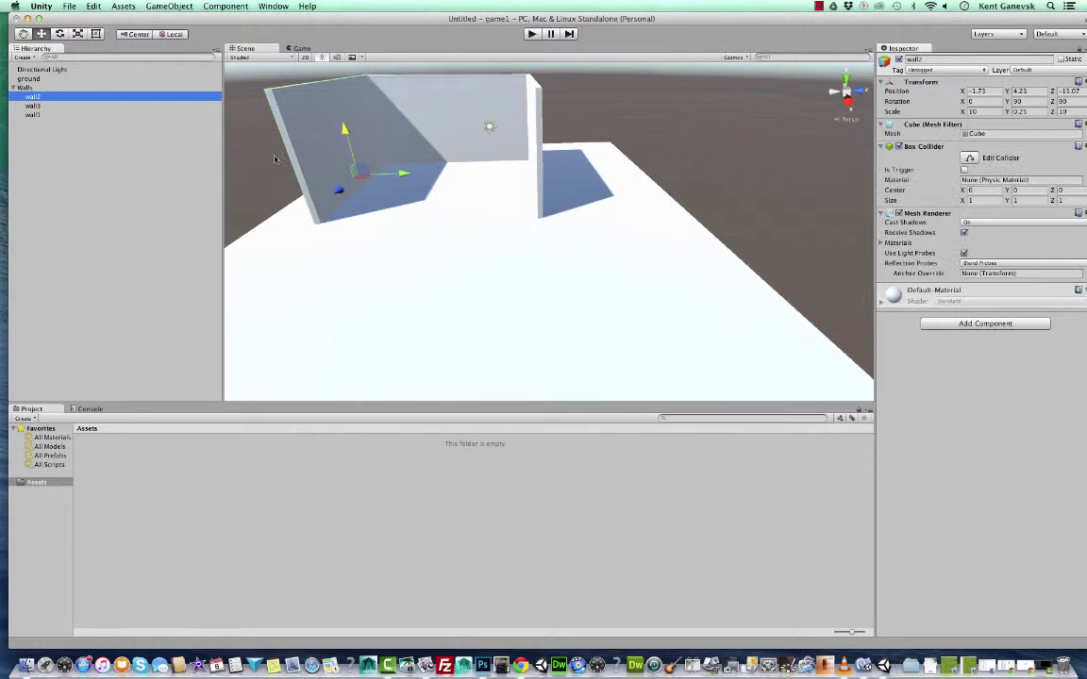
left_click_drag(343, 198, 342, 192)
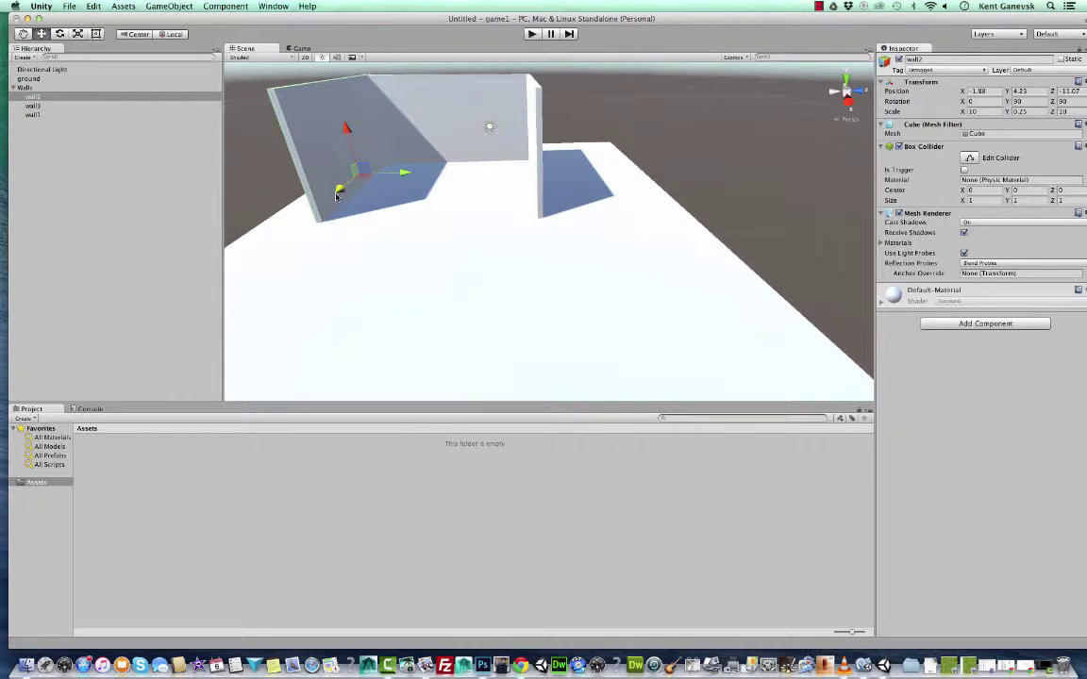
left_click(440, 221)
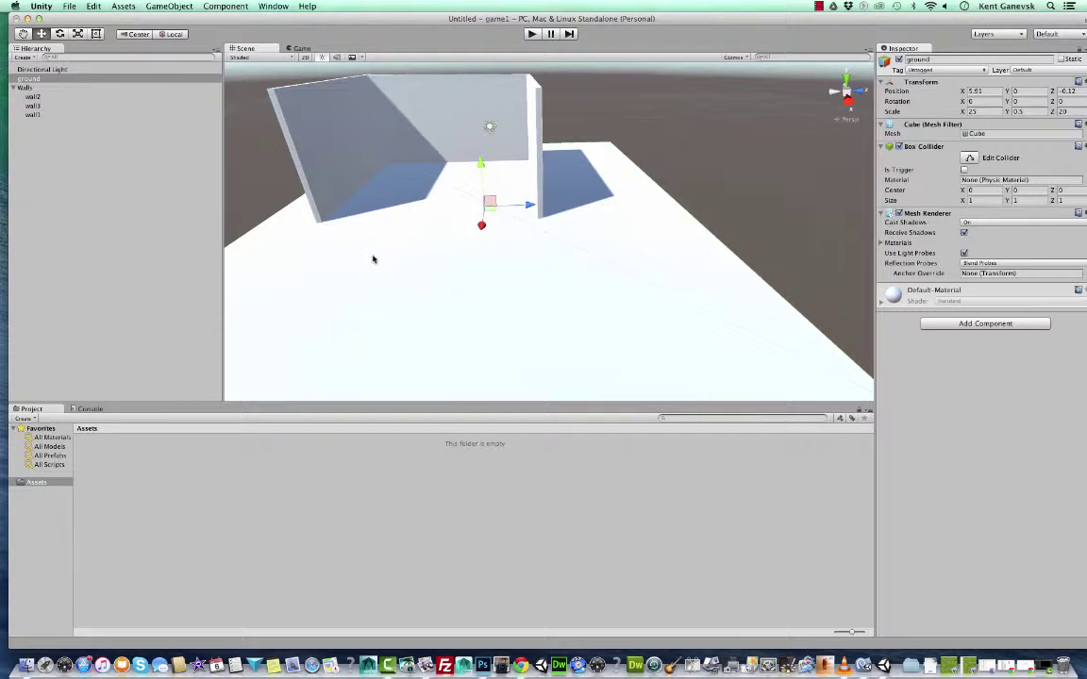
left_click_drag(364, 259, 393, 300, "alt")
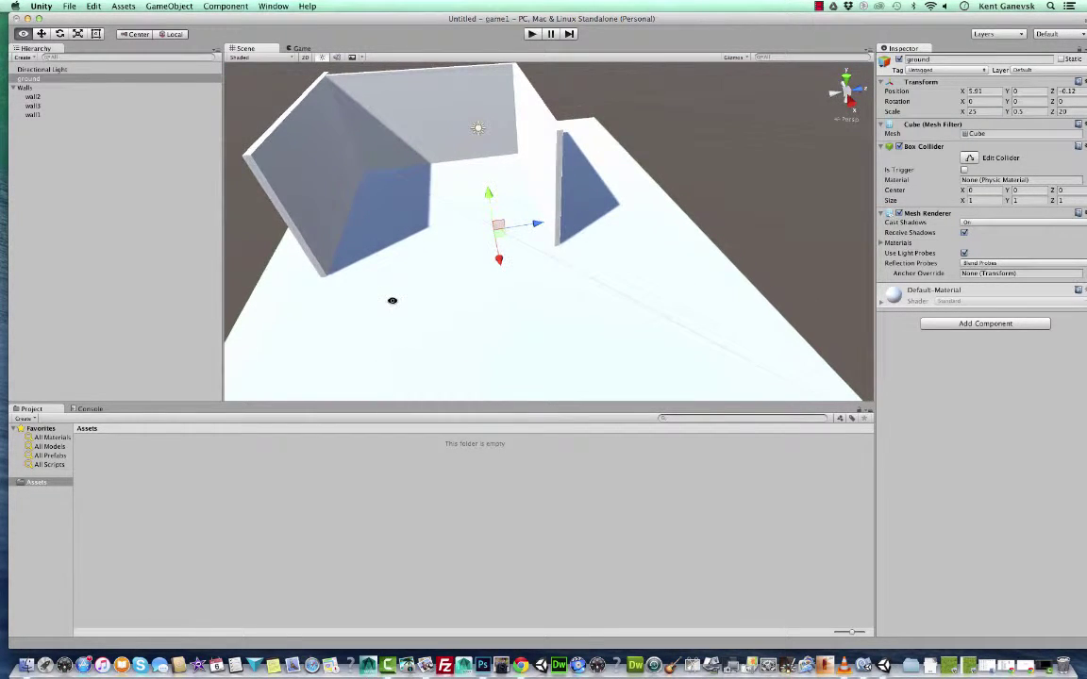
left_click(296, 155)
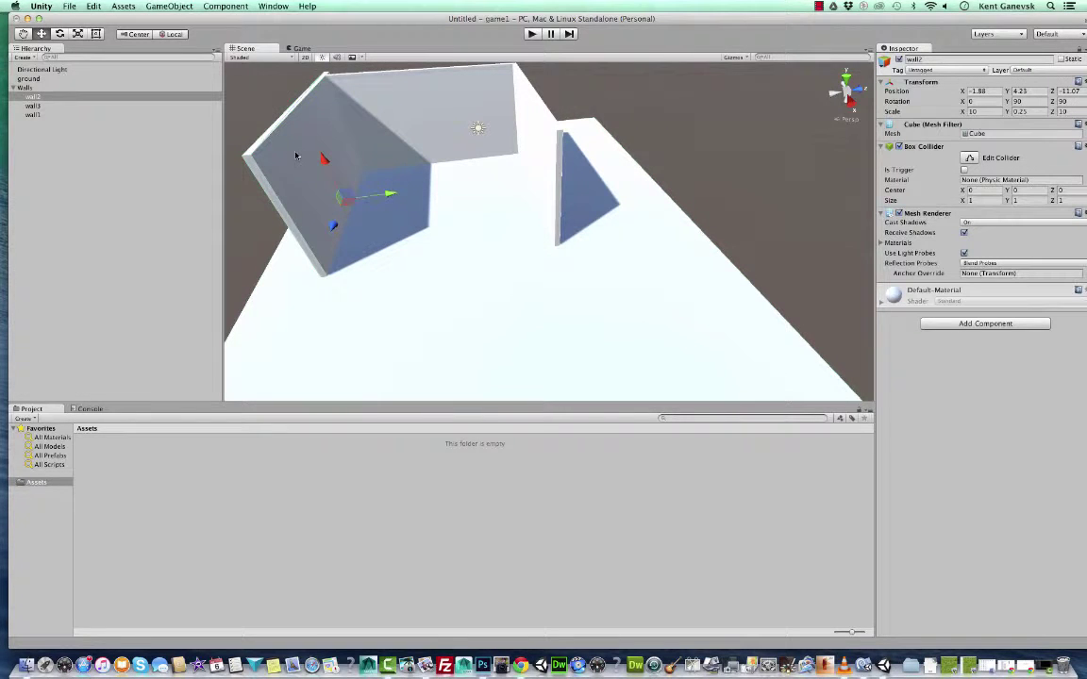
left_click_drag(335, 226, 329, 236)
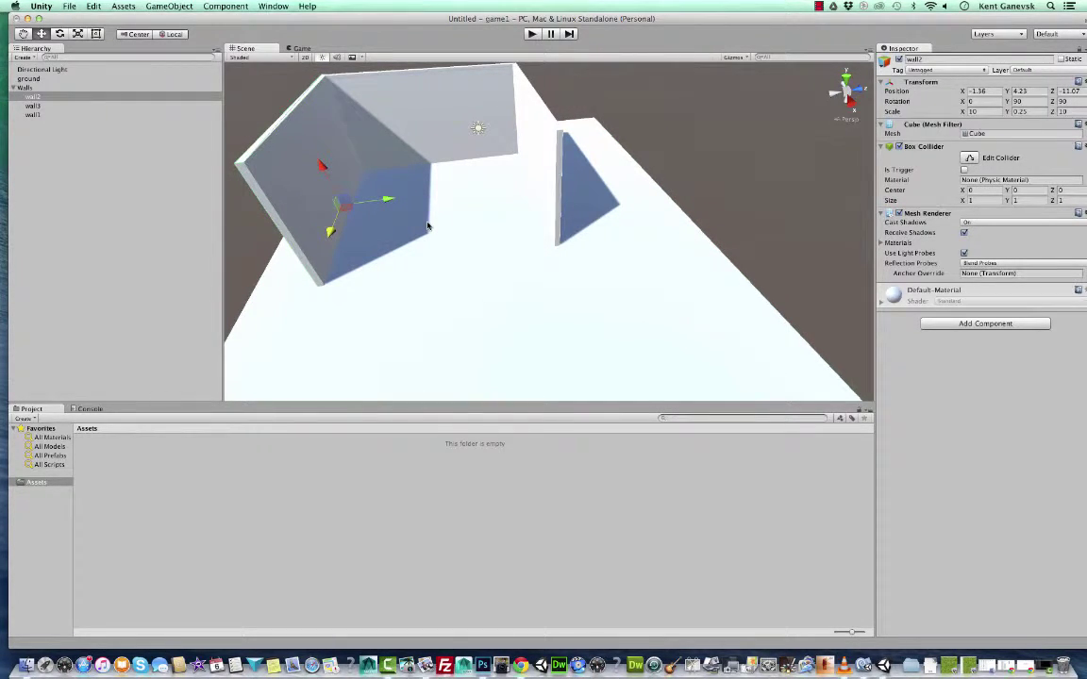
left_click(553, 184)
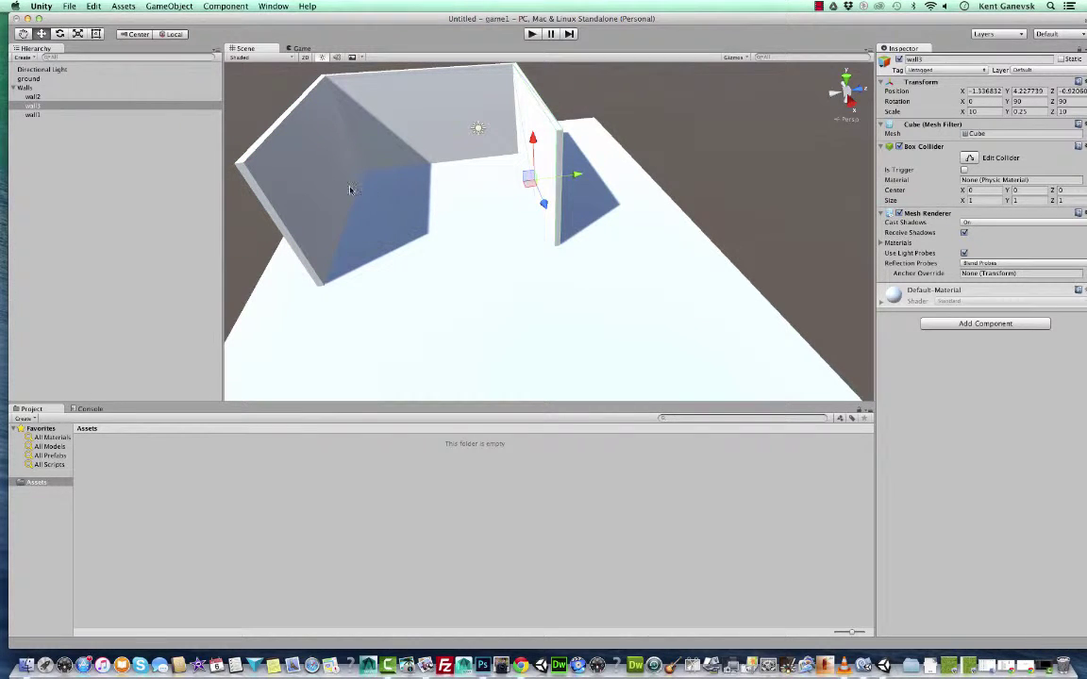
left_click(306, 192)
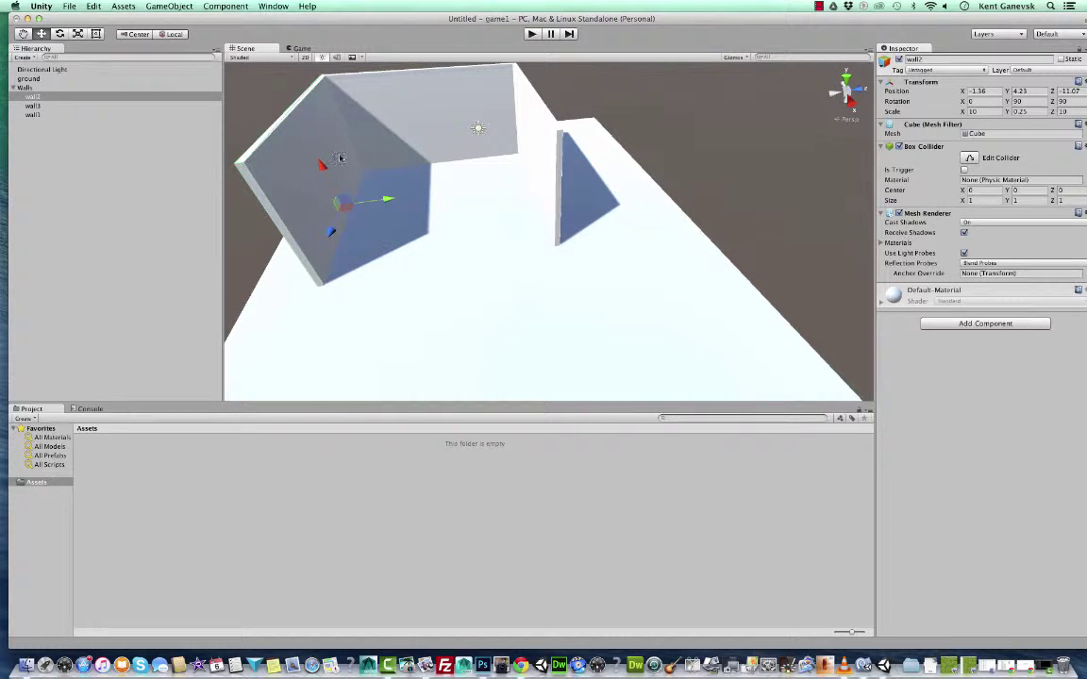
left_click(400, 125)
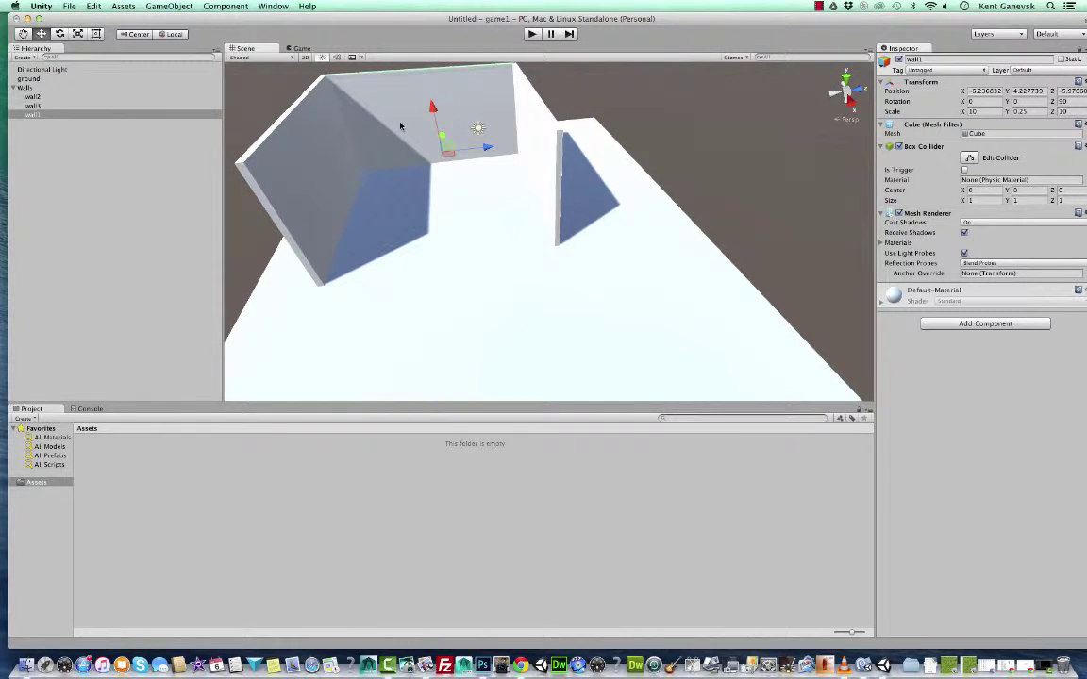
Rotate wall2 slightly with the Rotate tool to straighten it against the back wall.
left_click(289, 178)
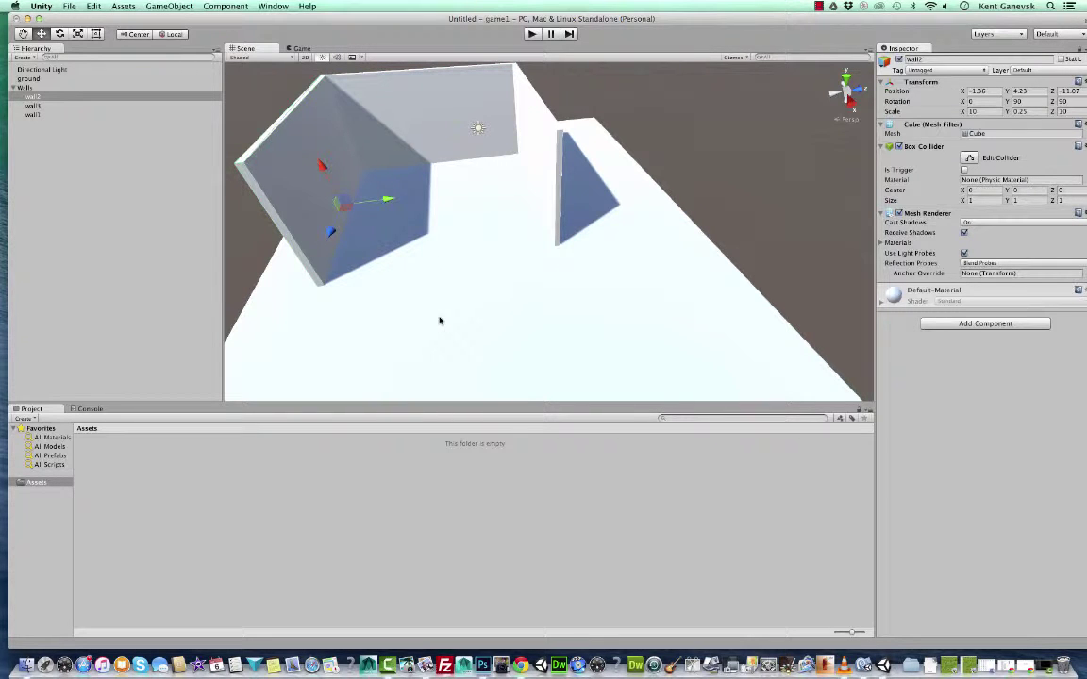
mouse_move(443, 347)
left_mouse_down("alt")
mouse_move(432, 281)
mouse_move(425, 293)
mouse_move(466, 299)
mouse_move(466, 313)
mouse_move(393, 360)
mouse_move(381, 383)
mouse_move(406, 374)
mouse_move(395, 382)
mouse_move(473, 388)
mouse_move(485, 366)
mouse_move(485, 400)
mouse_move(439, 391)
mouse_move(440, 327)
mouse_move(449, 340)
left_mouse_up("alt")
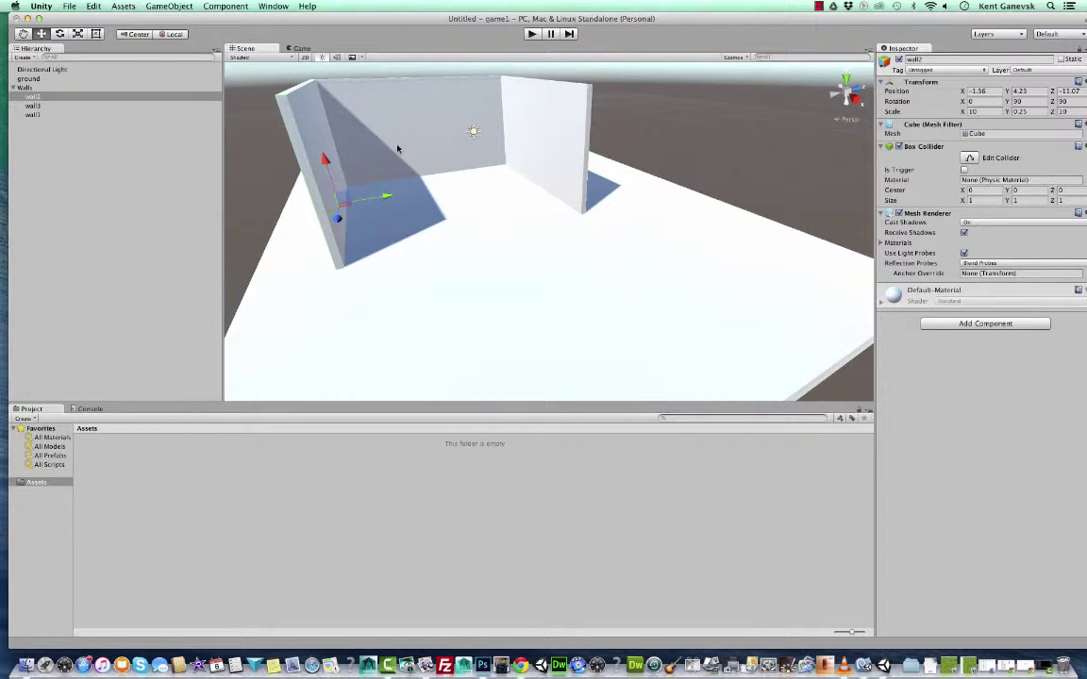
left_click(59, 34)
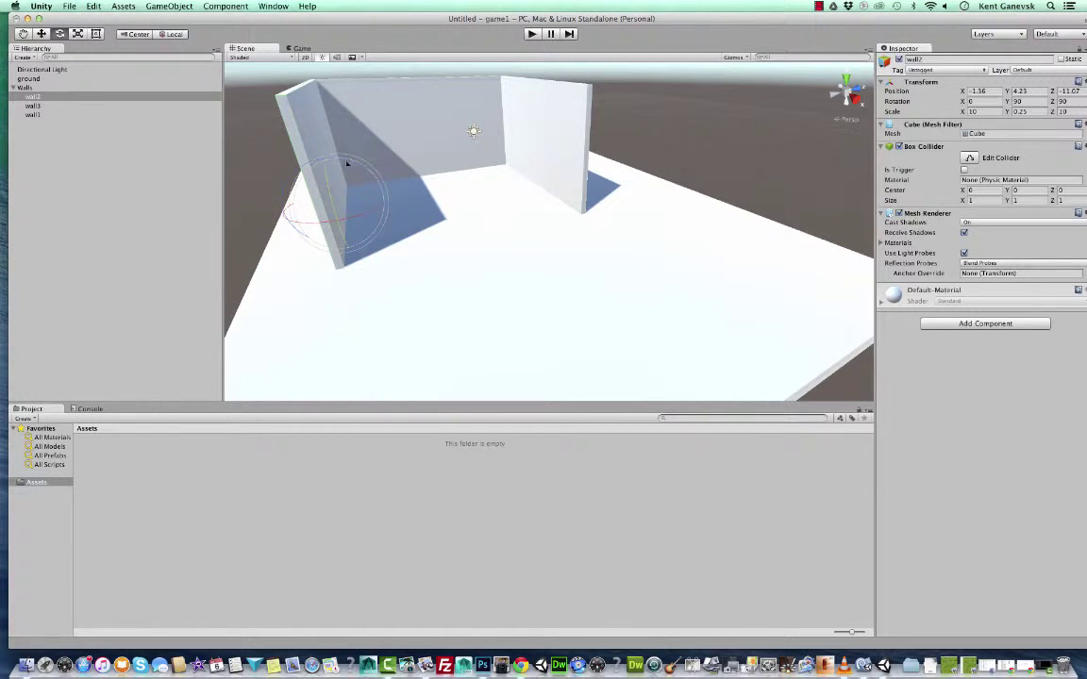
left_click_drag(347, 166, 356, 169)
left_click(435, 205)
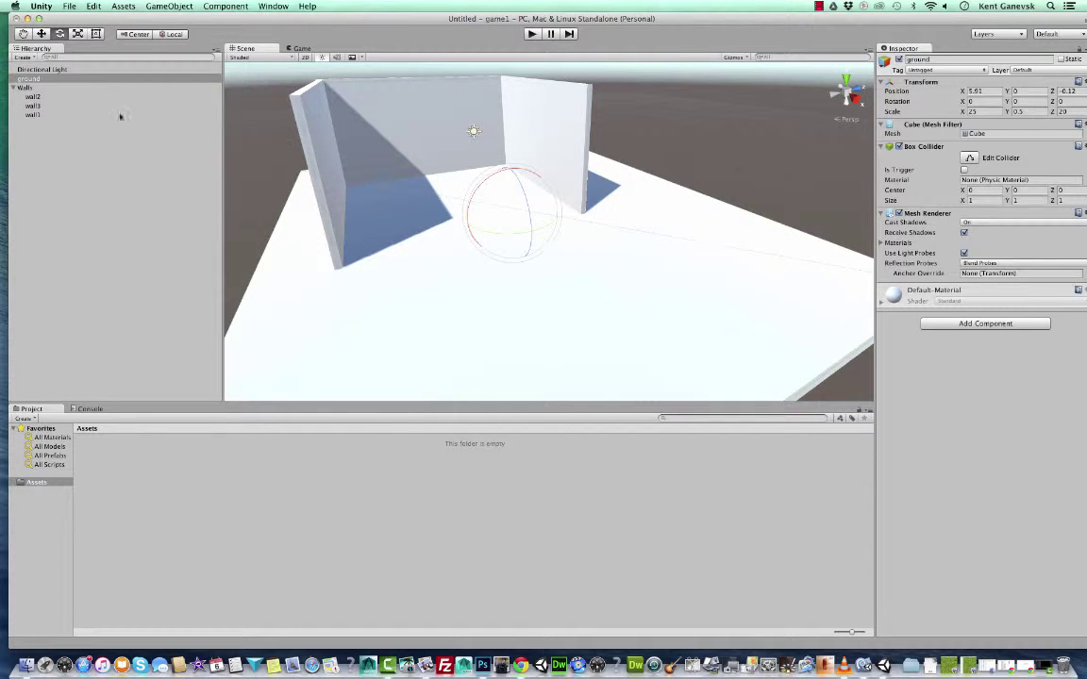
Duplicate wall1 and move the copy along the global X axis to about 3.48, closing the open front between the side walls.
left_click(40, 33)
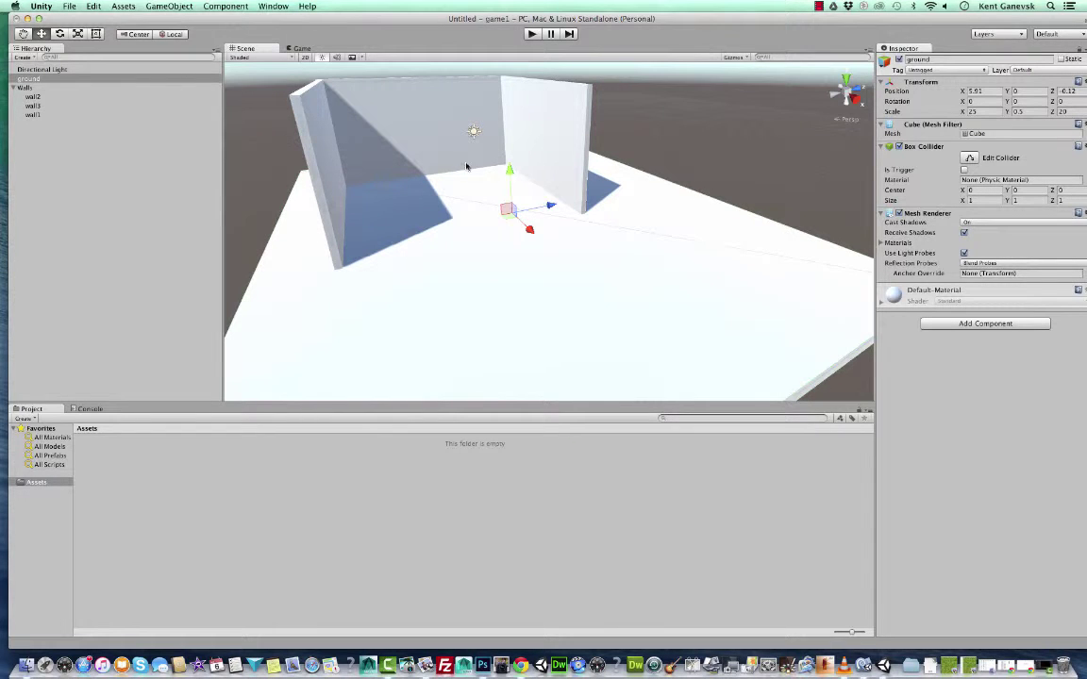
left_click(422, 135)
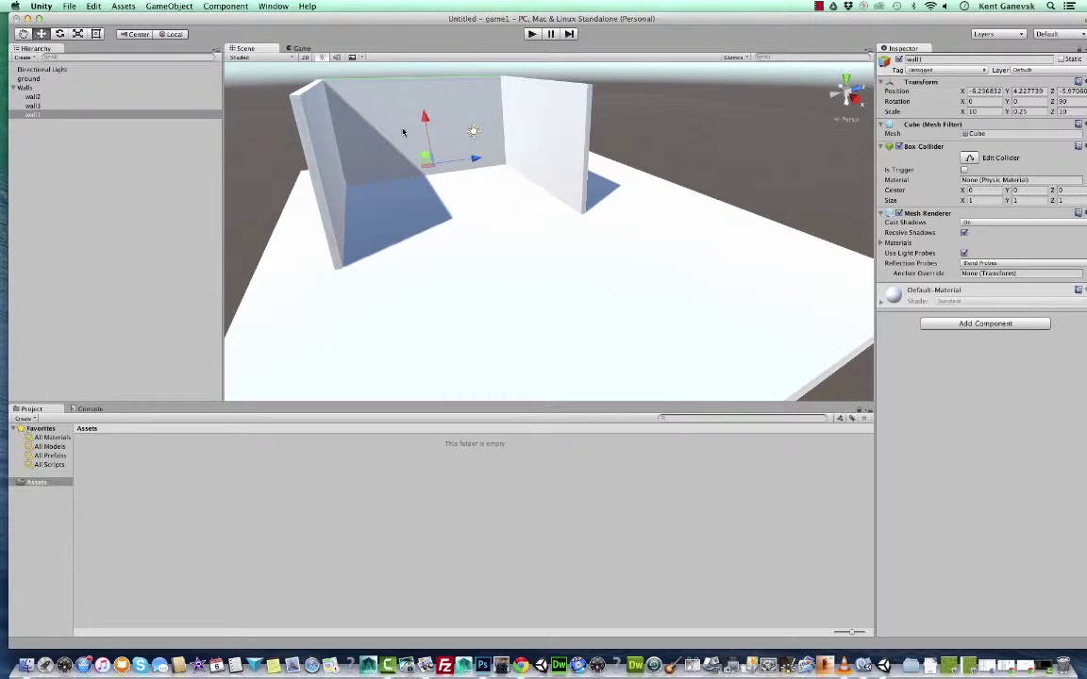
key("x")
key("super+d")
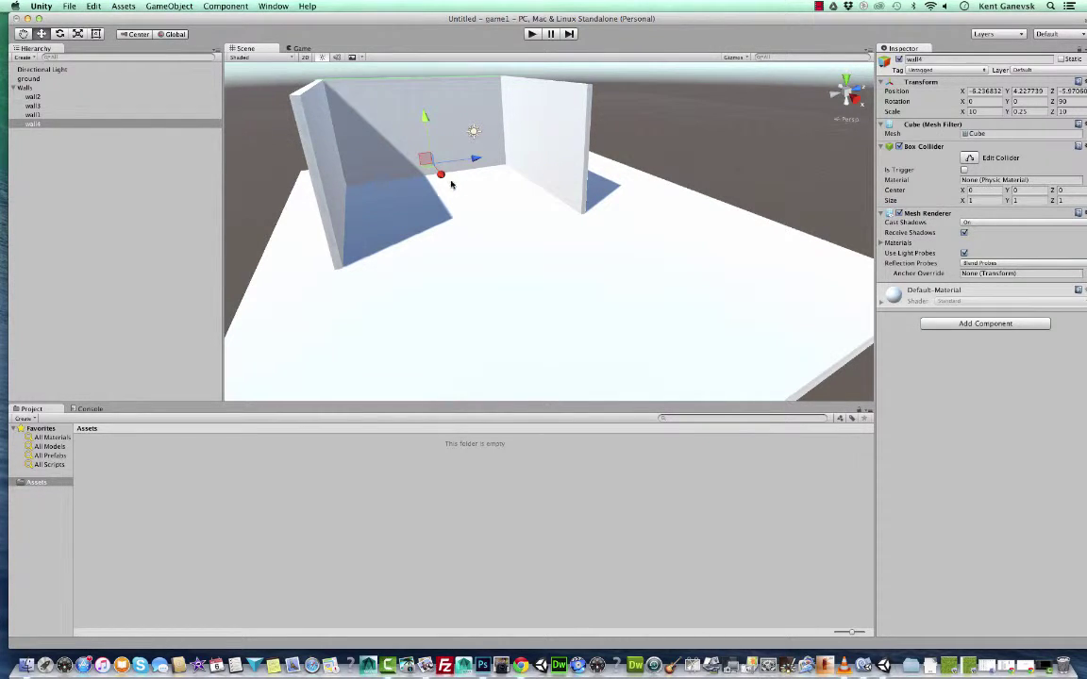
left_click_drag(438, 172, 464, 220)
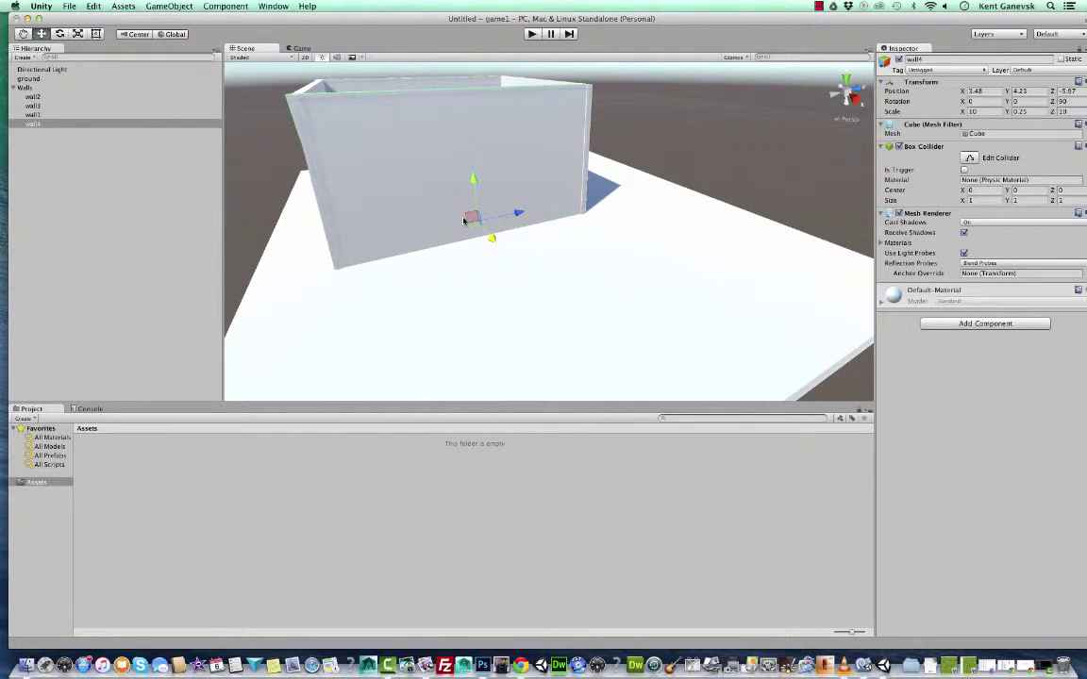
Set the front wall's X scale to 4.
left_click_drag(522, 272, 456, 340, "alt")
scroll(449, 283, "down", 6)
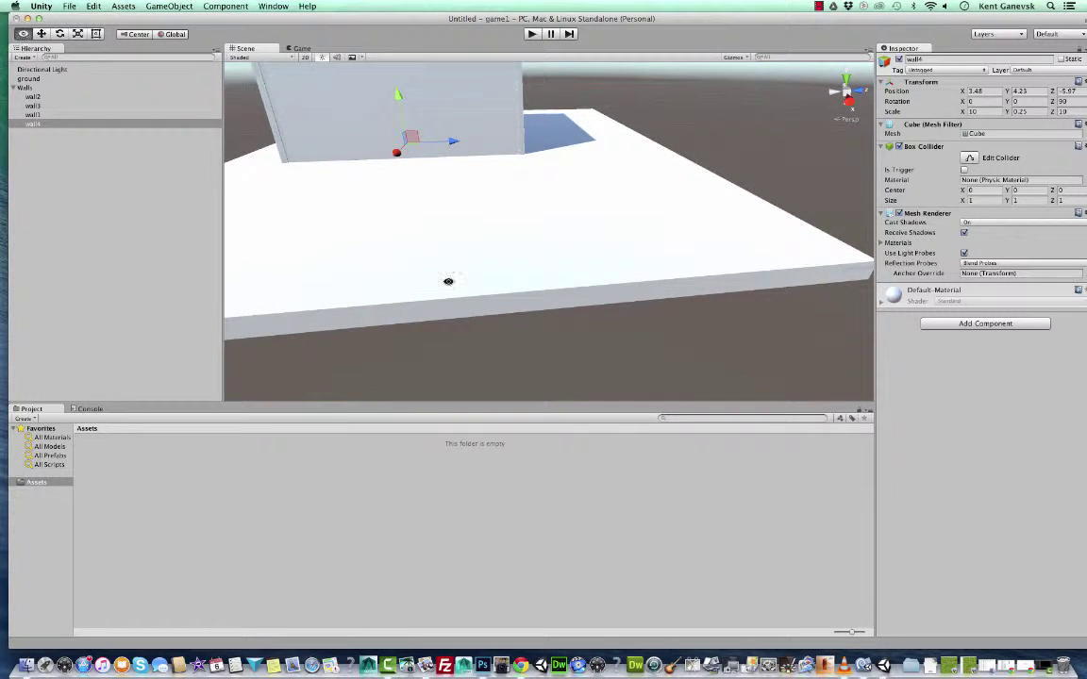
scroll(450, 240, "up", 3)
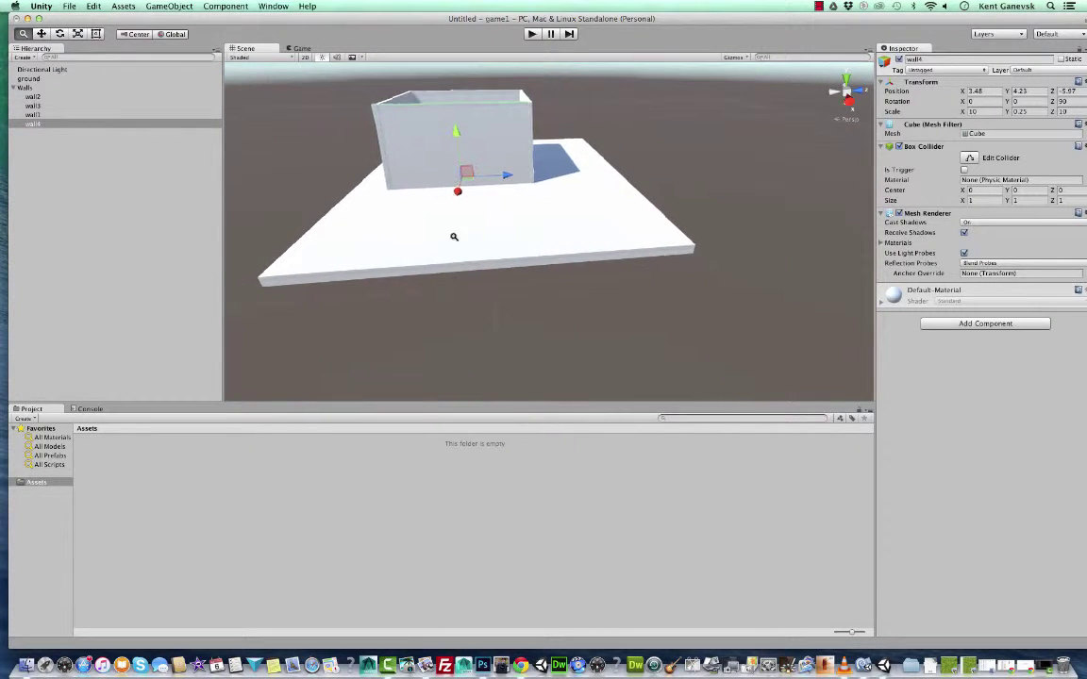
scroll(451, 248, "down", 3)
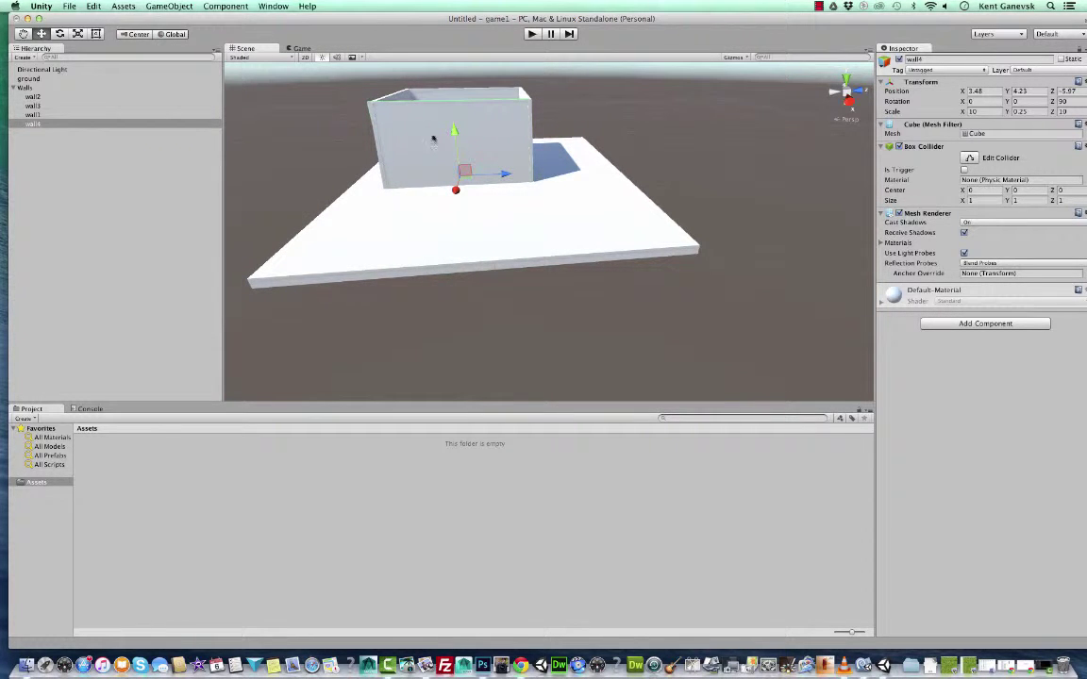
left_click(986, 112)
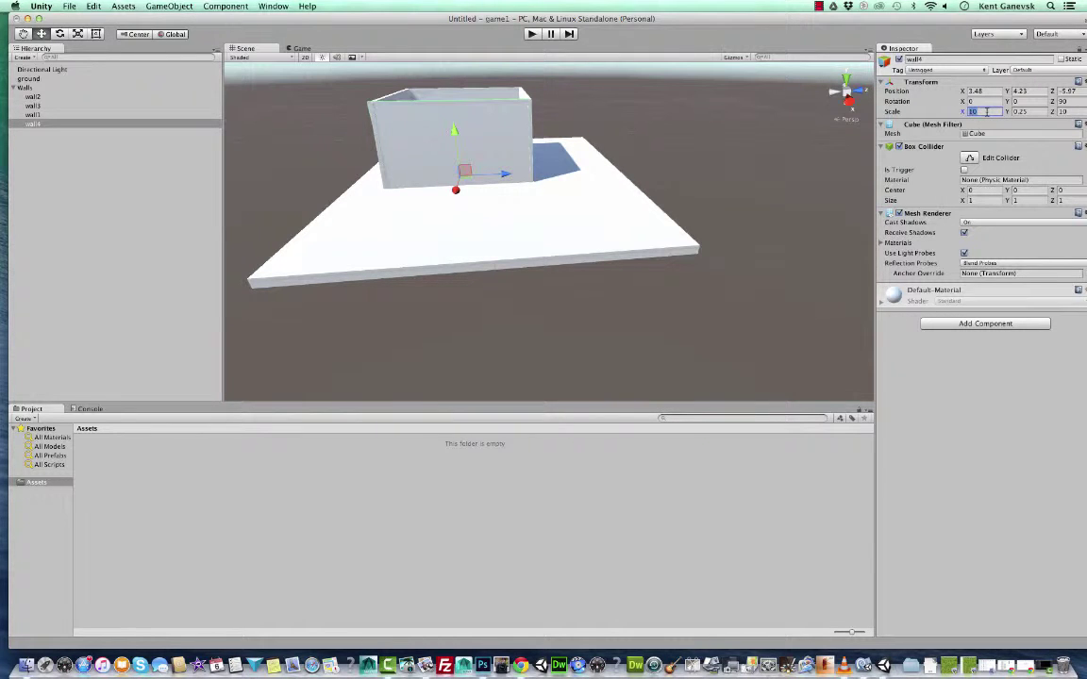
type("4")
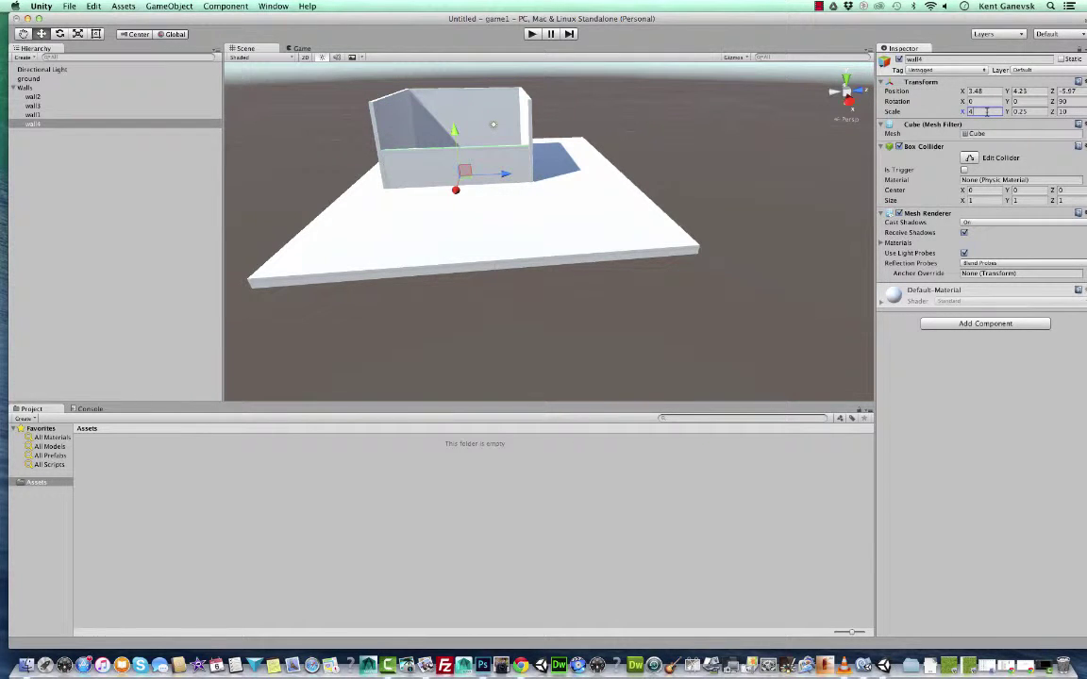
Set wall4's X scale to 10 and Z scale to 4, and move it along Z to about -8.92, beside wall2.
key("BackSpace")
type("10")
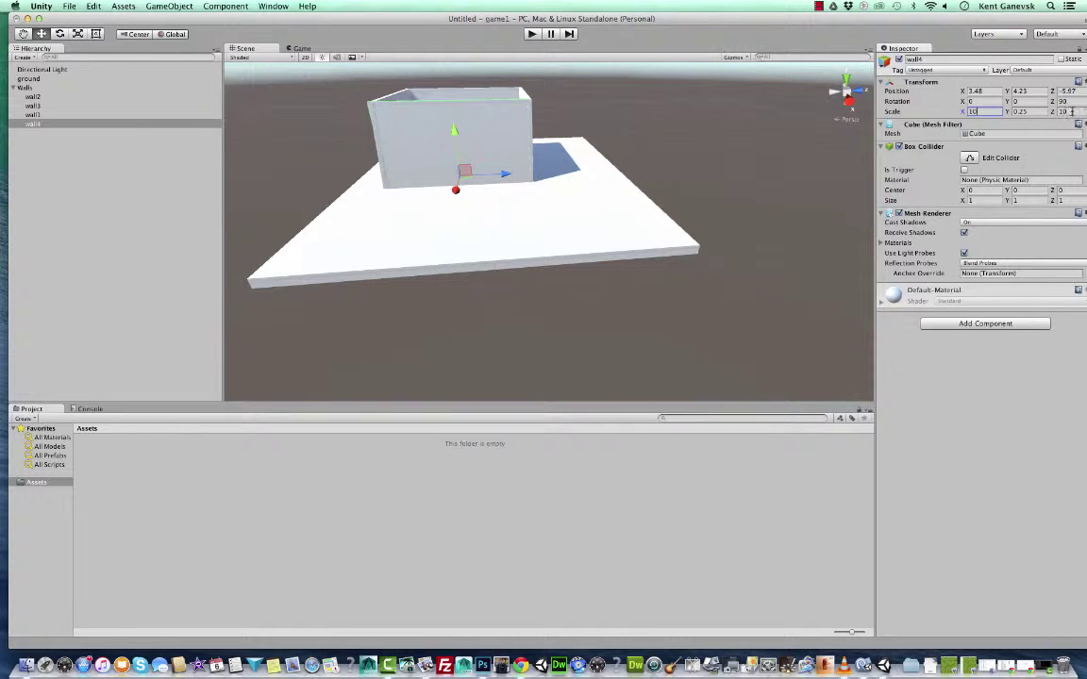
left_click(1069, 112)
type("4")
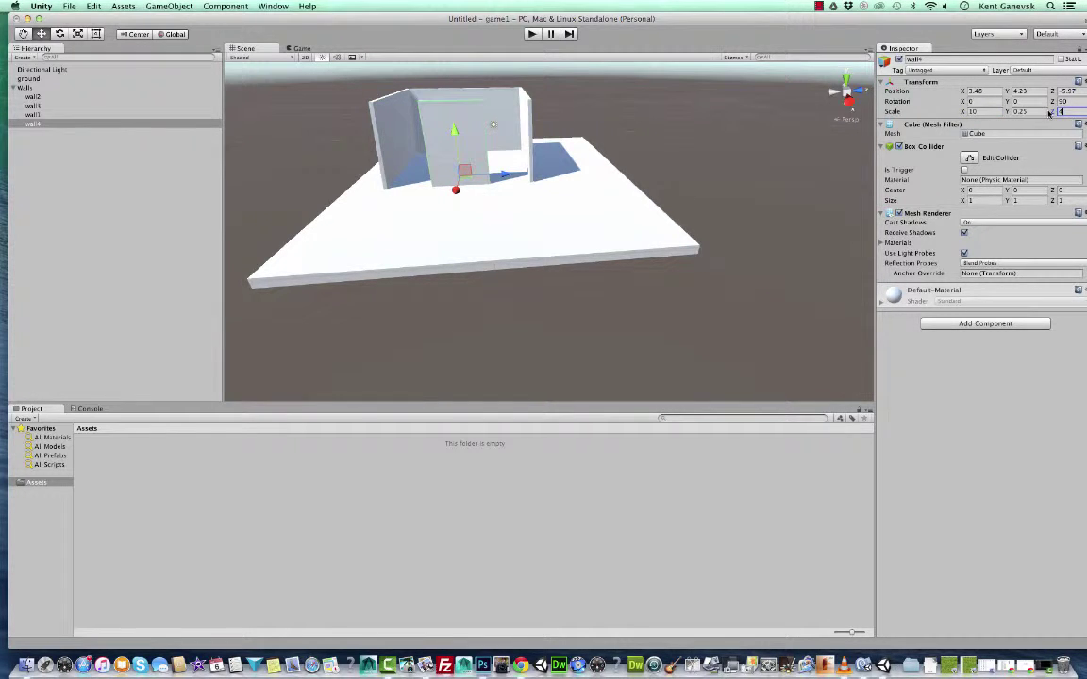
left_click_drag(505, 179, 457, 175)
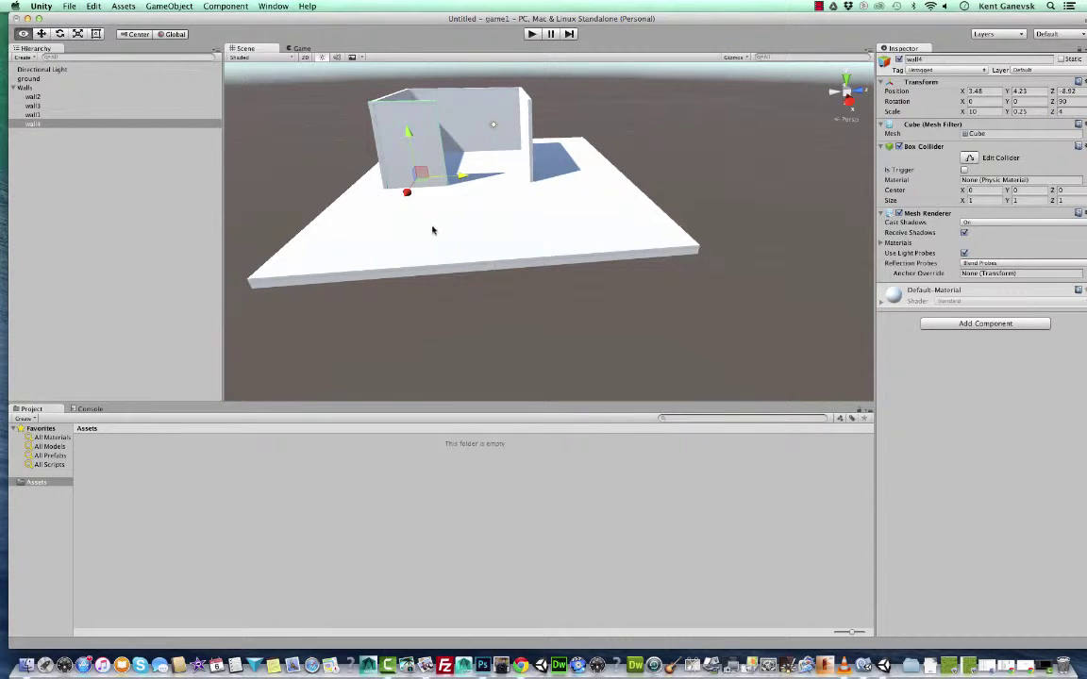
mouse_move(434, 231)
left_mouse_down("alt")
mouse_move(425, 224)
mouse_move(451, 218)
mouse_move(437, 225)
mouse_move(449, 233)
mouse_move(439, 233)
mouse_move(449, 185)
mouse_move(437, 226)
left_mouse_up("alt")
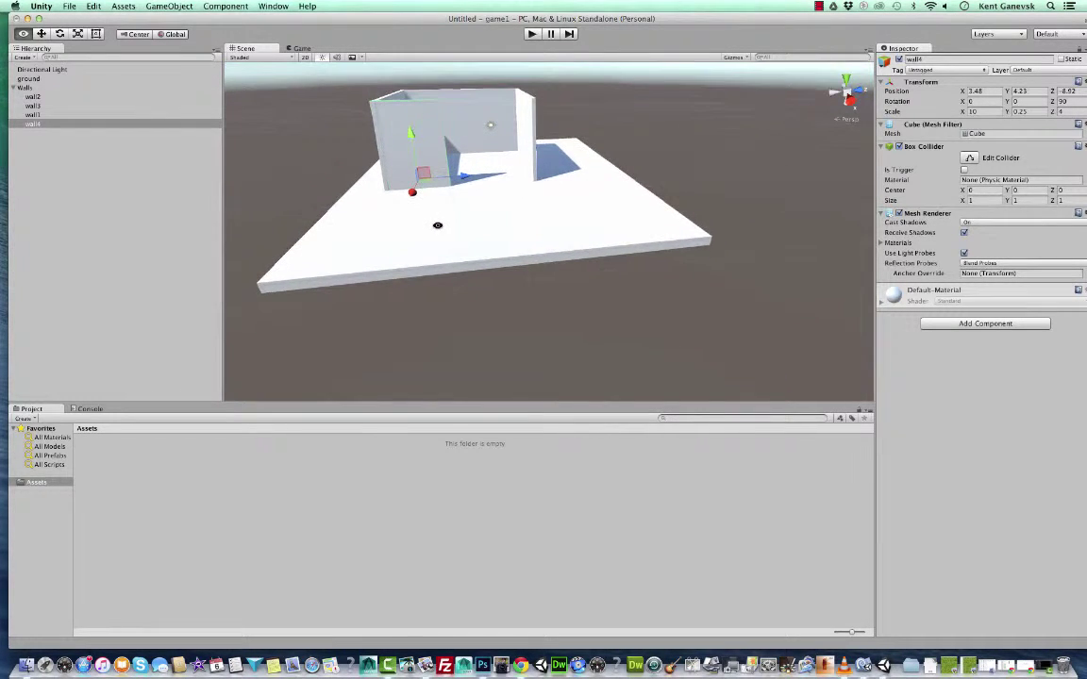
Raise the whole Walls group to about Y 1.12 so the walls stand on the ground.
left_click(24, 87)
left_click_drag(453, 107, 456, 48)
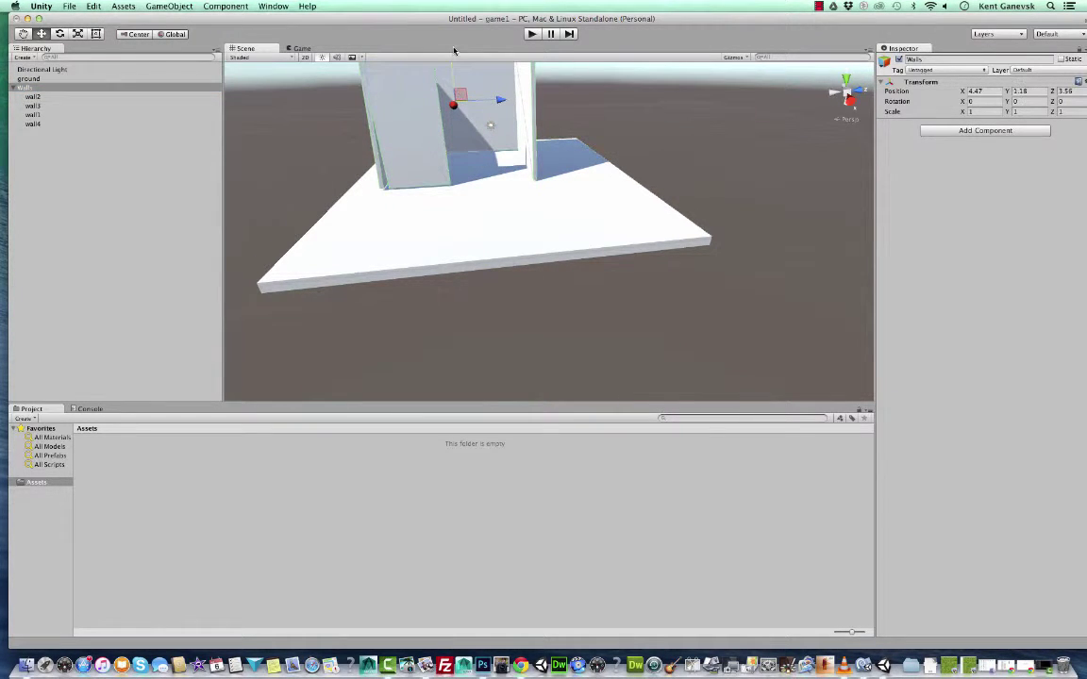
scroll(512, 339, "down", 5)
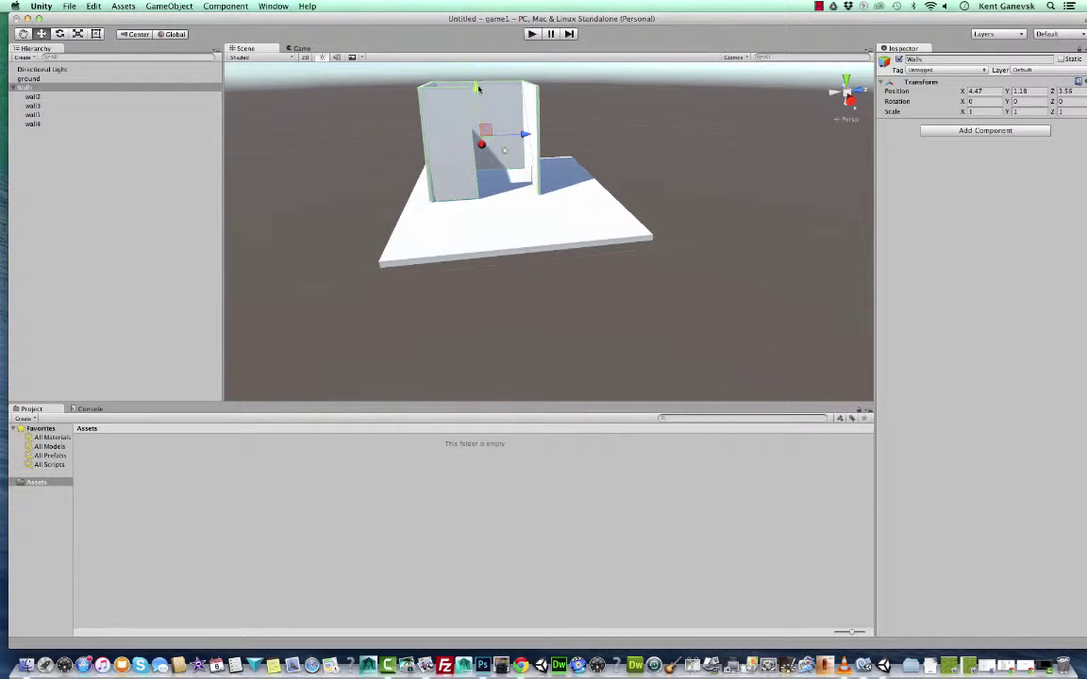
mouse_move(478, 89)
left_mouse_down()
mouse_move(478, 66)
mouse_move(477, 91)
left_mouse_up()
Fine-tune wall2's tilt with the Rotate tool to line it up with the edge of wall4.
left_click(454, 161)
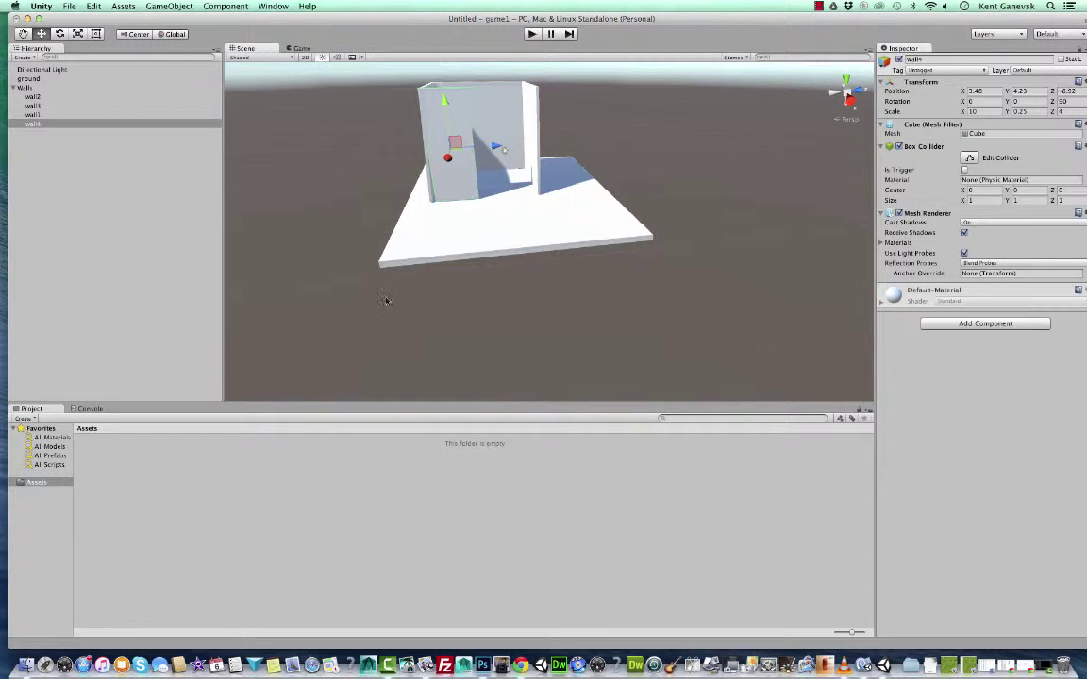
left_click_drag(386, 300, 379, 273, "alt")
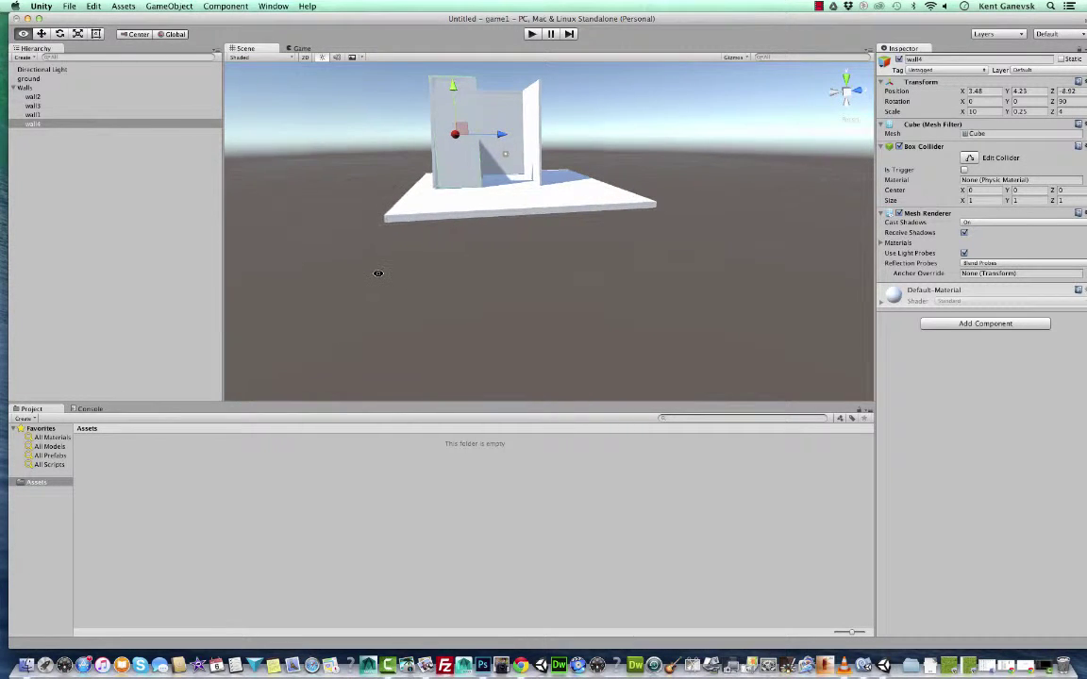
left_click(436, 178)
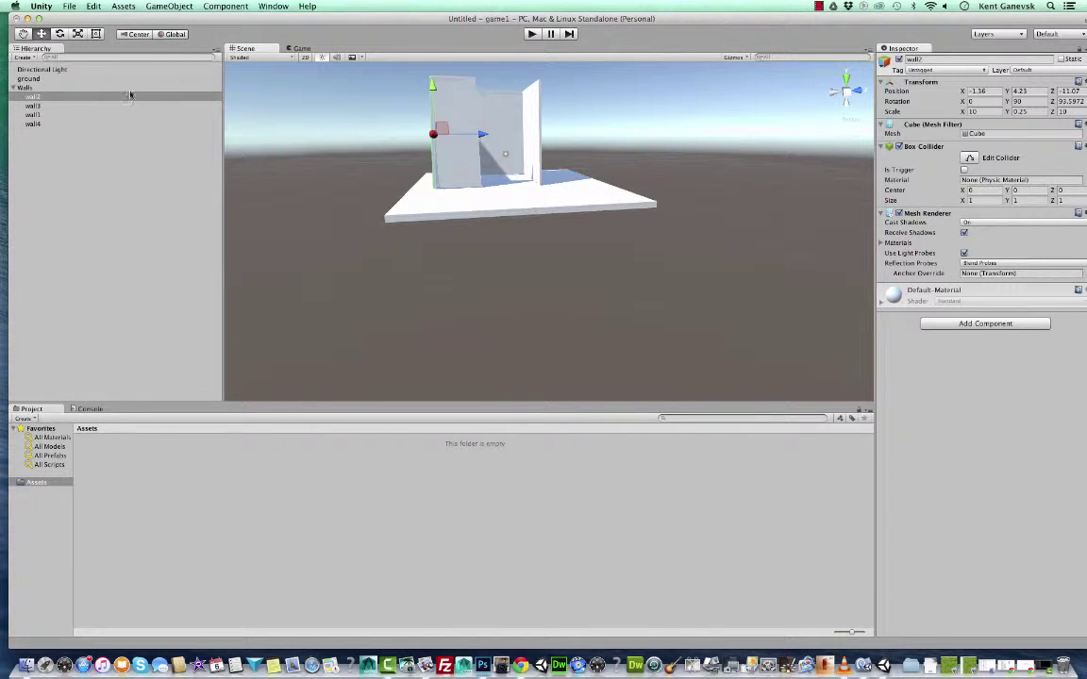
left_click(60, 34)
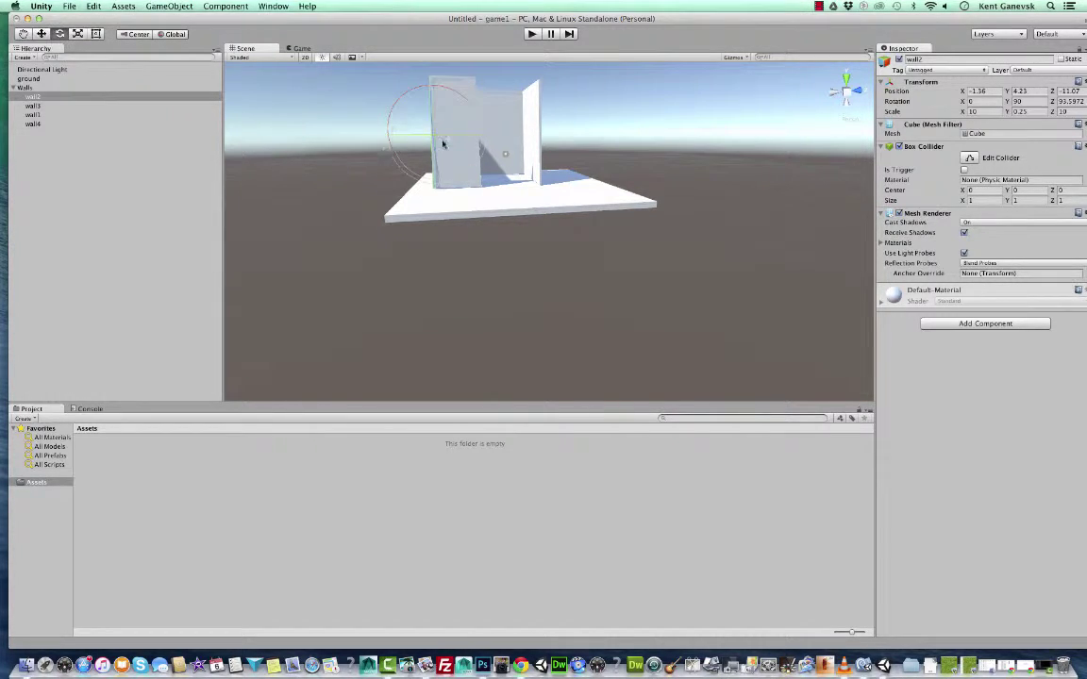
left_click_drag(487, 149, 484, 151)
left_click(314, 127)
Align wall4 with wall2's front edge by moving it to about X 3.84, Z -9.08 and rotating it to about 3.9, 2.2, 89.3 degrees.
left_click(474, 154)
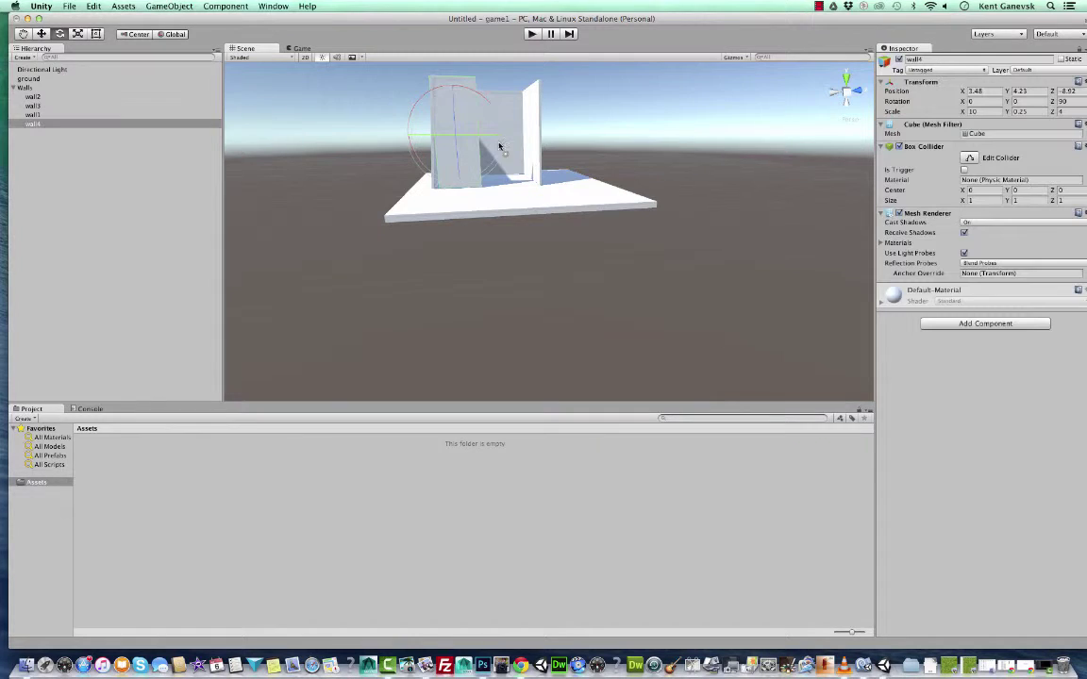
left_click(41, 34)
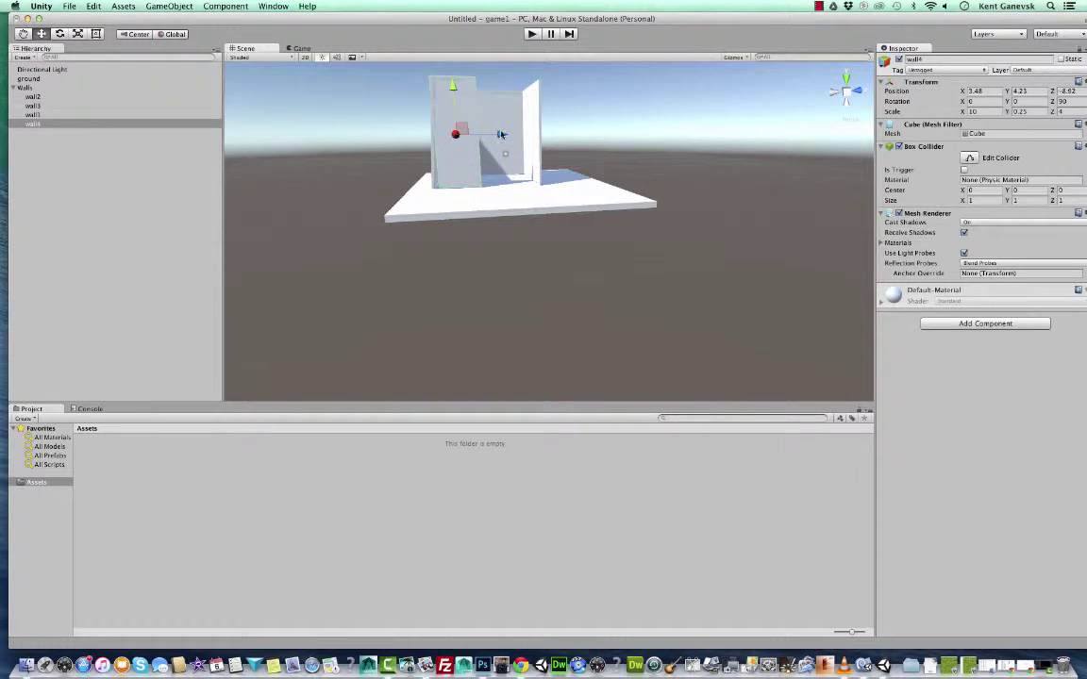
left_click_drag(501, 135, 498, 135)
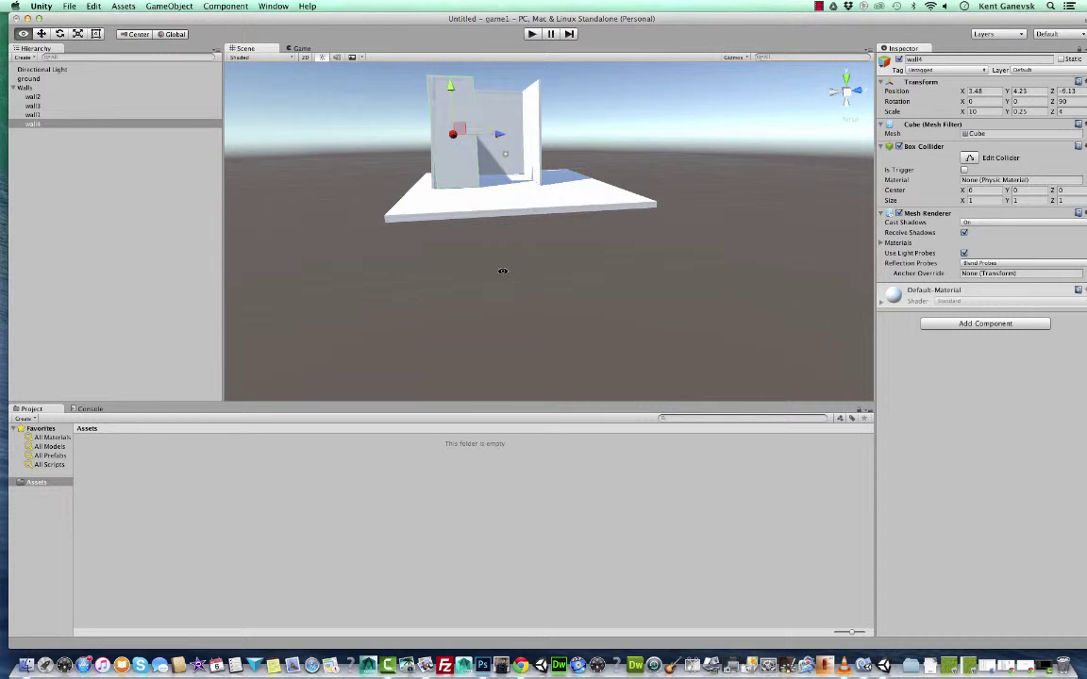
left_click_drag(502, 271, 492, 313, "alt")
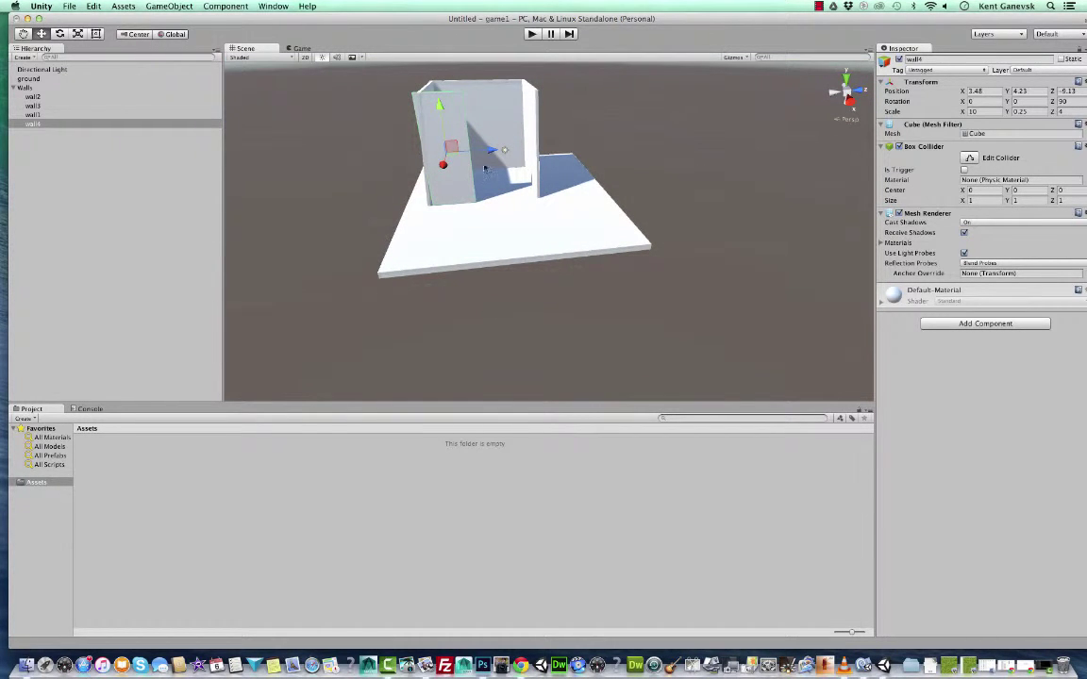
left_click_drag(492, 152, 497, 150)
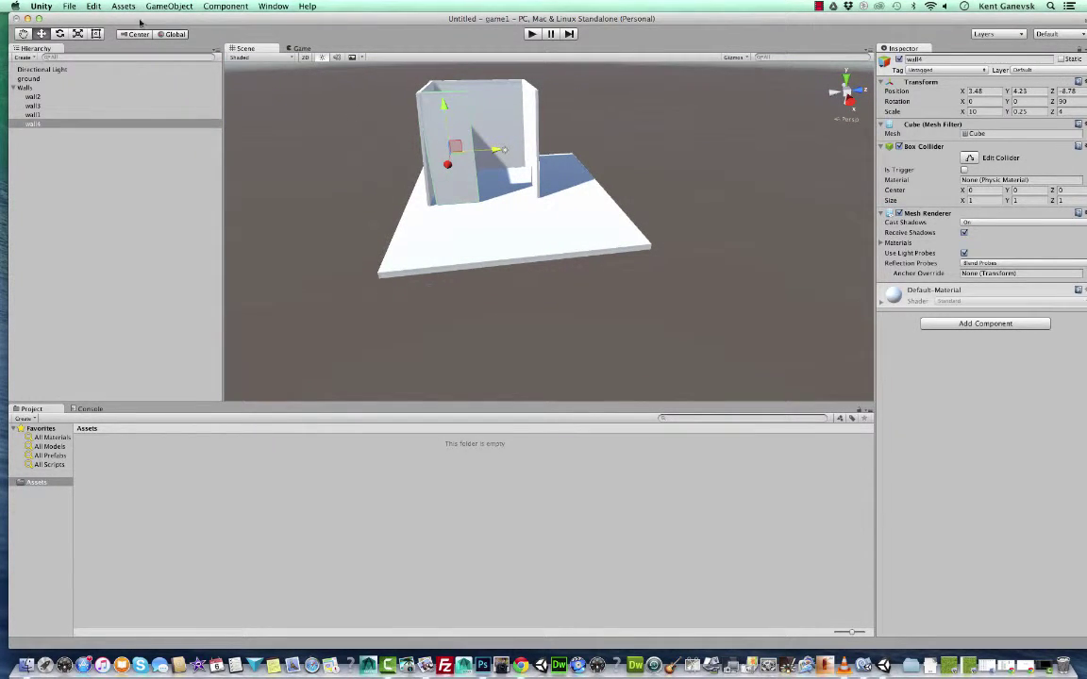
left_click(59, 34)
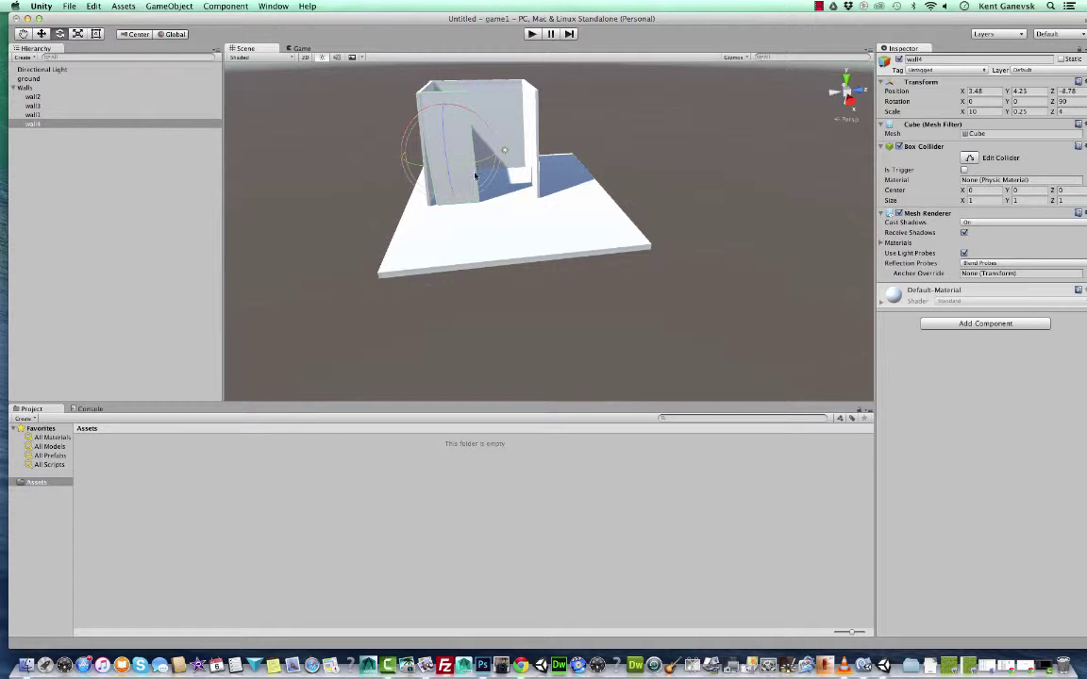
left_click_drag(493, 178, 465, 154)
left_click(39, 34)
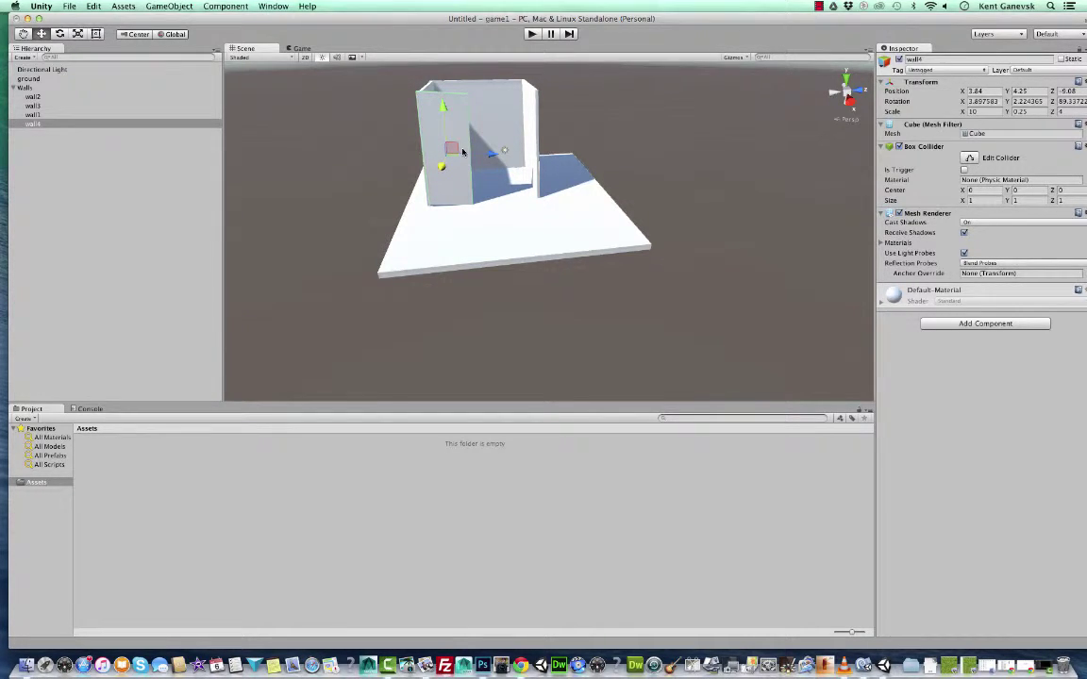
Duplicate wall4 and move the copy along the Z axis to about -3.01, leaving a doorway between the two front pieces.
key("super+d")
left_click_drag(491, 153, 569, 153)
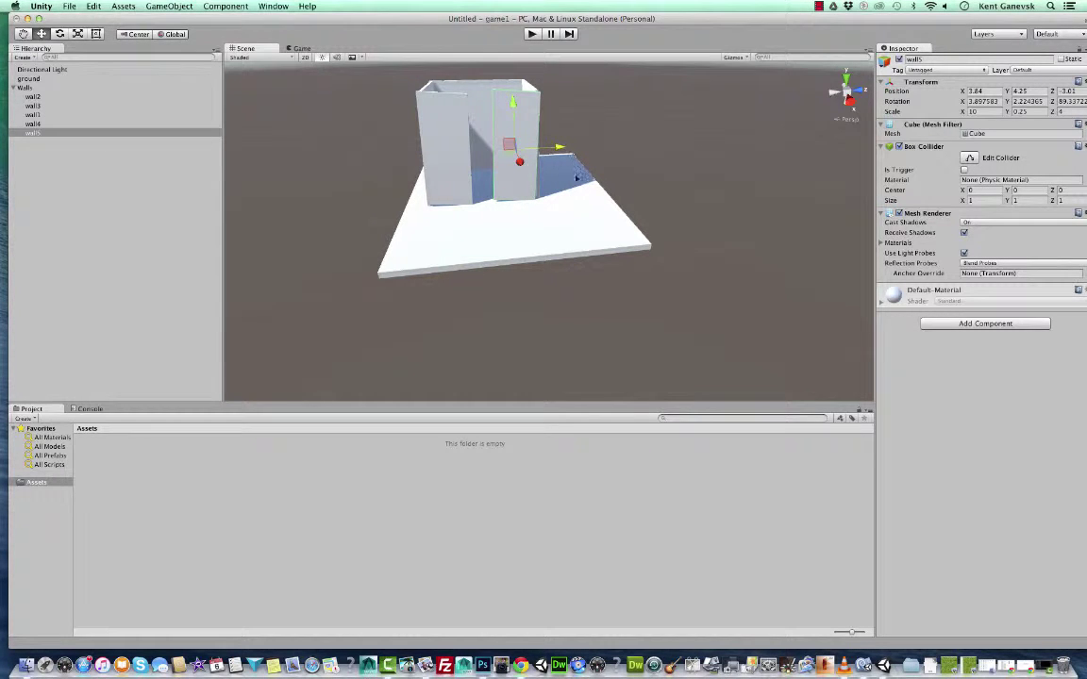
left_click_drag(548, 228, 572, 169, "alt")
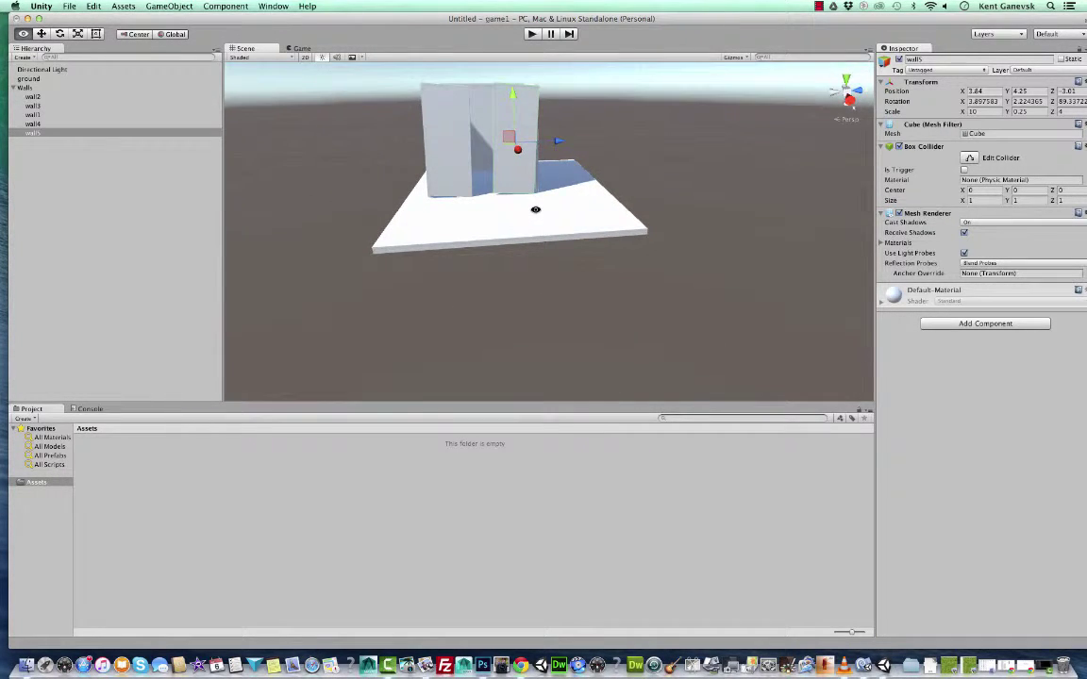
Rotate wall5 slightly to about 2.09, 1.41, 89.57 degrees to straighten it against the side wall.
left_click(59, 33)
left_click_drag(572, 146, 559, 149)
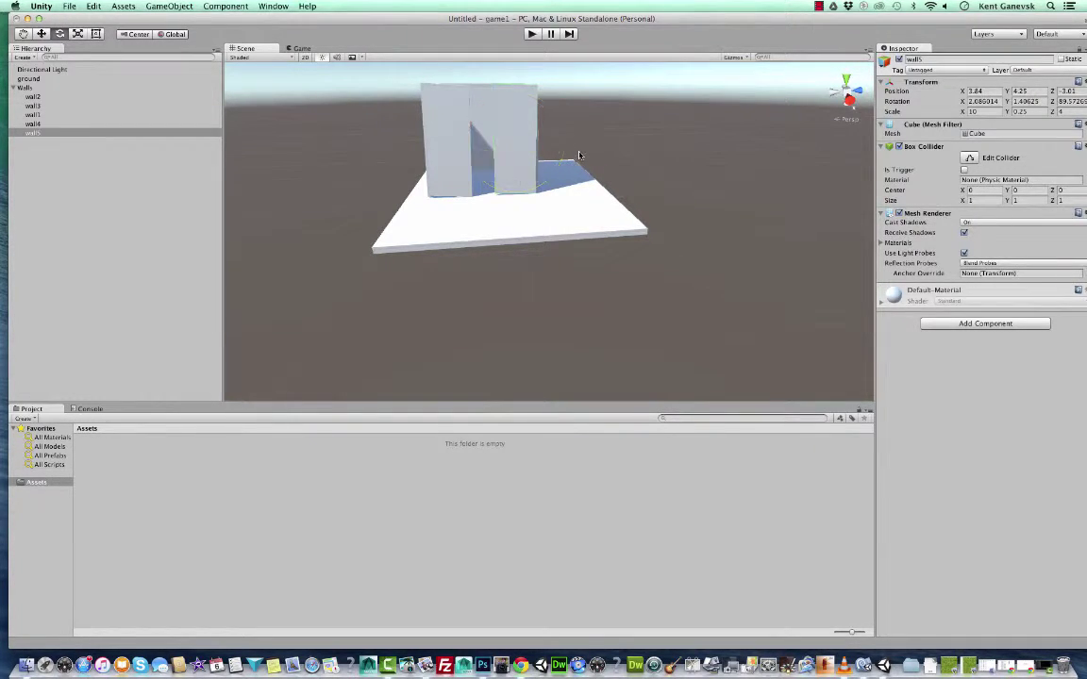
left_click(575, 156)
Set the Z scale of both front pieces, wall4 and wall5, to 3.5 to widen the doorway.
left_click(462, 152)
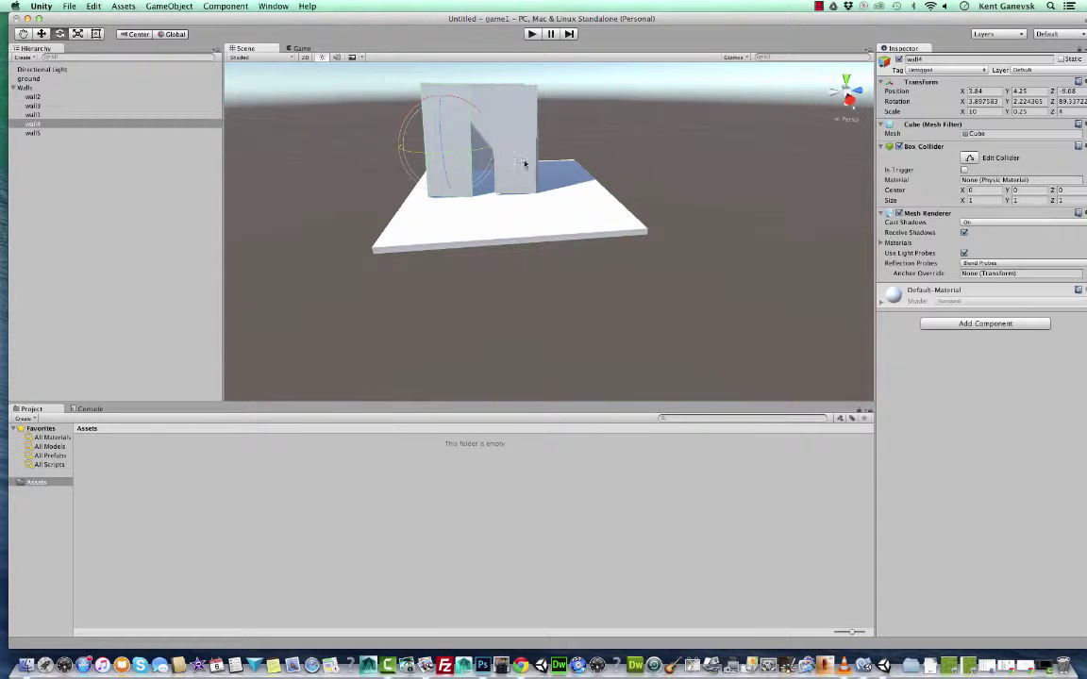
left_click(1060, 111)
type("3.5")
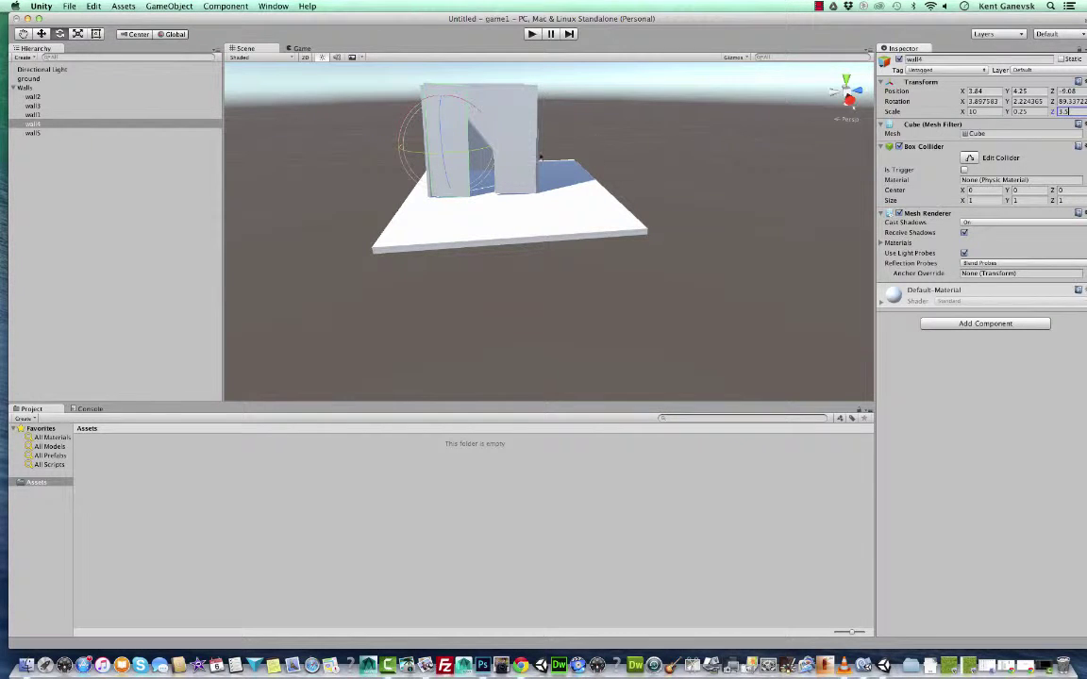
left_click(33, 133)
left_click(1061, 111)
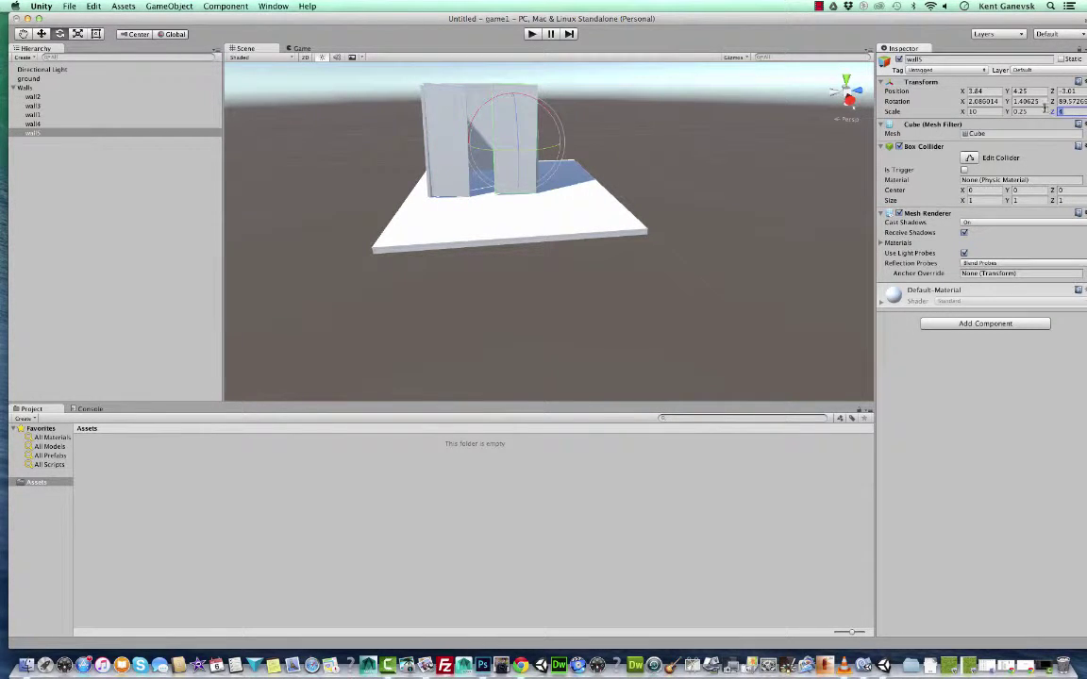
type("3.5")
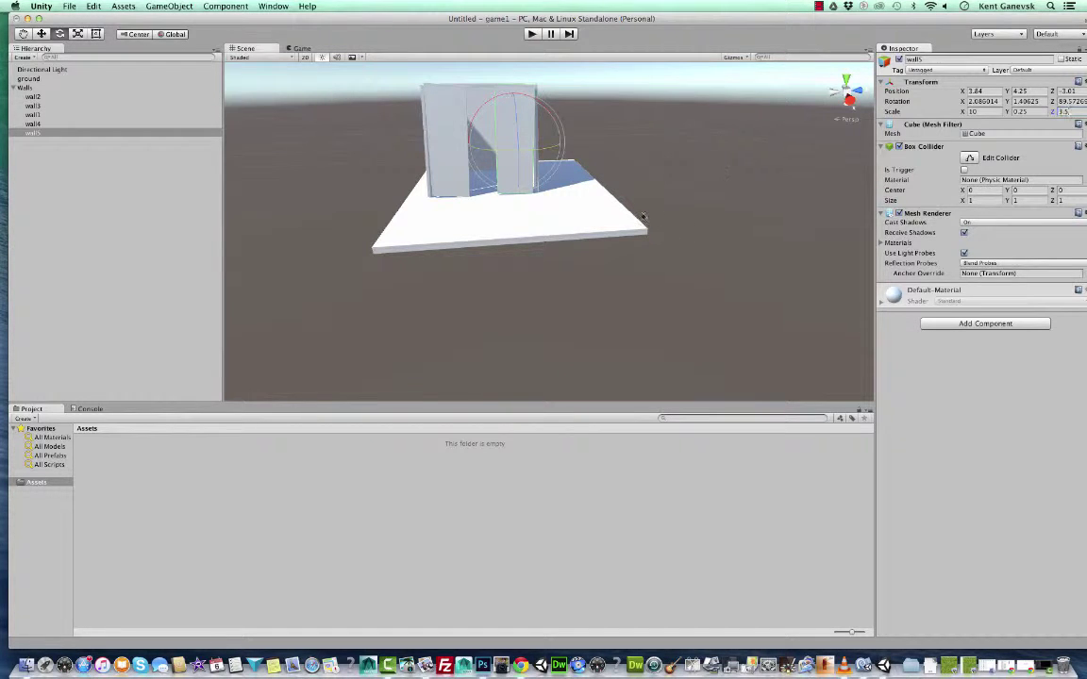
left_click(503, 199)
left_click(517, 158)
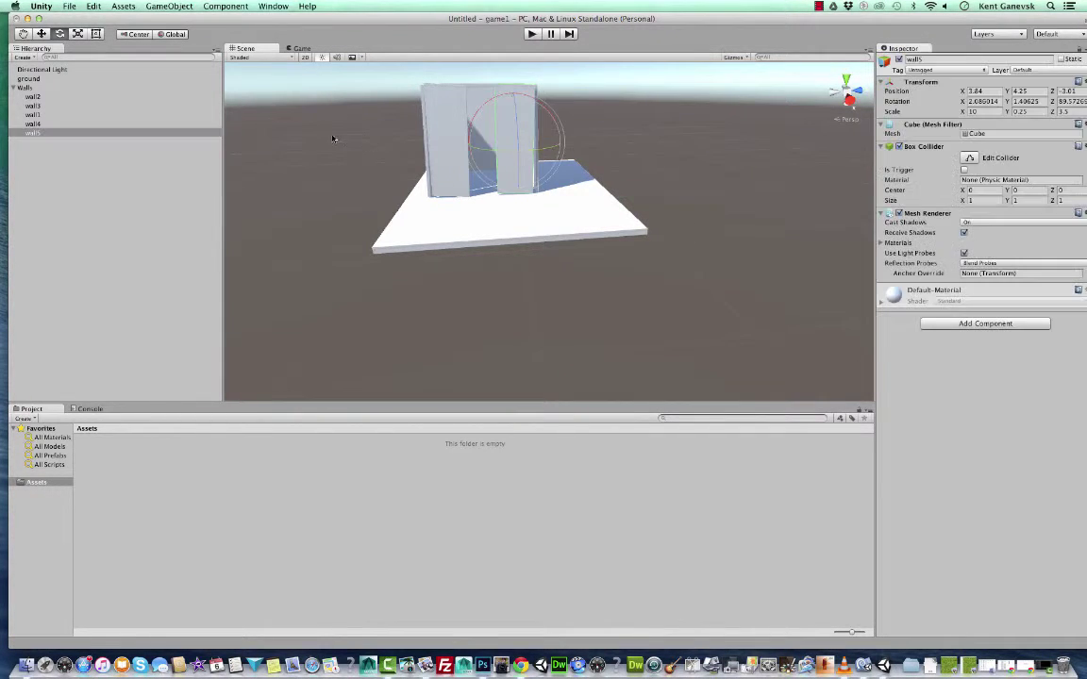
Lower the whole Walls group to about Y 1.06.
left_click(28, 88)
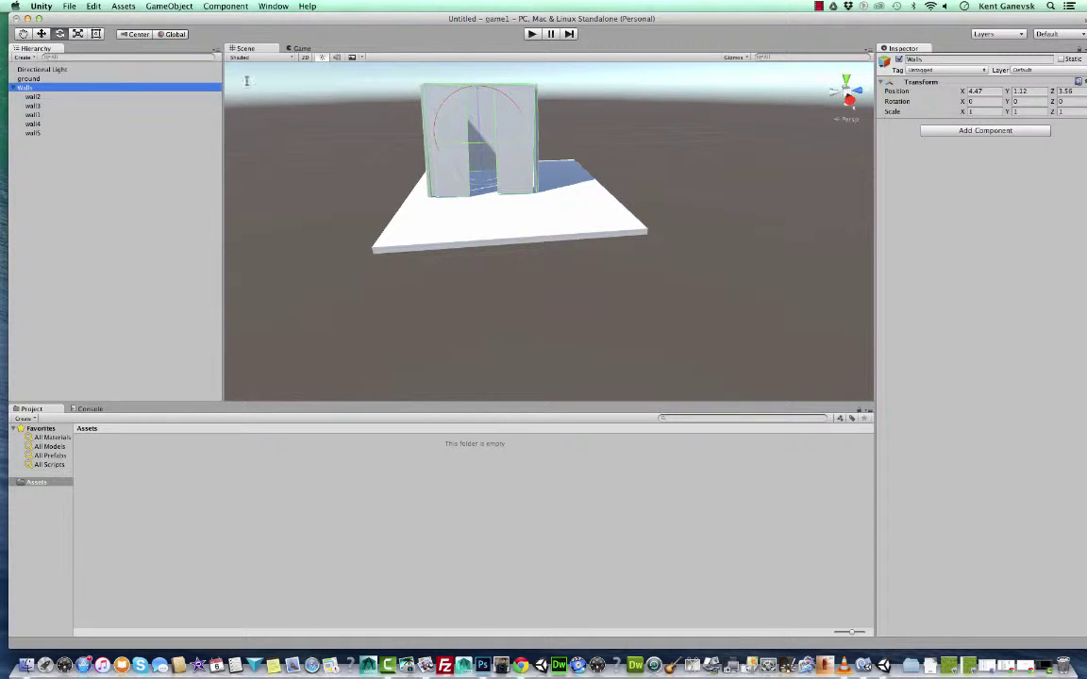
left_click(42, 33)
mouse_move(479, 91)
left_mouse_down()
mouse_move(479, 81)
mouse_move(478, 91)
left_mouse_up()
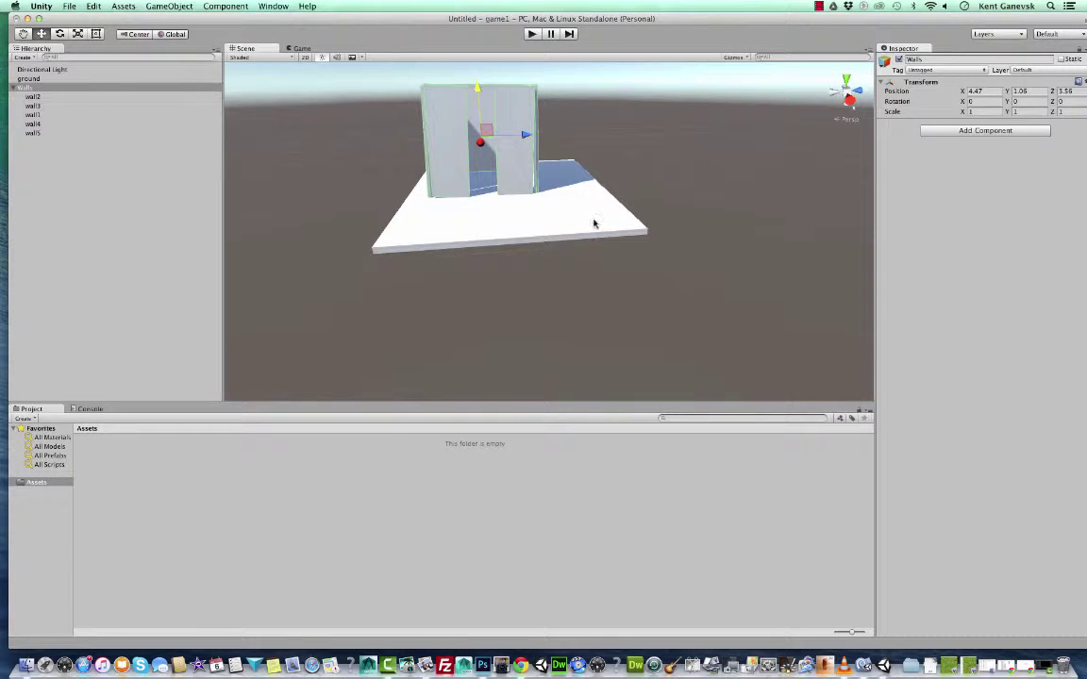
Shift the Walls group slightly along the Z axis and move the ground along Z to about -0.77.
key("alt")
left_click_drag(567, 236, 544, 245, "alt")
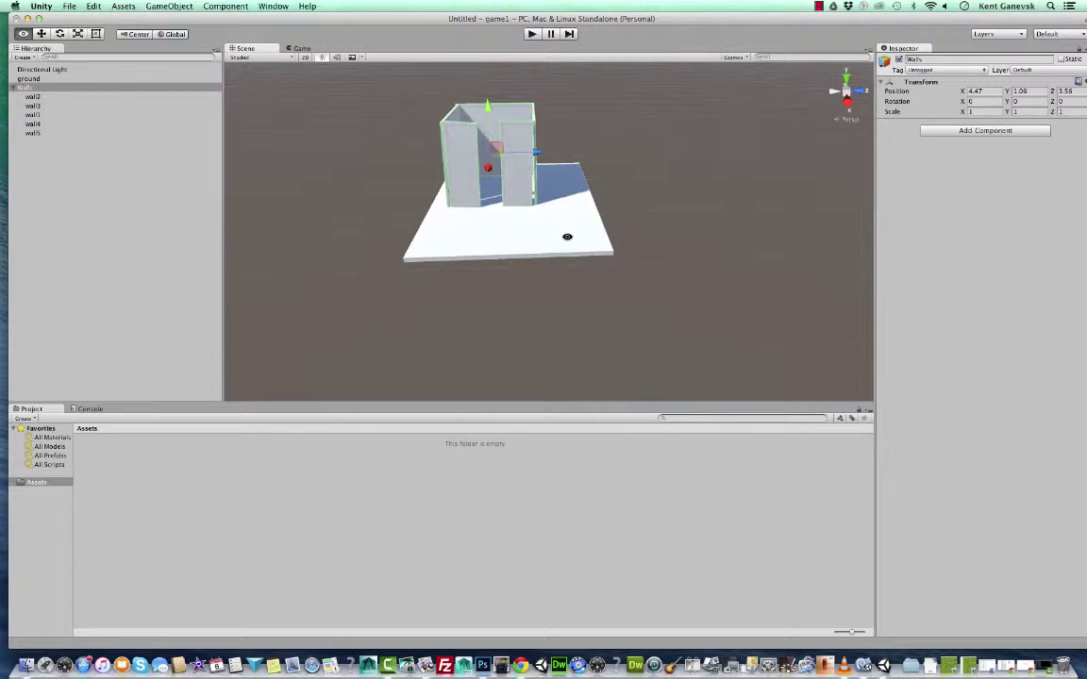
left_click_drag(538, 155, 531, 154)
left_click(557, 201)
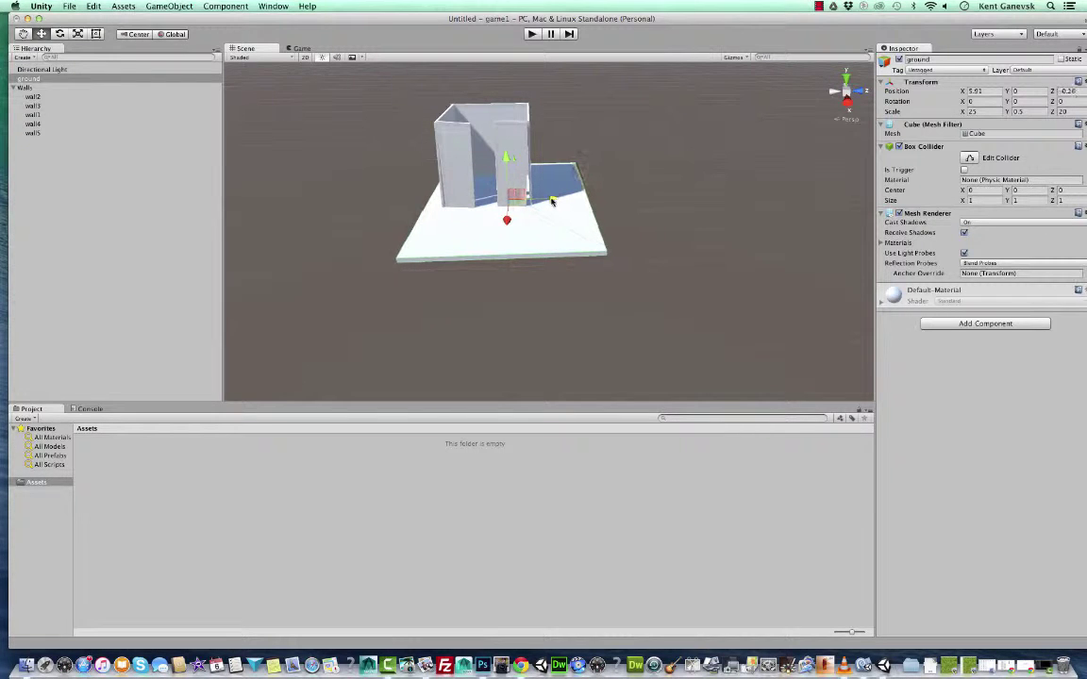
Nudge wall5 against its side wall and move wall4 to about X 4.13, Z -9.14 to close the front corners.
left_click(476, 176)
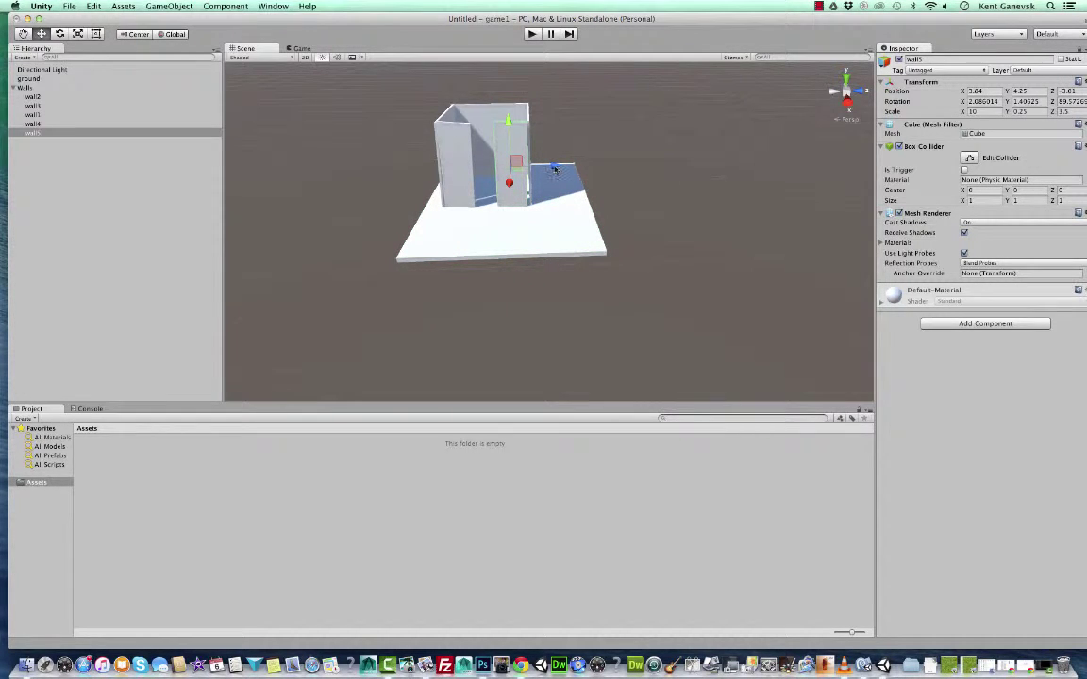
left_click_drag(553, 166, 482, 177)
left_click(472, 179)
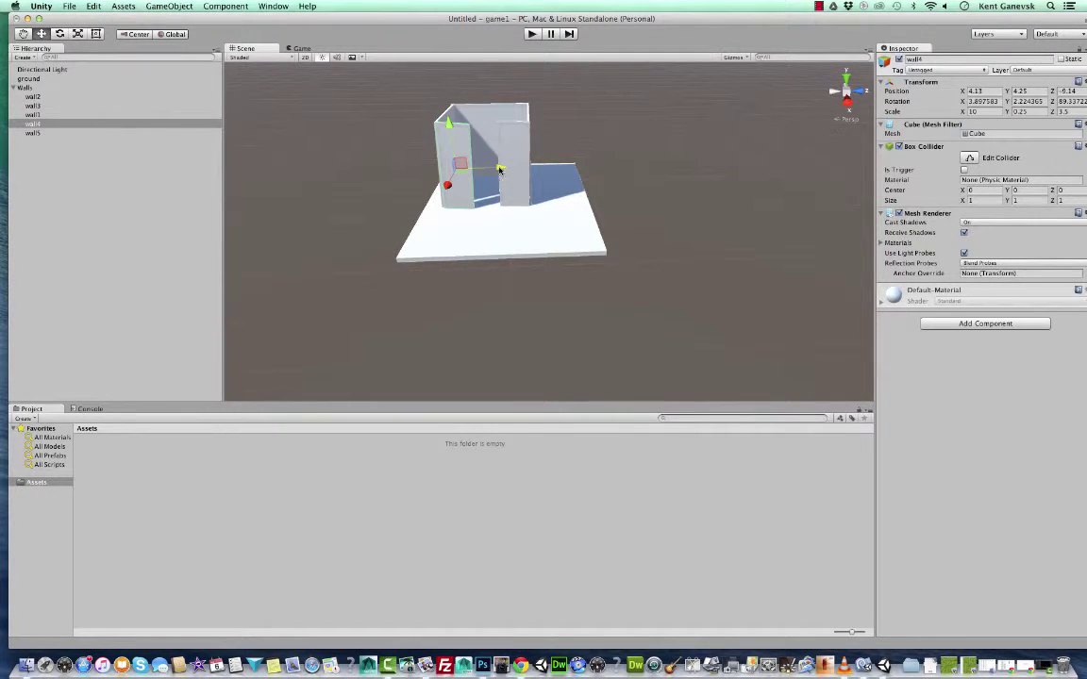
Select the ground, collapse the Walls group in the hierarchy, and list all materials in the project.
left_click(537, 181)
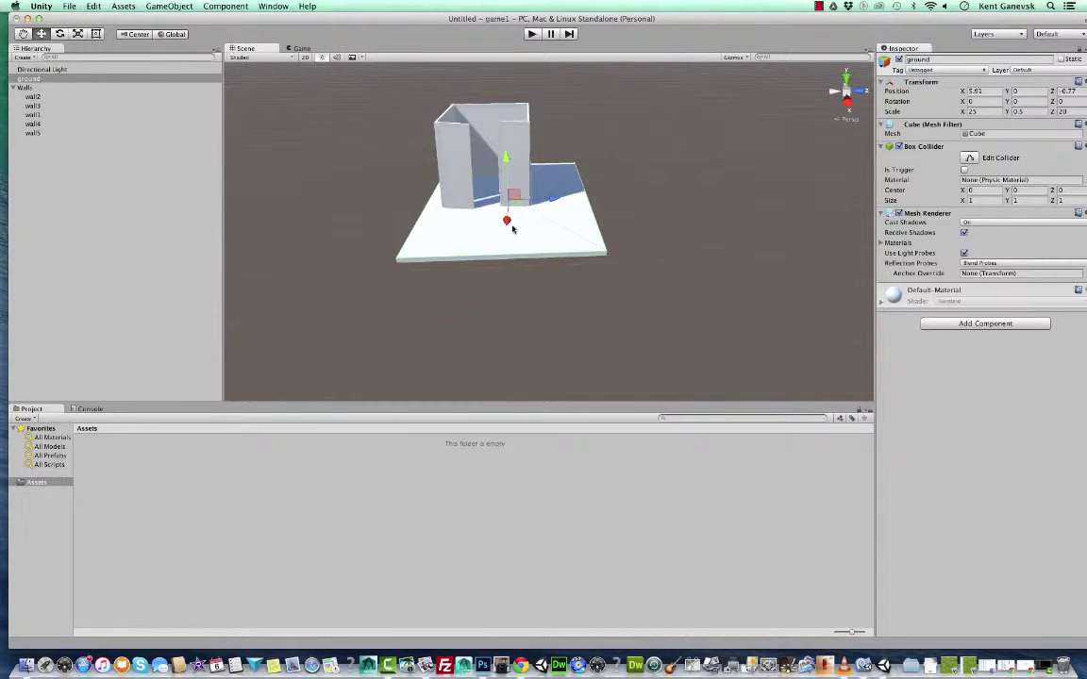
left_click_drag(512, 229, 465, 218, "alt")
right_click_drag(465, 218, 455, 258, "alt")
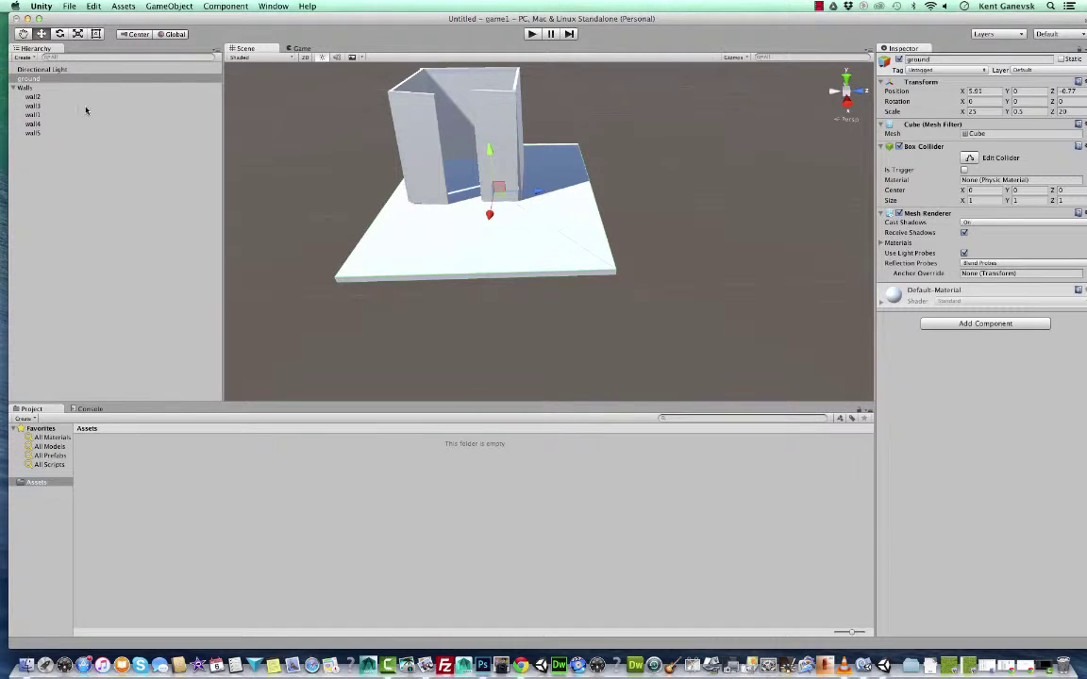
left_click(14, 87)
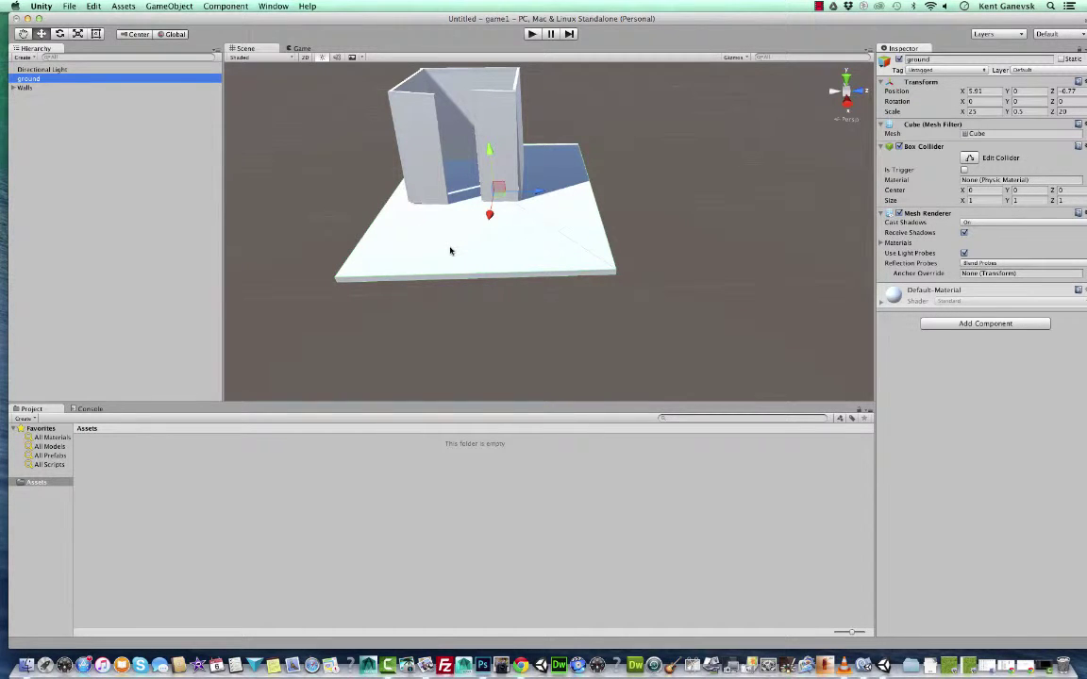
left_click(56, 439)
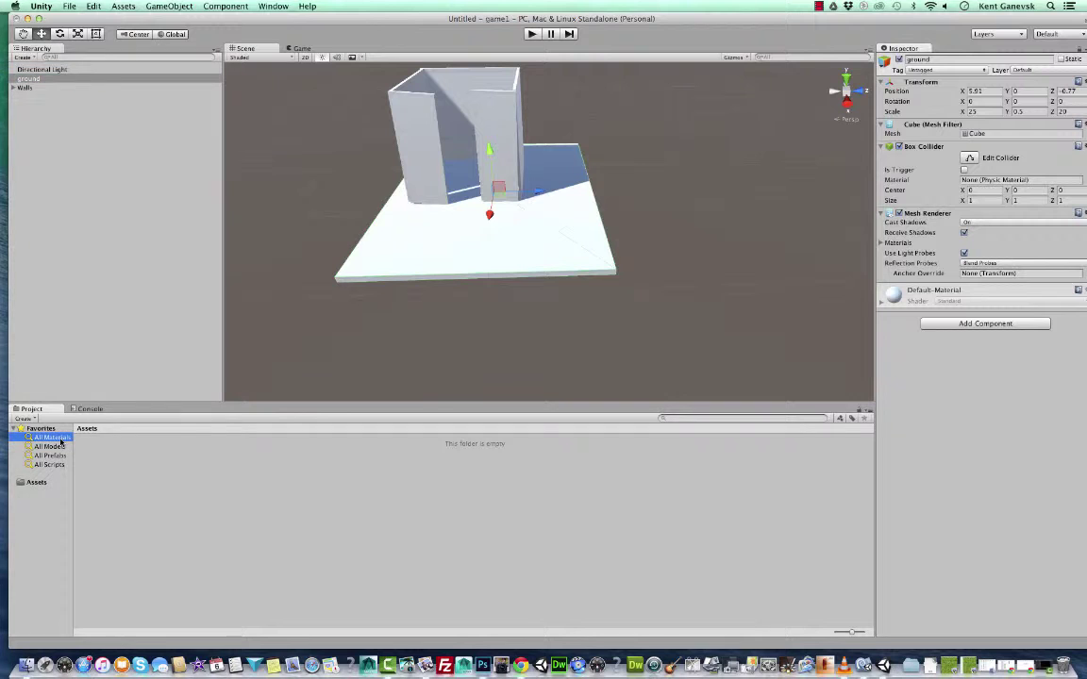
Import the grass image from the images folder into the project as a new asset.
right_click(154, 458)
mouse_move(174, 461)
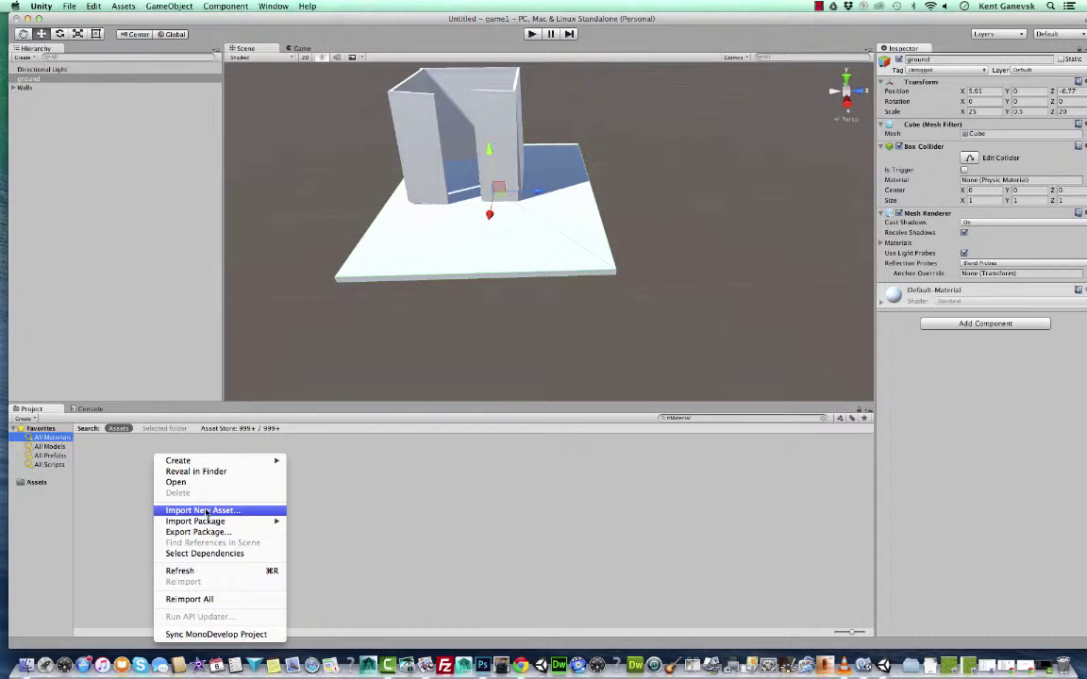
left_click(207, 512)
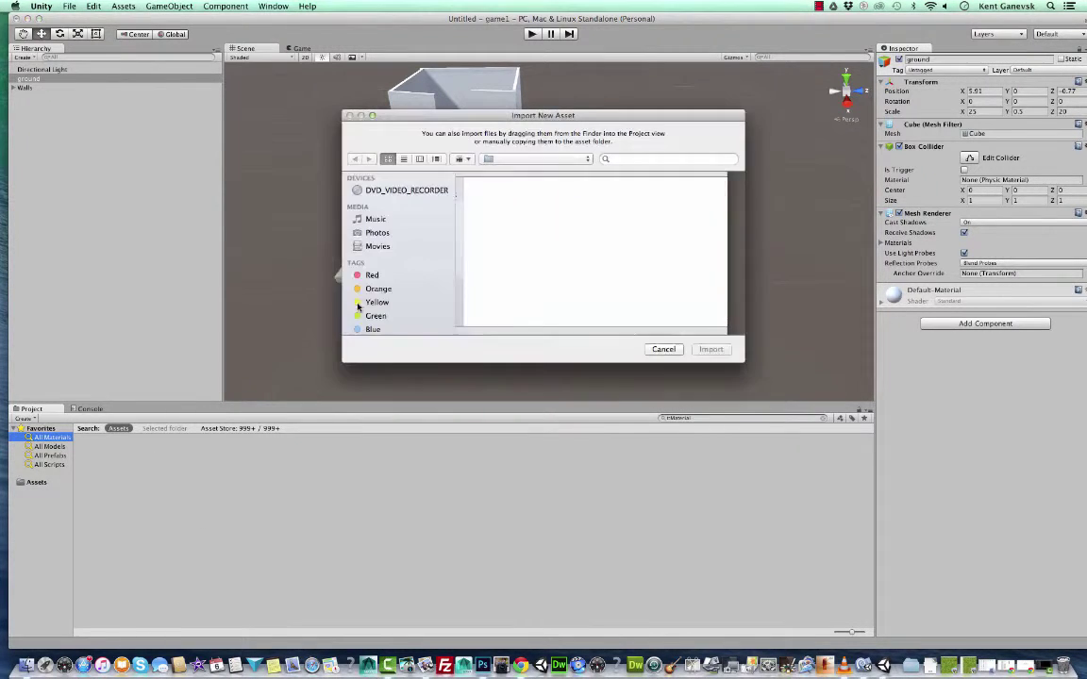
left_click(575, 161)
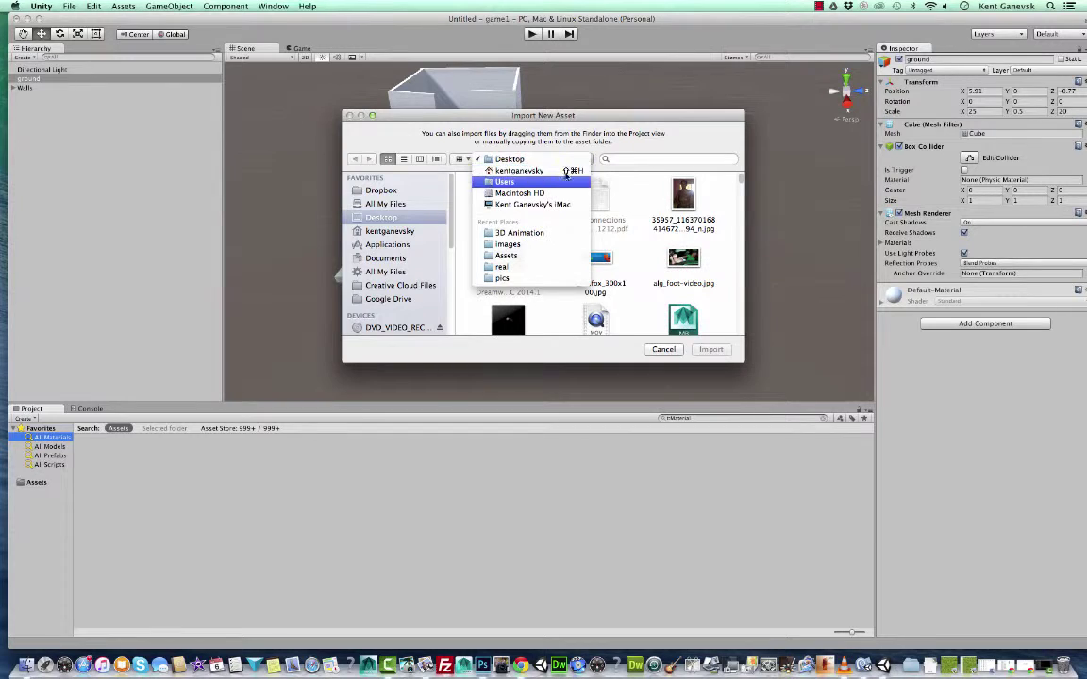
left_click(525, 247)
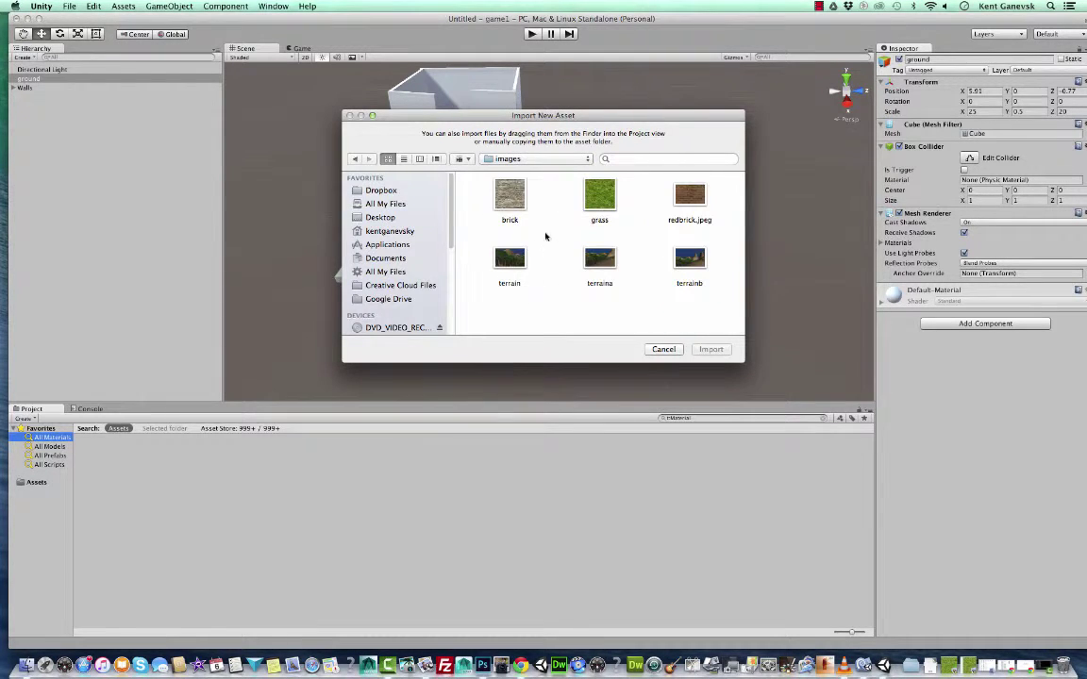
left_click(601, 195)
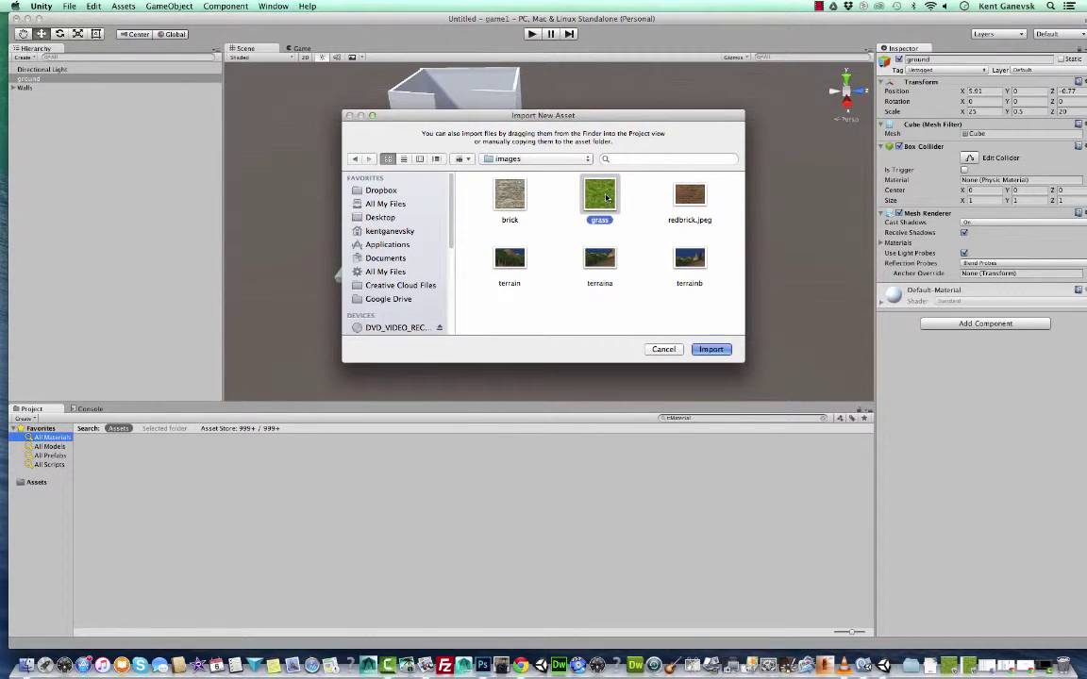
left_click(710, 351)
left_click(710, 350)
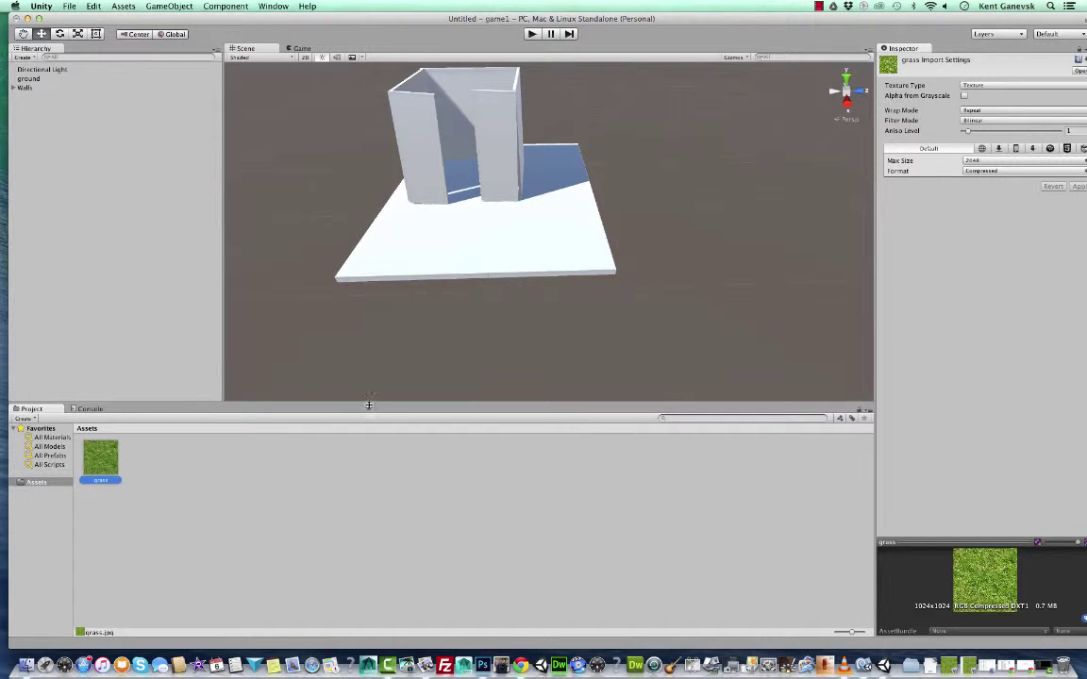
Apply the grass texture from the Assets folder to the ground and list all materials in the project.
left_click(52, 438)
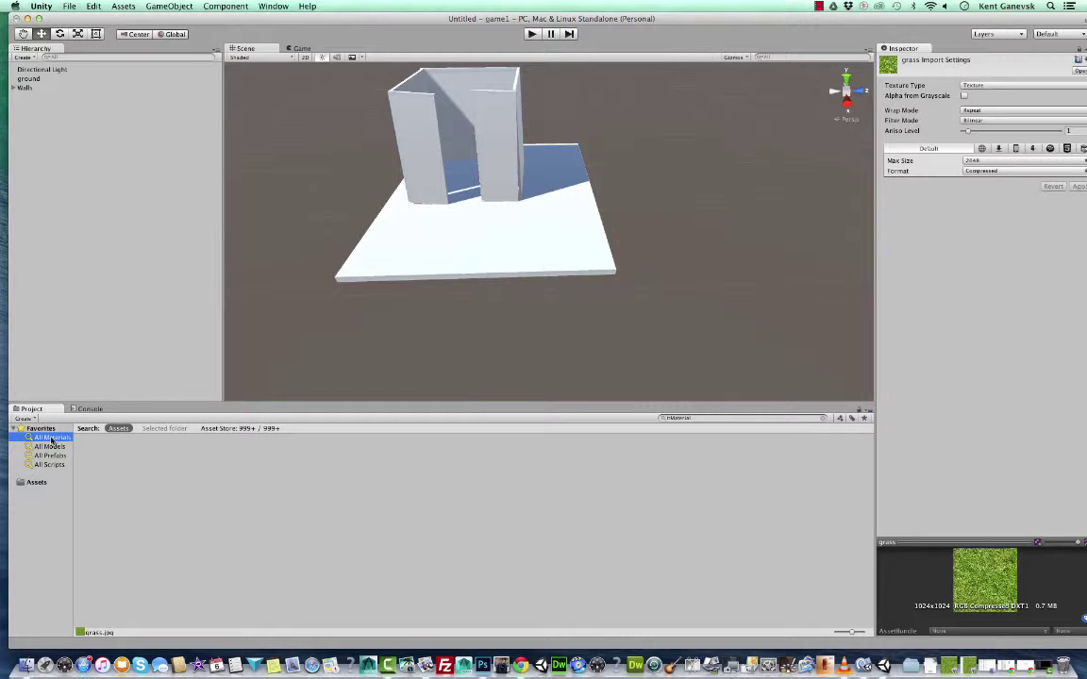
left_click(36, 482)
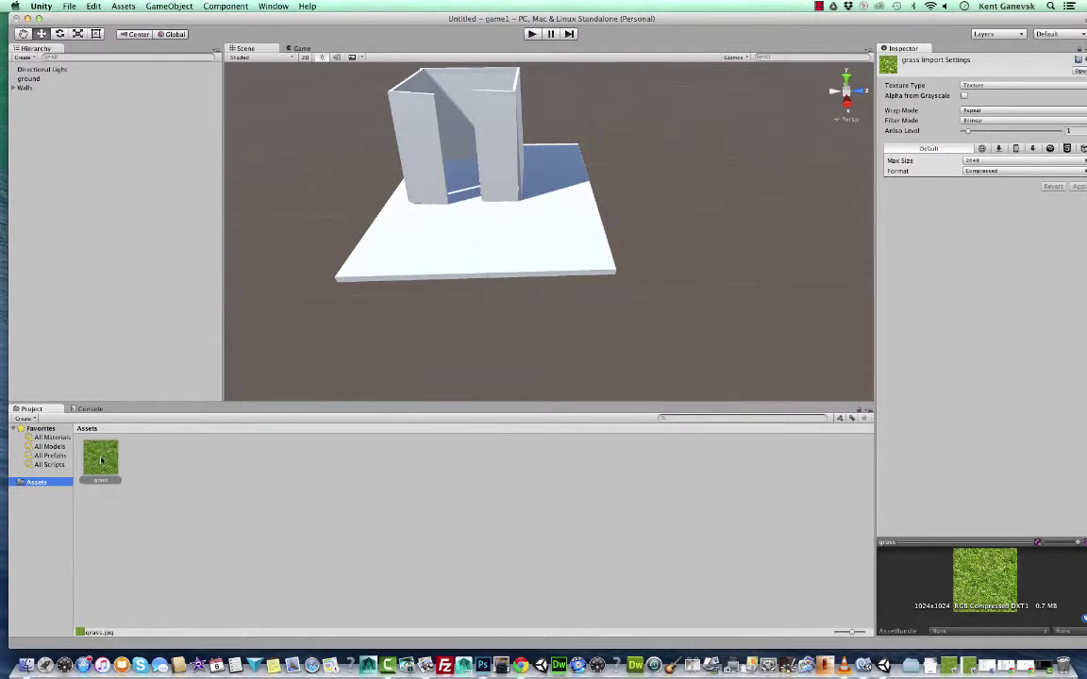
left_click_drag(103, 454, 394, 247)
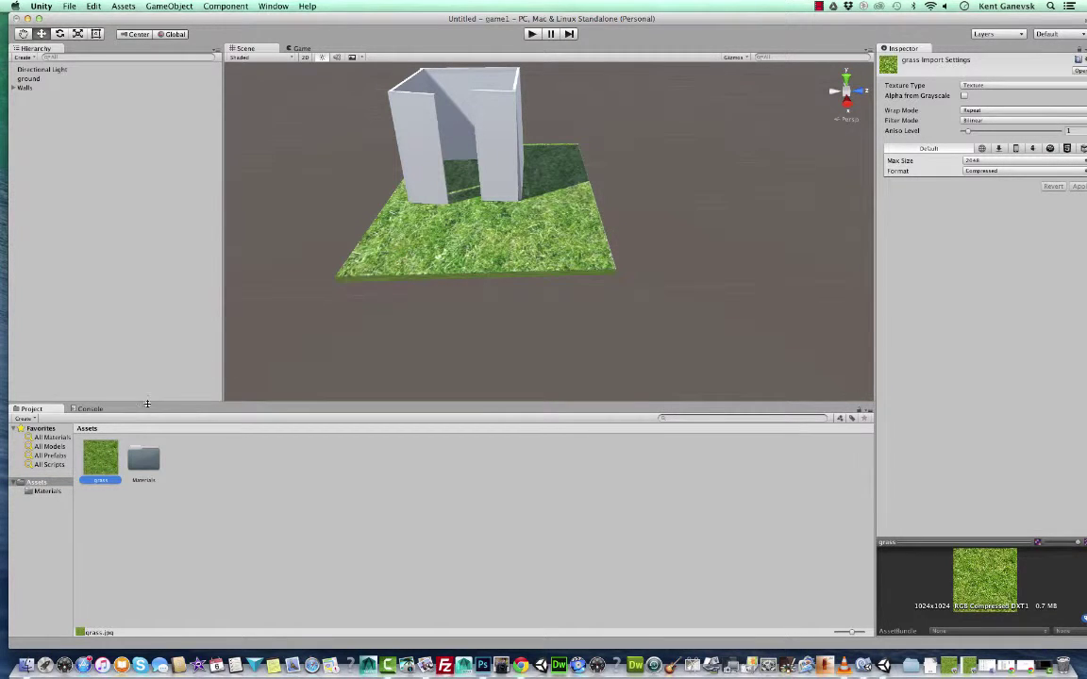
left_click(47, 438)
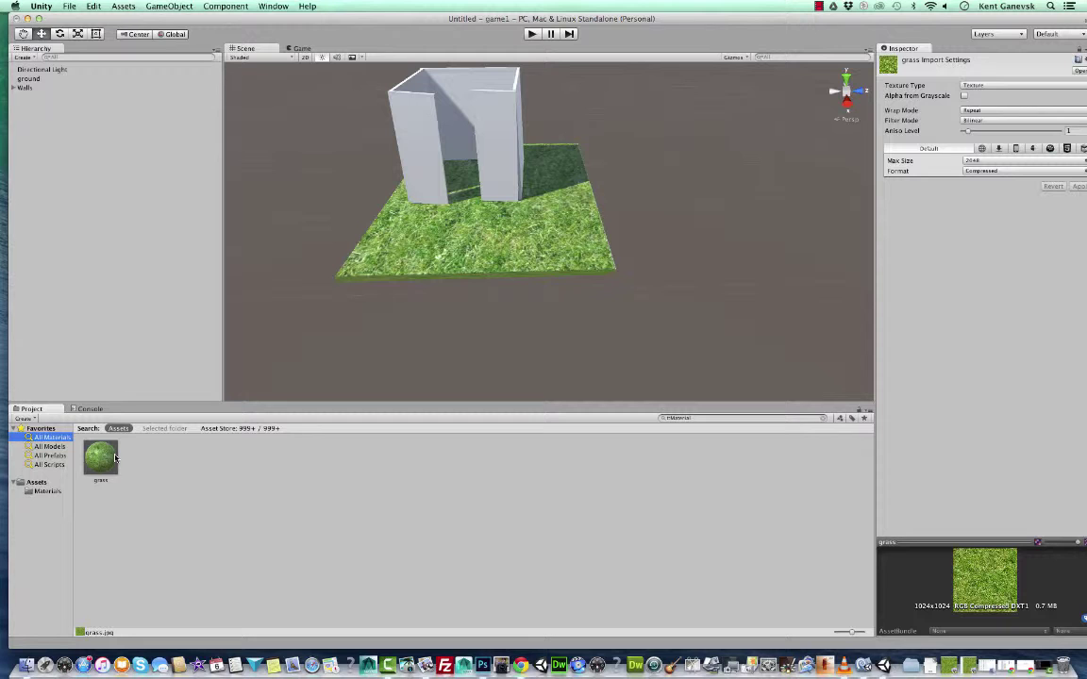
Nudge wall2 slightly along the Z axis and select the ground.
left_click(424, 77)
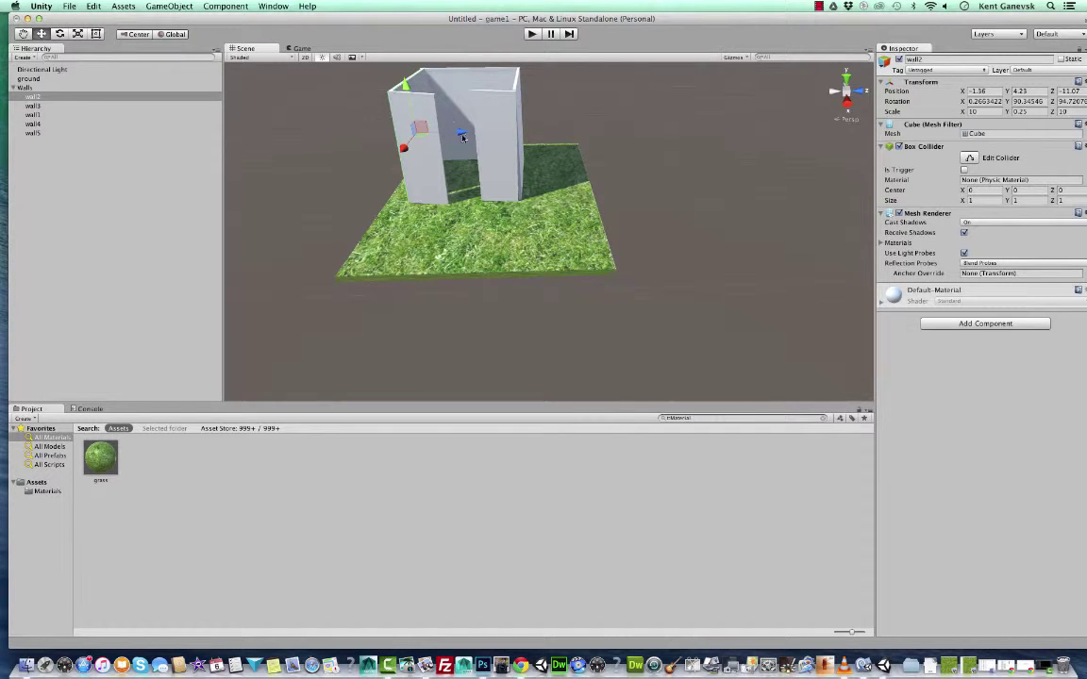
left_click_drag(463, 138, 461, 134)
left_click(390, 189)
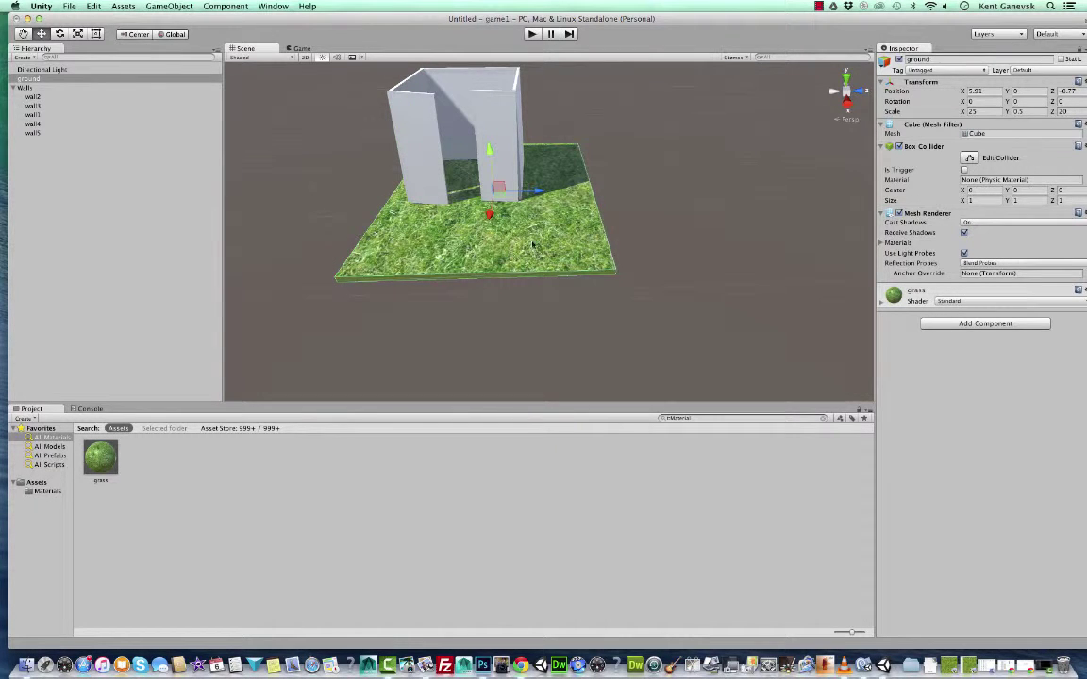
Try a strong green albedo tint on the grass material and set the color back to near-white, RGB 250, 255, 249.
left_click(101, 458)
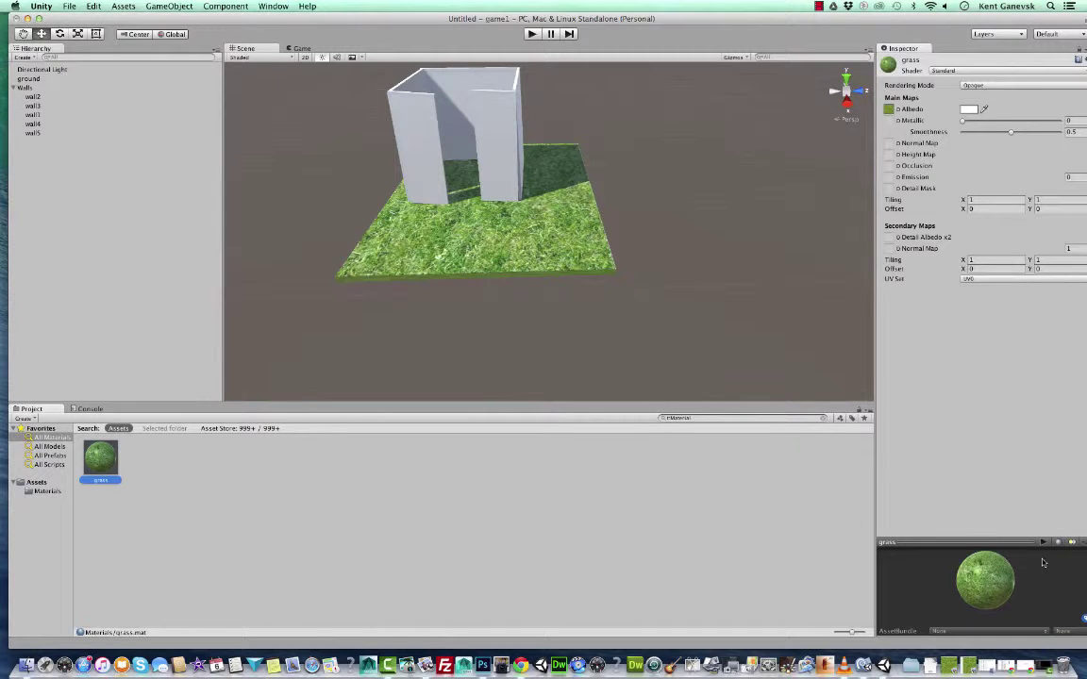
left_click(971, 109)
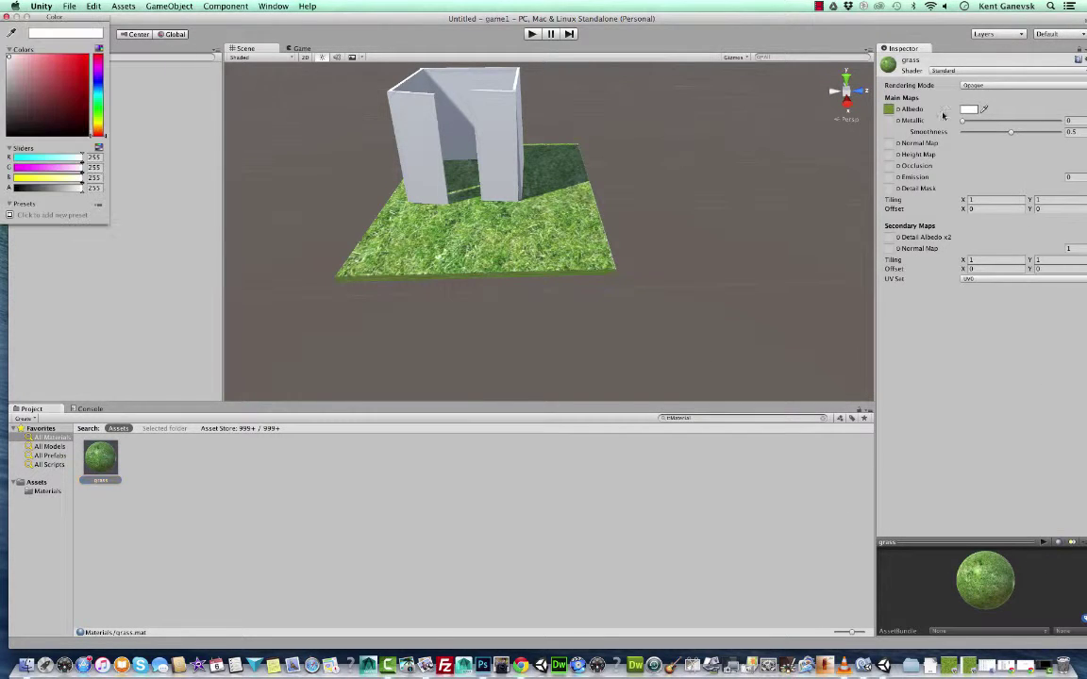
left_click(99, 109)
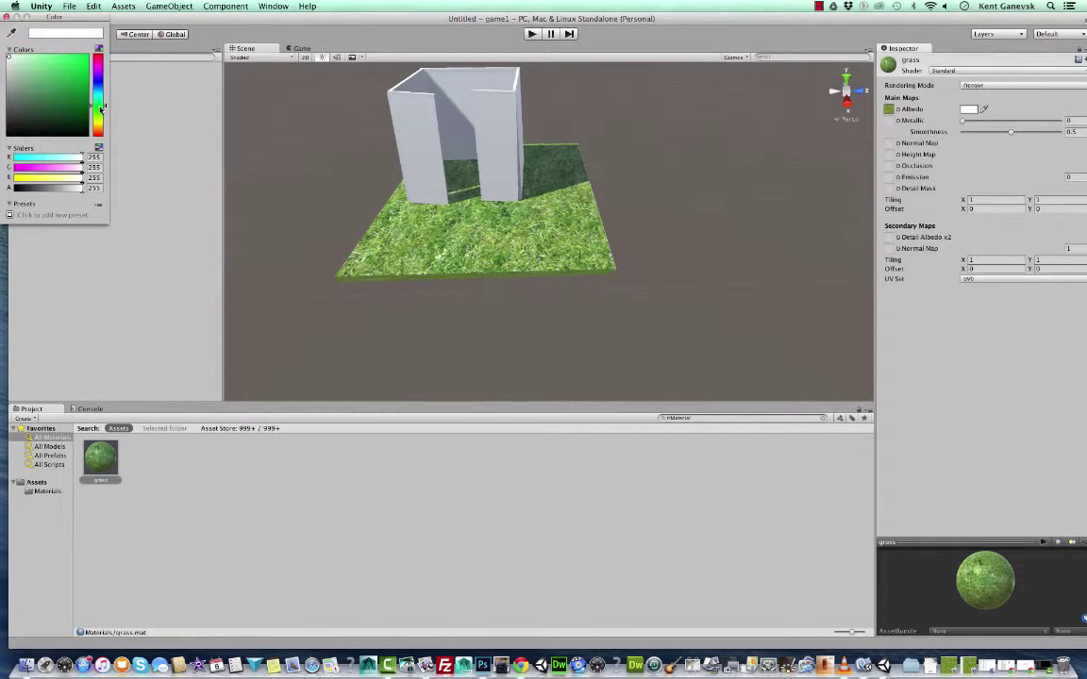
left_click(66, 98)
left_click_drag(66, 98, 66, 69)
left_click(97, 82)
left_click(97, 105)
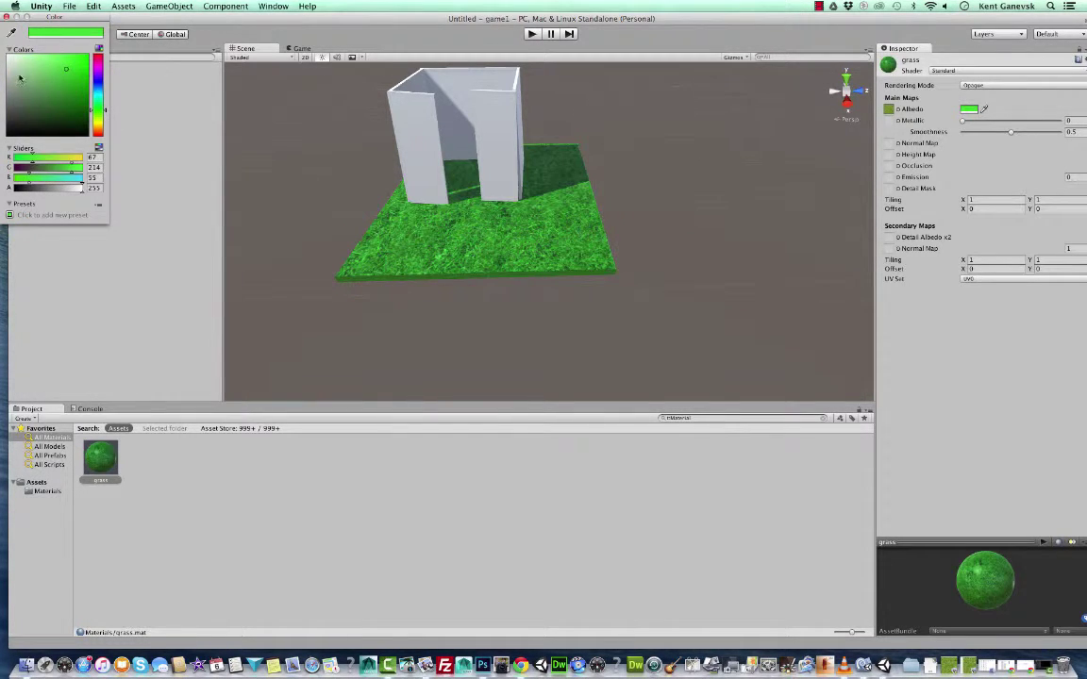
left_click(11, 58)
left_click_drag(10, 58, 13, 57)
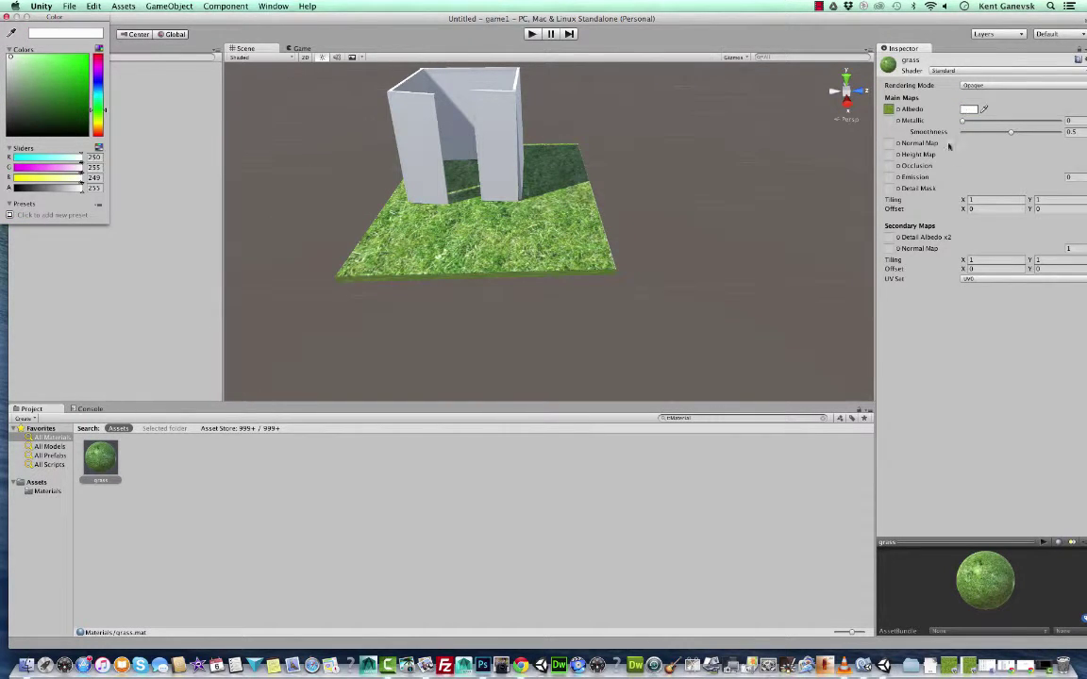
Move the editor window so the whole Inspector is in view, keeping the Inspector in Normal mode.
left_click(984, 260)
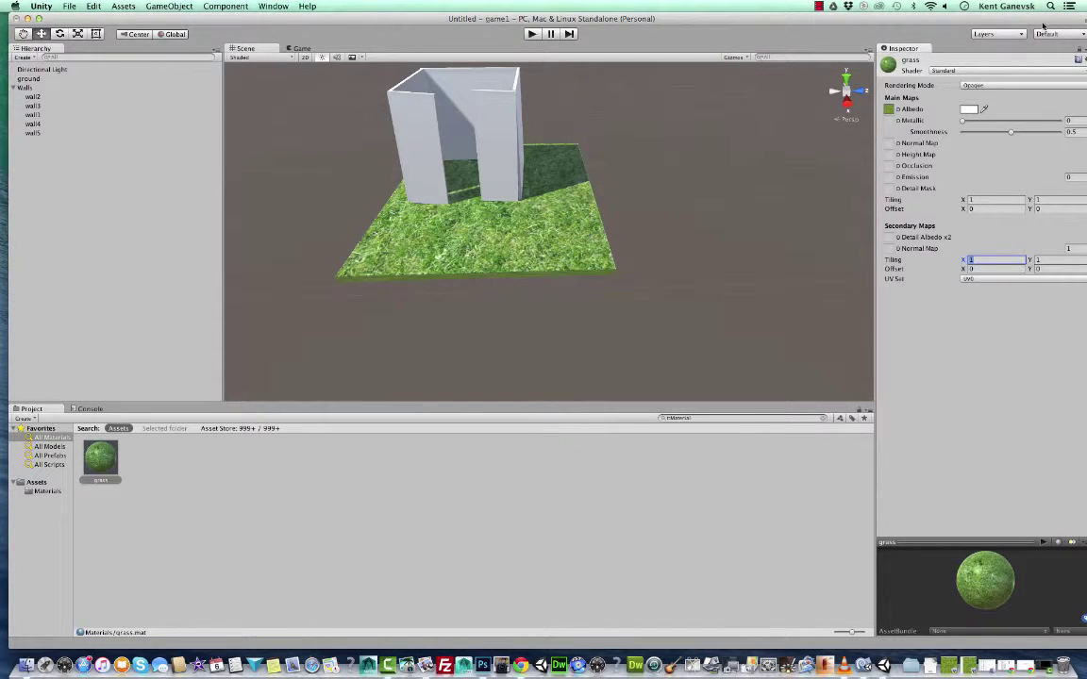
left_click_drag(932, 20, 918, 20)
left_click(1076, 52)
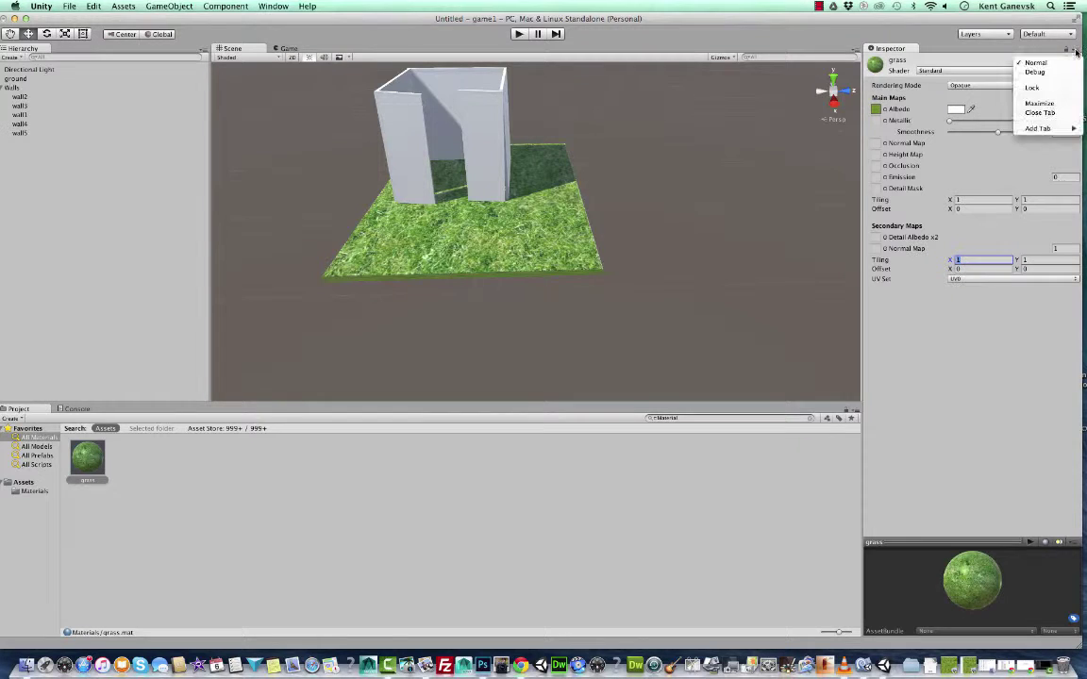
left_click(1050, 65)
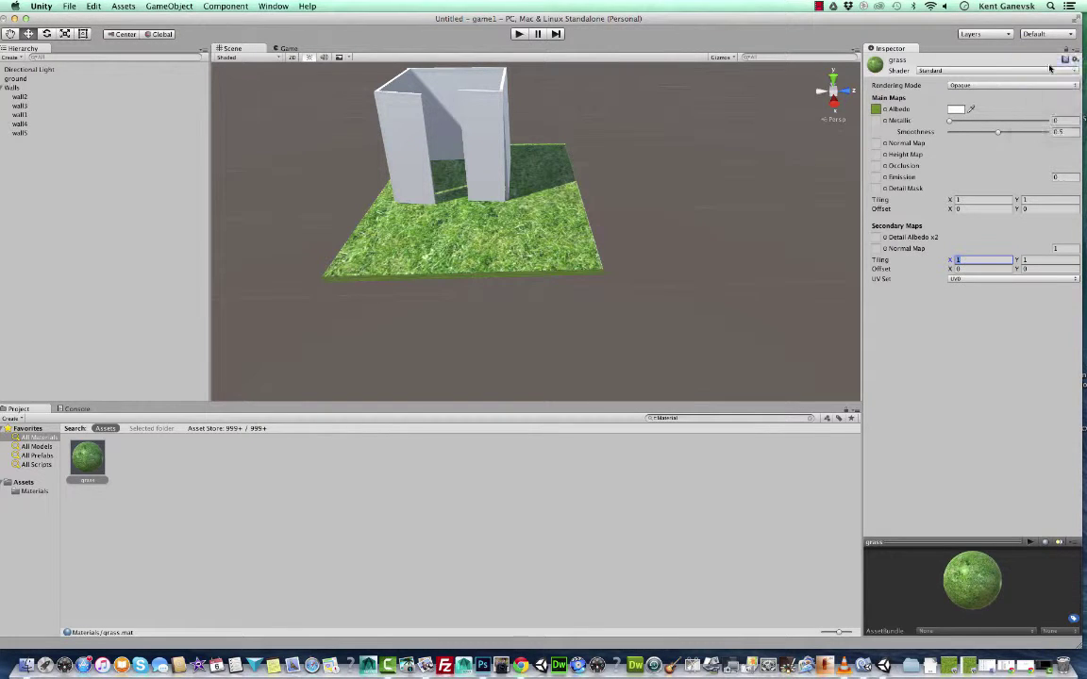
Set the grass material's main-map tiling to 2 in X and 2 in Y, and deselect the material.
left_click(966, 201)
type("2")
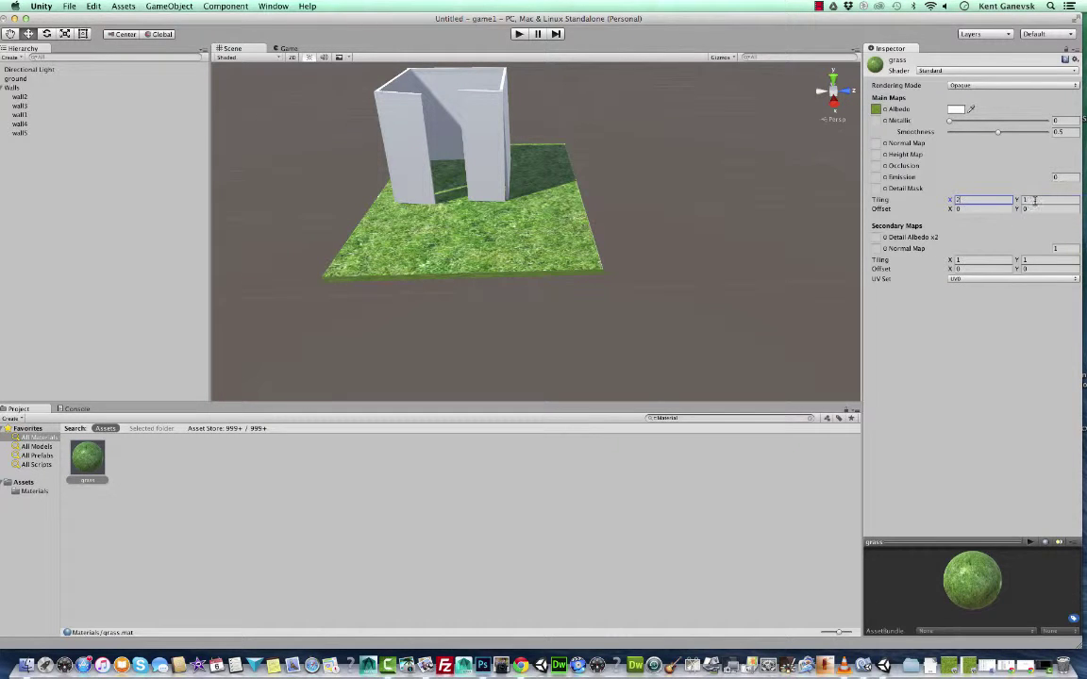
left_click(1035, 201)
type("2")
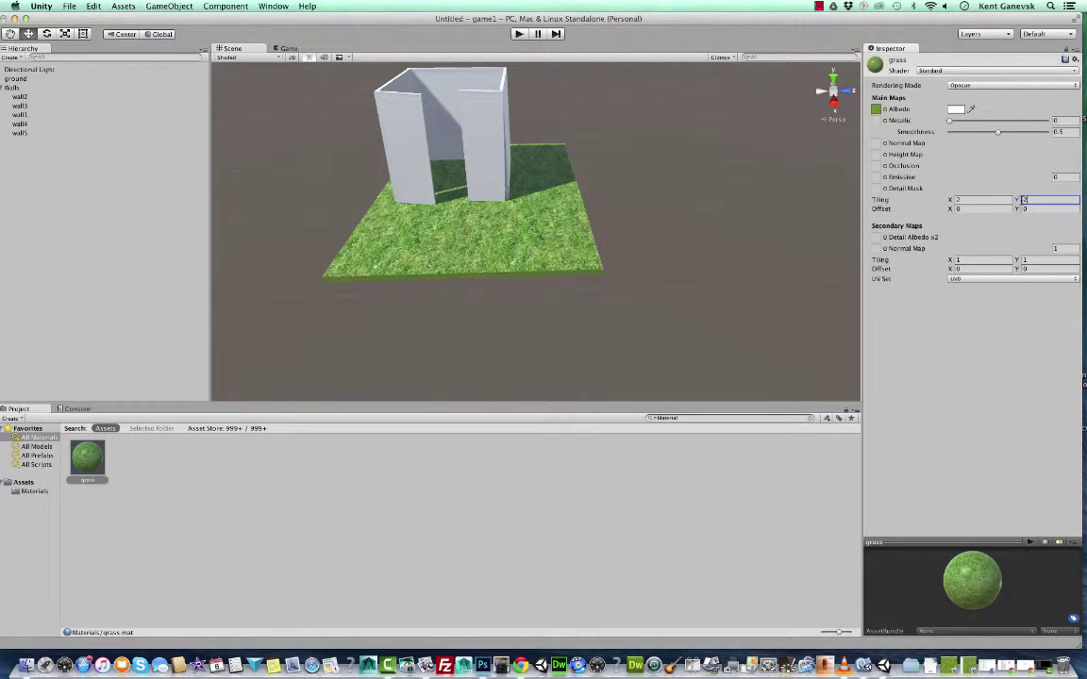
left_click(716, 243)
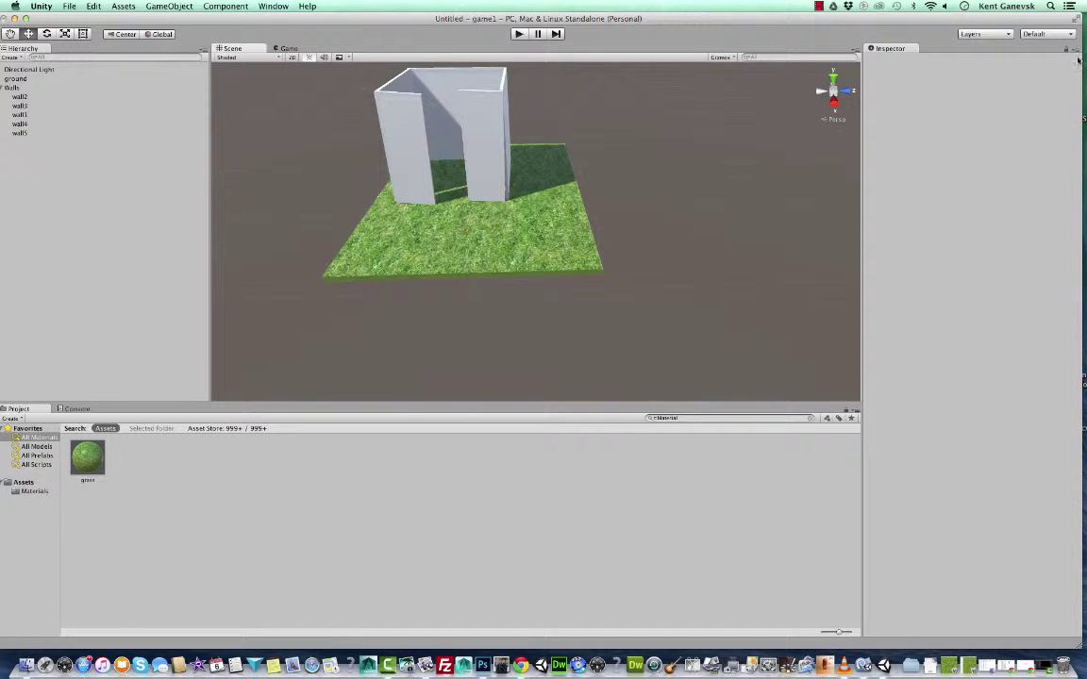
left_click(83, 456)
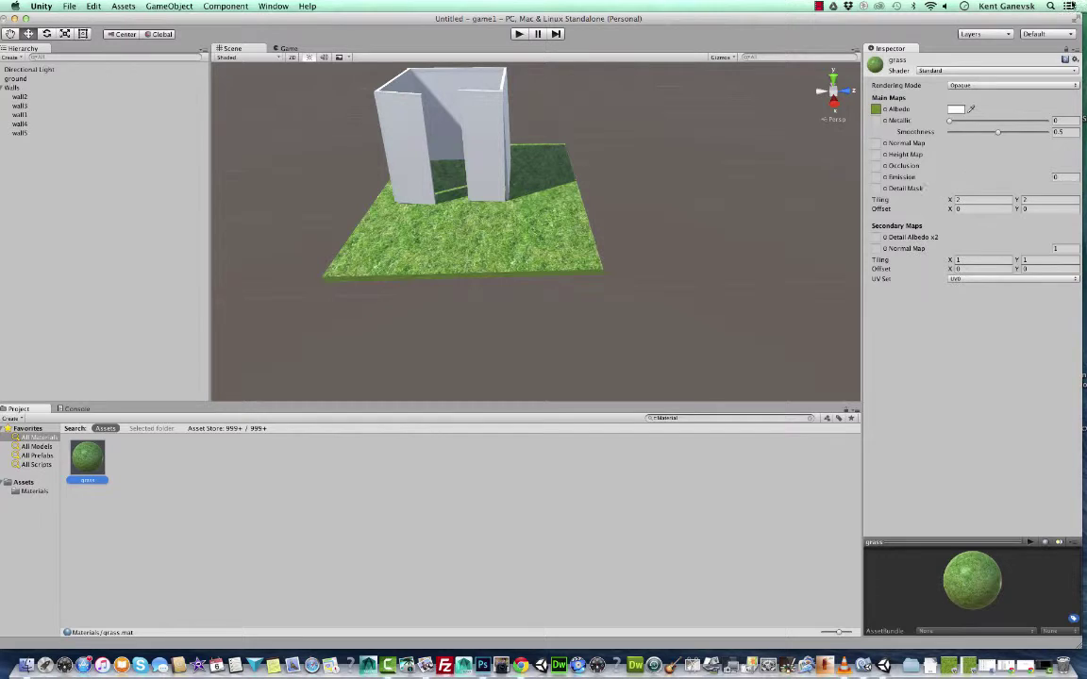
left_click(1078, 53)
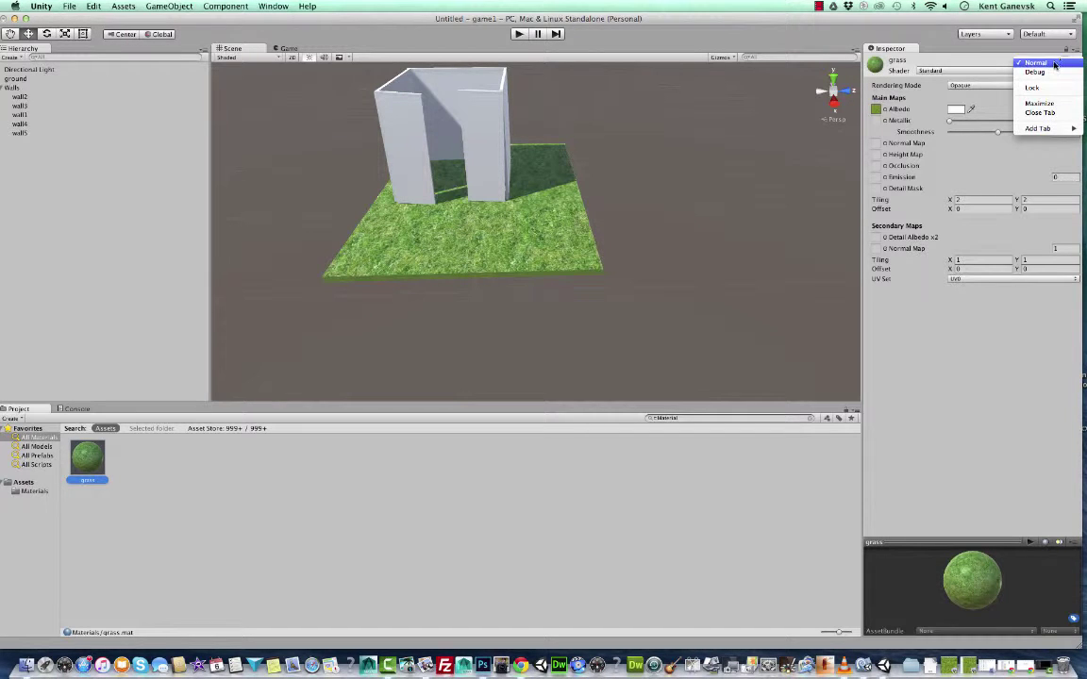
left_click(938, 206)
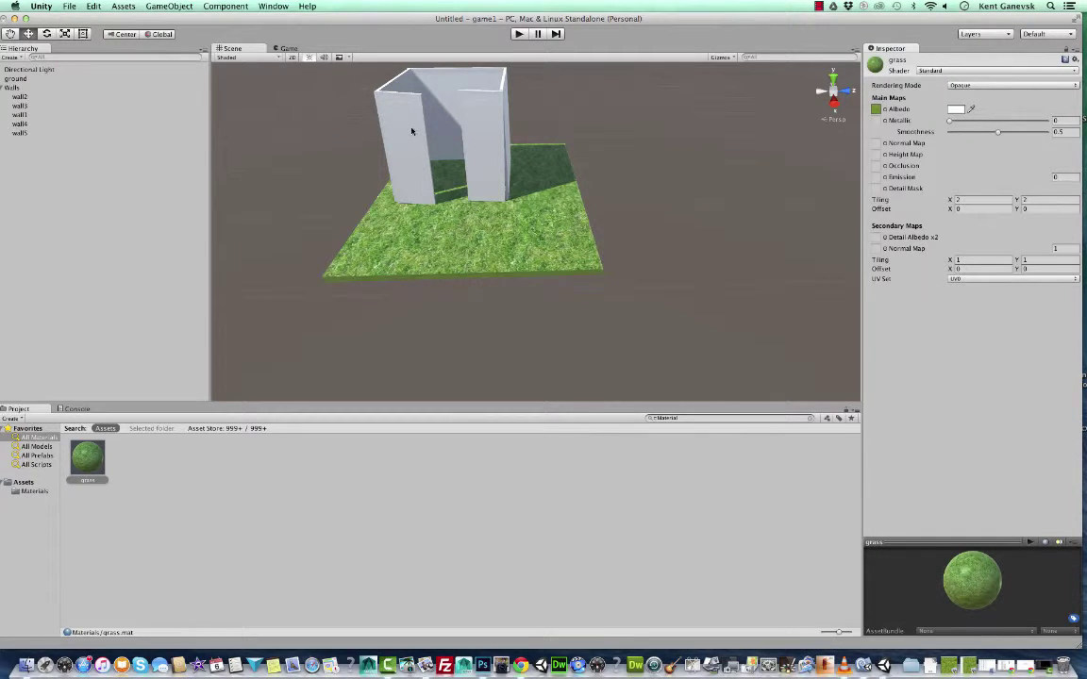
Nudge wall5 beside the doorway along the Z axis to about -2.59.
left_click(488, 141)
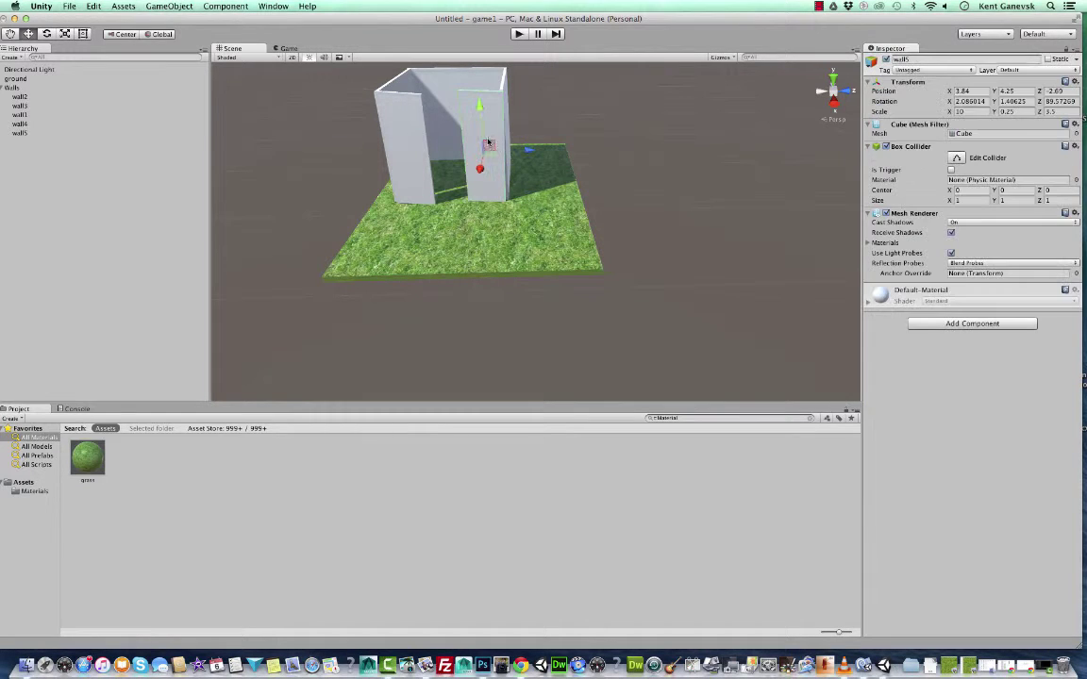
left_click_drag(535, 154, 533, 153)
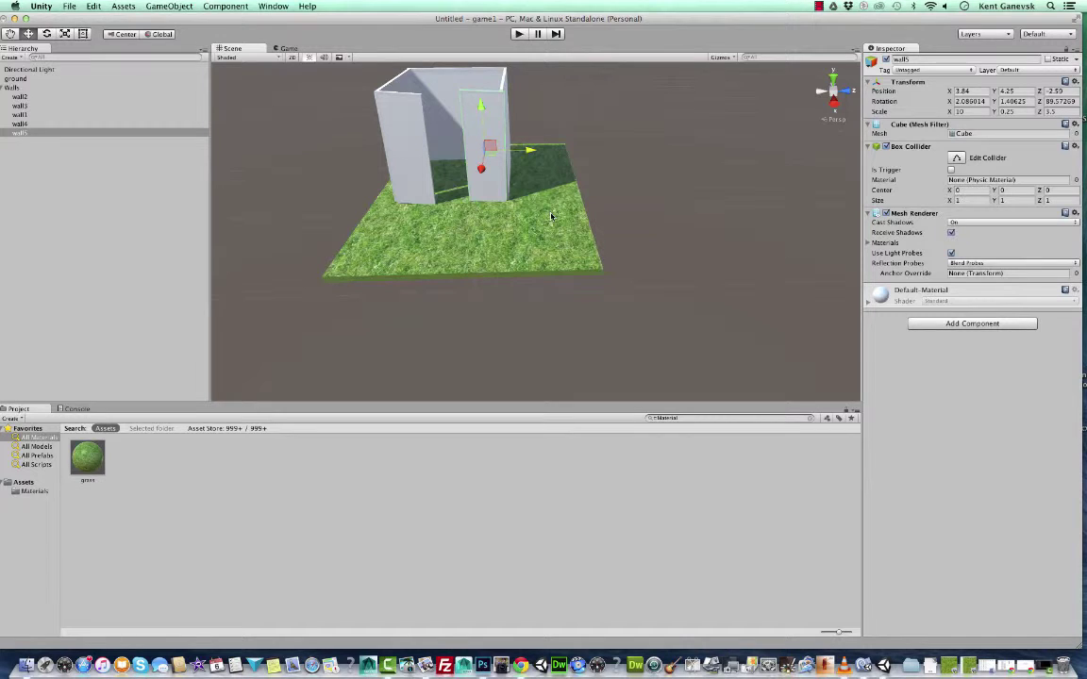
Lower wall4 to about Y 3.96 and align it with the front corner at about X 3.67.
right_click_drag(547, 217, 597, 258, "alt")
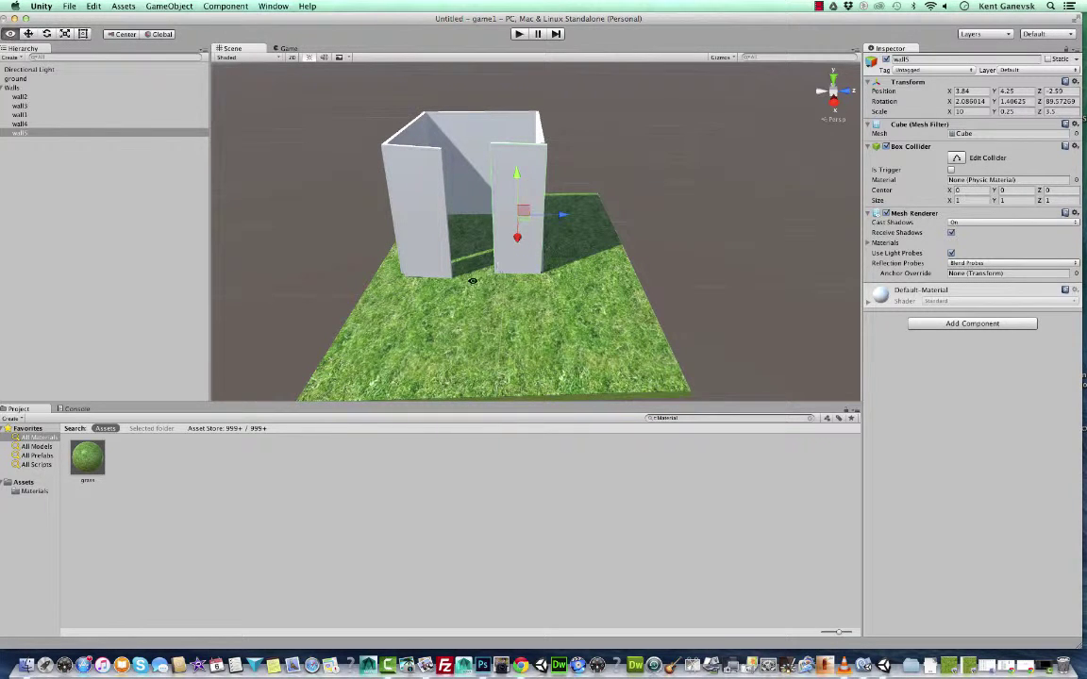
left_click_drag(426, 253, 584, 257, "alt")
left_click(587, 255)
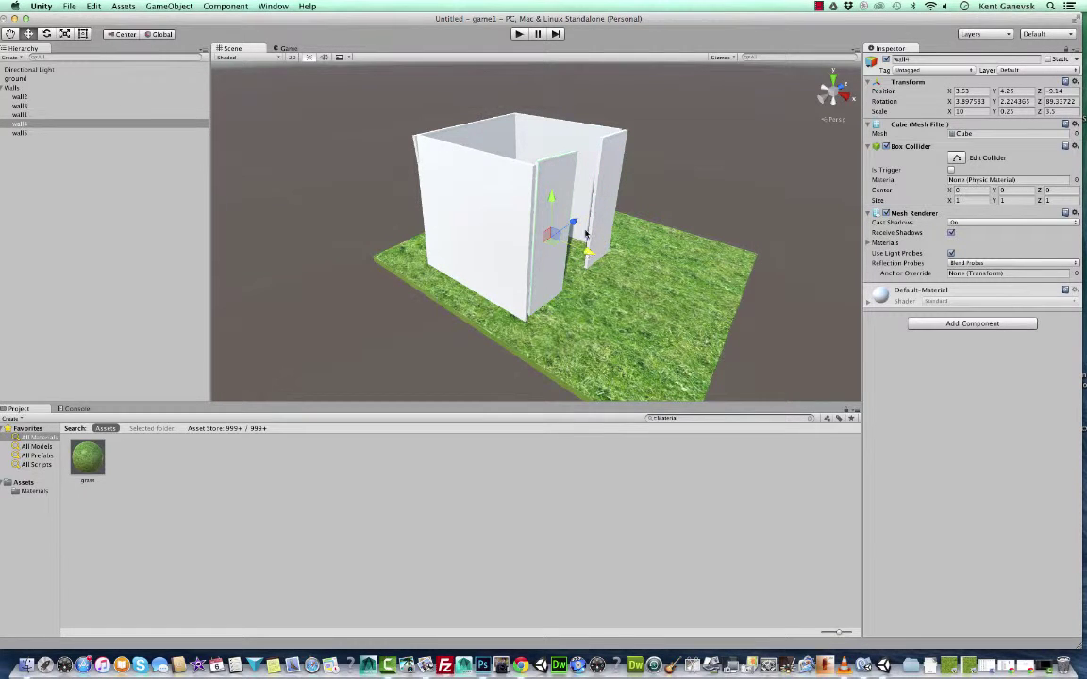
left_click_drag(550, 196, 551, 202)
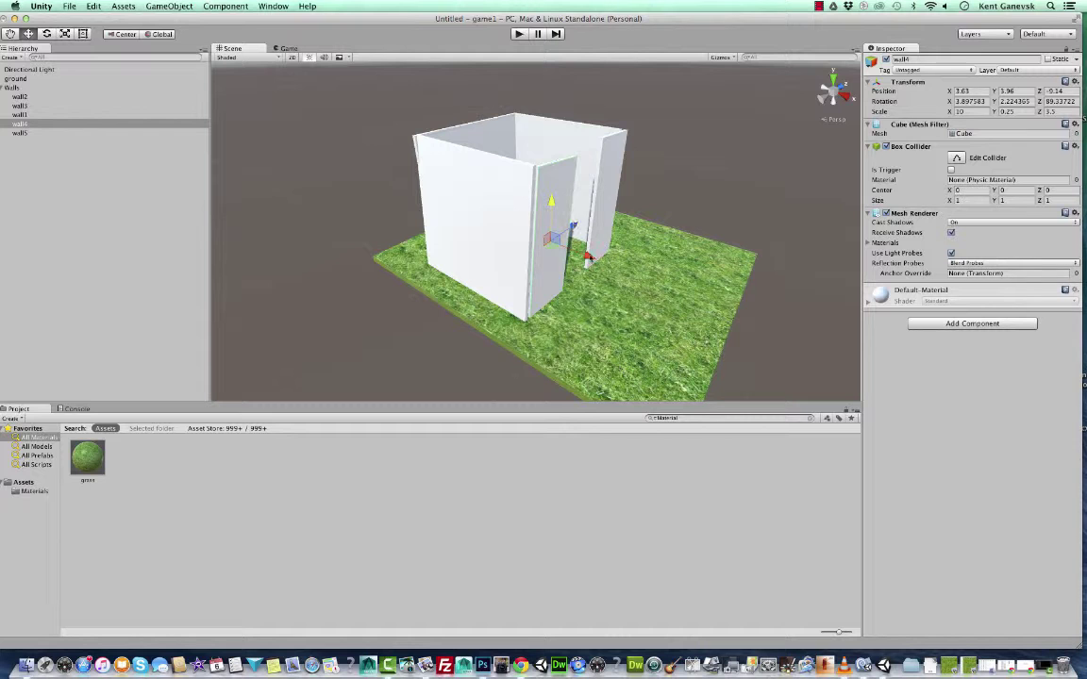
left_click_drag(590, 256, 586, 257)
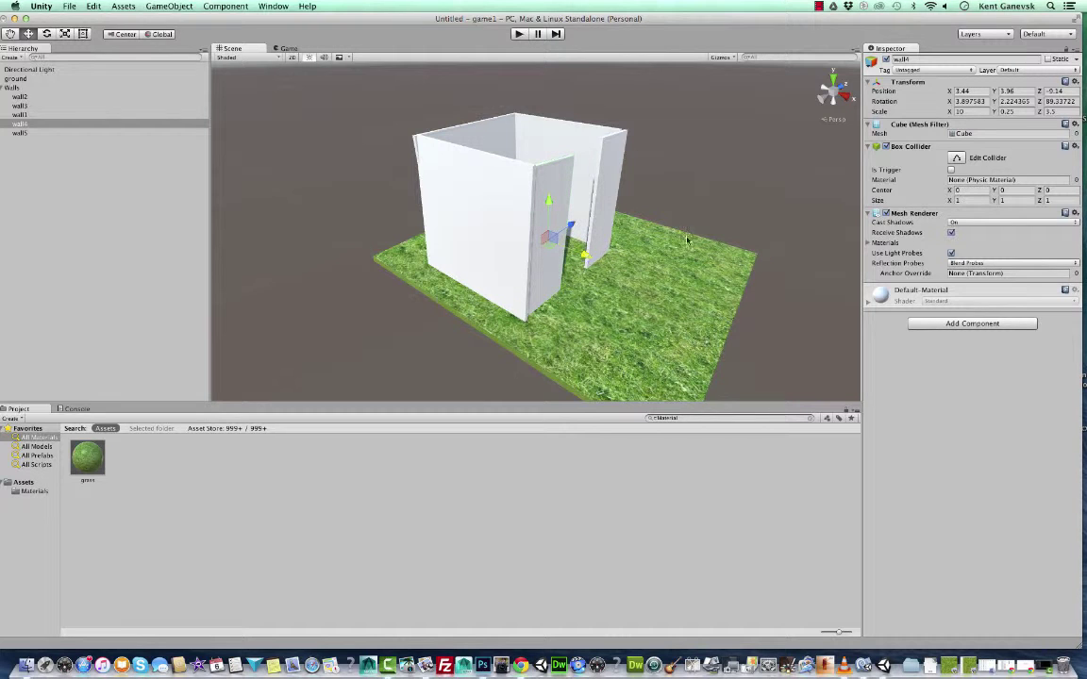
mouse_move(613, 217)
left_mouse_down("alt")
mouse_move(643, 243)
mouse_move(604, 227)
left_mouse_up("alt")
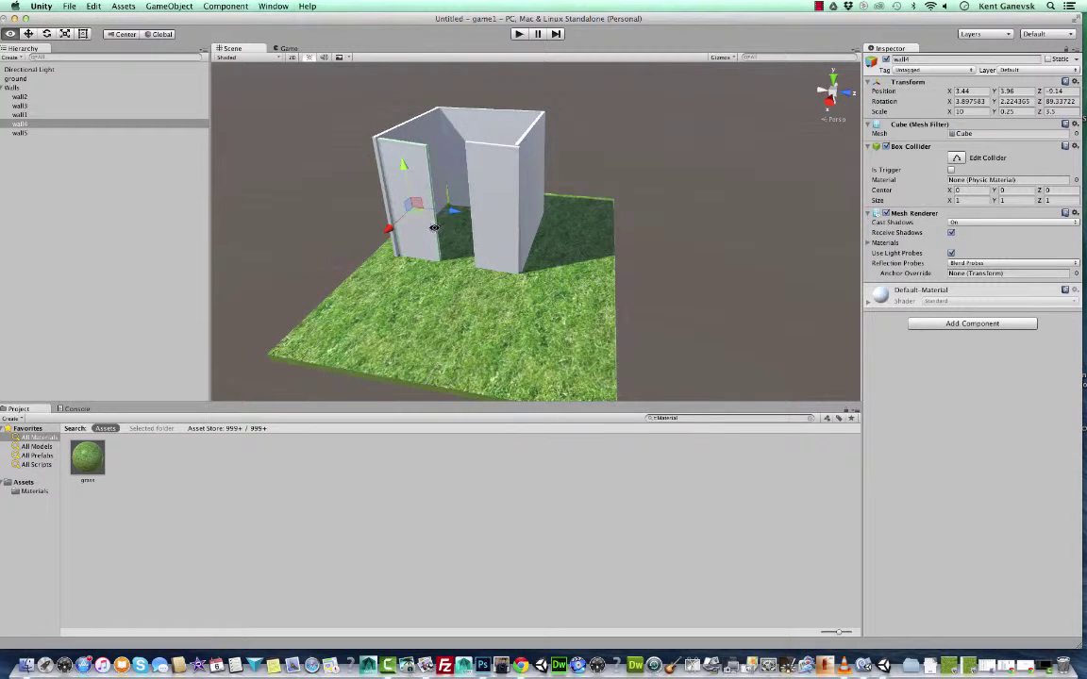
left_click_drag(386, 233, 395, 229)
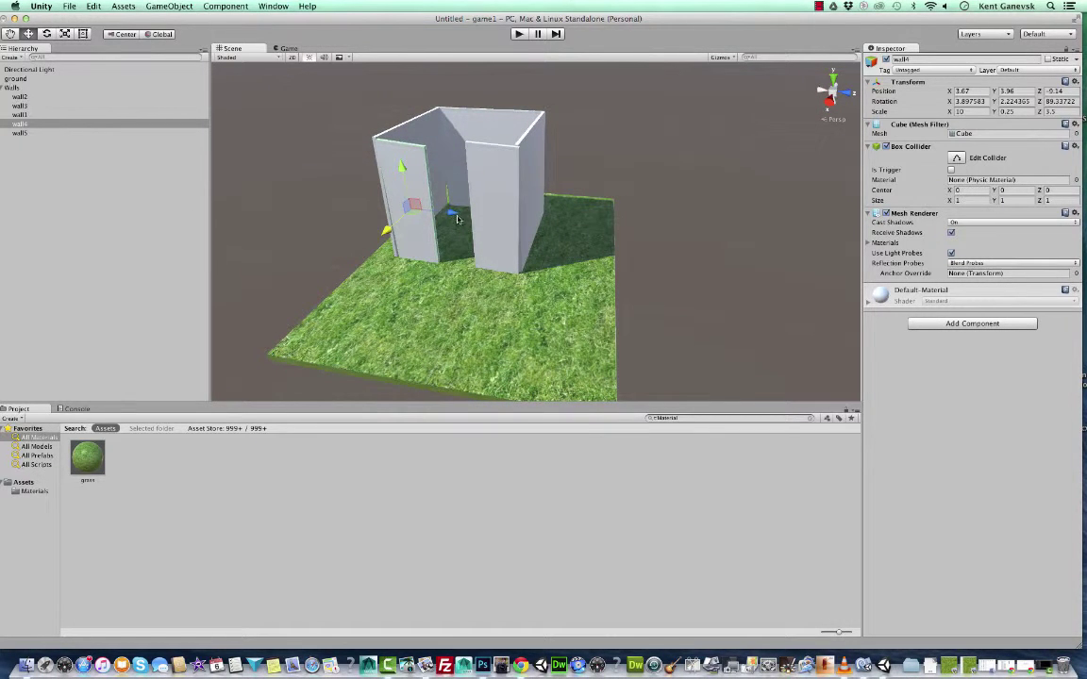
left_click(502, 253)
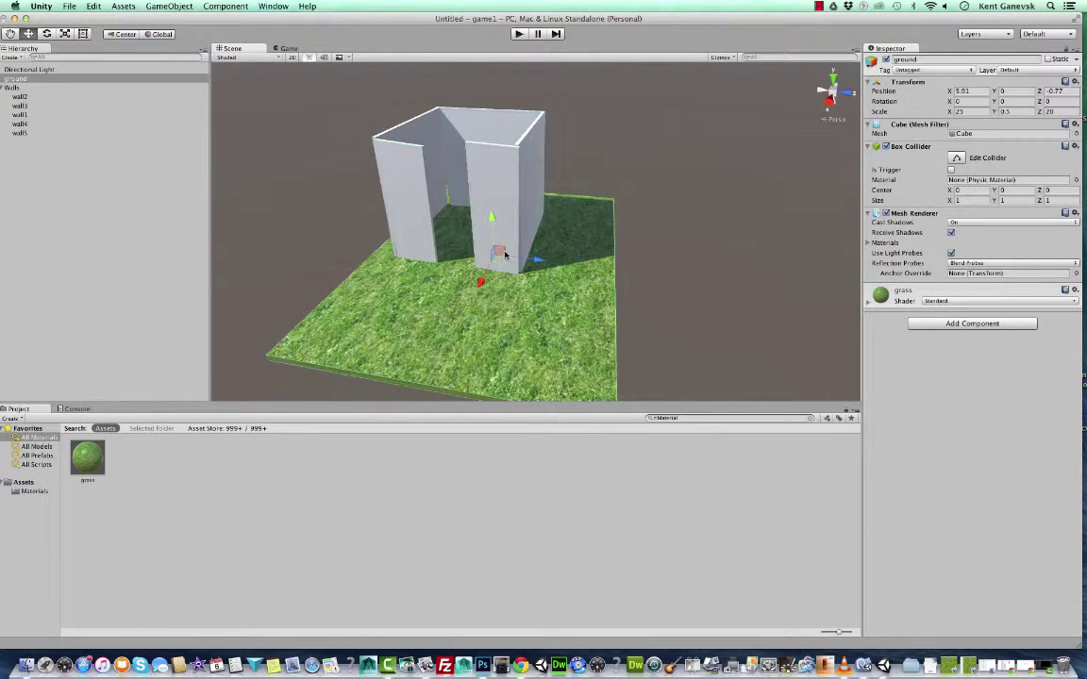
Move wall5 beside the doorway to about X 3.35, Y 4.16, Z -2.77.
left_click(540, 257)
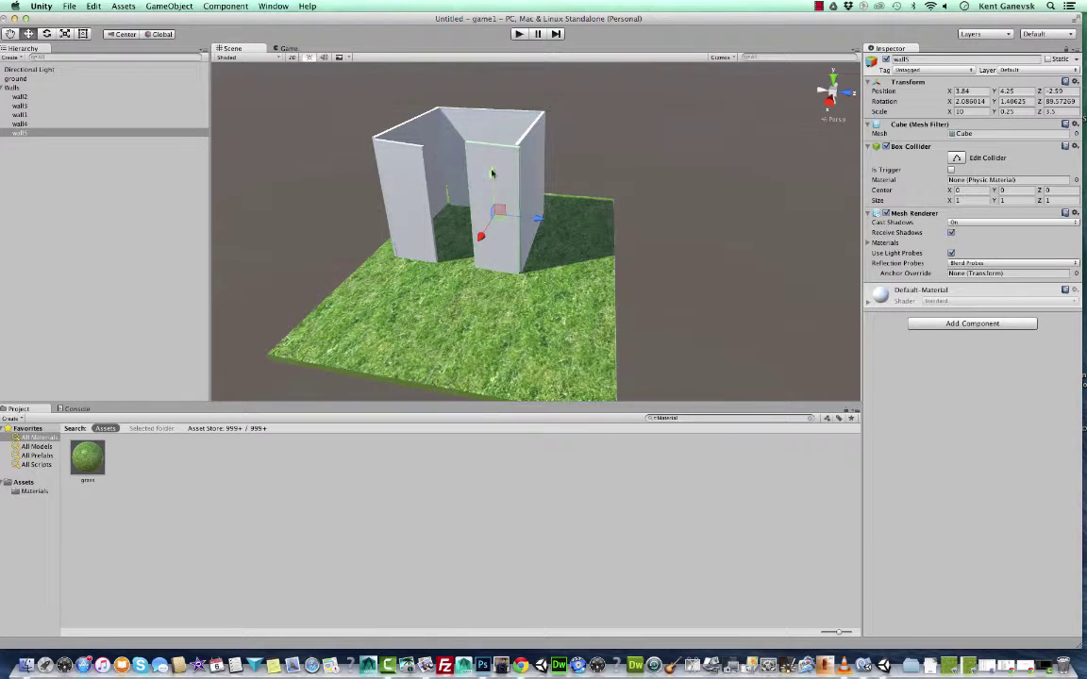
left_click_drag(492, 173, 548, 192)
left_click_drag(480, 238, 437, 211)
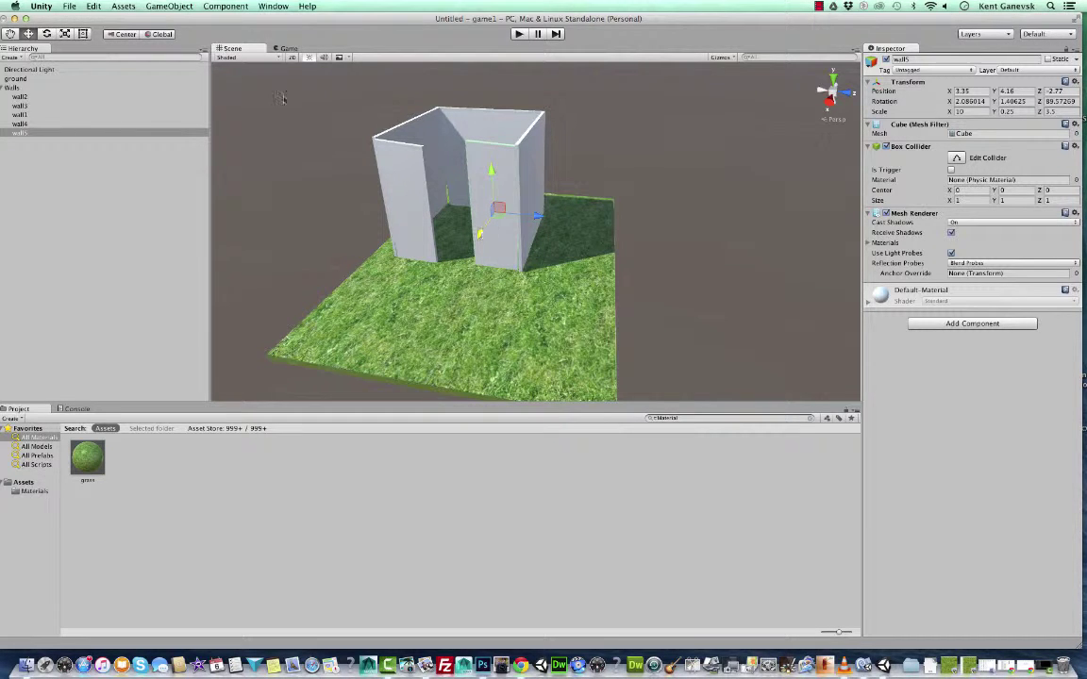
Rotate wall5 closer to upright, to about X 0.3, Y 0.28, Z 89.2, and fine-tune its height.
left_click(47, 35)
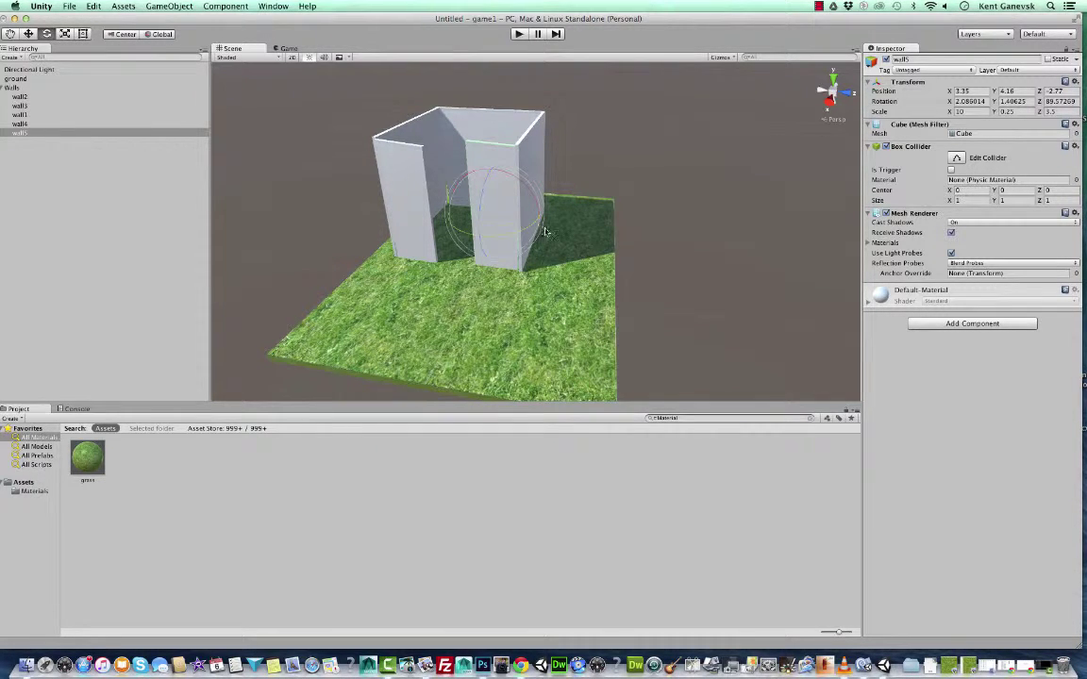
left_click_drag(542, 235, 537, 230)
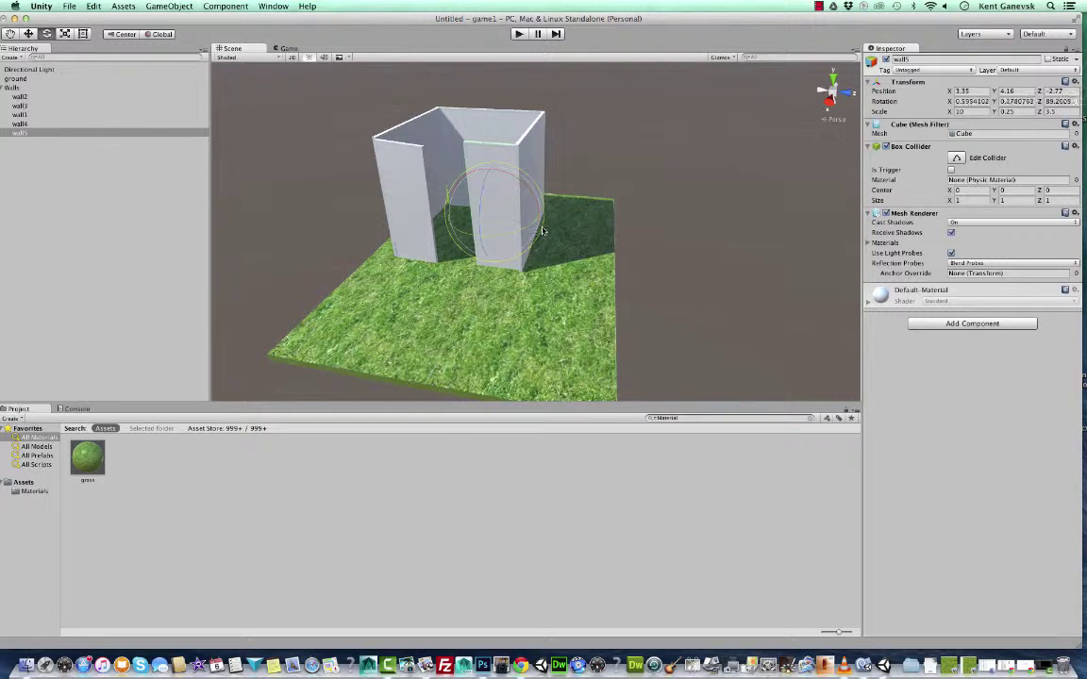
key("w")
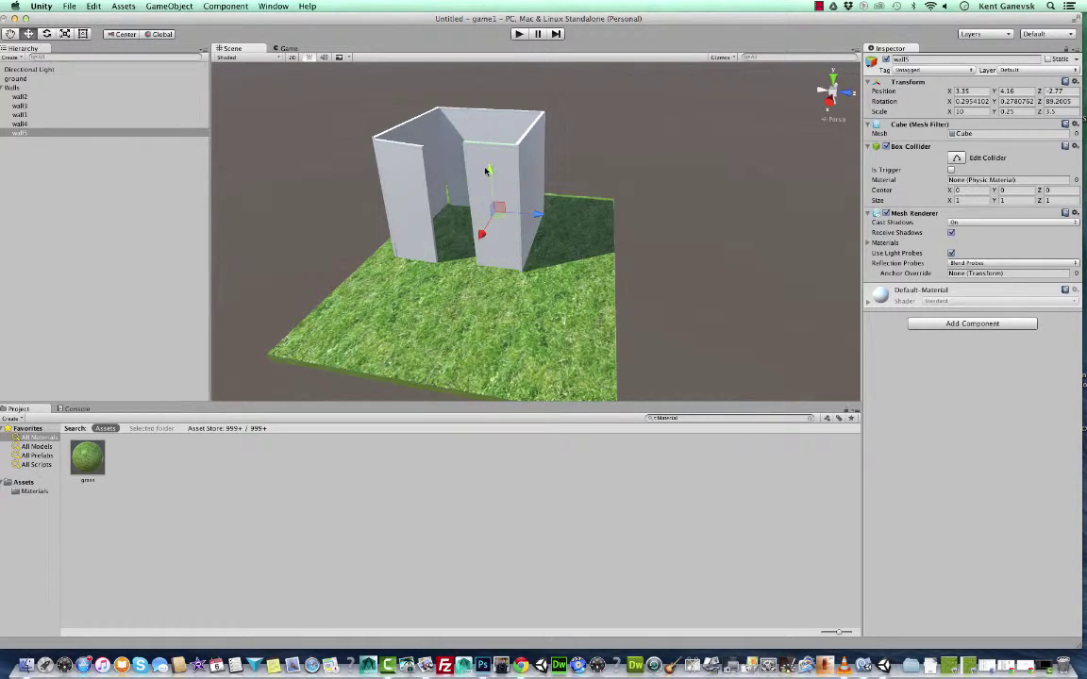
left_click_drag(489, 170, 488, 172)
left_click(452, 195)
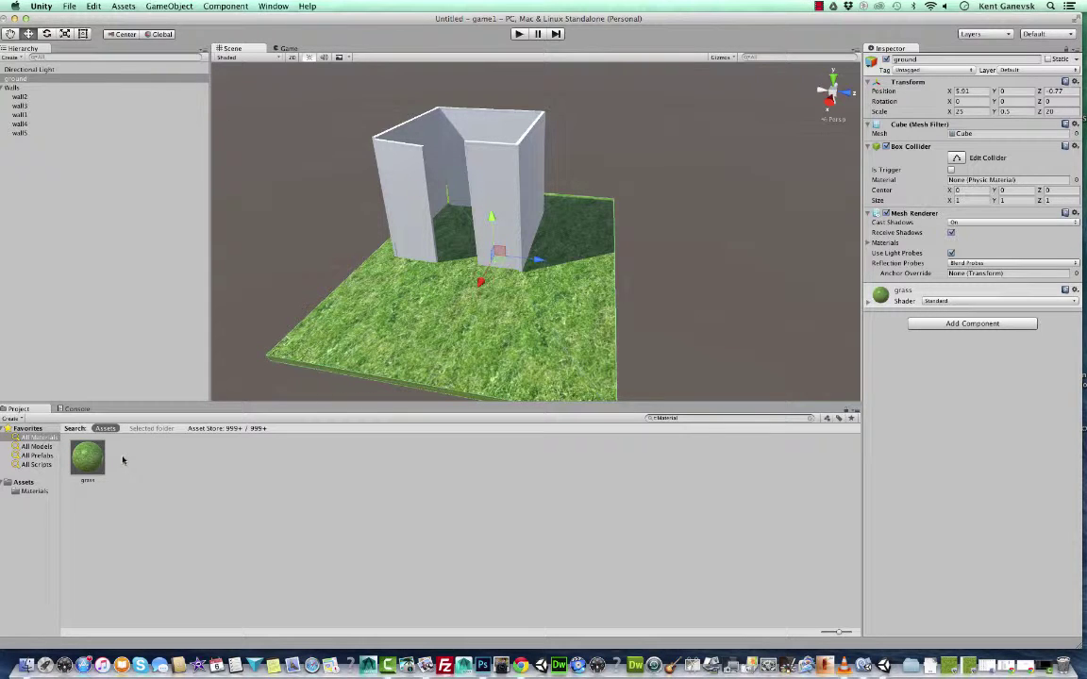
Import redbrick.jpeg from the images folder into the project's Materials folder.
left_click(33, 490)
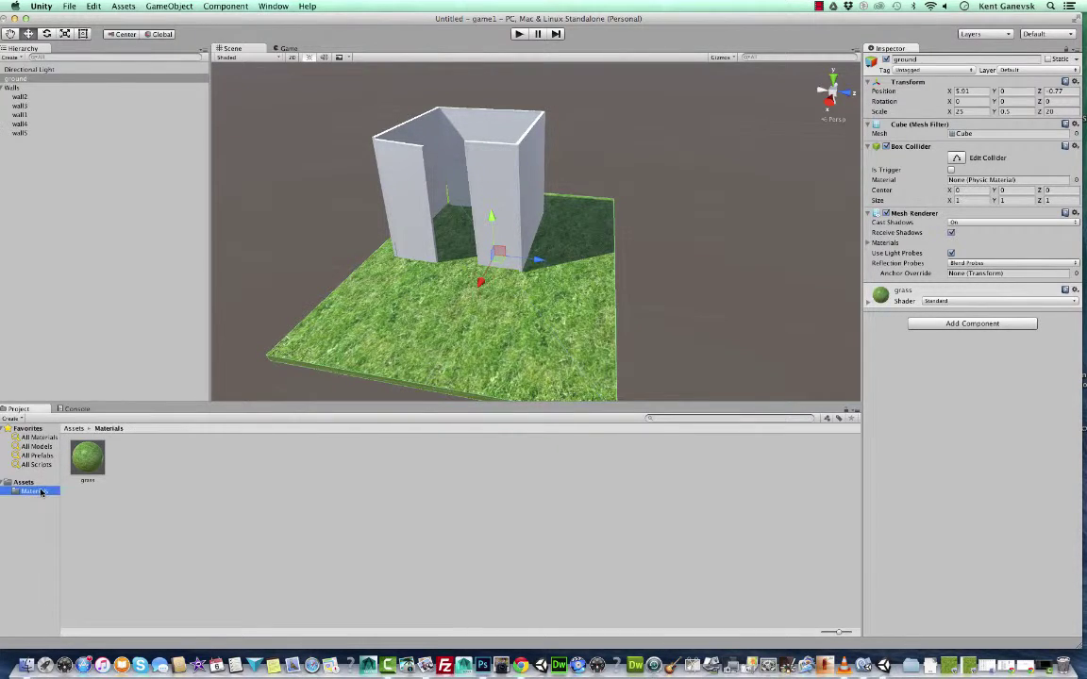
right_click(142, 455)
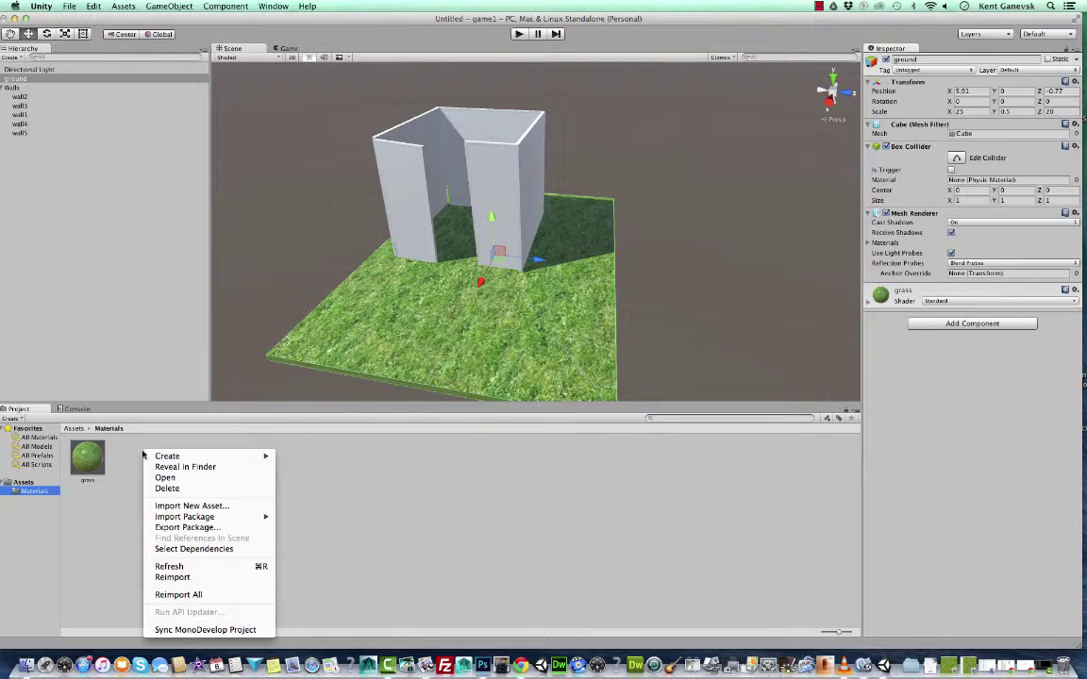
mouse_move(164, 458)
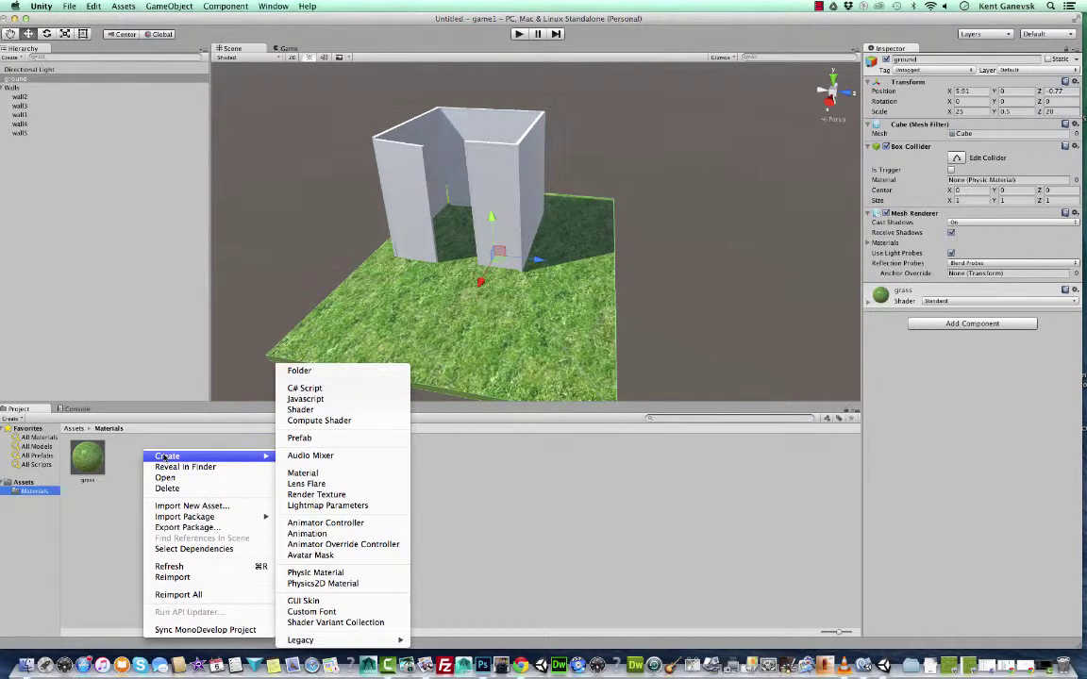
left_click(189, 506)
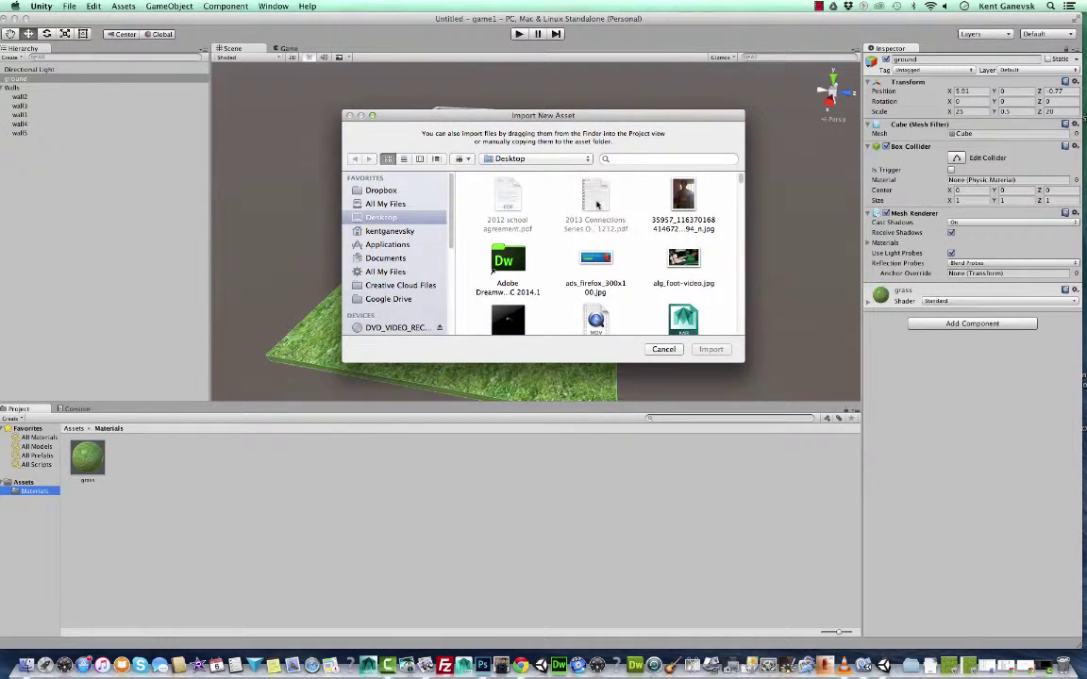
left_click(588, 162)
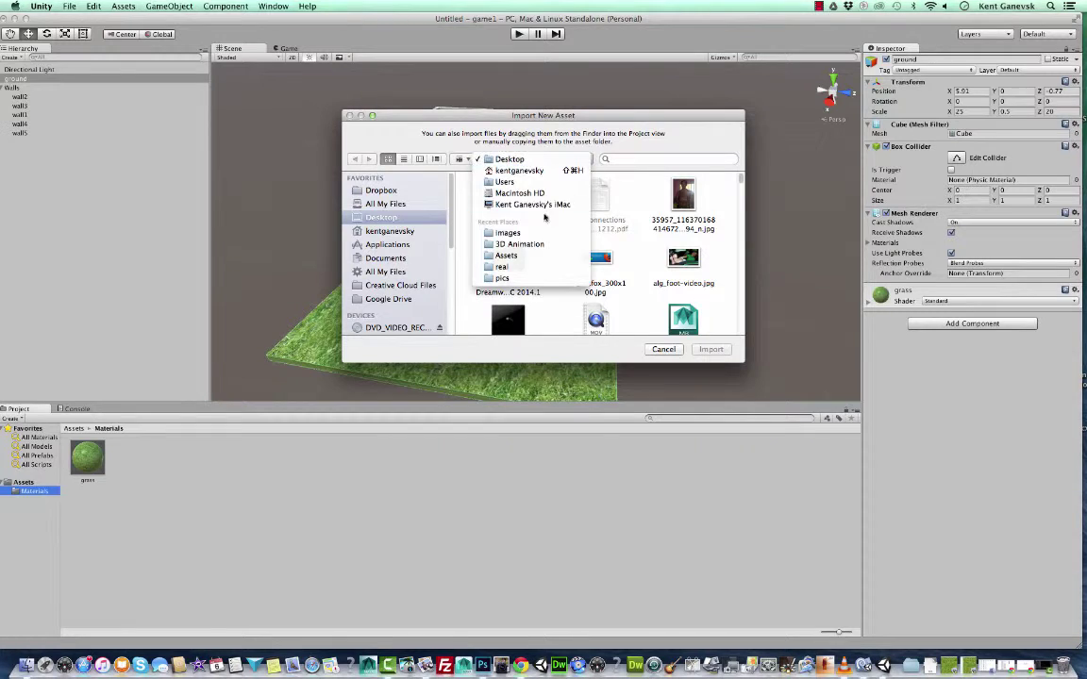
left_click(532, 235)
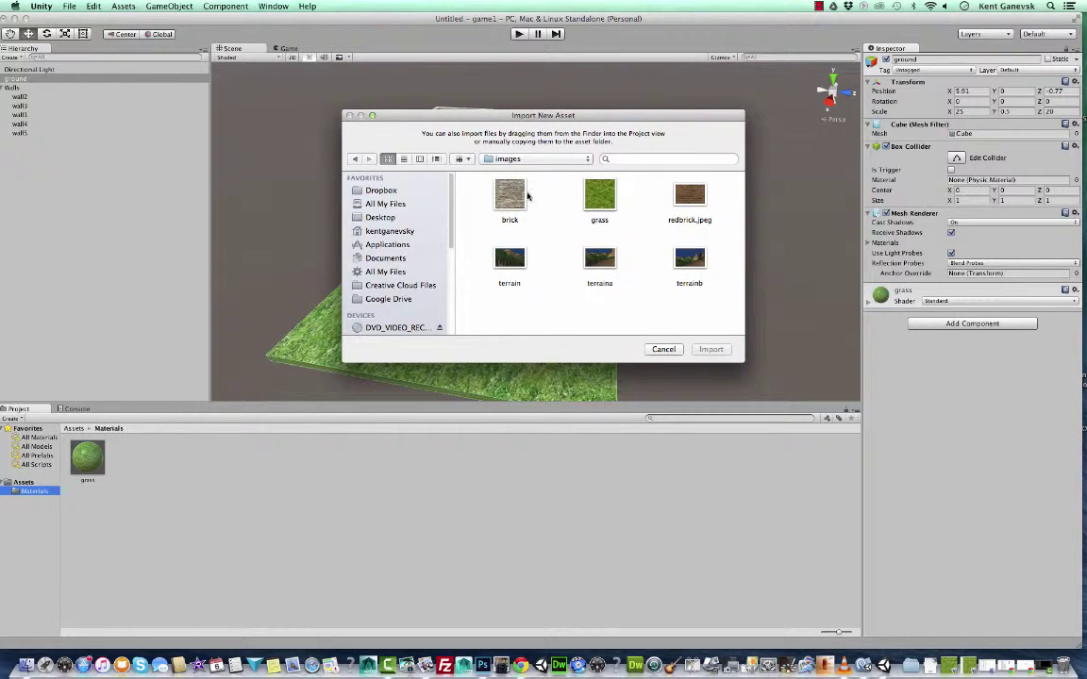
left_click(681, 198)
key("Return")
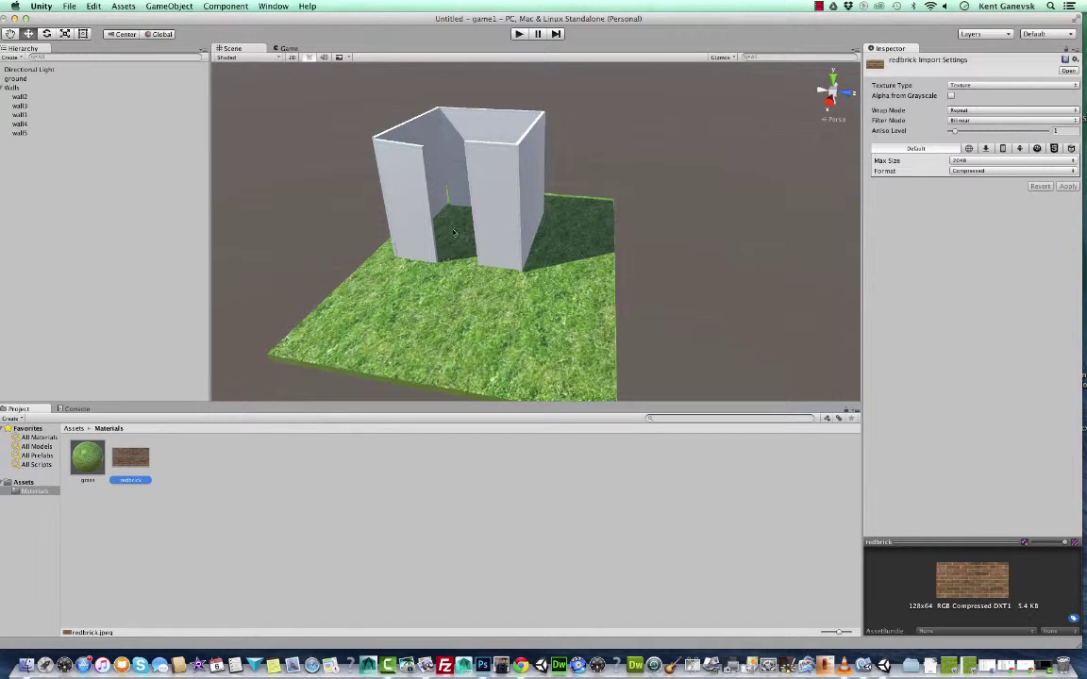
Shift wall2 along Z to about -10.8 and adjust wall4's height to about Y 4.1.
left_click(443, 186)
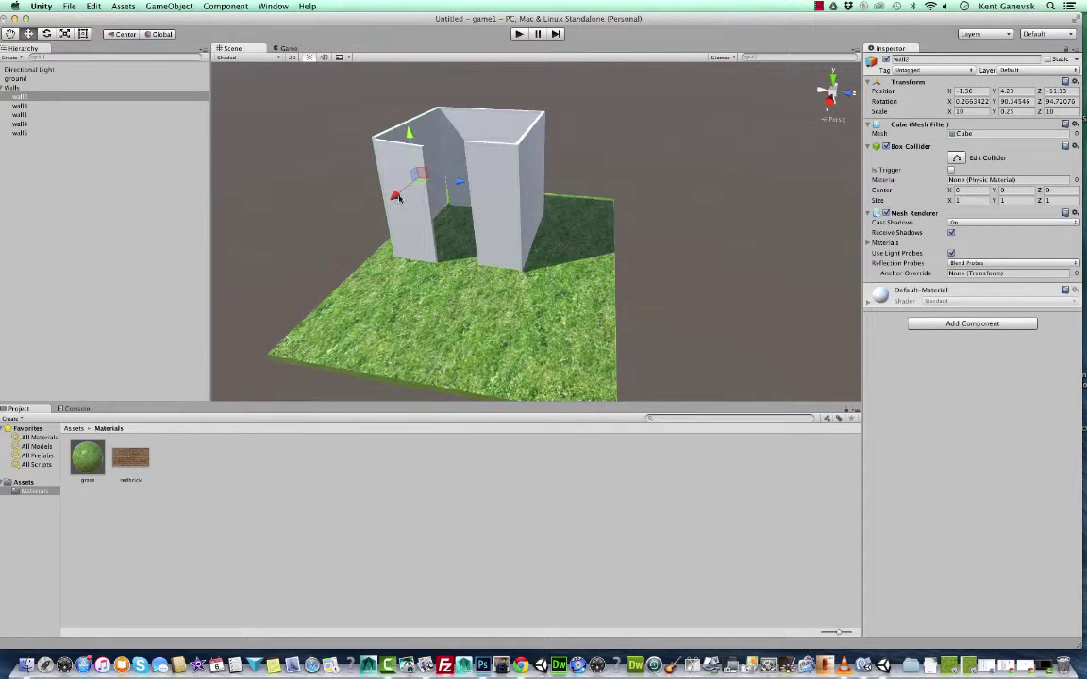
left_click_drag(458, 189, 431, 214)
left_click(415, 205)
left_click_drag(400, 168, 399, 166)
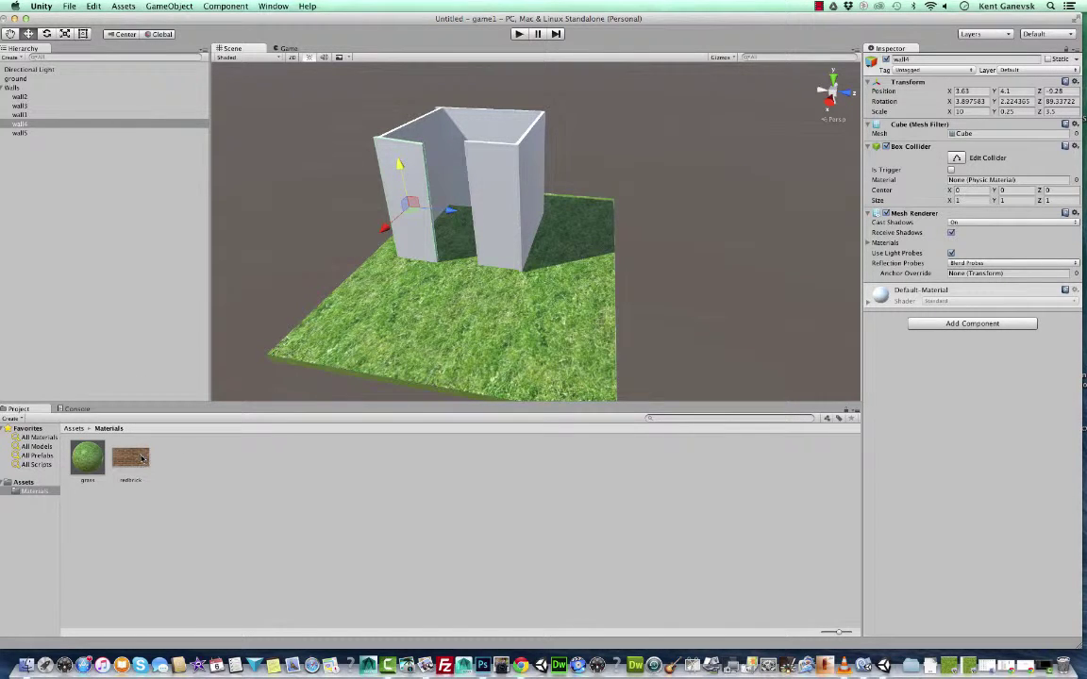
left_click(140, 458)
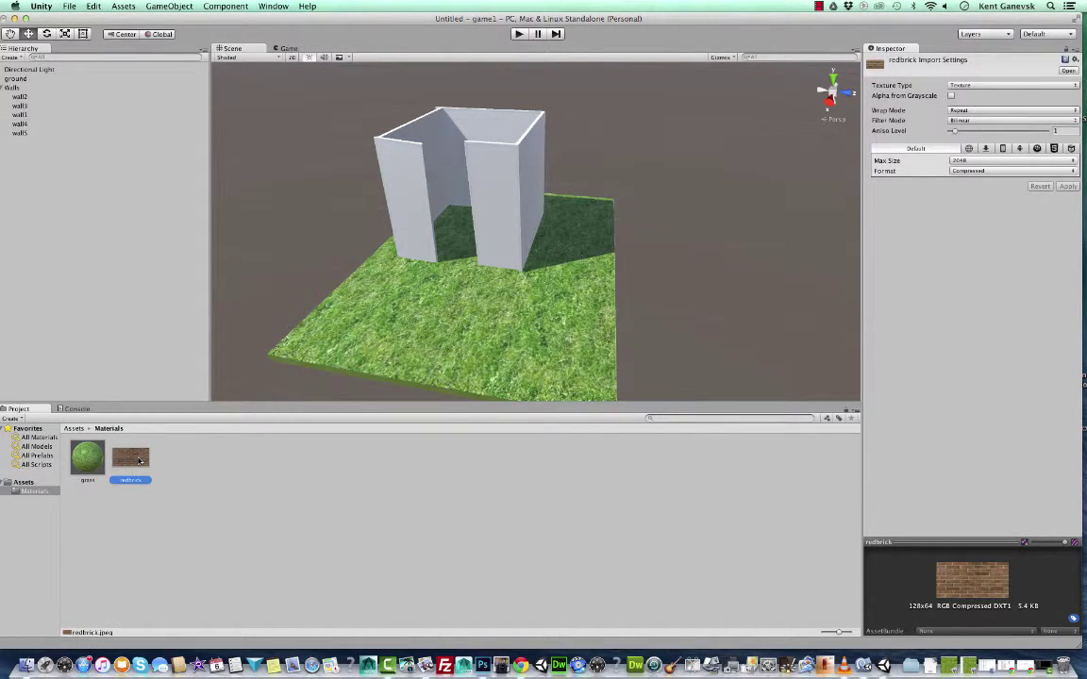
Move wall2 along Z to about -11.14 and raise it to about Y 4.34.
left_click(433, 124)
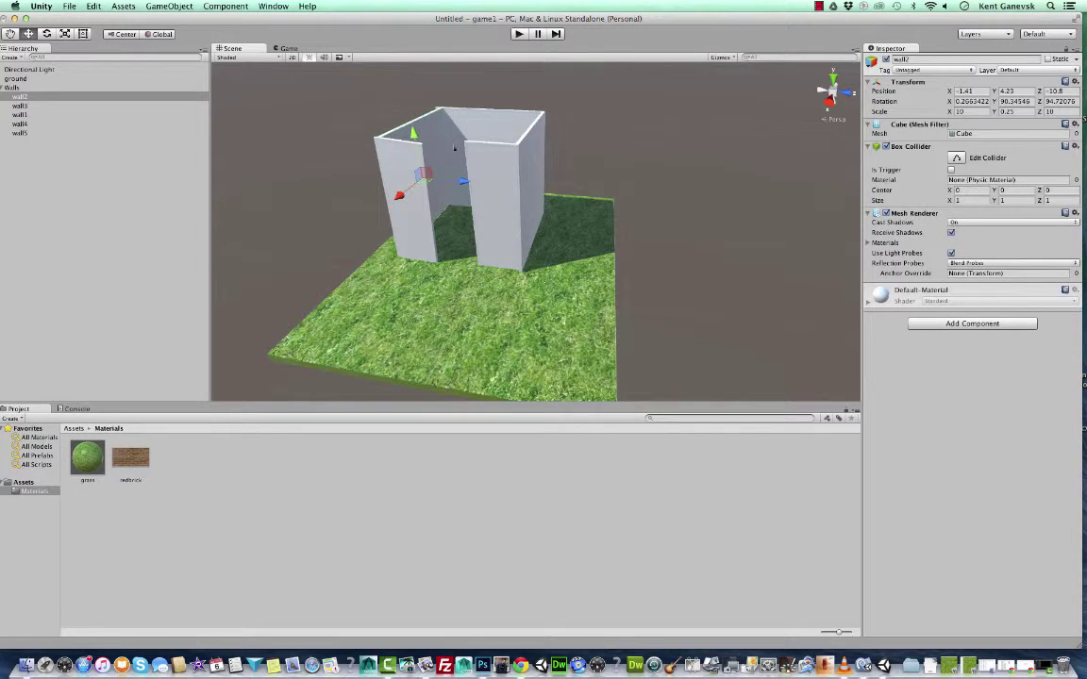
left_click_drag(463, 184, 457, 181)
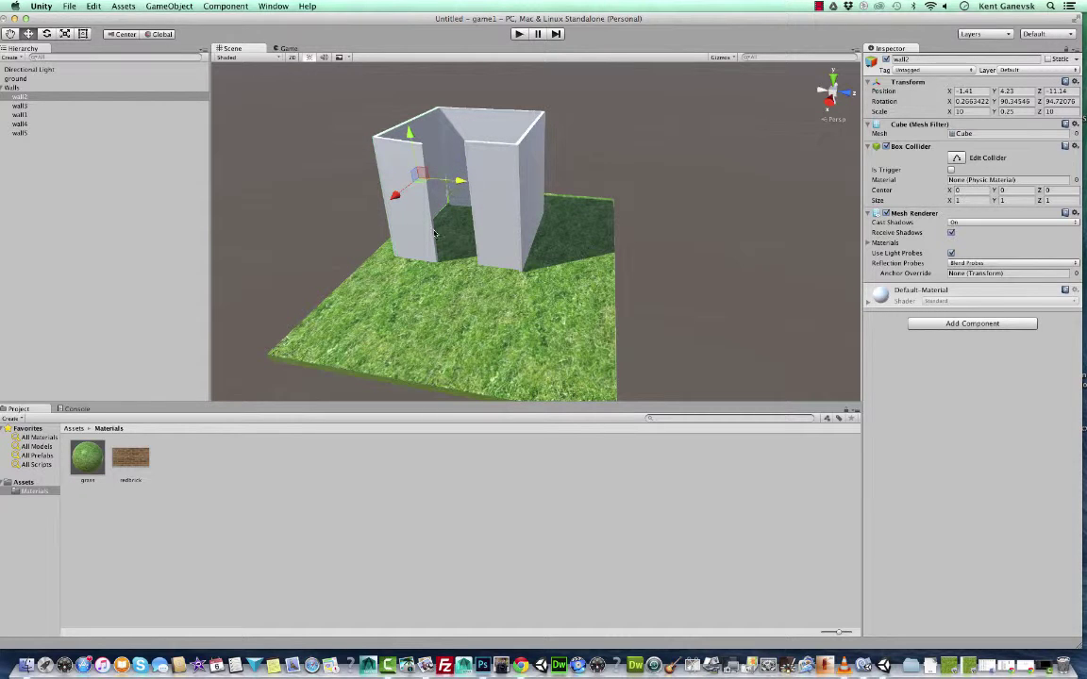
left_click_drag(358, 294, 517, 267, "alt")
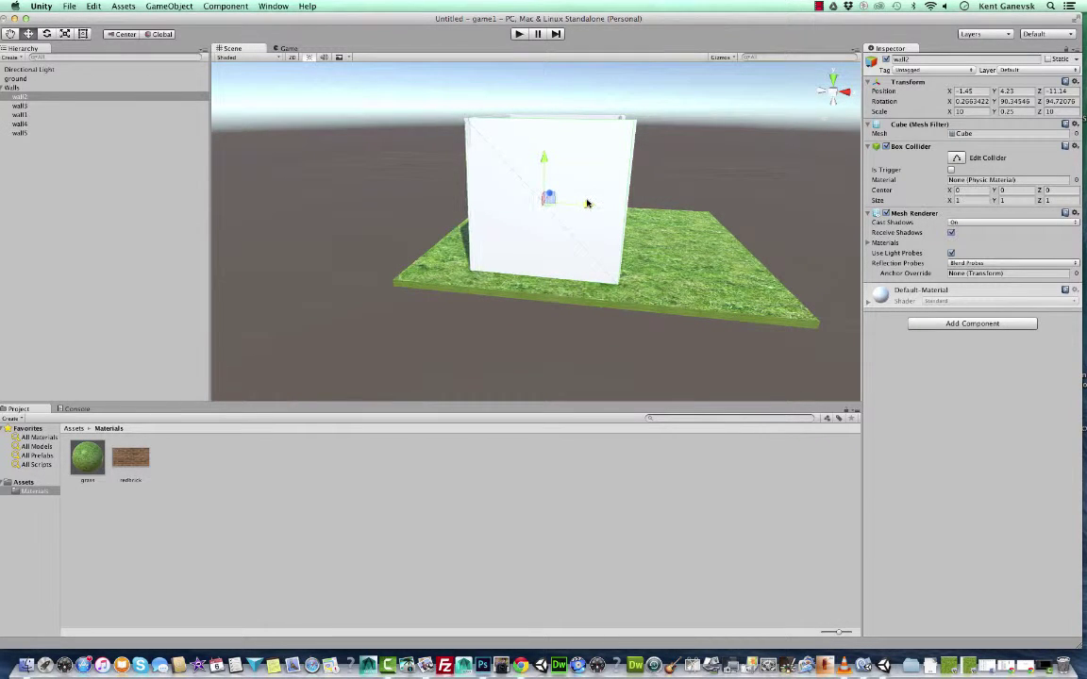
left_click_drag(544, 158, 545, 157)
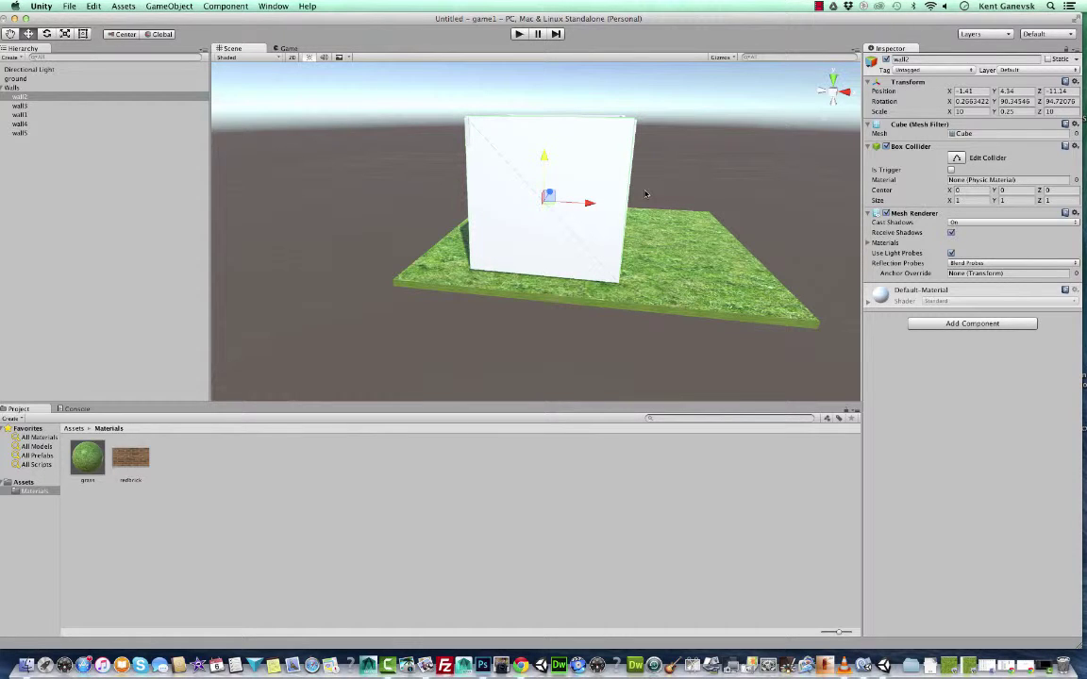
Raise wall4 to about Y 4.22 and shift it along Z to about -9.46, against the side wall.
left_click_drag(664, 206, 479, 179, "alt")
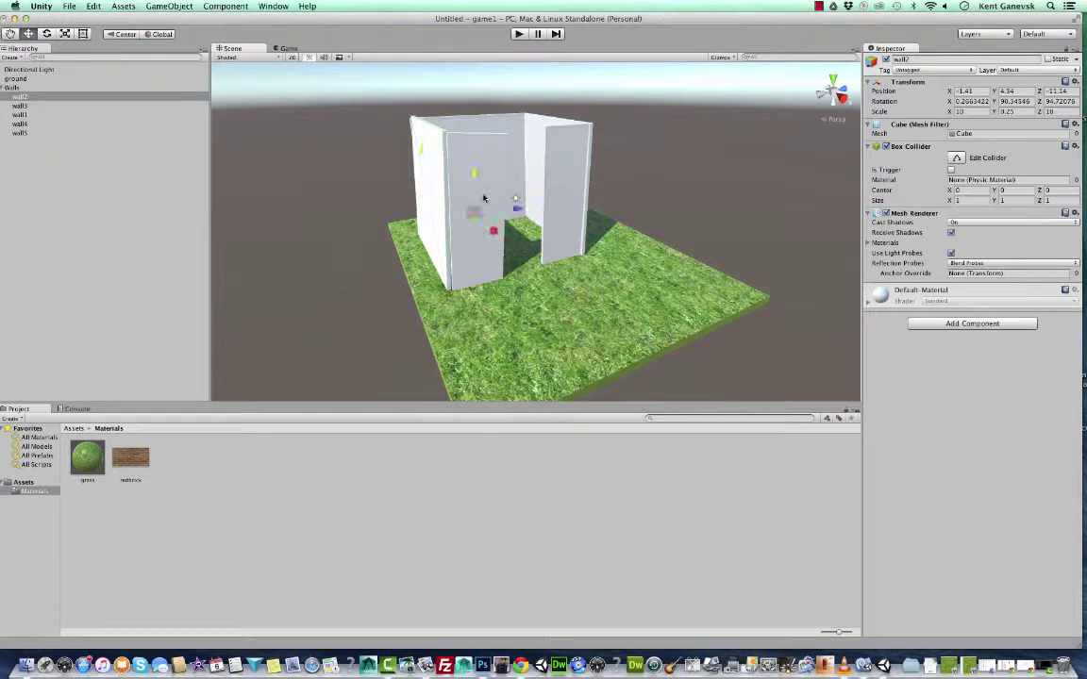
left_click(473, 170)
left_click_drag(516, 202, 516, 204)
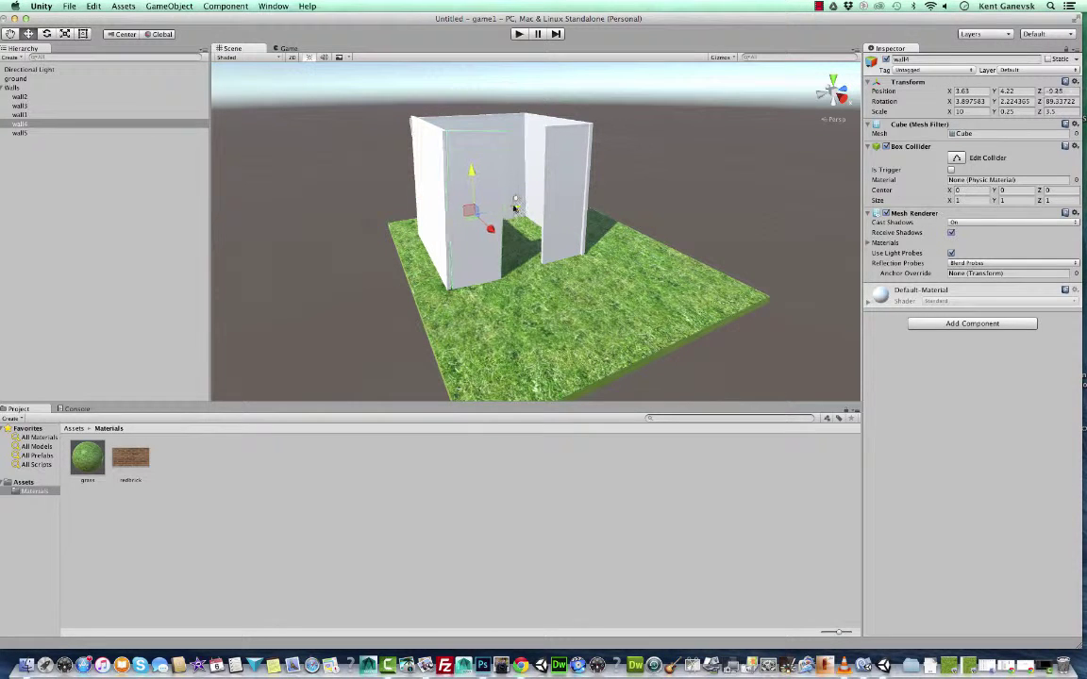
left_click(574, 260)
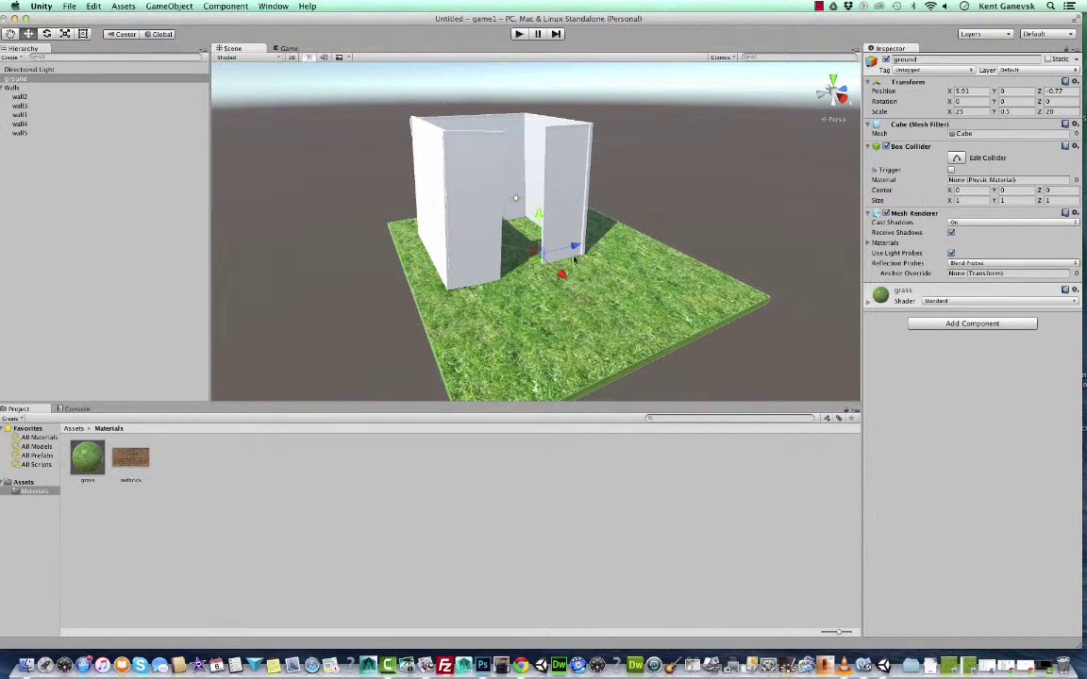
Rotate wall4 slightly to straighten it, to about X 2.32, Y 1.69, Z 89.64.
left_click_drag(572, 262, 533, 274, "alt")
left_click(488, 211)
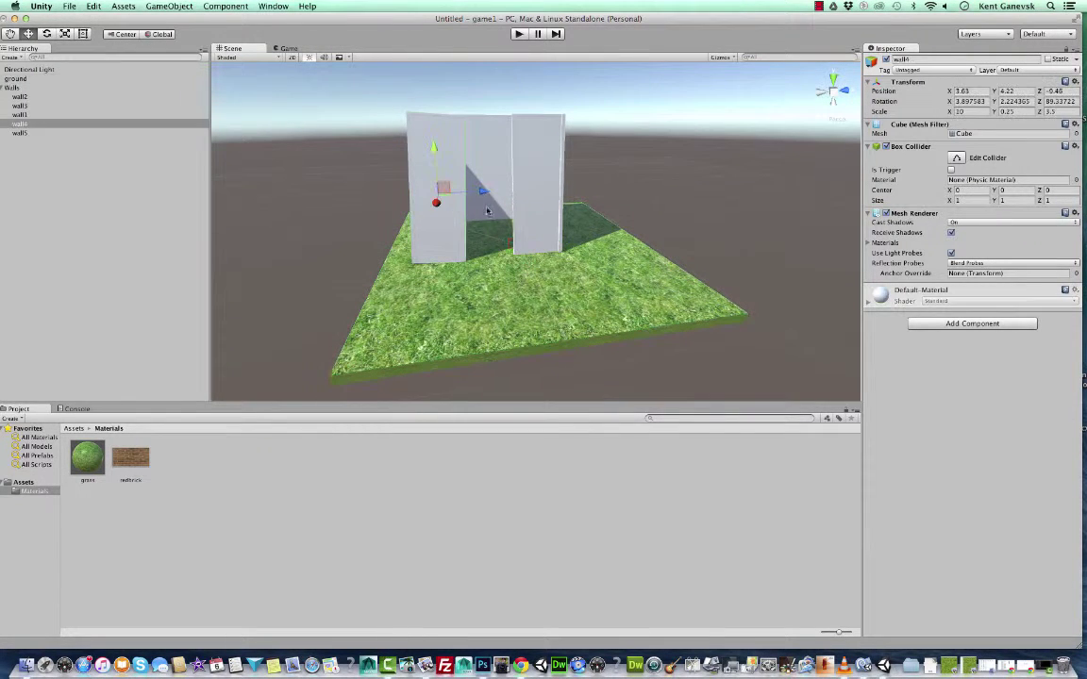
left_click(46, 33)
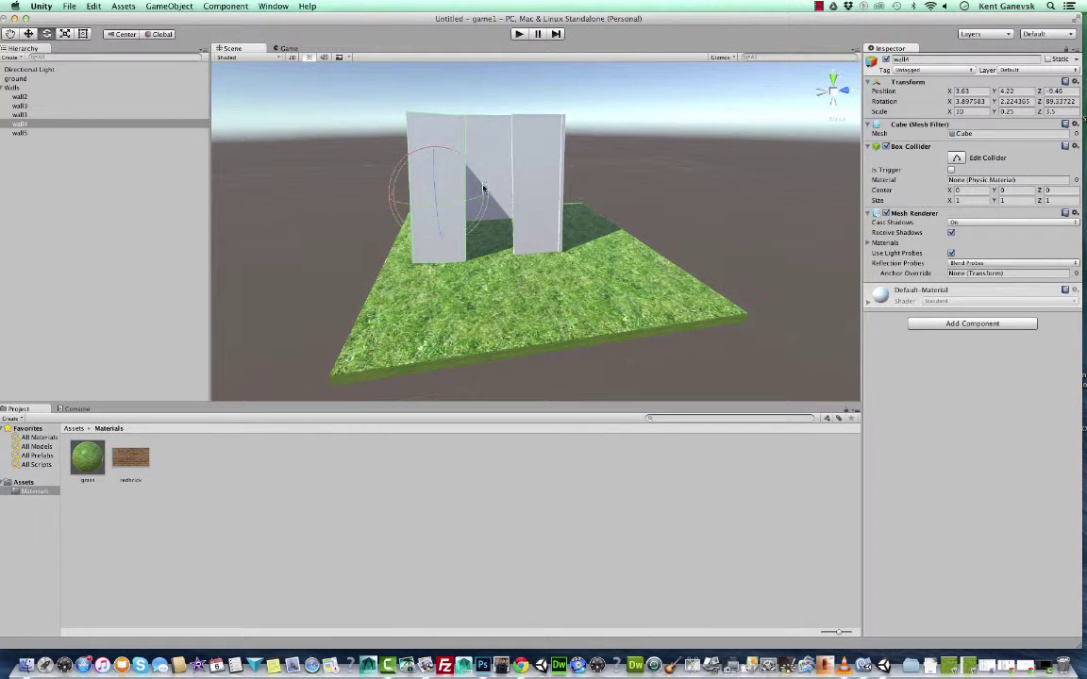
left_click_drag(487, 202, 488, 197)
left_click(30, 34)
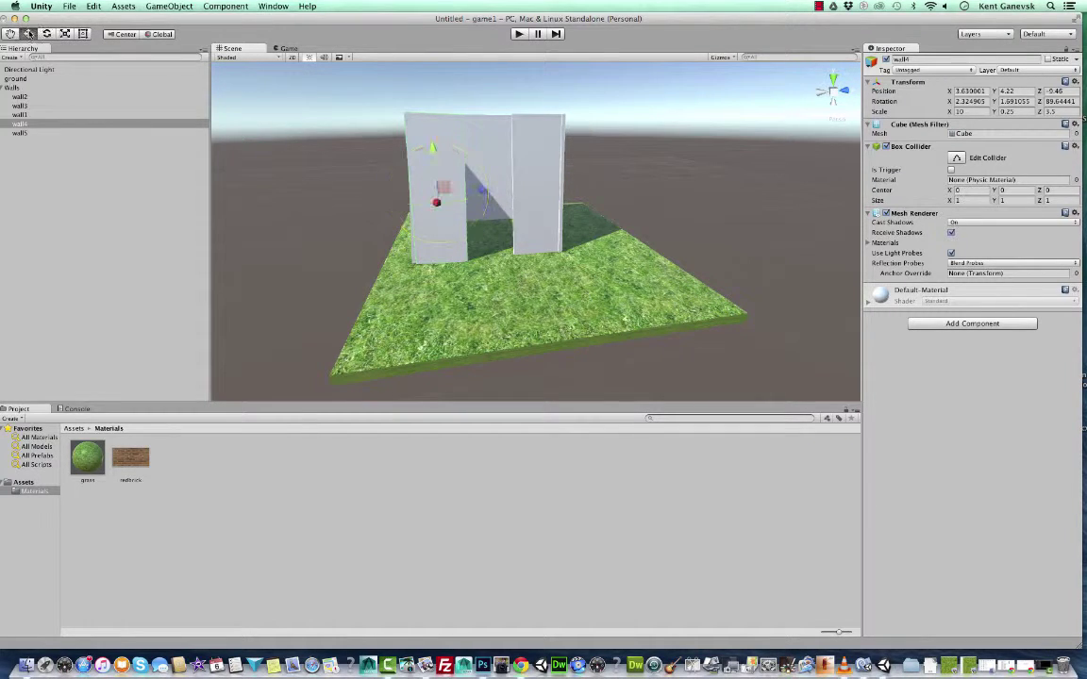
Apply the redbrick texture to all five walls of the structure.
left_click_drag(129, 463, 432, 241)
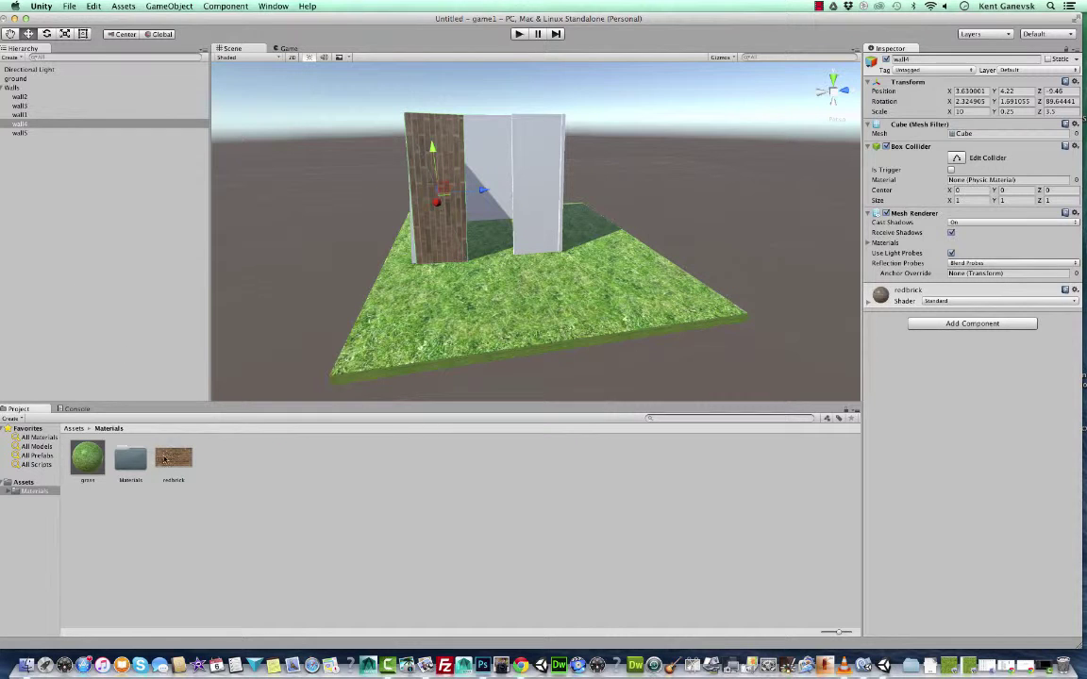
left_click_drag(68, 211, 30, 97)
left_click_drag(170, 451, 110, 321)
left_click_drag(40, 116, 33, 106)
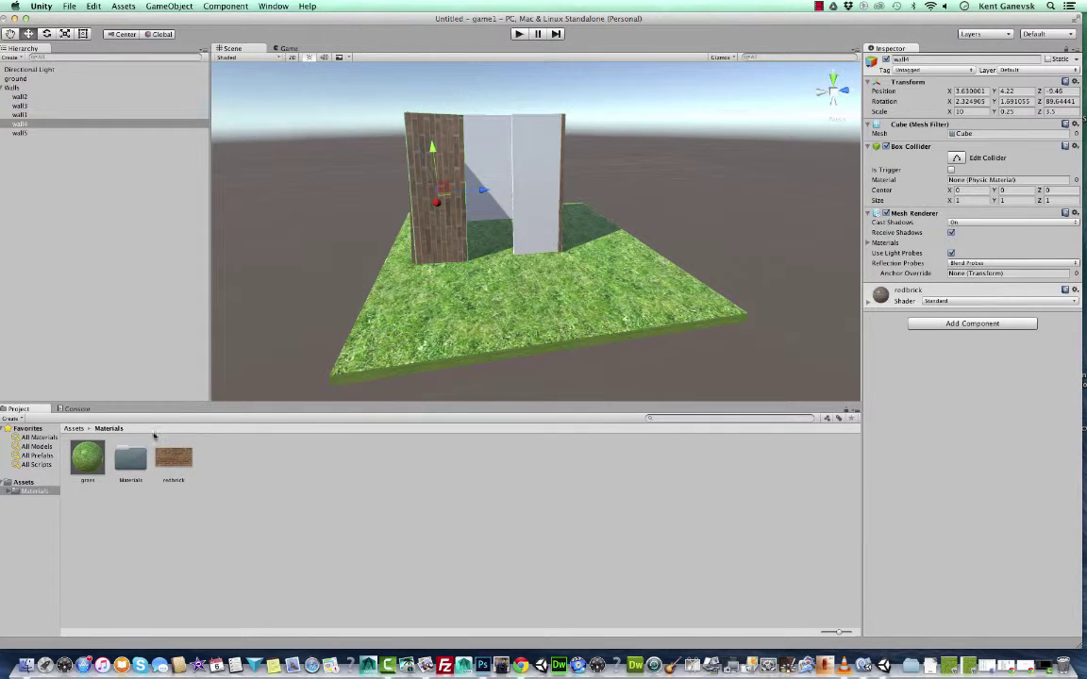
left_click_drag(172, 457, 61, 199)
left_click_drag(42, 134, 43, 134)
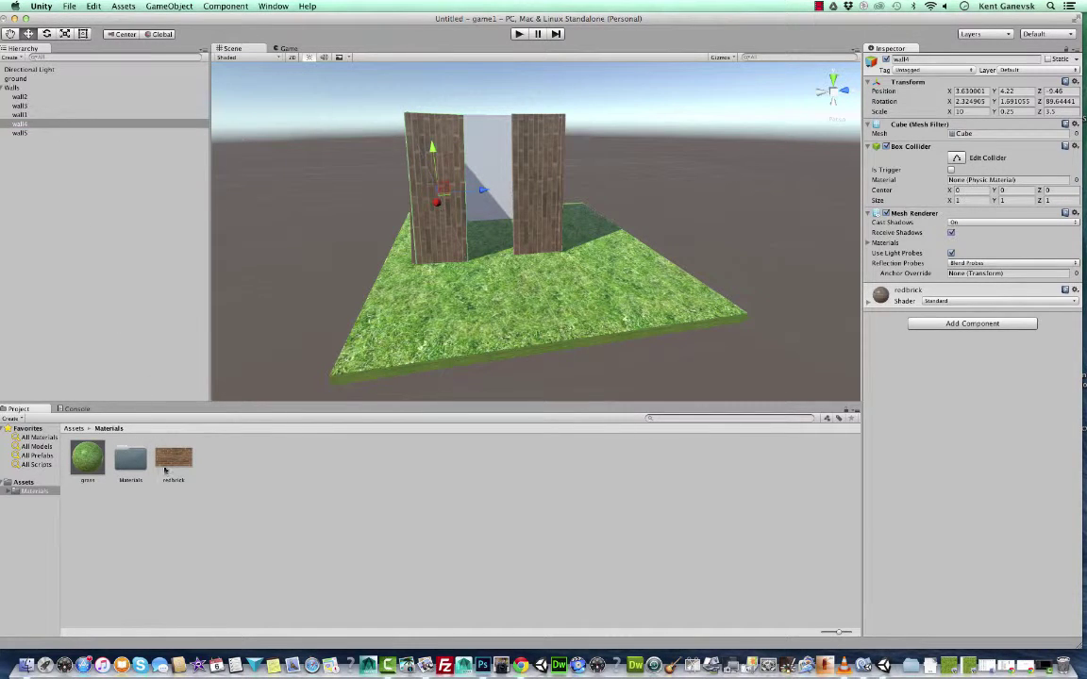
left_click_drag(165, 470, 27, 114)
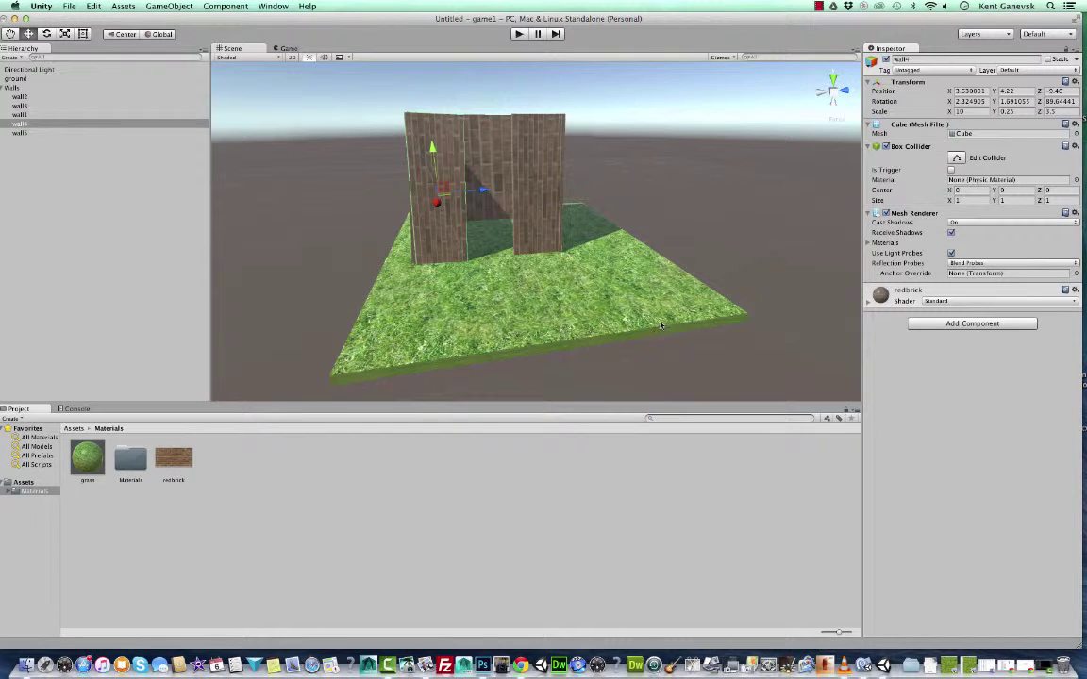
Move wall2 along the Z axis to about -10.8 to close the gap at its corner.
left_click_drag(660, 326, 670, 292, "alt")
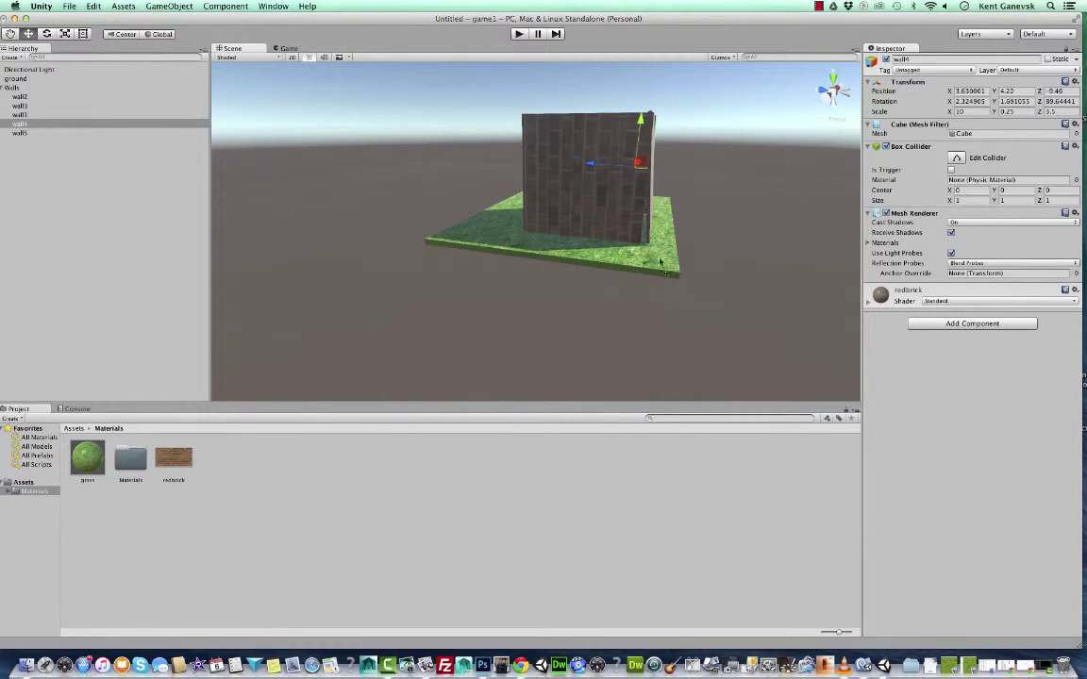
left_click(509, 222)
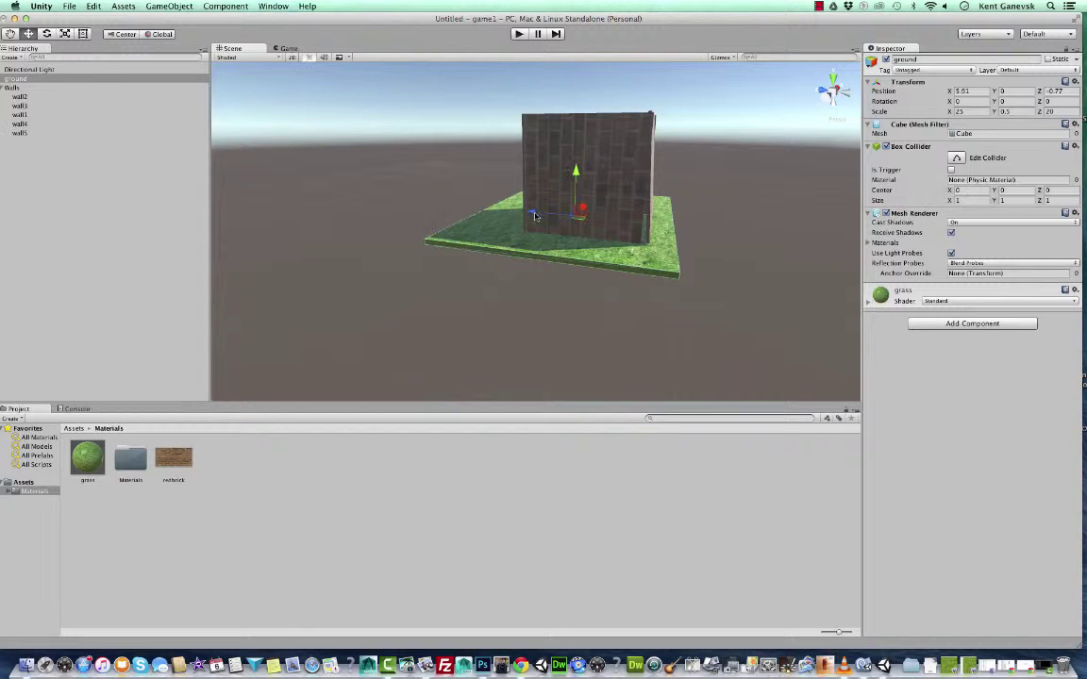
left_click(575, 170)
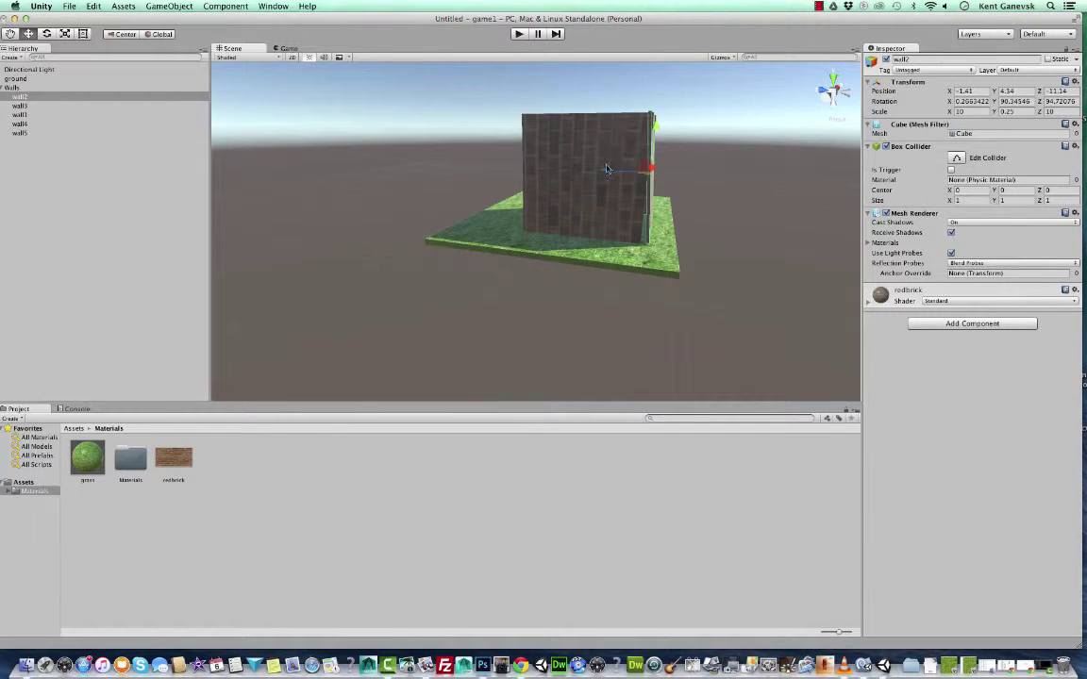
left_click_drag(605, 172, 657, 174)
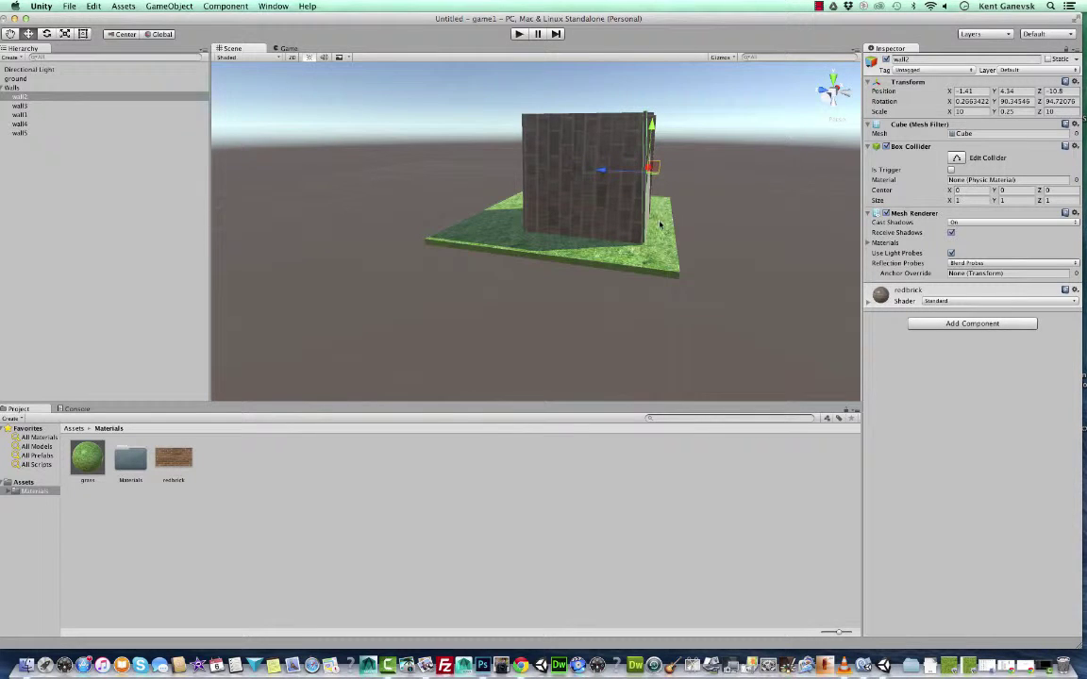
left_click_drag(660, 223, 476, 198, "alt")
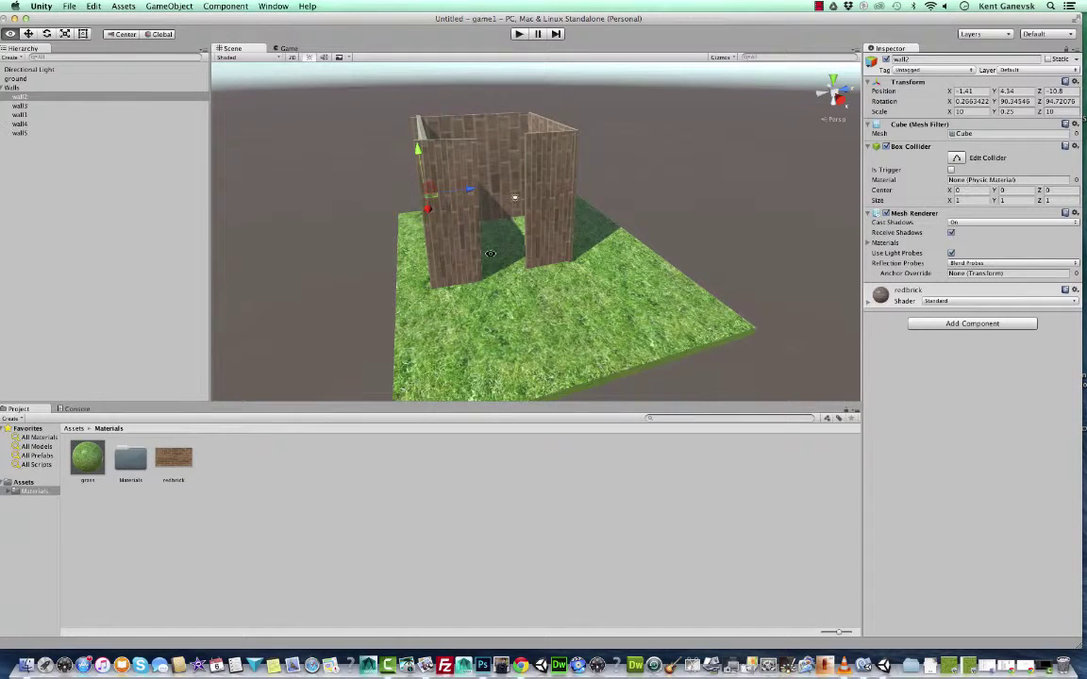
Shift wall4 and wall2 slightly along the Z axis to line up their shared corner, with wall4 at about Z -9.4.
left_click(463, 186)
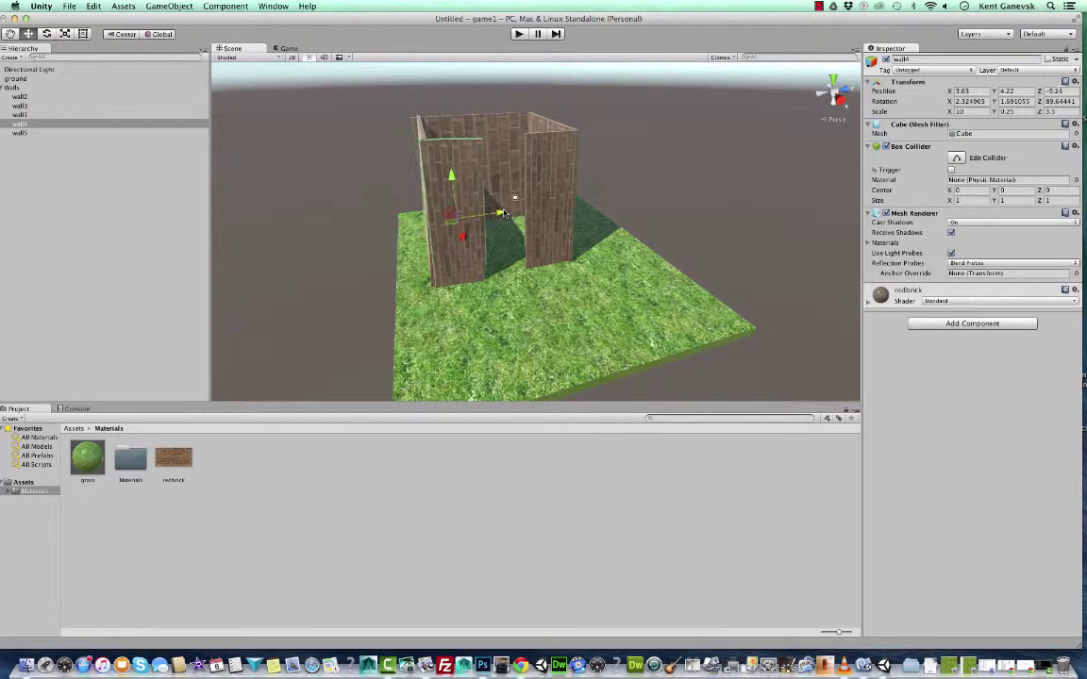
left_click(429, 202)
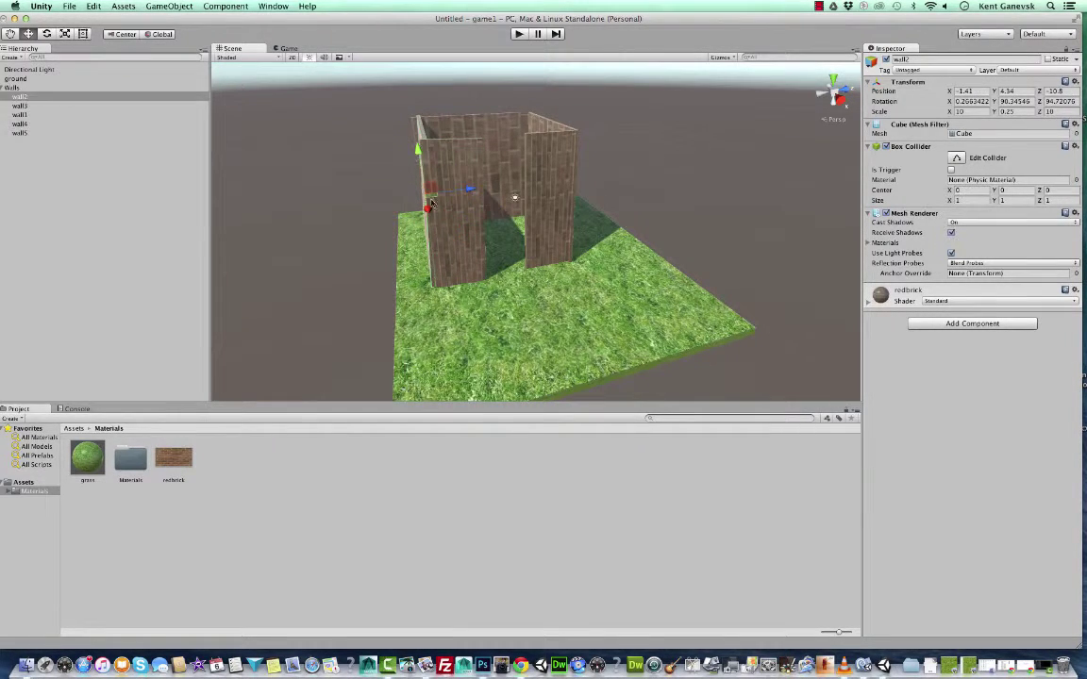
left_click_drag(480, 193, 468, 194)
left_click(481, 209)
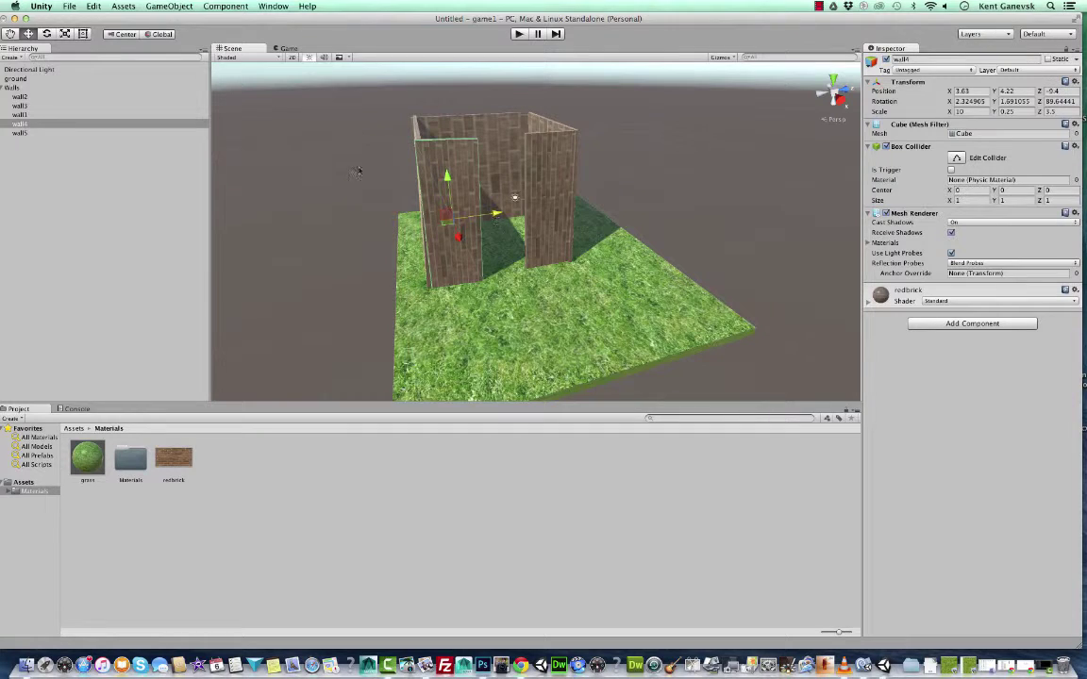
Rotate wall4 slightly to about X 3.42, Y 2.25, Z 89.29 to align it with the side wall.
left_click(48, 34)
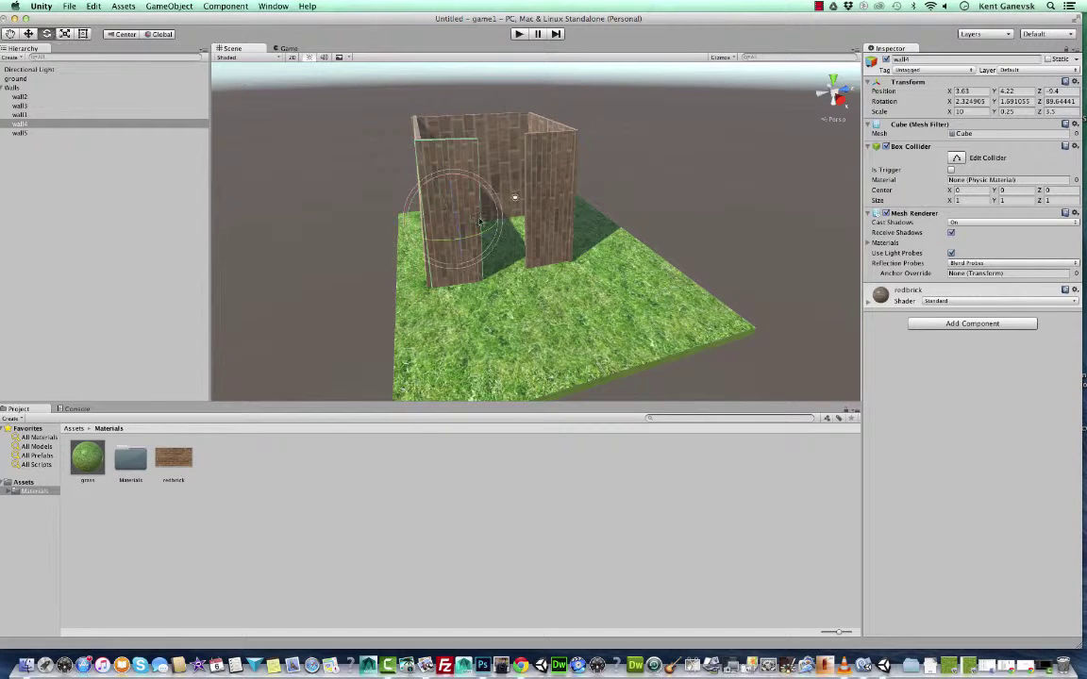
left_click_drag(497, 230, 491, 230)
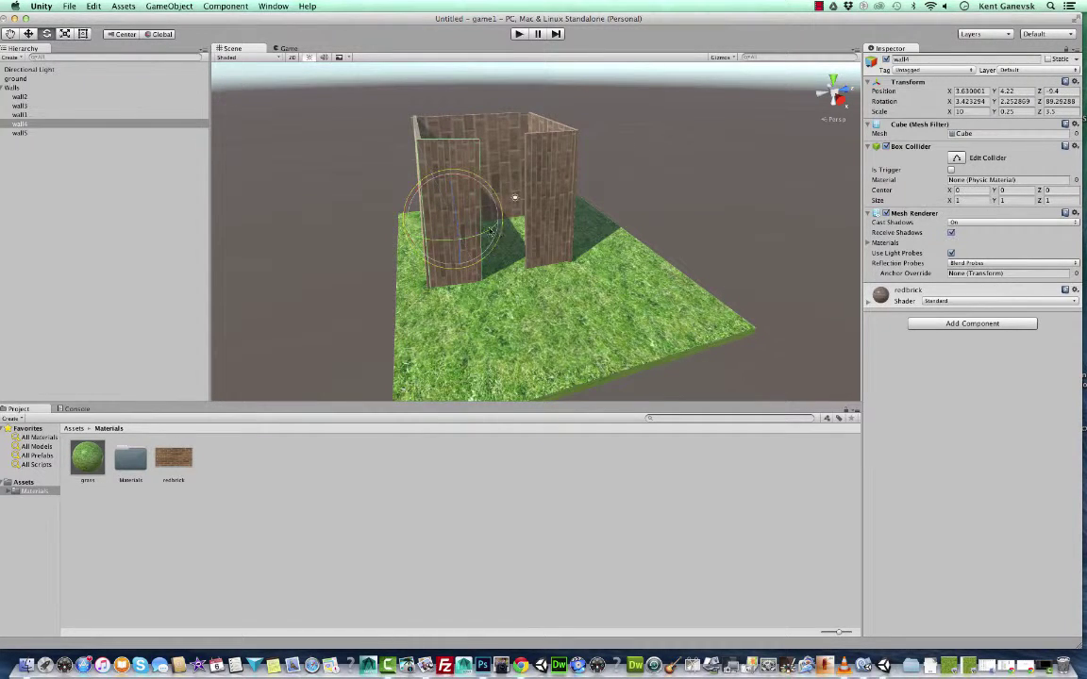
key("w")
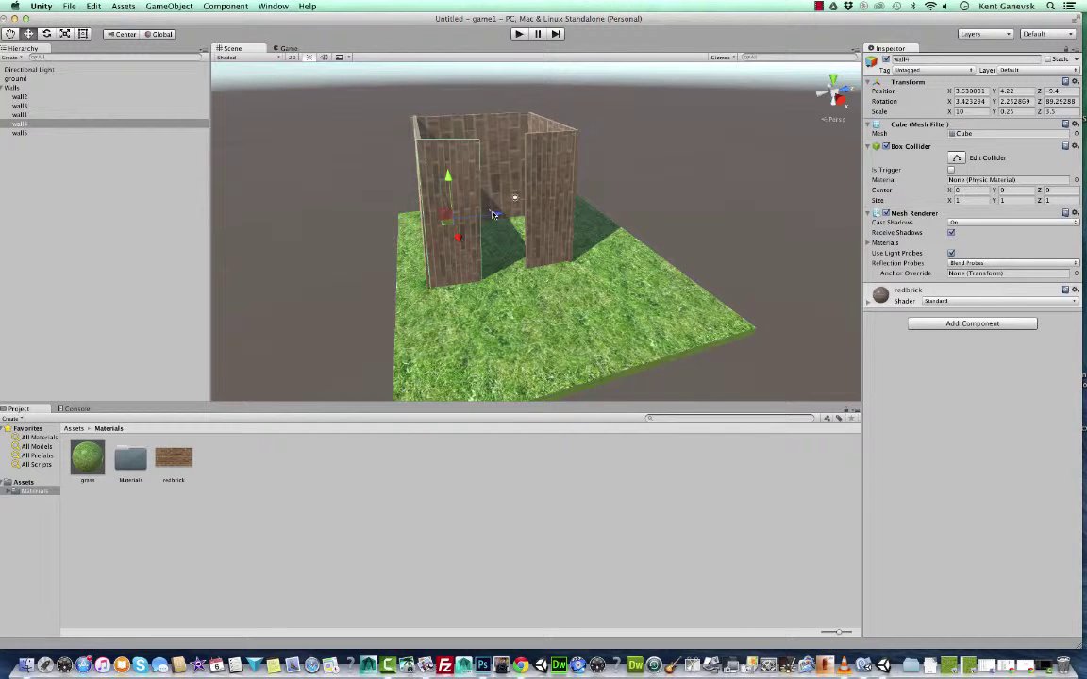
left_click_drag(494, 217, 494, 218)
key("Down")
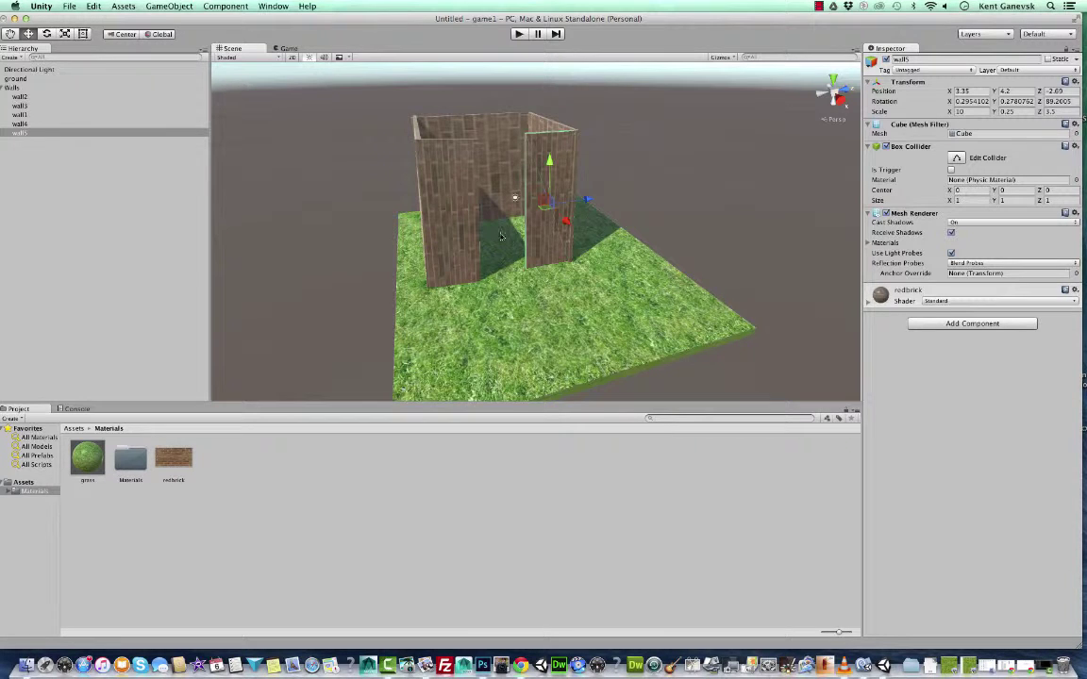
Create a plane object and move it inside the walled structure to about X 0.7, Y 4.55, Z -2.85.
left_click_drag(499, 341, 432, 317, "alt")
left_click(151, 7)
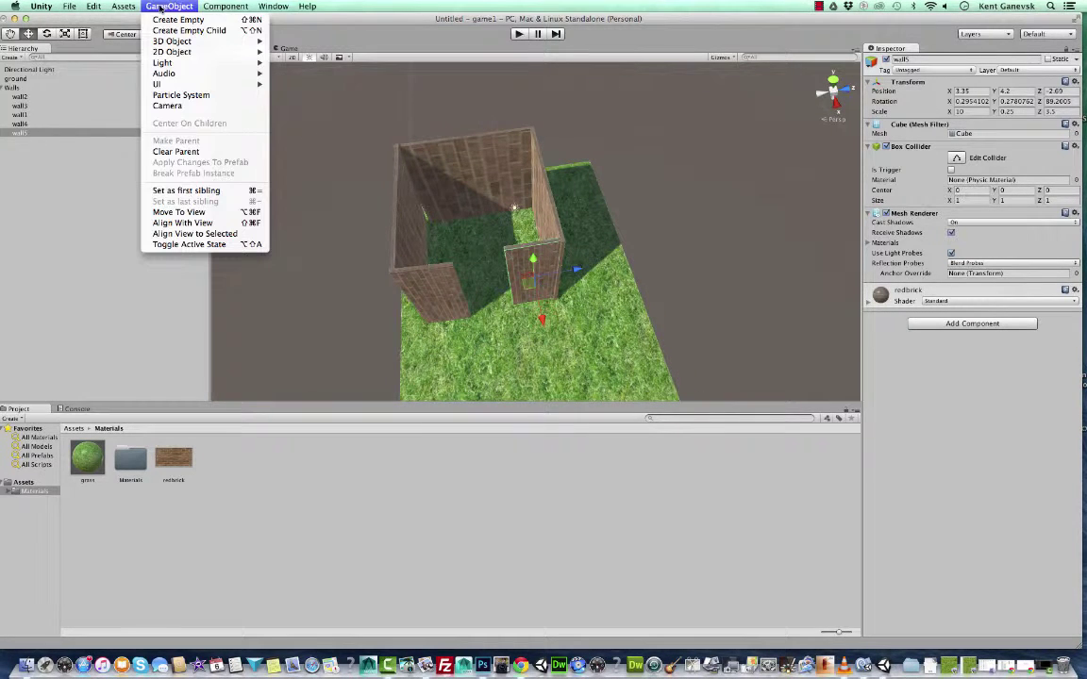
mouse_move(190, 46)
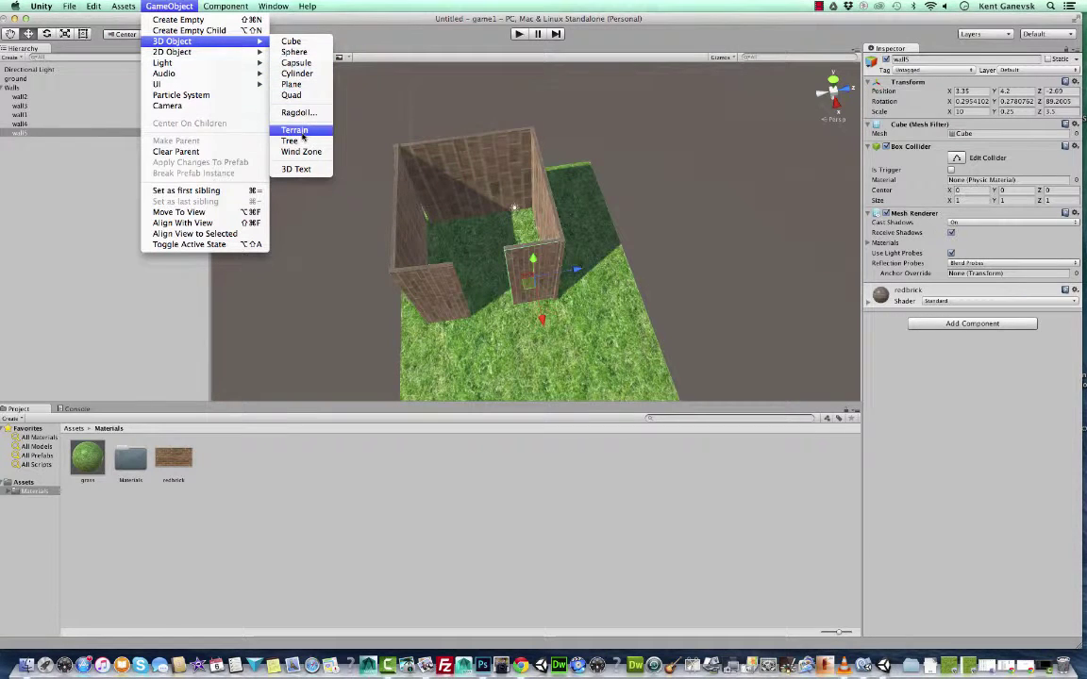
left_click(291, 85)
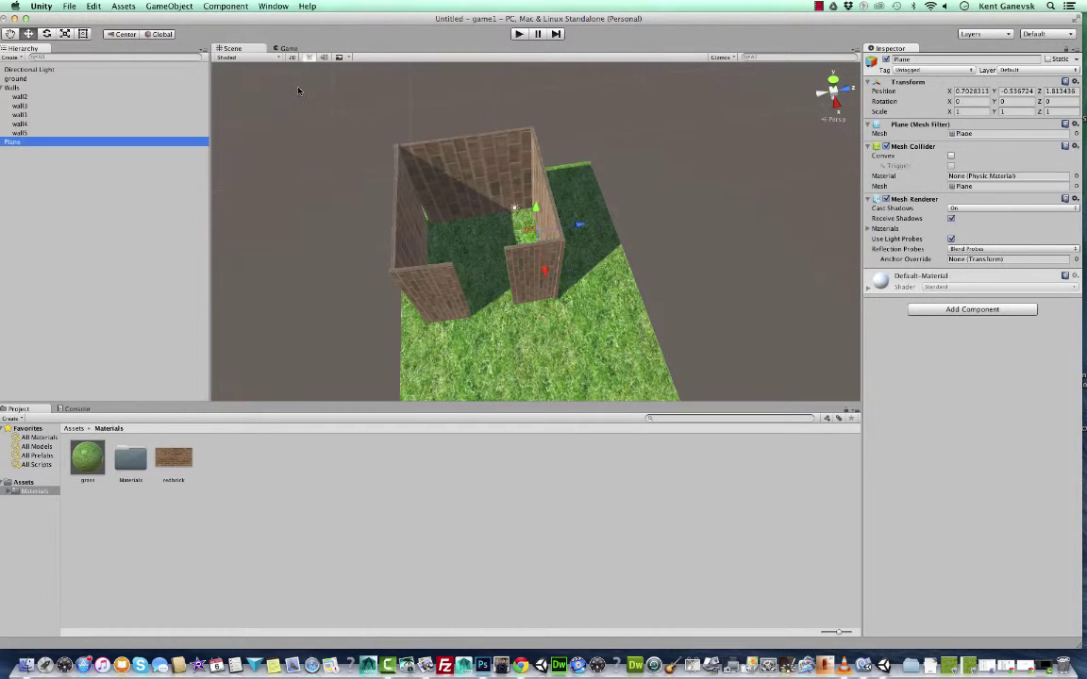
left_click_drag(582, 223, 533, 236)
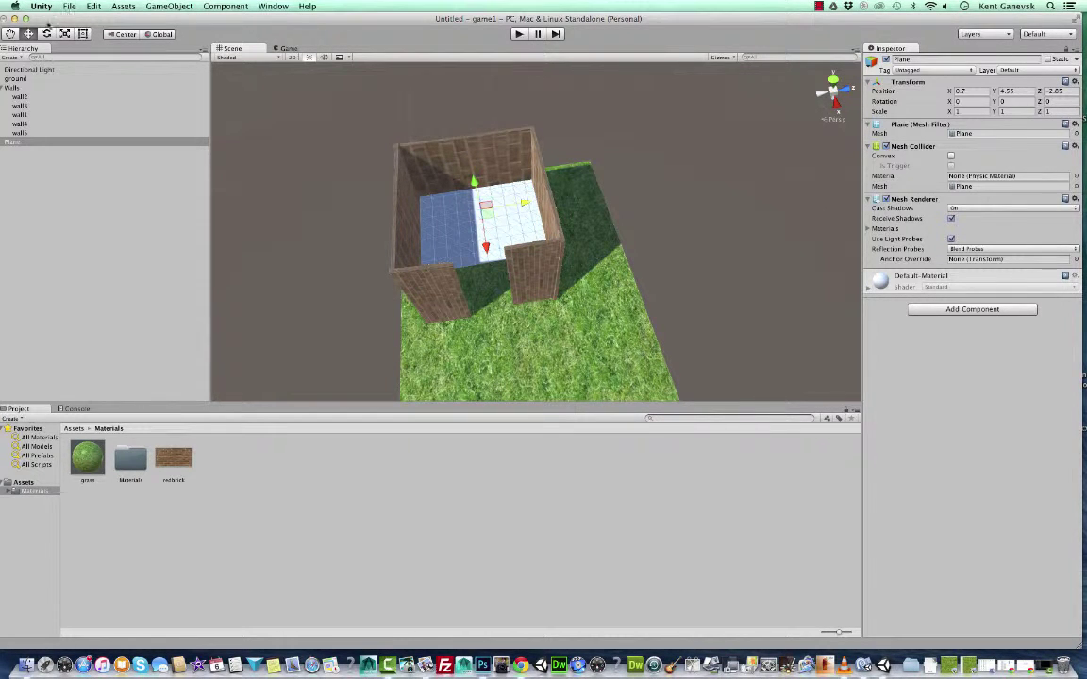
Stretch the plane to an X scale of about 1.4 and lower it to about Y 2.19.
left_click(65, 33)
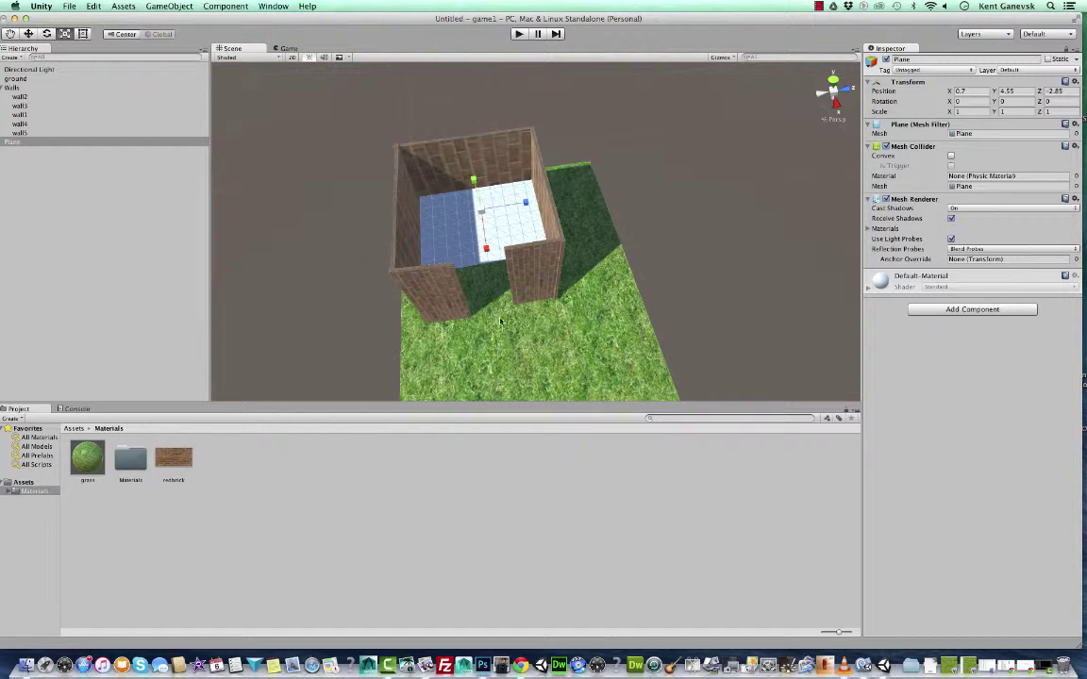
mouse_move(485, 251)
left_mouse_down()
mouse_move(489, 279)
mouse_move(488, 270)
left_mouse_up()
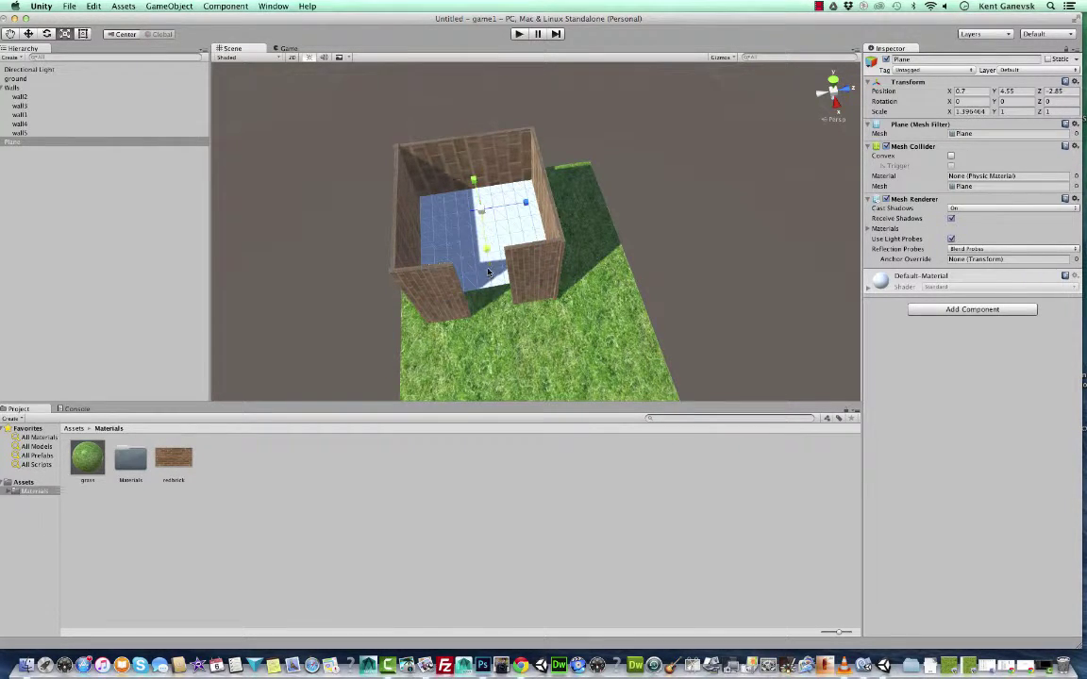
left_click(28, 33)
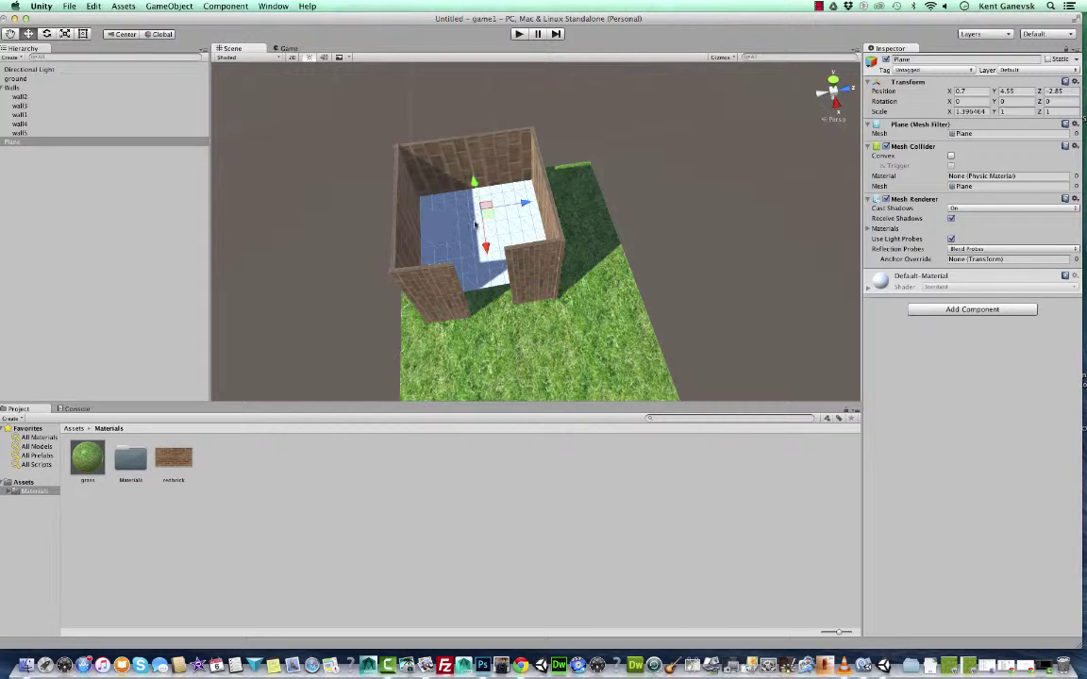
left_click_drag(473, 177, 478, 208)
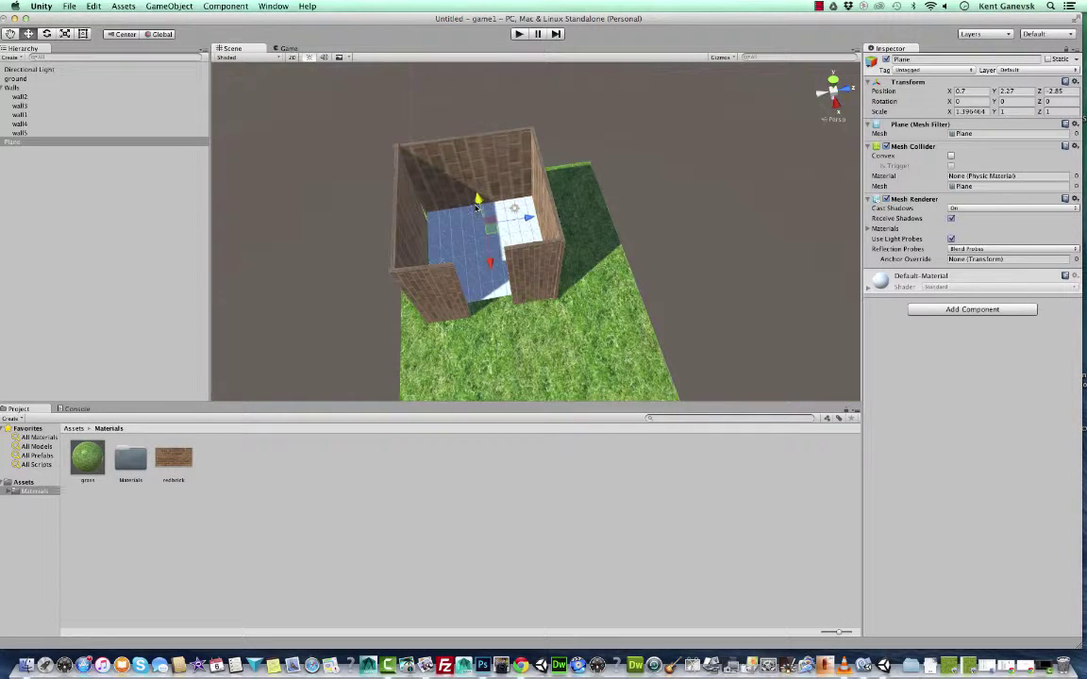
Try X scales of about 1.44 and 0.52 on the plane to fit it between the walls.
key("w")
key("e")
key("r")
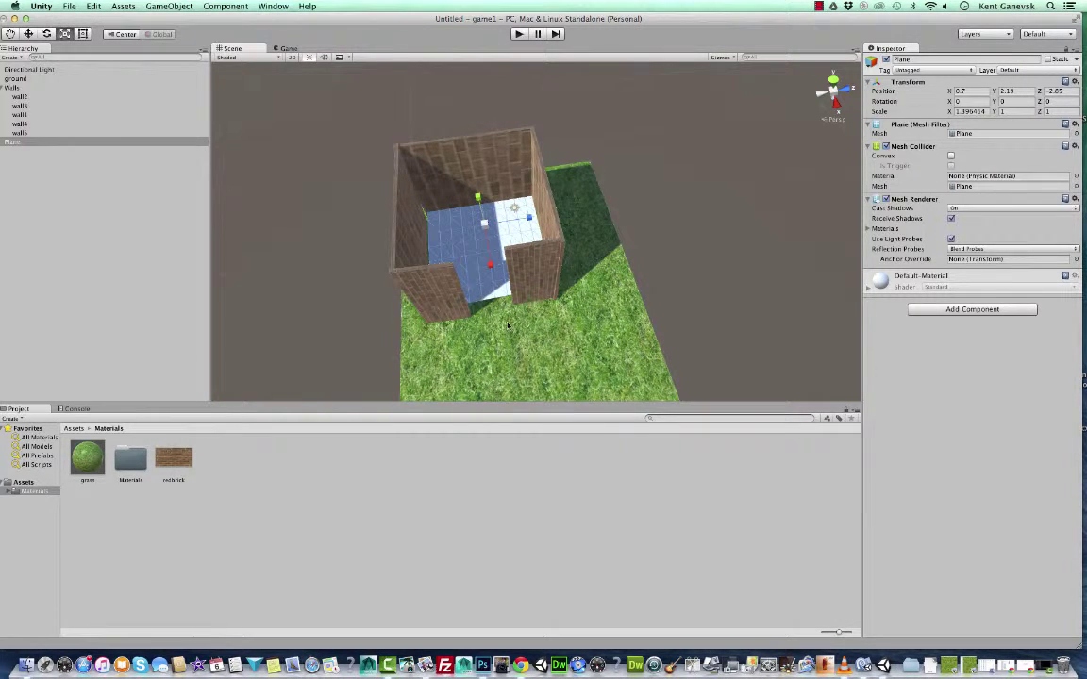
left_click_drag(493, 270, 491, 274)
left_click_drag(519, 330, 590, 296, "alt")
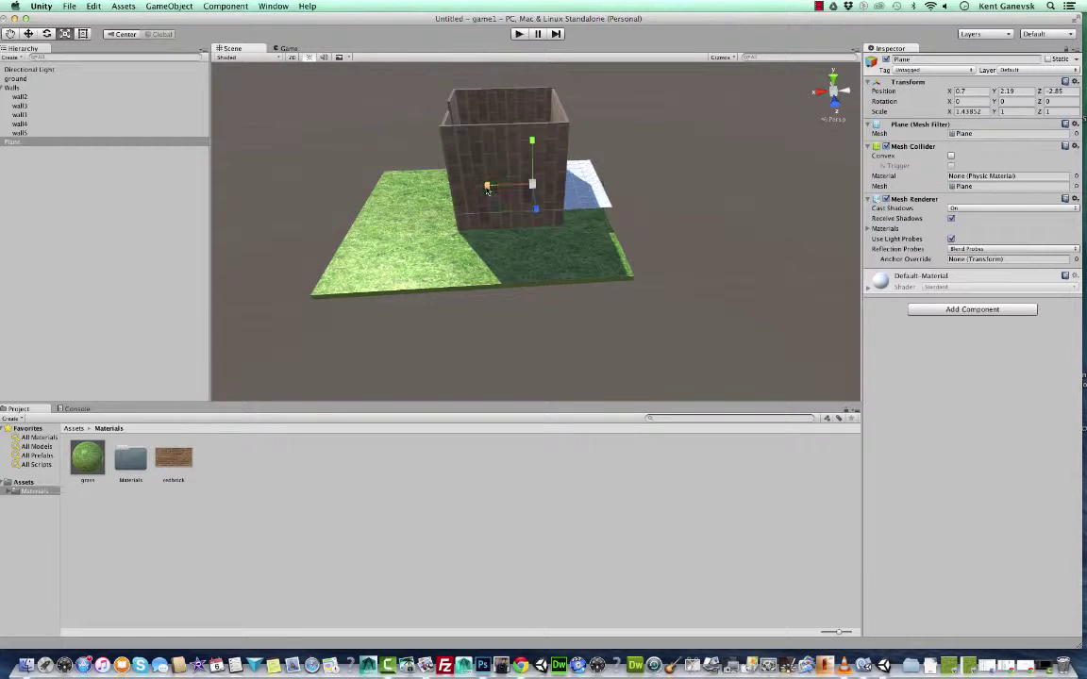
left_click_drag(486, 186, 521, 194)
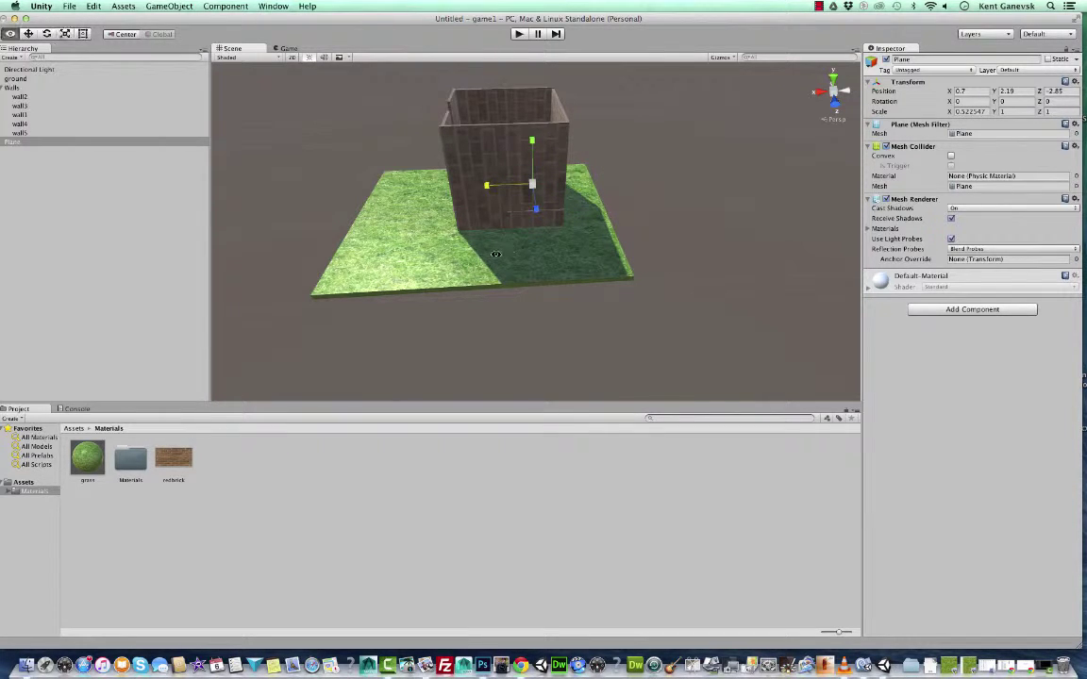
Enlarge the plane to an X scale of about 1.35 and move it along the X axis to about 3.24.
left_click_drag(478, 254, 558, 298)
left_click_drag(396, 223, 483, 269)
left_click(483, 267)
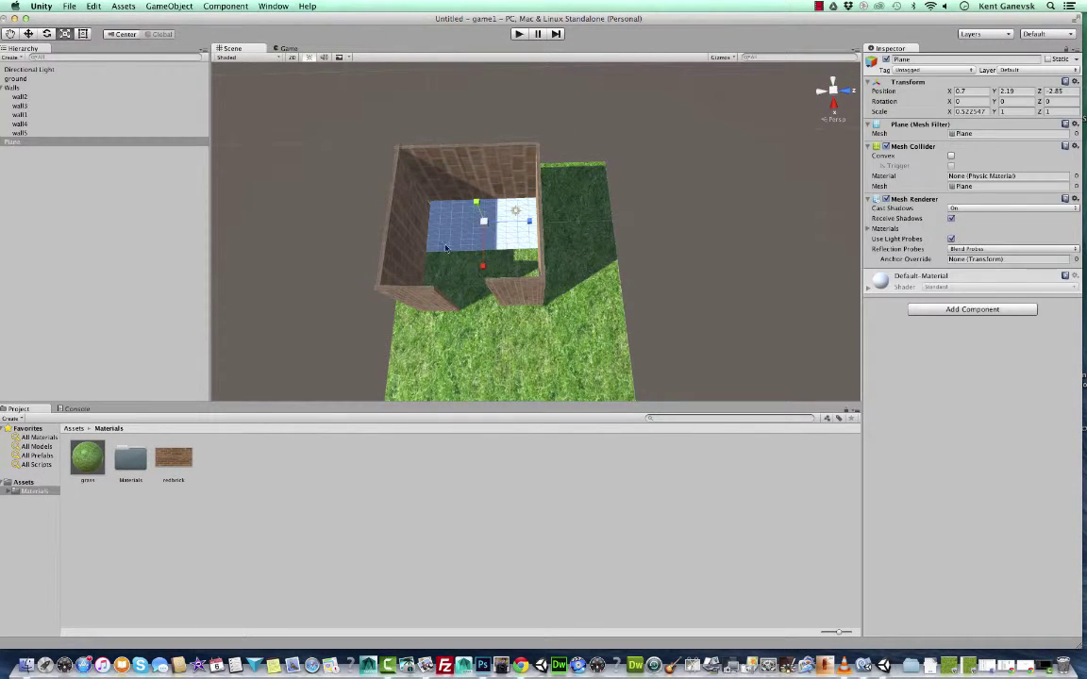
left_click_drag(483, 271, 403, 369)
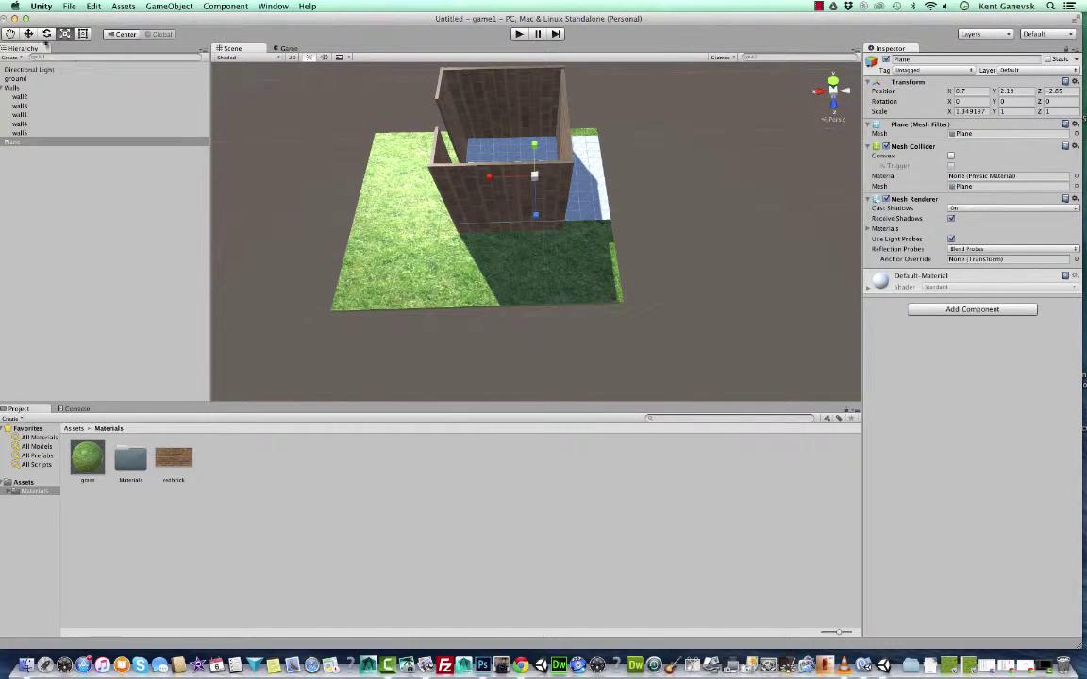
left_click(29, 33)
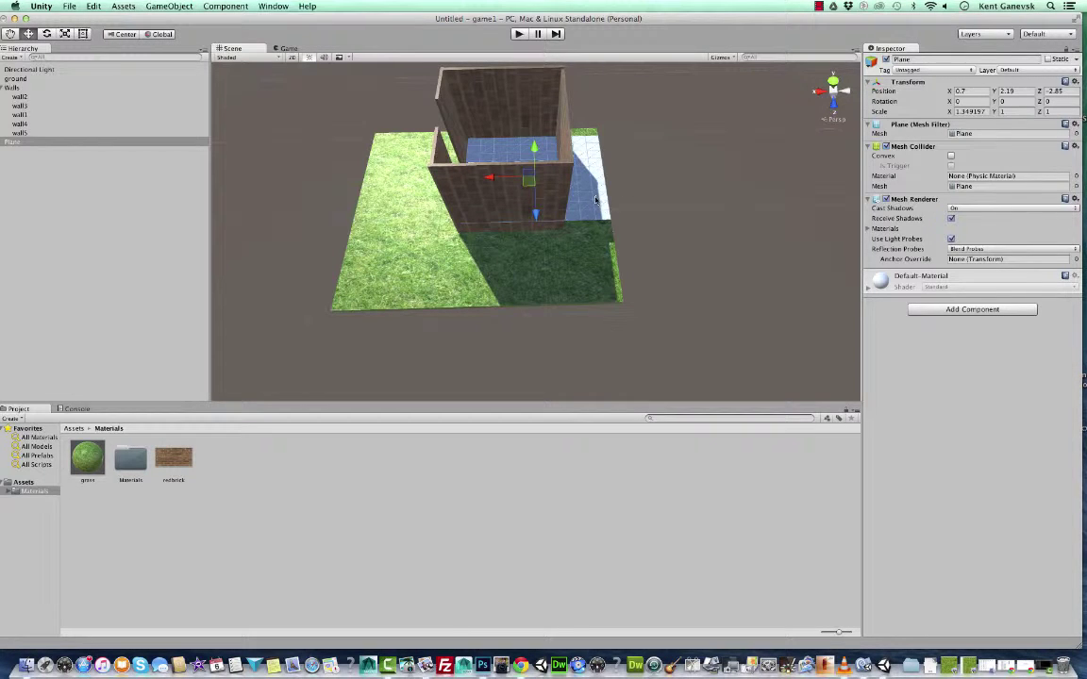
left_click_drag(492, 184, 470, 179)
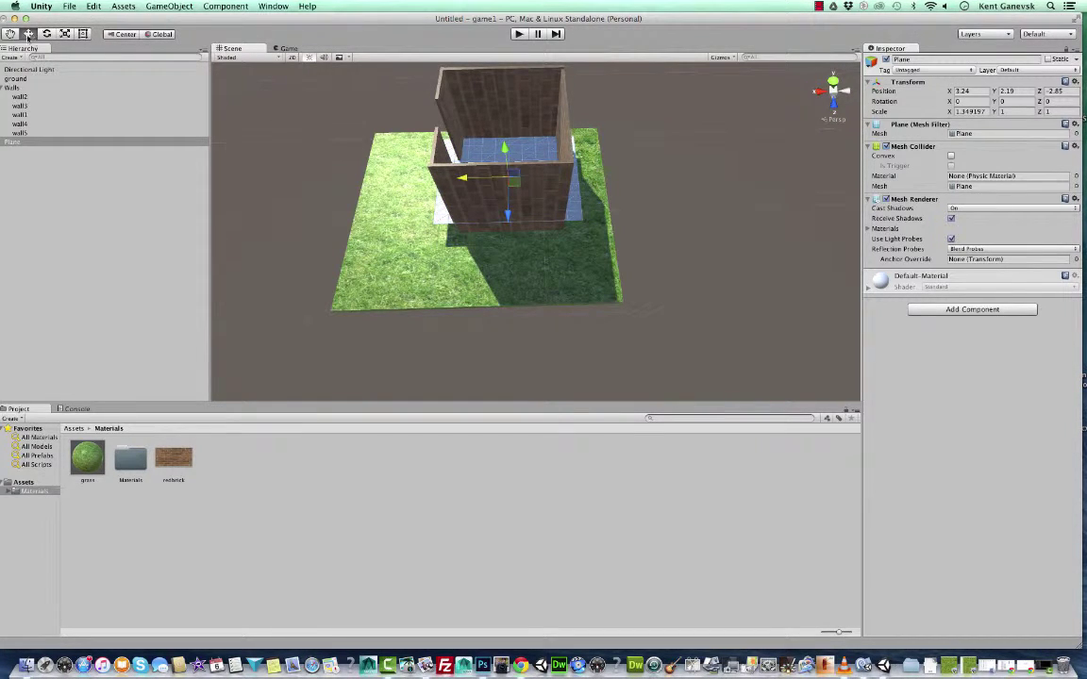
Shrink the plane to an X scale of about 0.88 and place it at floor level, about Y 0.61, Z -3.07.
left_click(65, 34)
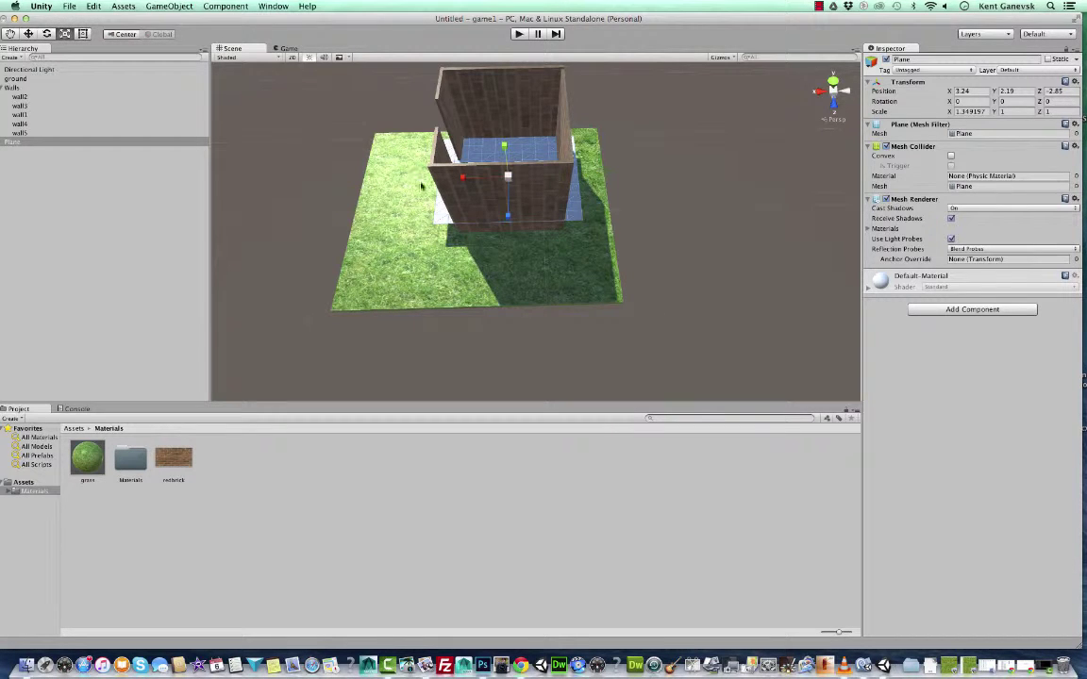
left_click_drag(462, 178, 473, 180)
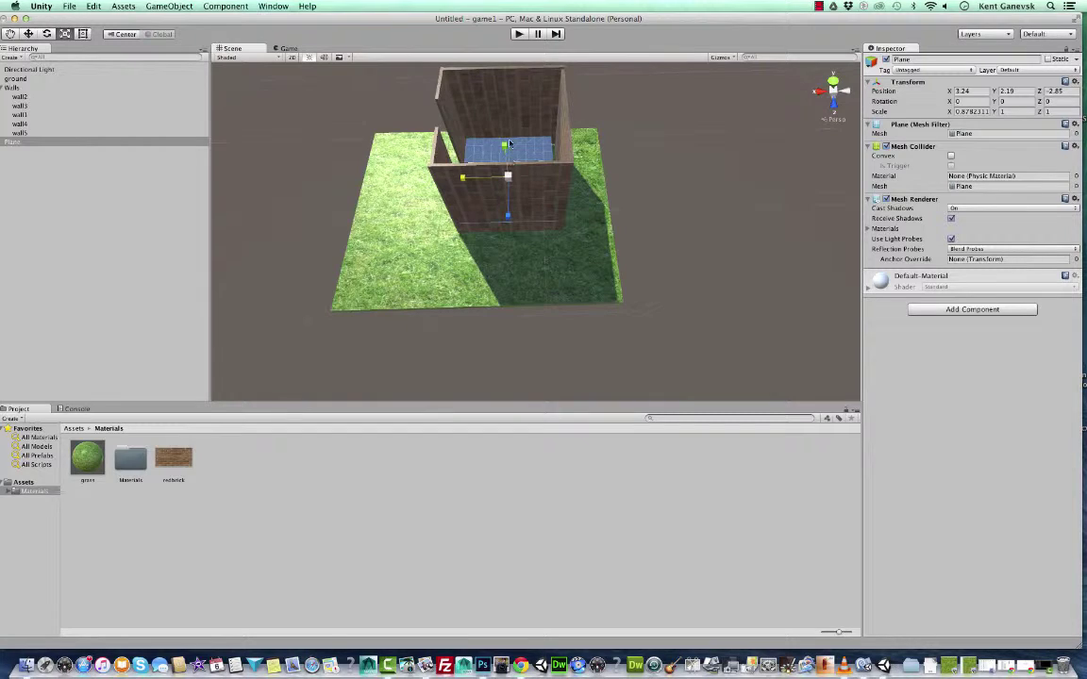
left_click(28, 34)
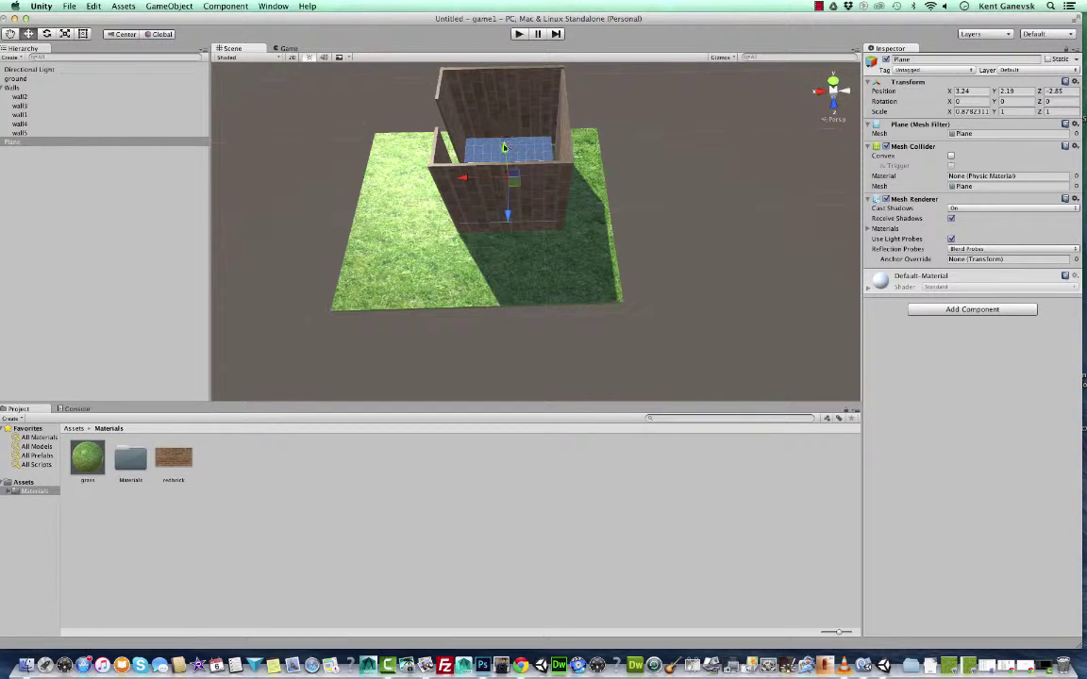
left_click_drag(505, 146, 503, 145)
left_click_drag(449, 303, 415, 336, "alt")
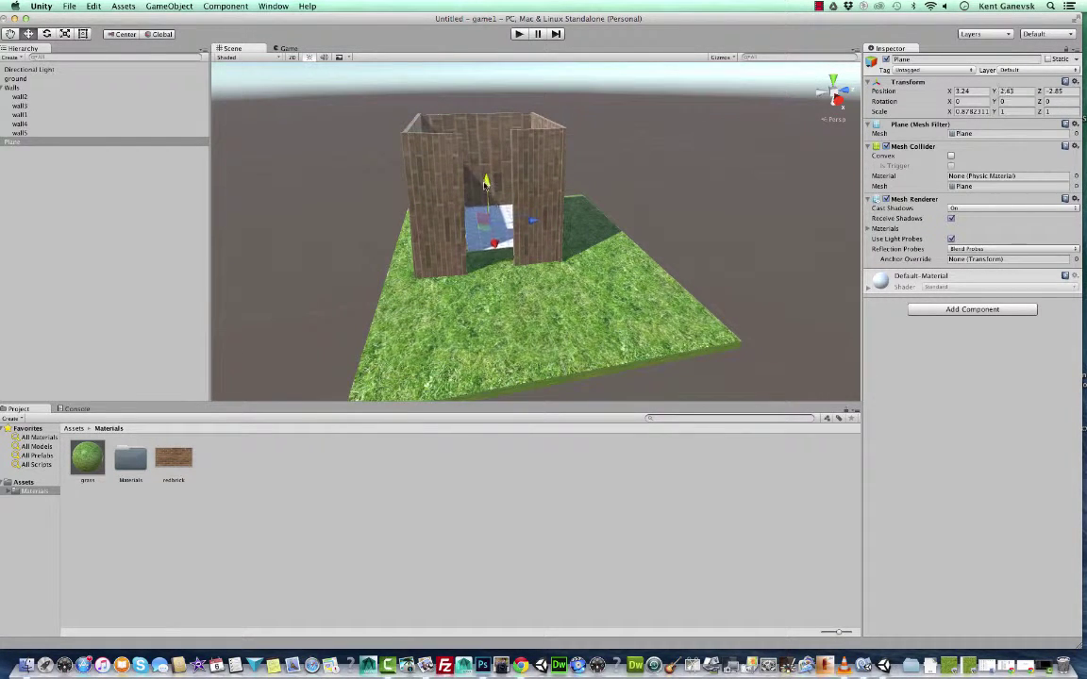
left_click_drag(486, 182, 485, 199)
left_click_drag(361, 308, 522, 244, "alt")
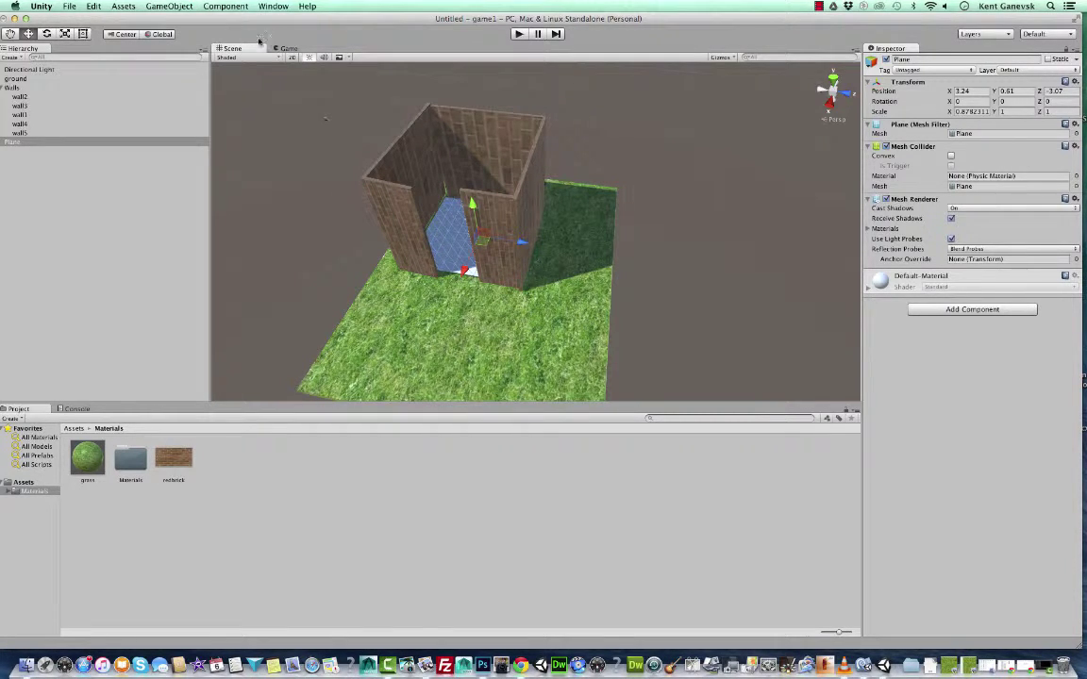
Import the brick image from the images folder into the Materials folder as a new asset.
right_click(260, 466)
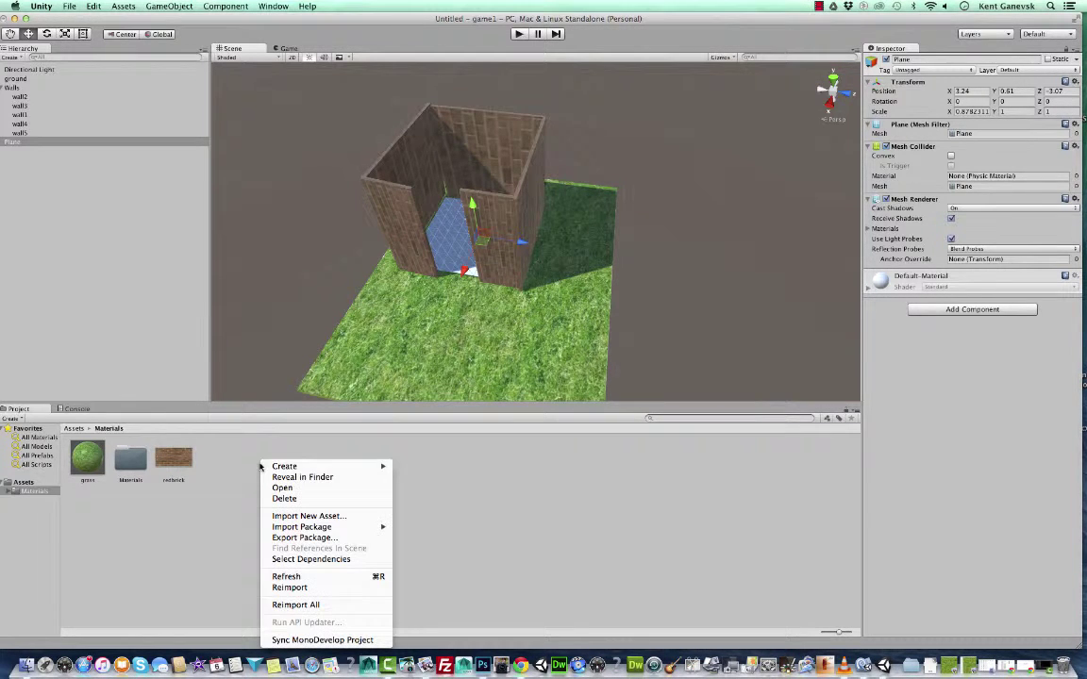
left_click(307, 522)
left_click(526, 159)
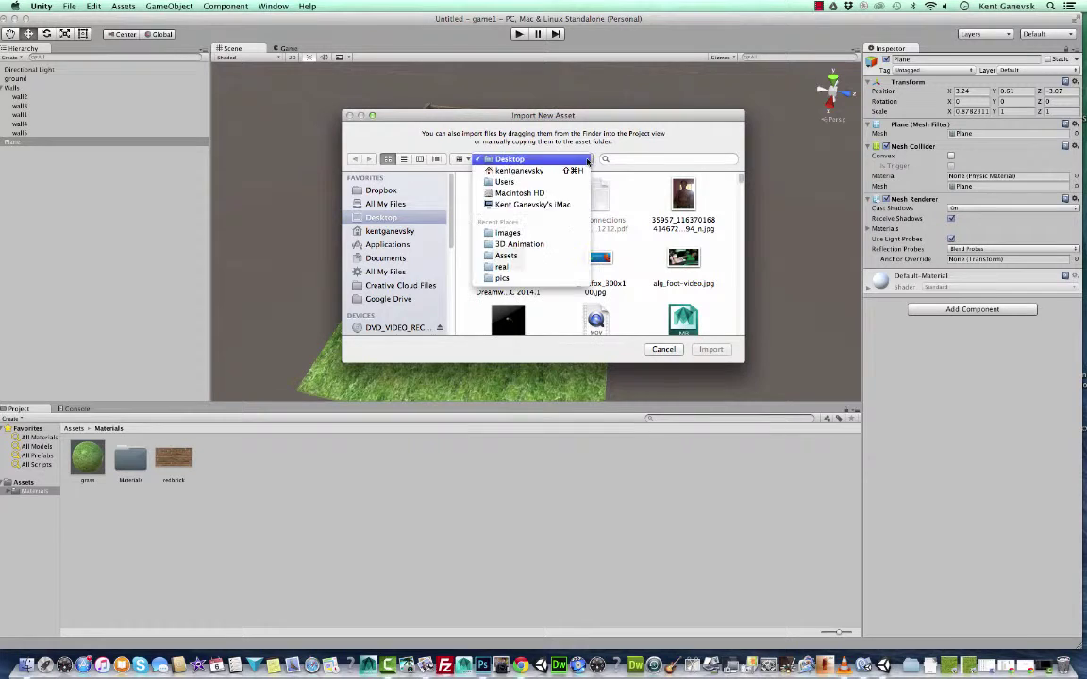
left_click(542, 233)
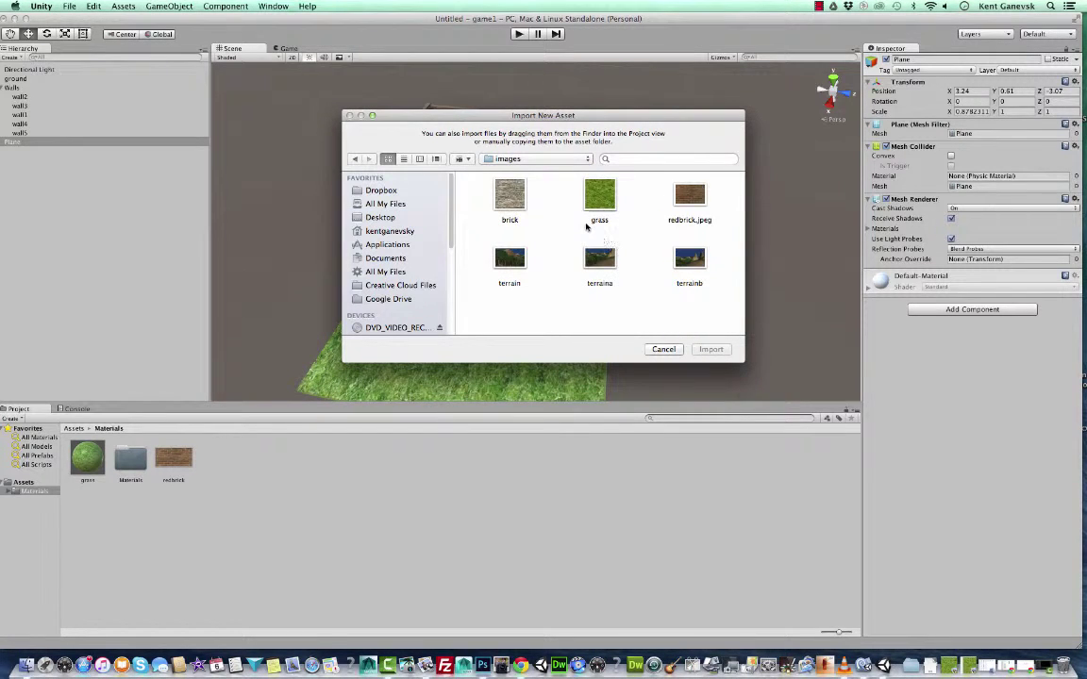
left_click(517, 195)
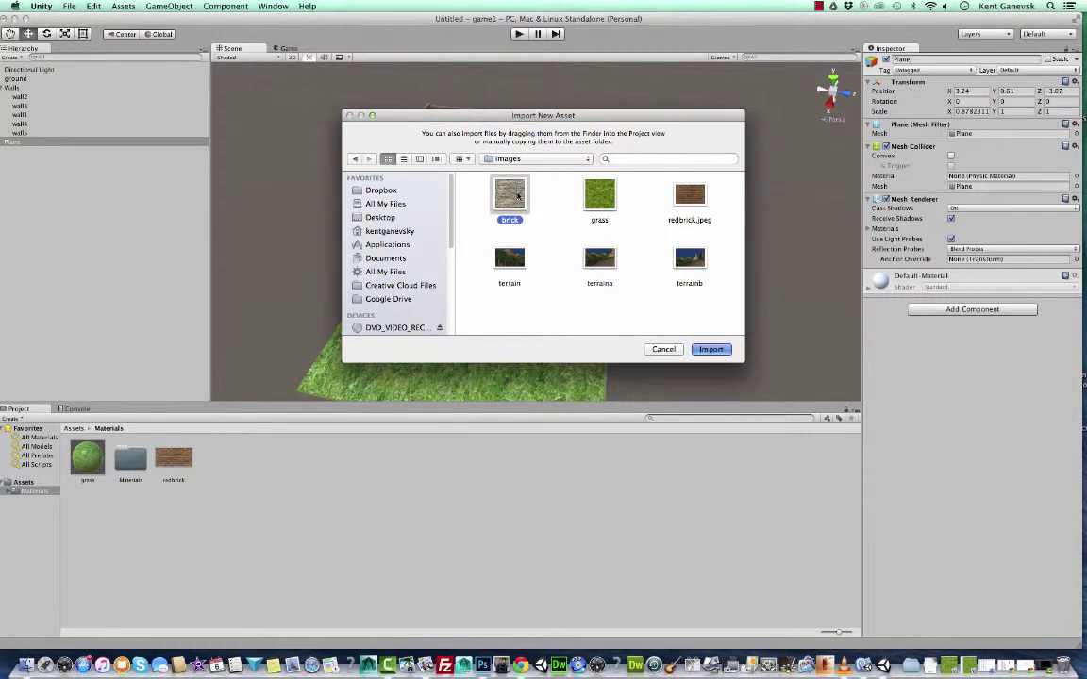
left_click(712, 349)
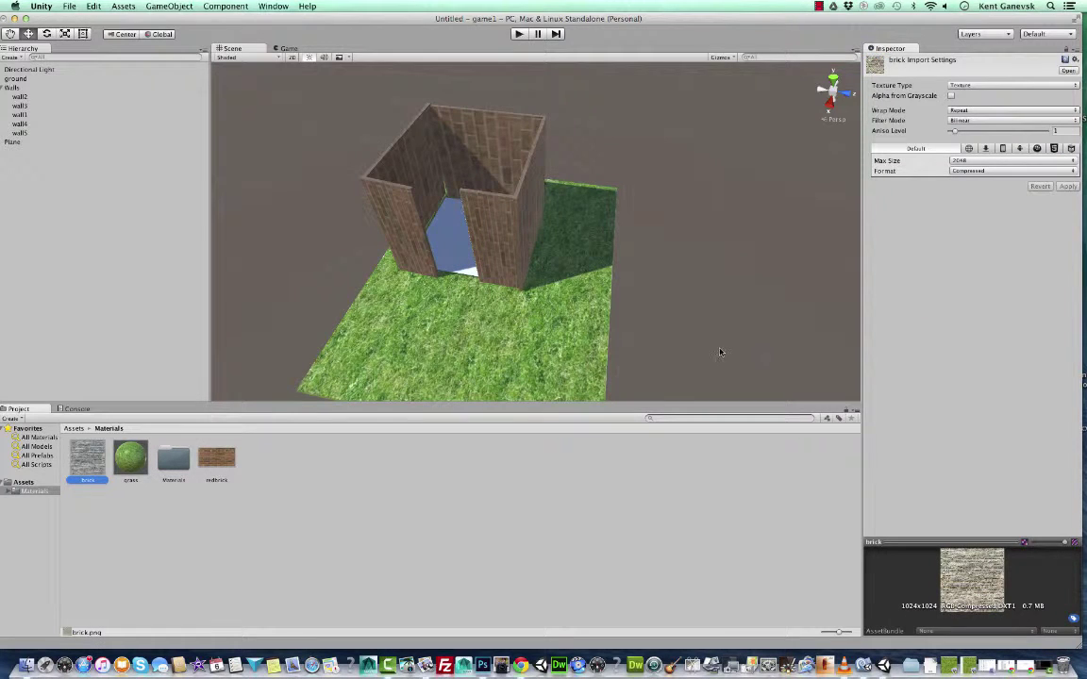
Rename the Plane object in the scene hierarchy to floor.
left_click(16, 143)
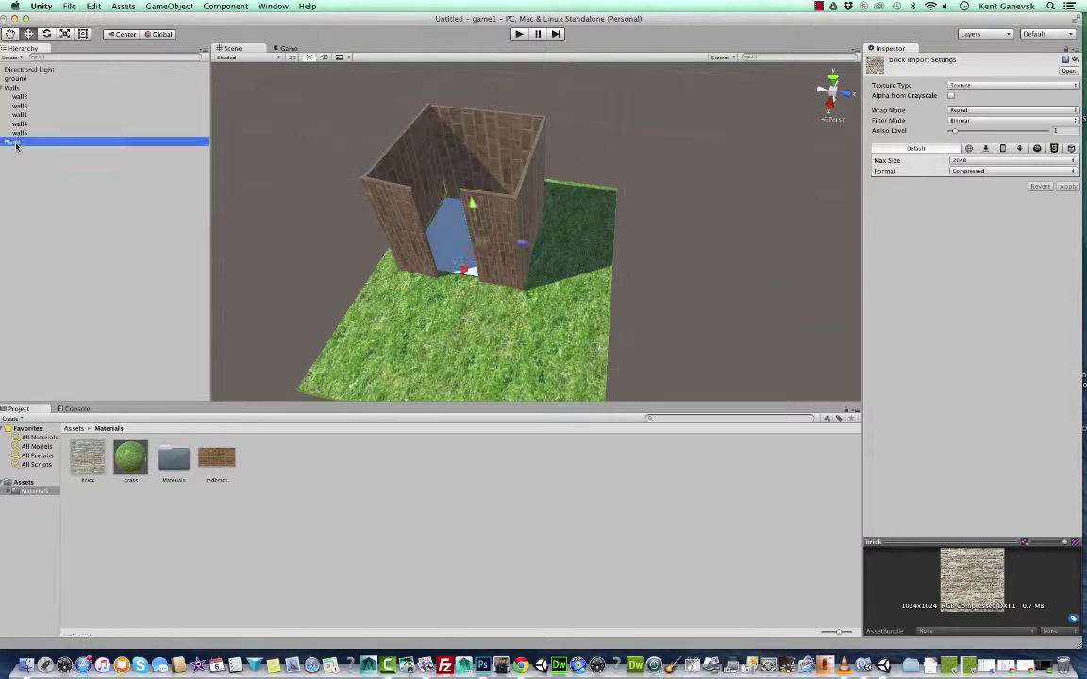
right_click(22, 144)
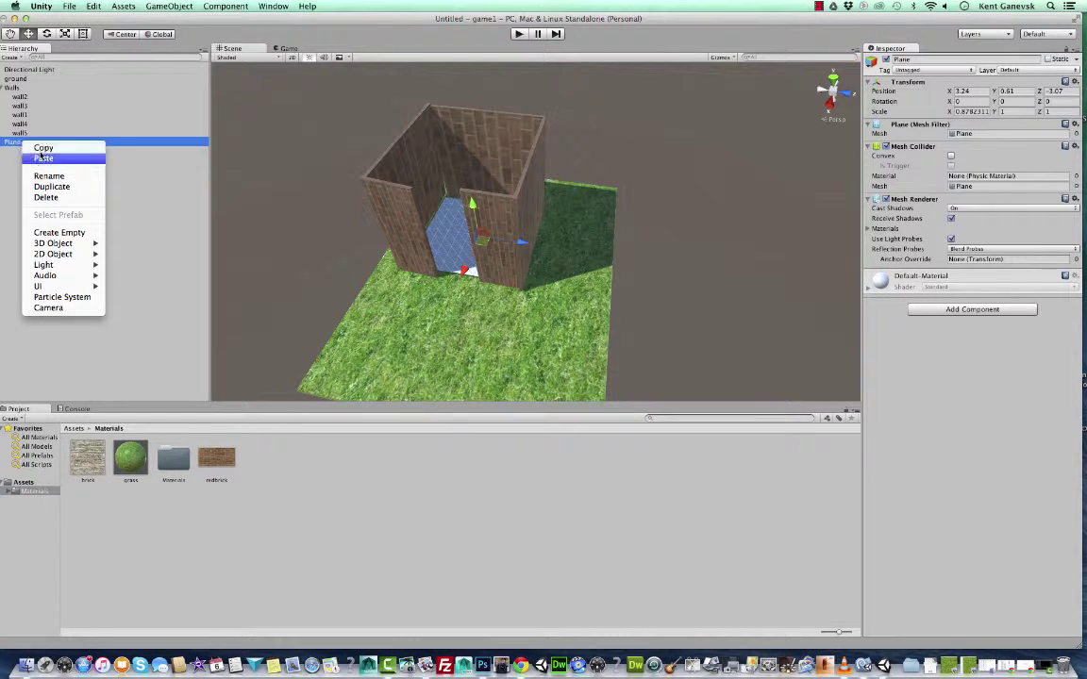
left_click(49, 177)
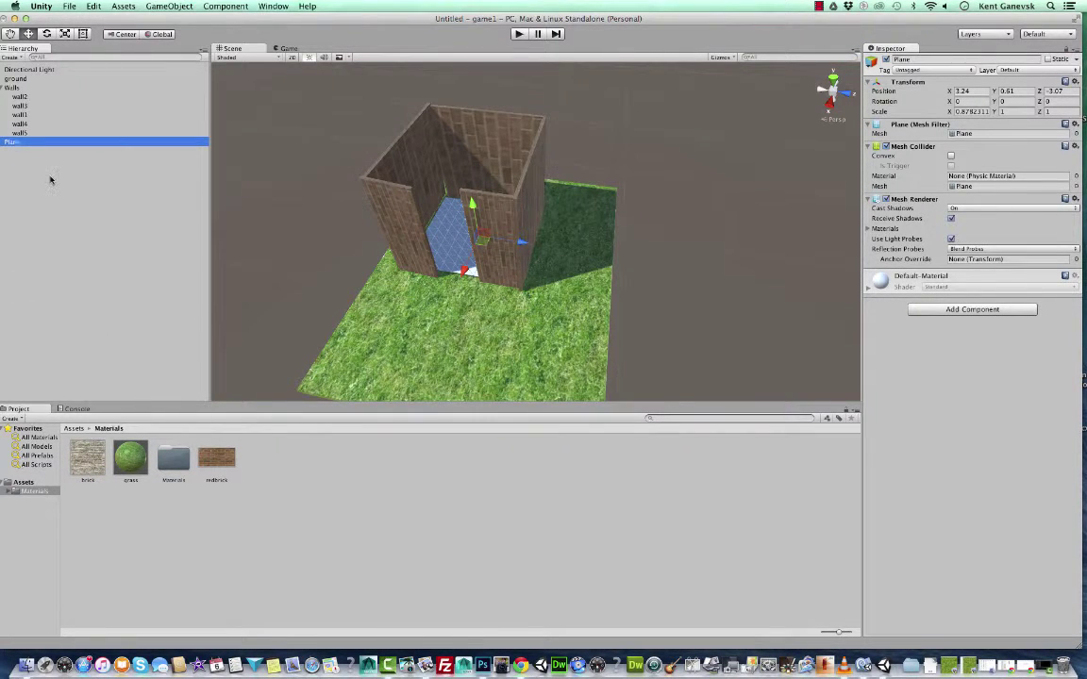
type("floor")
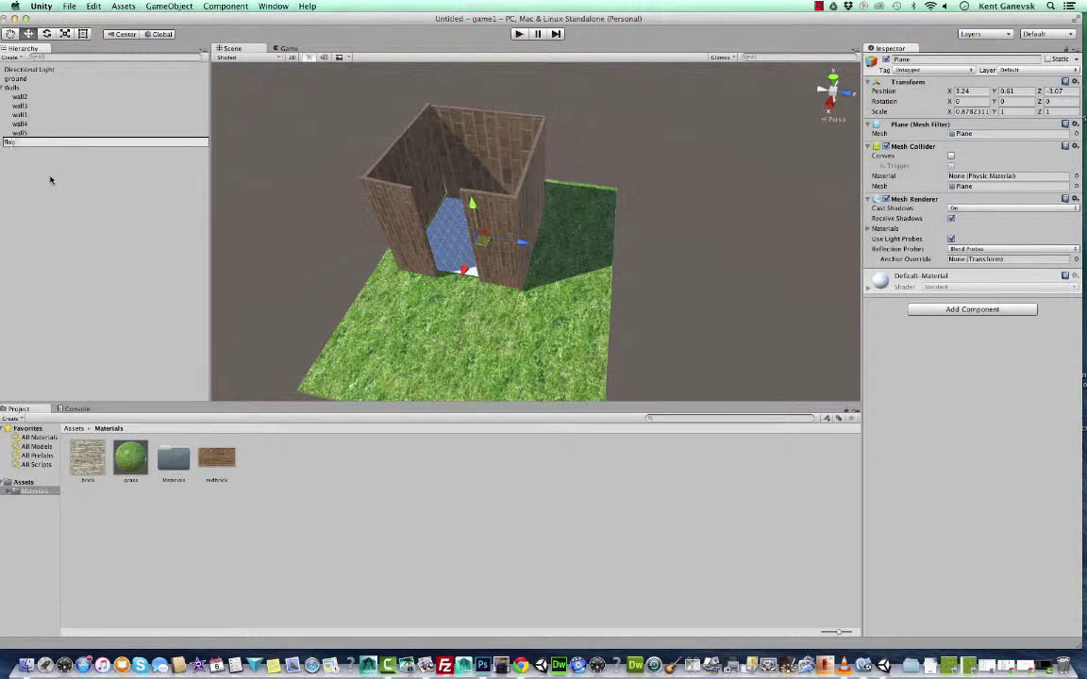
left_click(114, 252)
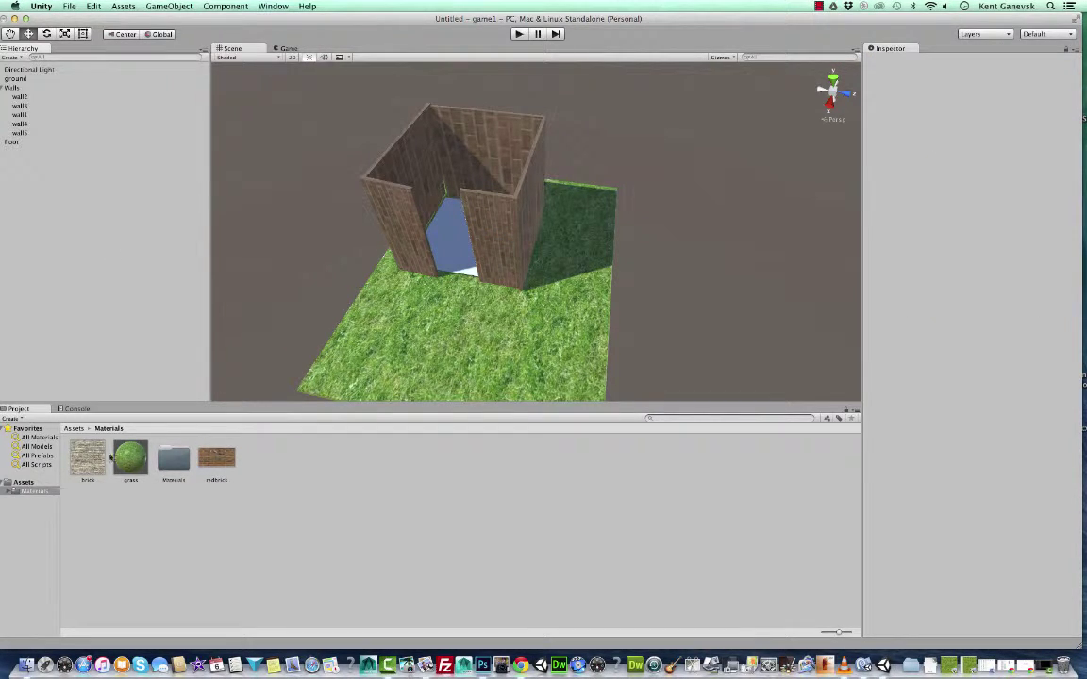
Apply the brick texture to the floor plane inside the walls and close the browser window with the Unity hotkeys page.
left_click_drag(88, 458, 447, 232)
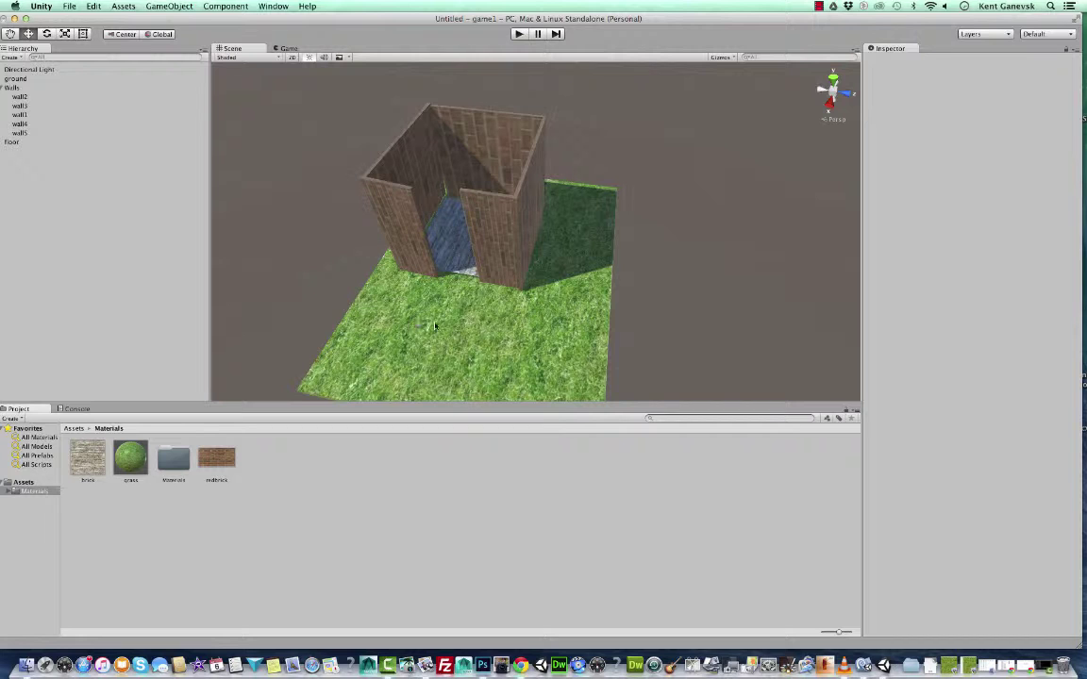
left_click_drag(436, 326, 289, 310, "alt")
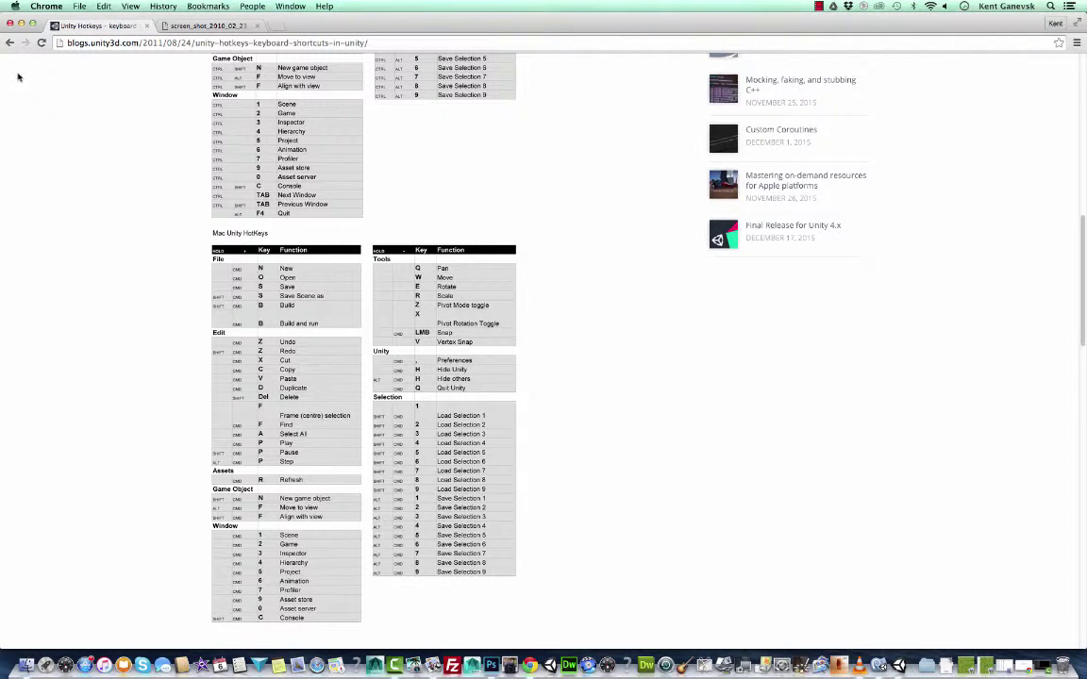
left_click(12, 24)
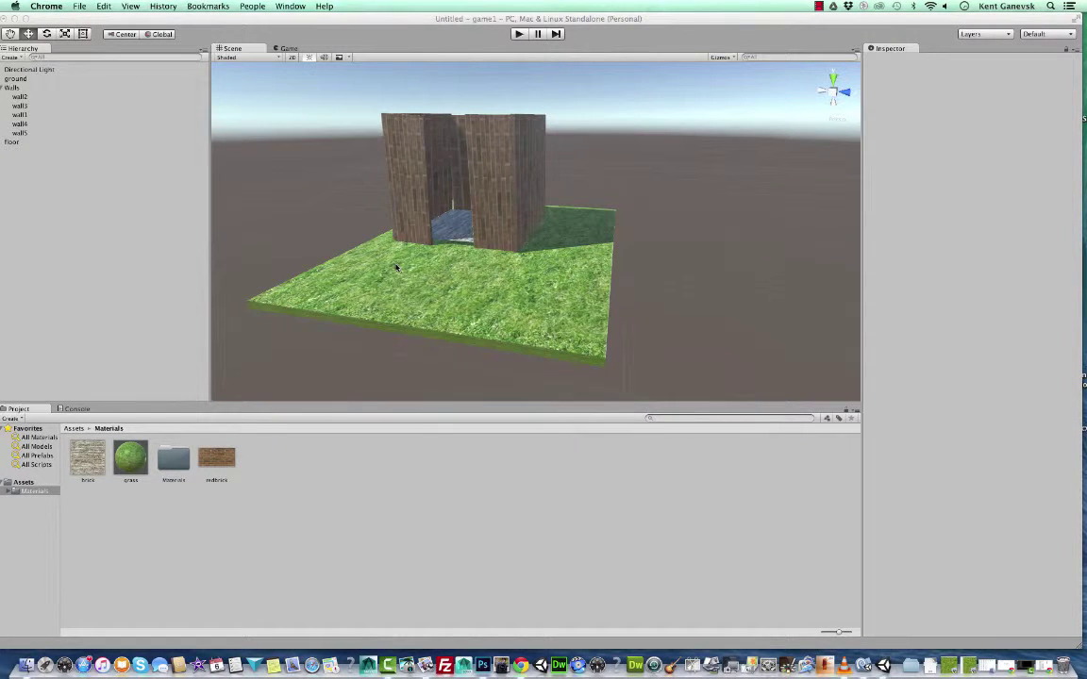
left_click_drag(396, 269, 469, 238, "alt")
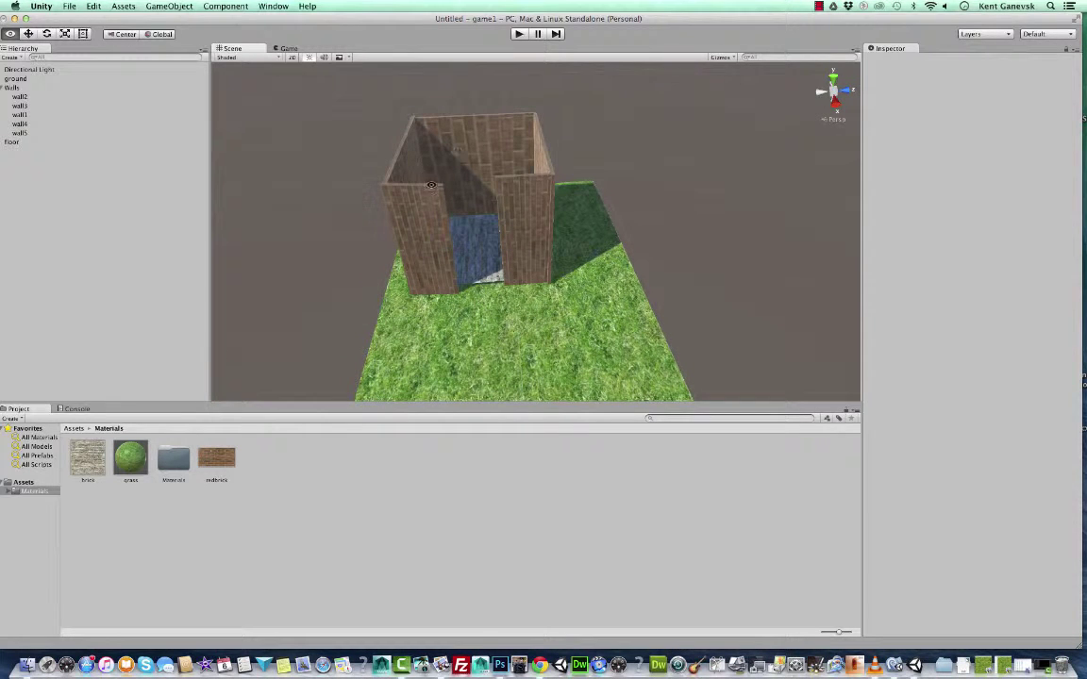
left_click_drag(422, 168, 445, 282, "alt")
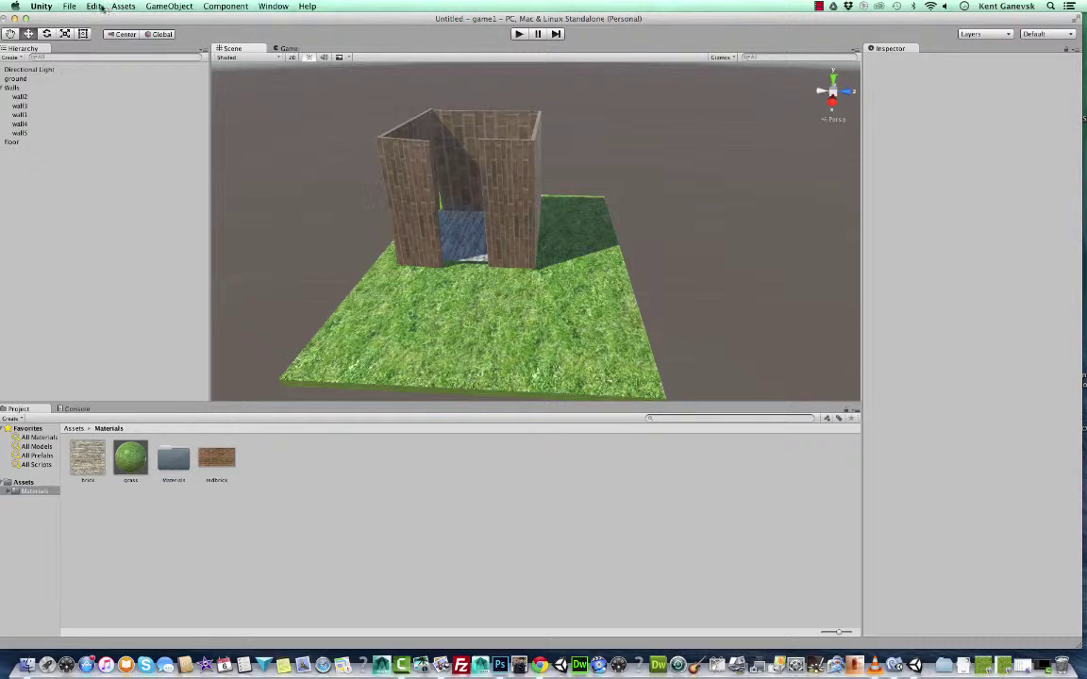
Save the scene as game1 in the project's Assets folder.
left_click(70, 7)
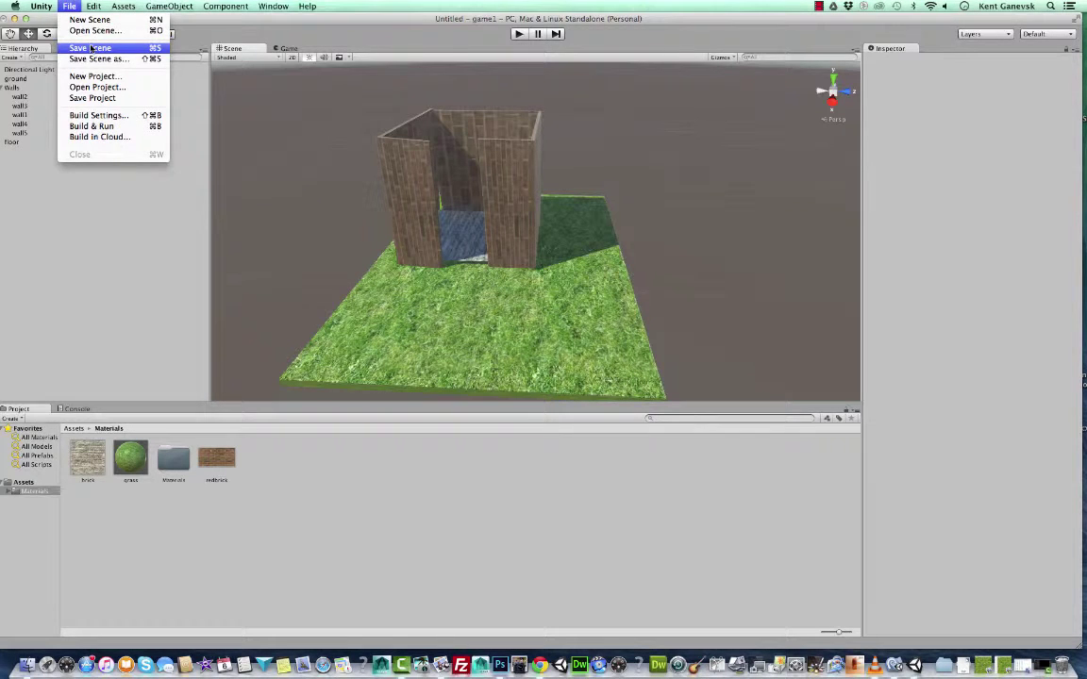
left_click(91, 48)
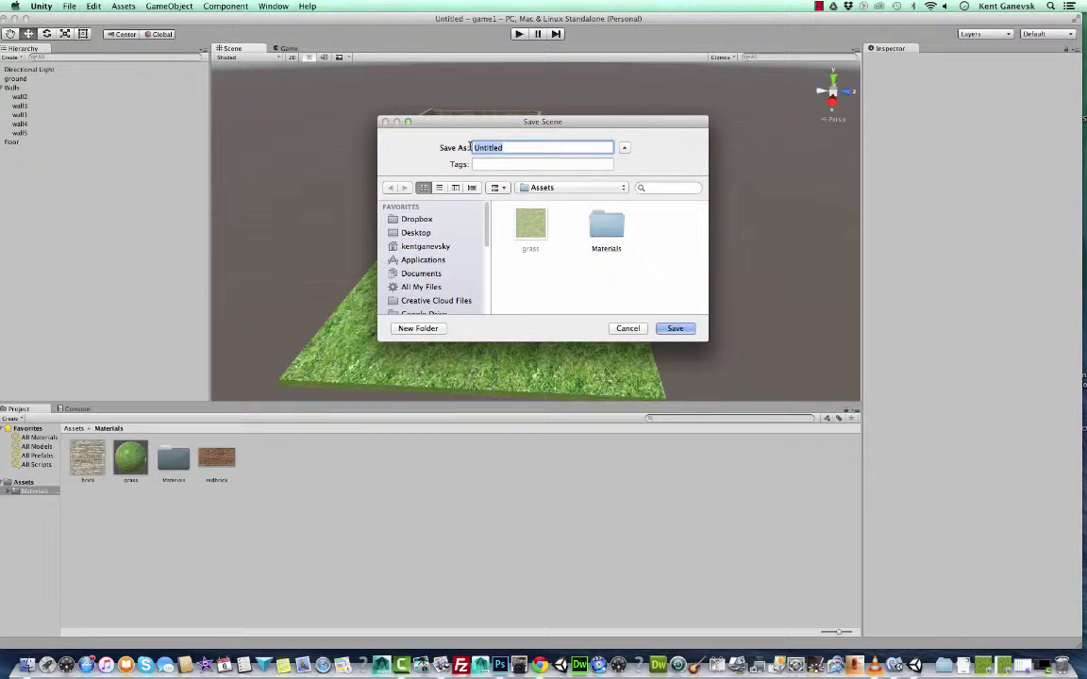
type("ga")
type("1")
left_click(683, 326)
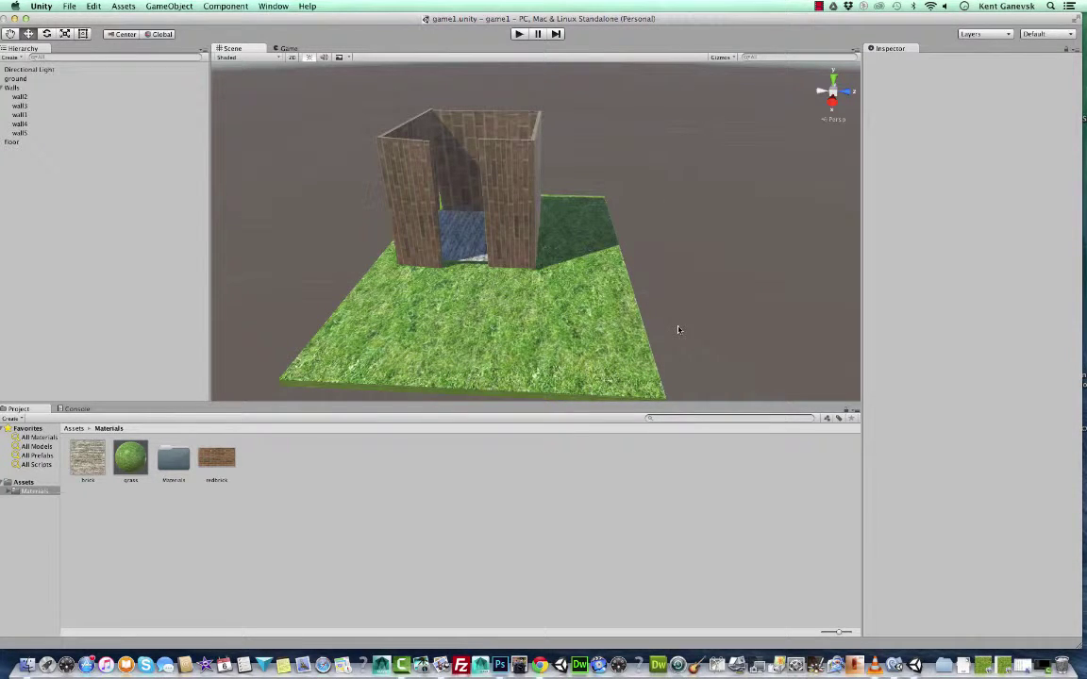
Check the project's materials and root assets, run the scene in play mode, and stop it.
left_click(38, 438)
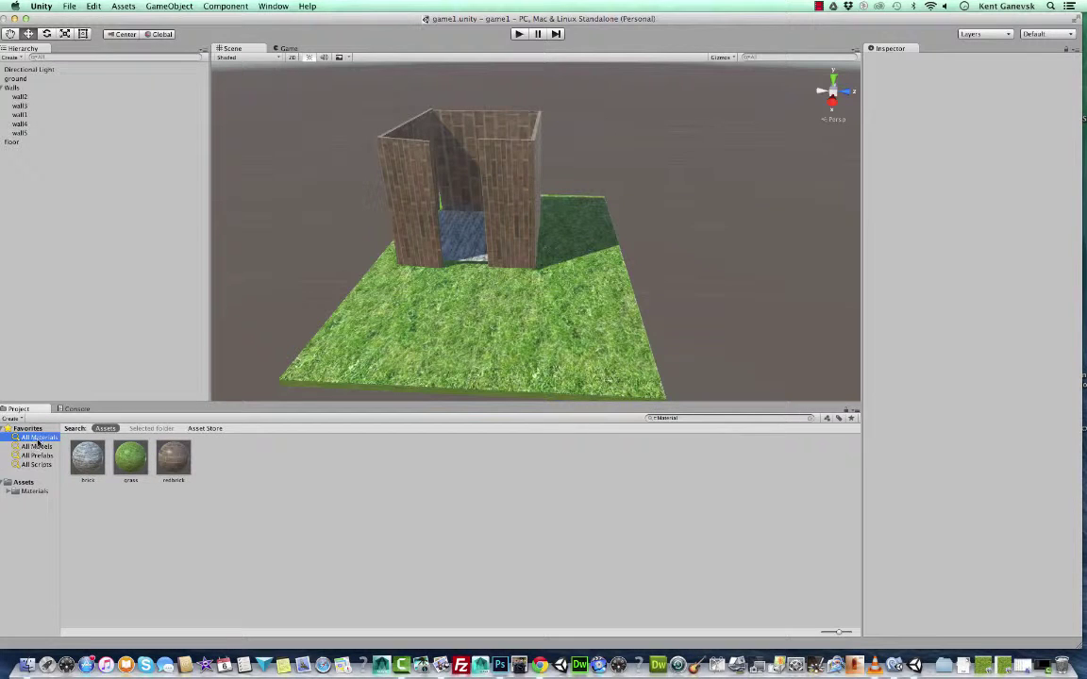
left_click(23, 482)
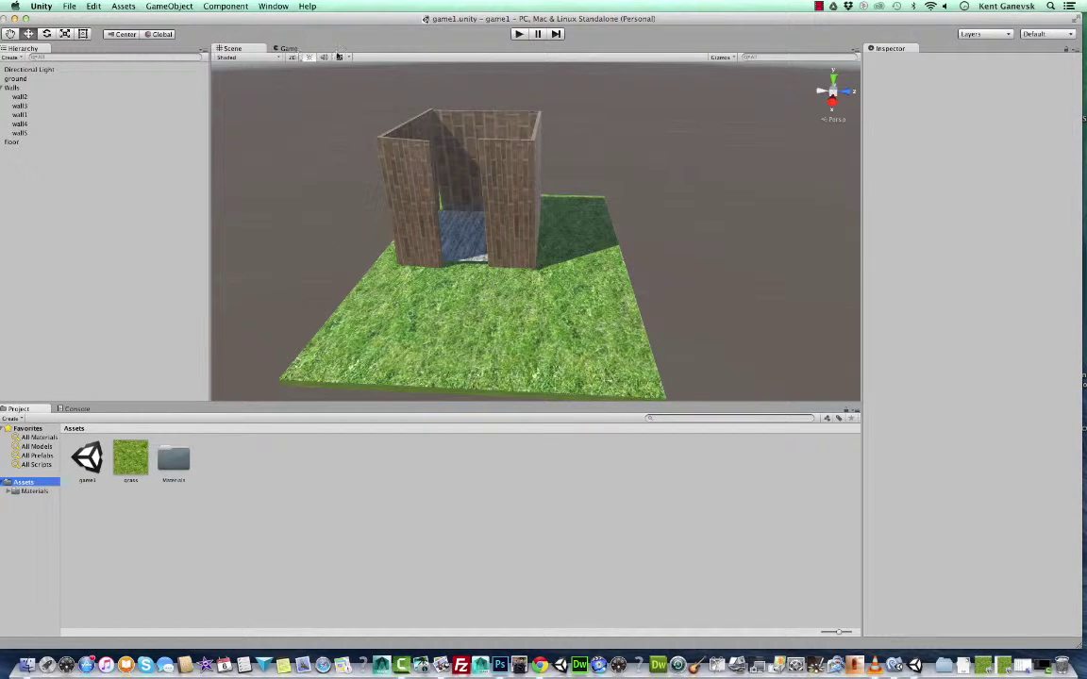
left_click(519, 34)
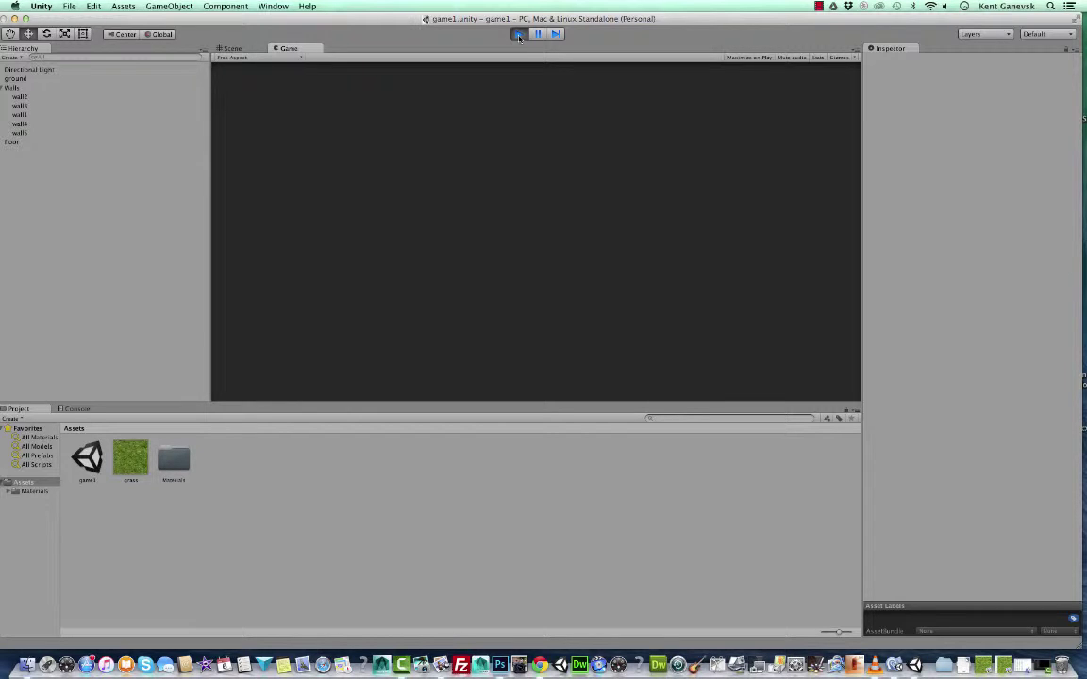
left_click(519, 35)
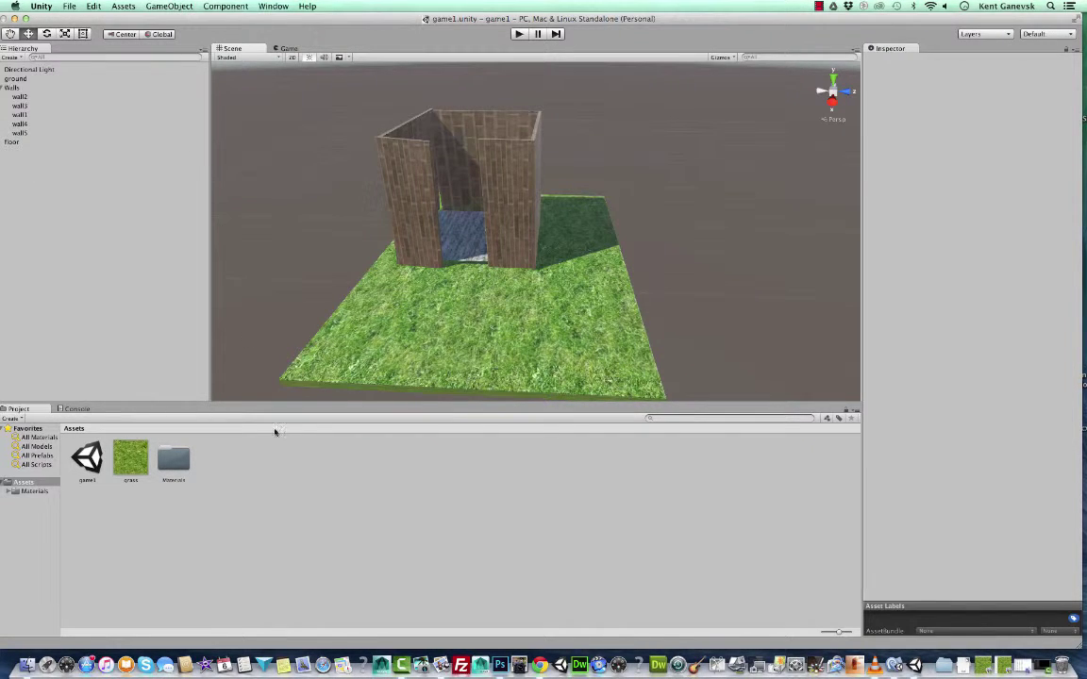
Import the complete Characters standard asset package into the project.
left_click(123, 6)
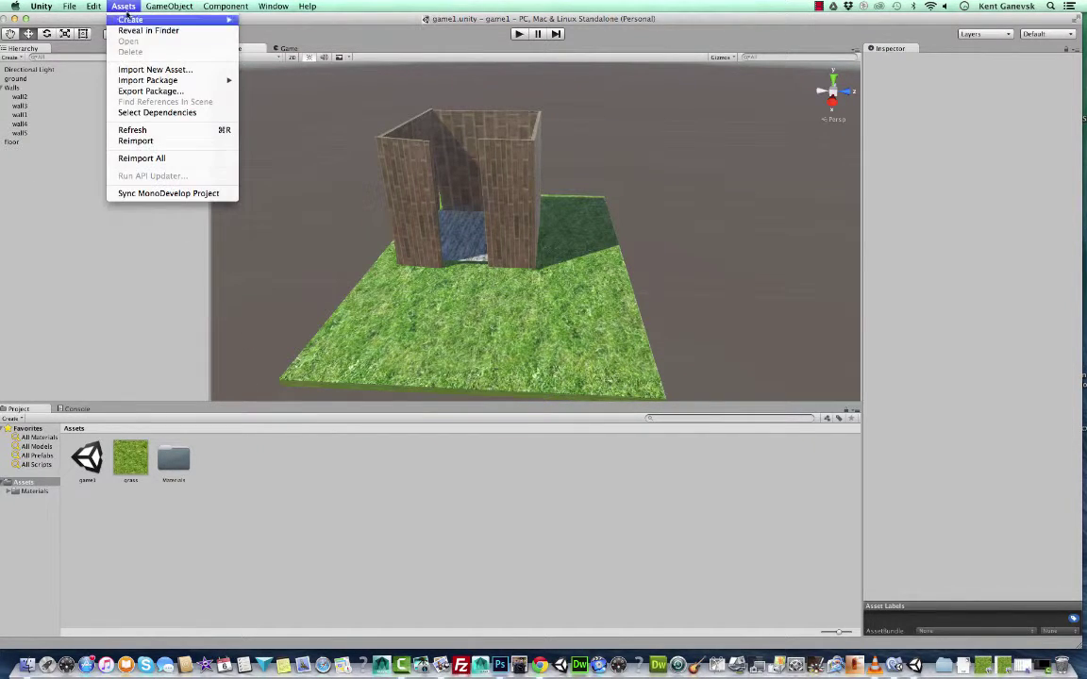
mouse_move(158, 84)
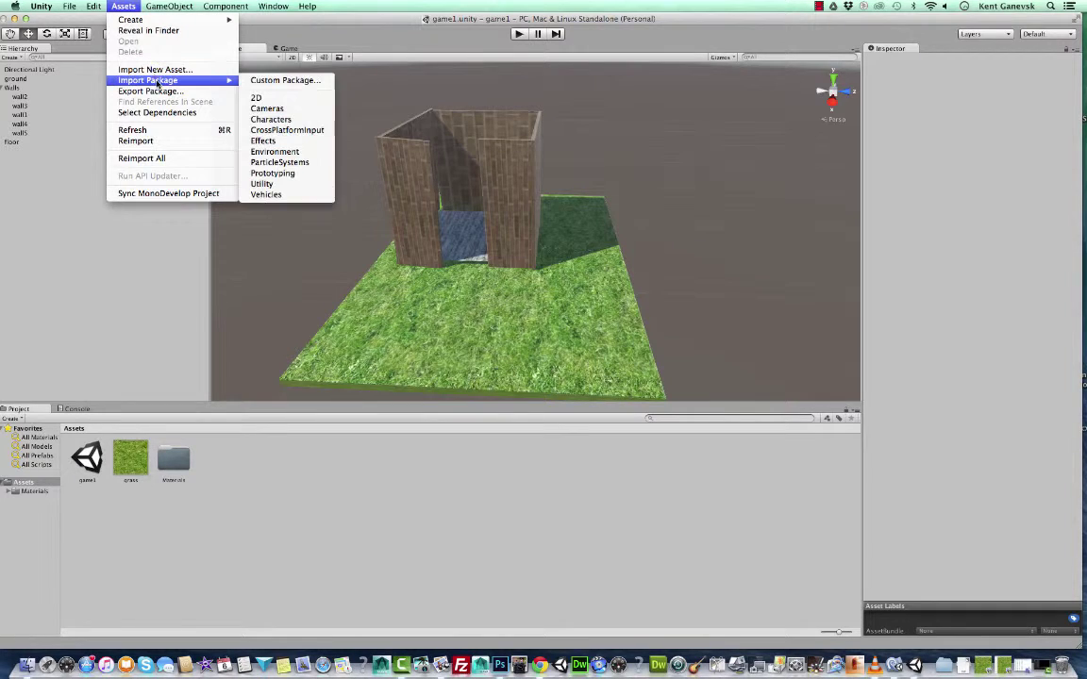
left_click(271, 120)
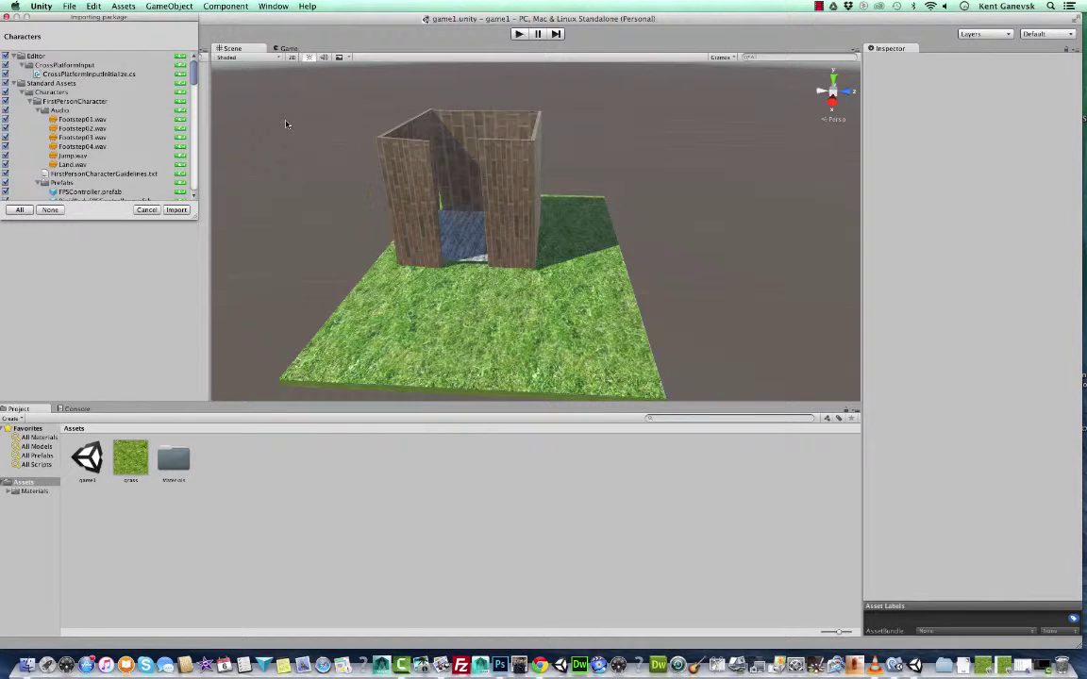
left_click(178, 210)
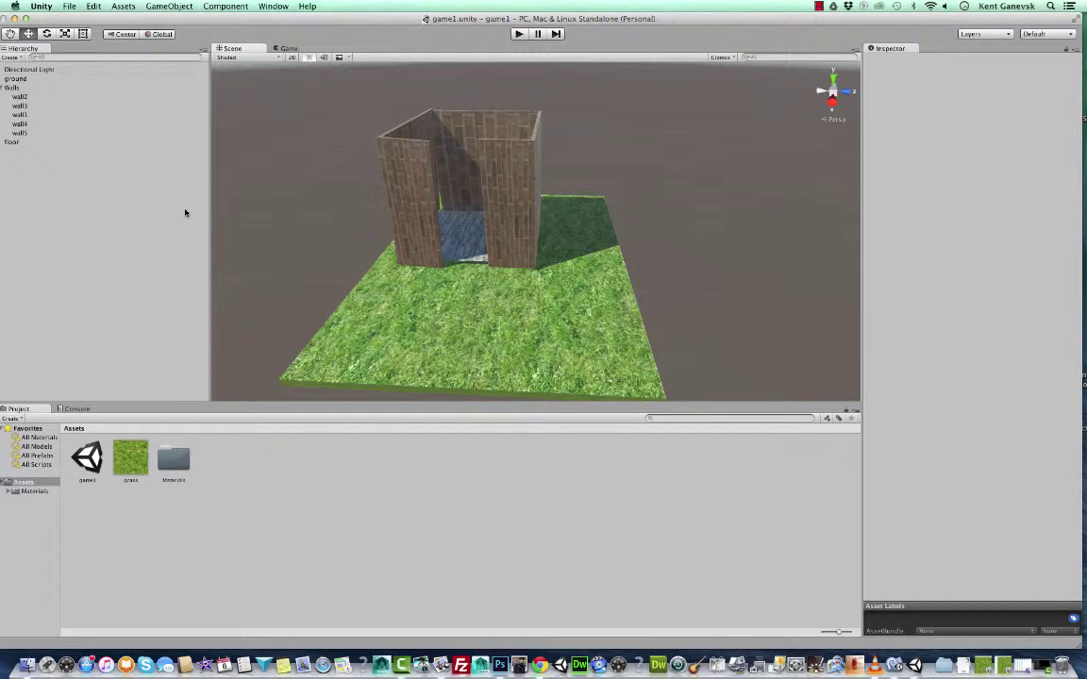
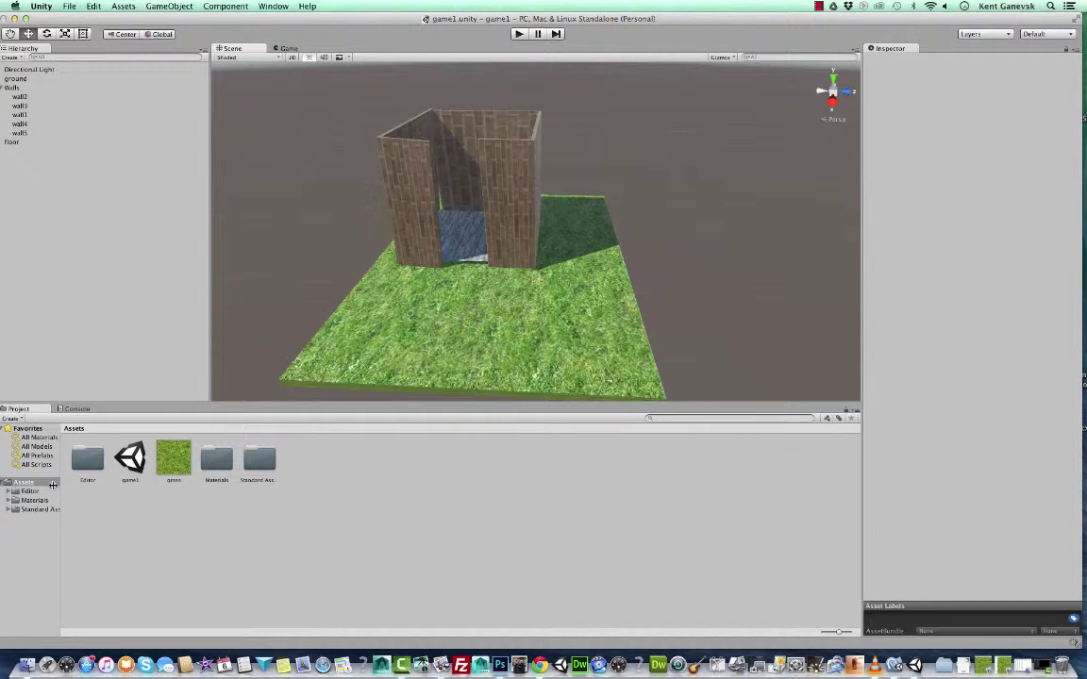
Place the FPSController prefab from the FirstPersonCharacter assets in front of the doorway, raised to about X 12.46, Y 2.09, Z -1.97.
left_click_drag(53, 484, 79, 484)
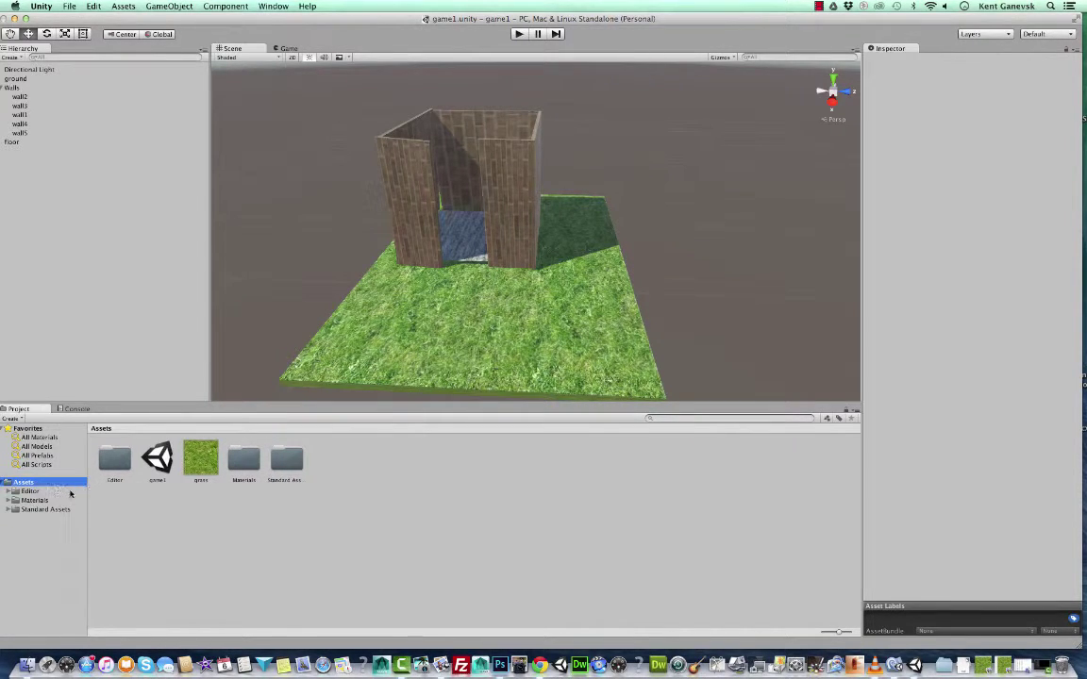
left_click(8, 511)
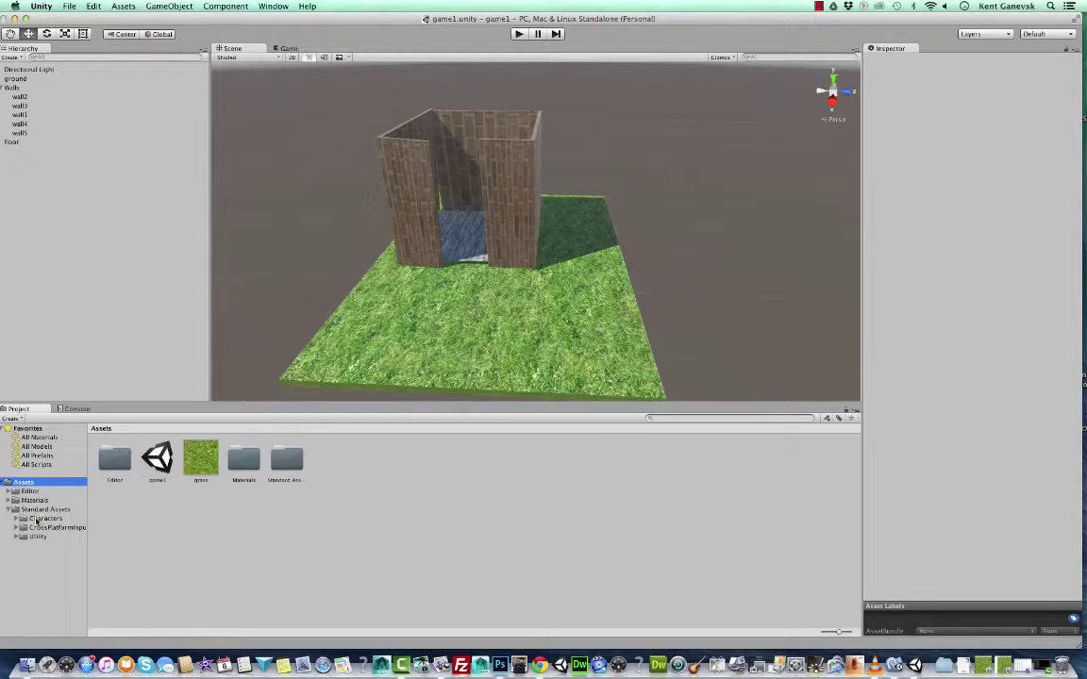
left_click(38, 519)
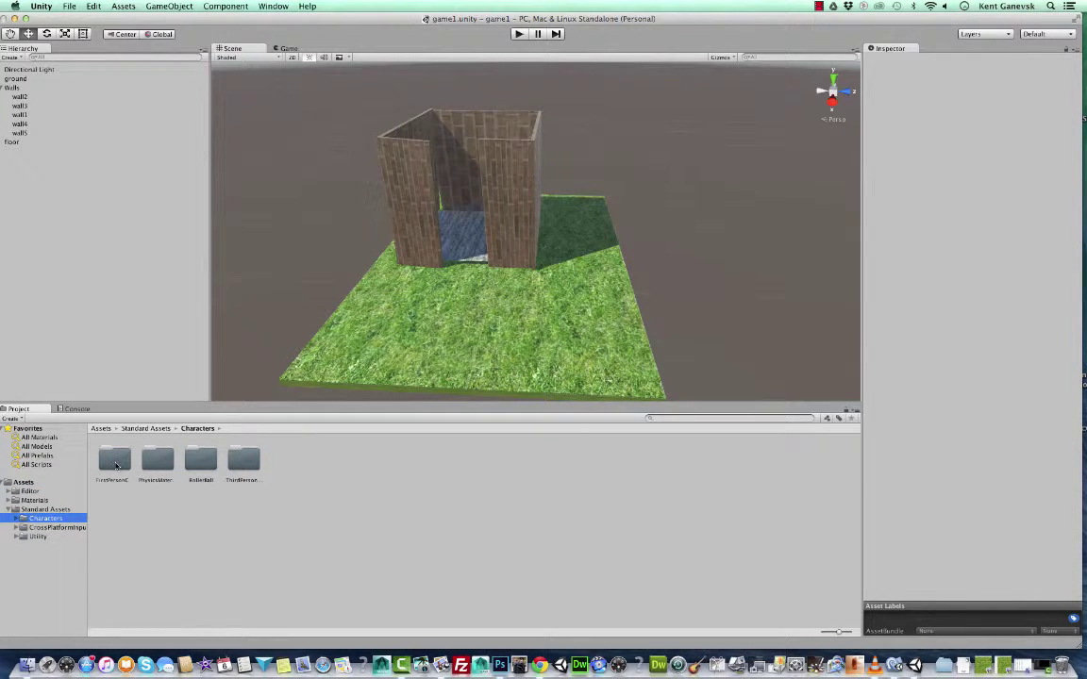
left_click(115, 462)
double_click(115, 462)
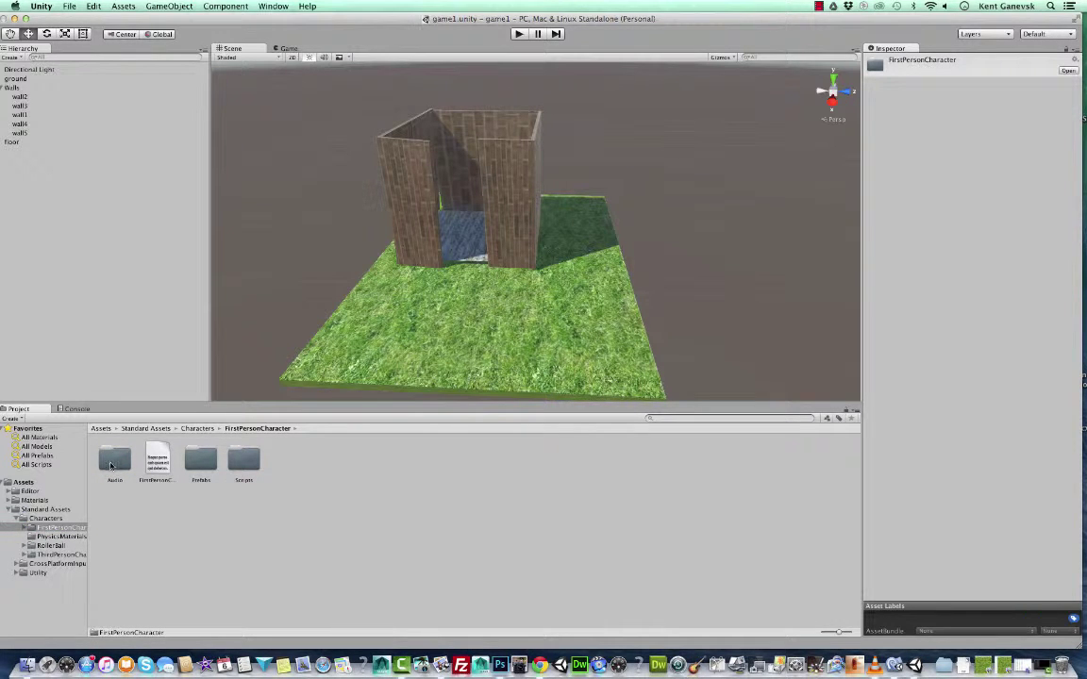
double_click(206, 462)
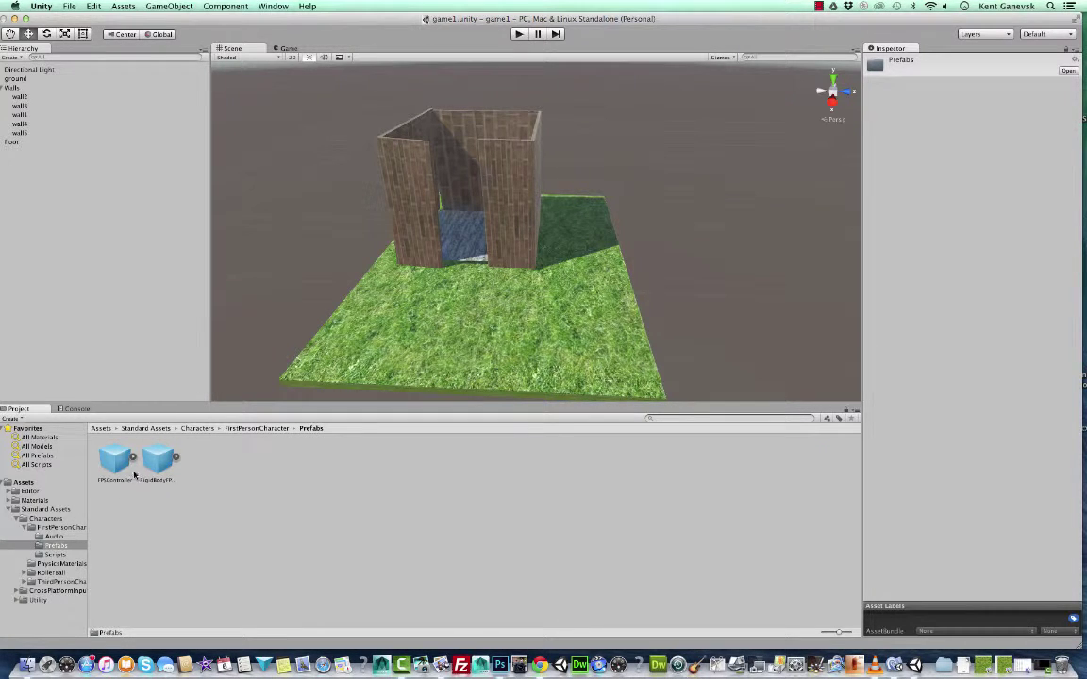
left_click_drag(115, 459, 470, 302)
left_click_drag(469, 307, 462, 250)
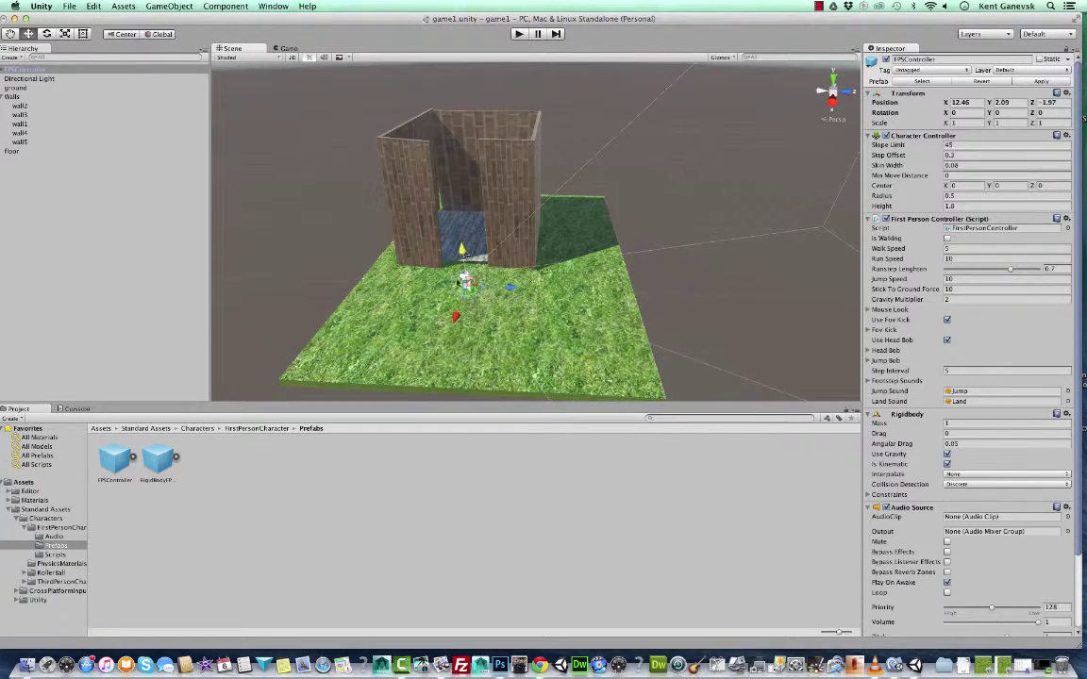
Play the scene, walk and look around the brick structure in first person, and stop the playback.
left_click(518, 34)
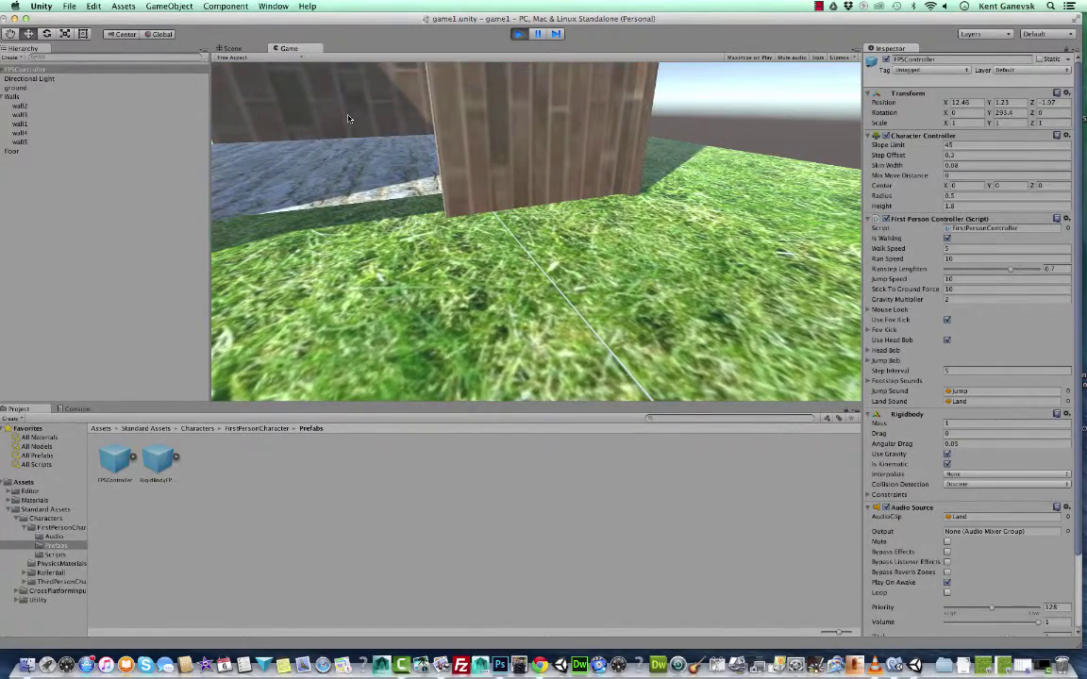
key("w")
key("s")
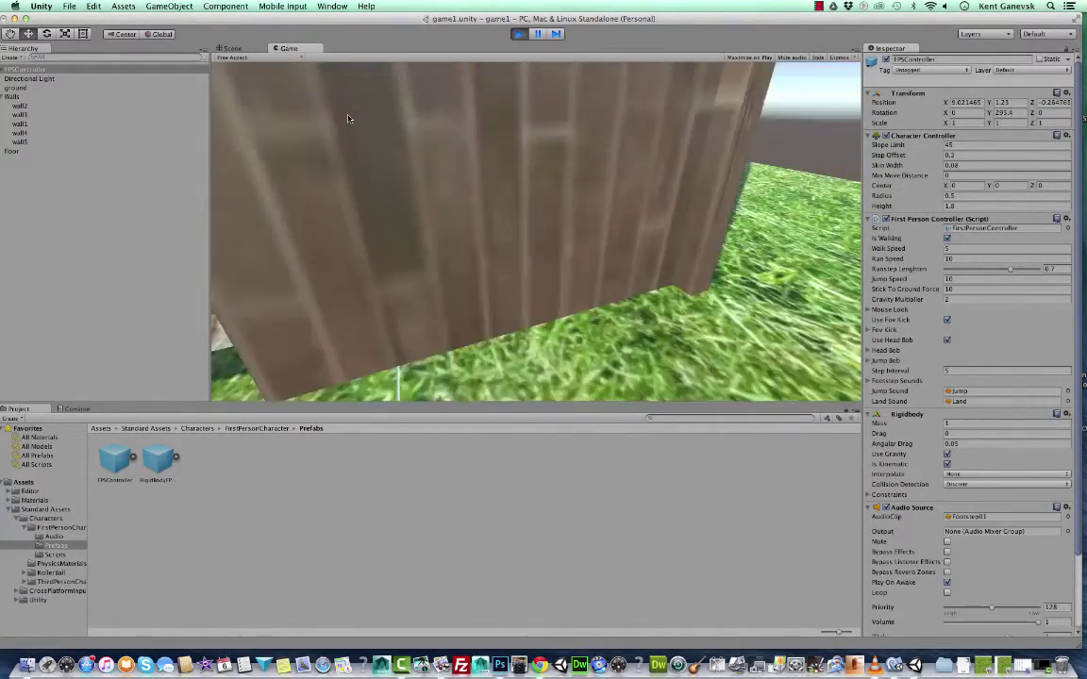
key("a")
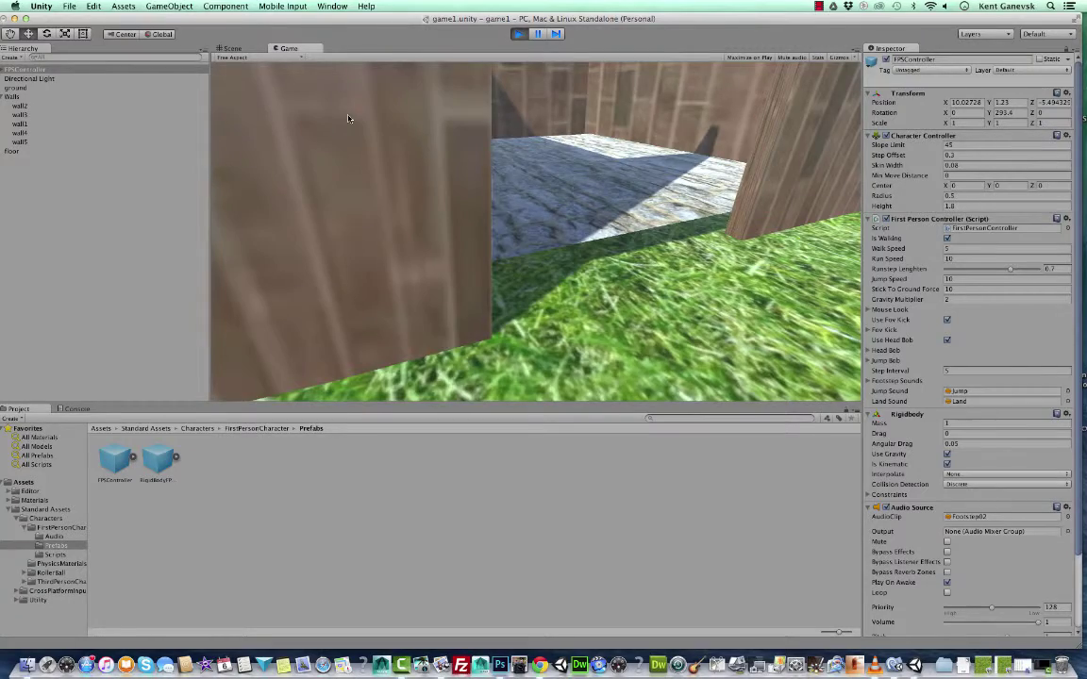
mouse_move(399, 167)
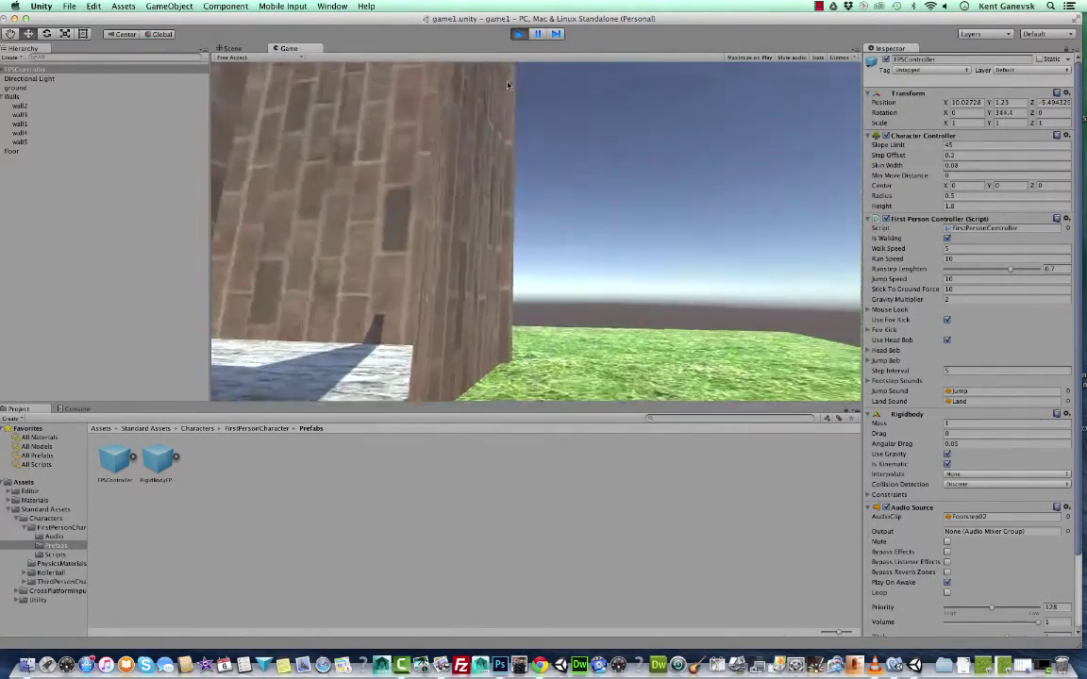
left_click(519, 35)
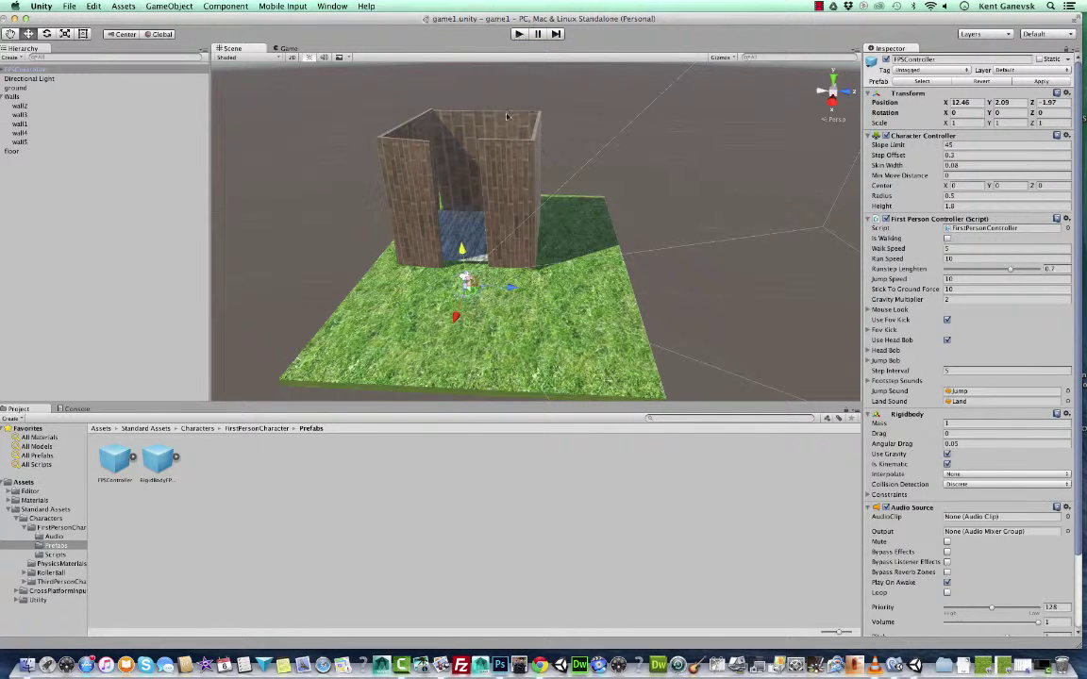
Lower the floor plane inside the walls to about Y 0.26.
left_click(469, 225)
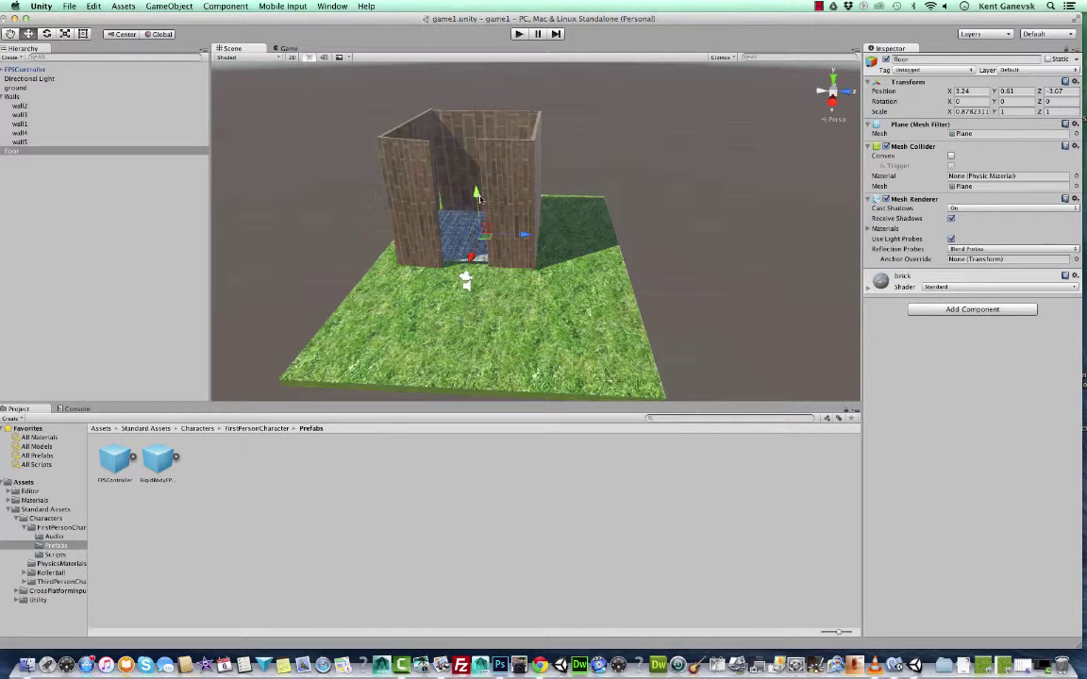
left_click_drag(478, 194, 477, 197)
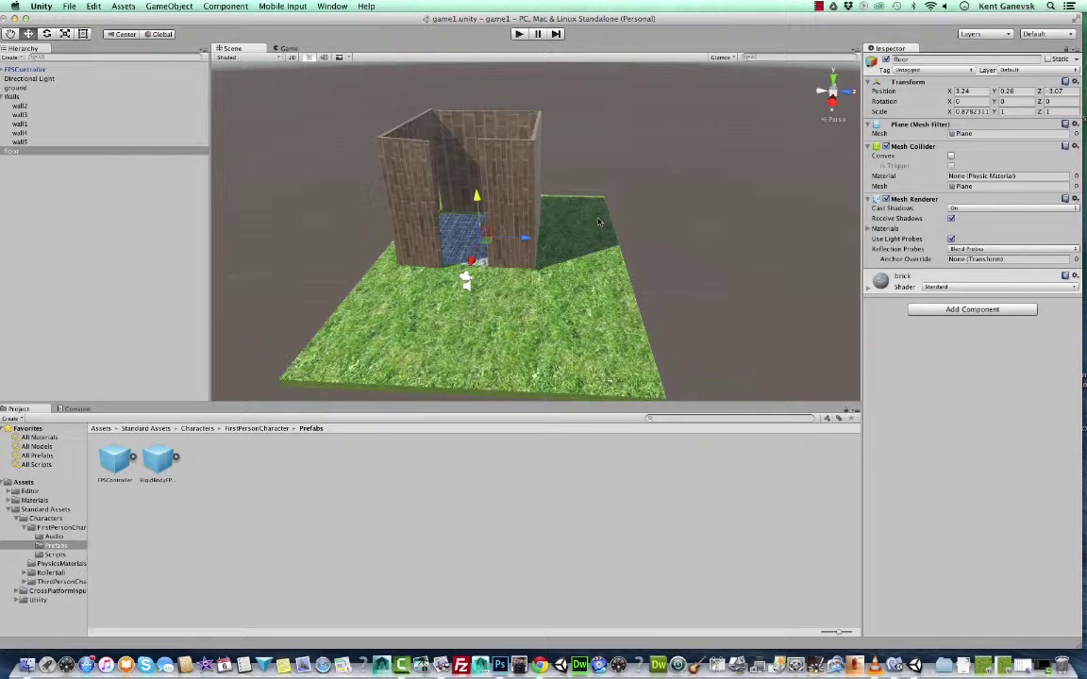
Open the build settings and look through the list of available target platforms.
left_click(162, 7)
mouse_move(127, 6)
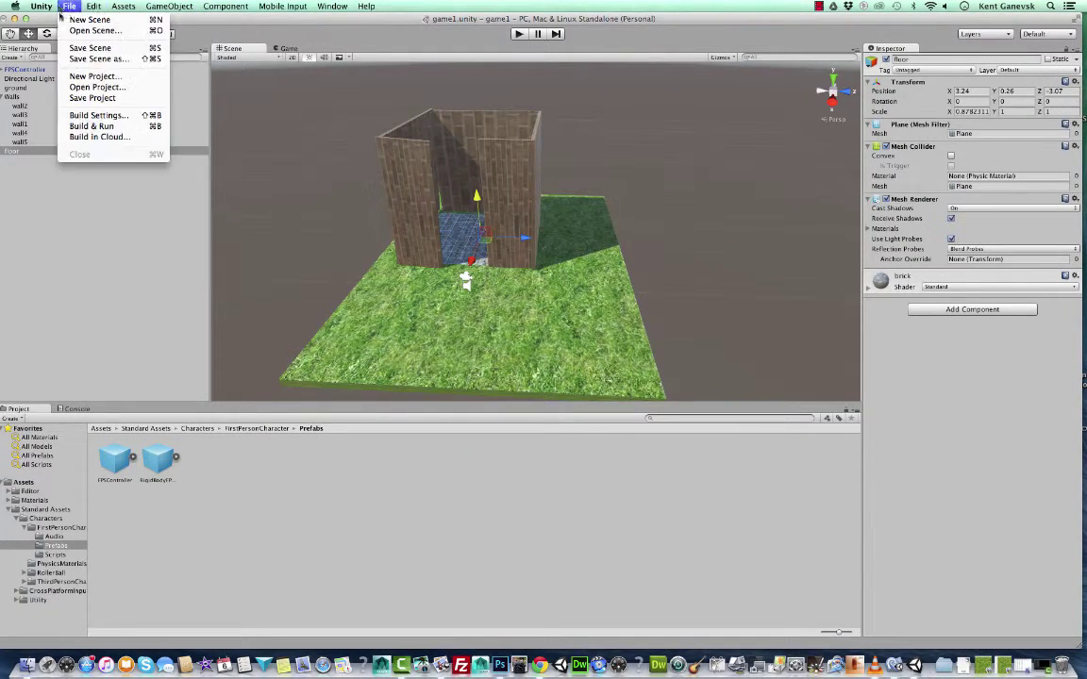
left_click(110, 130)
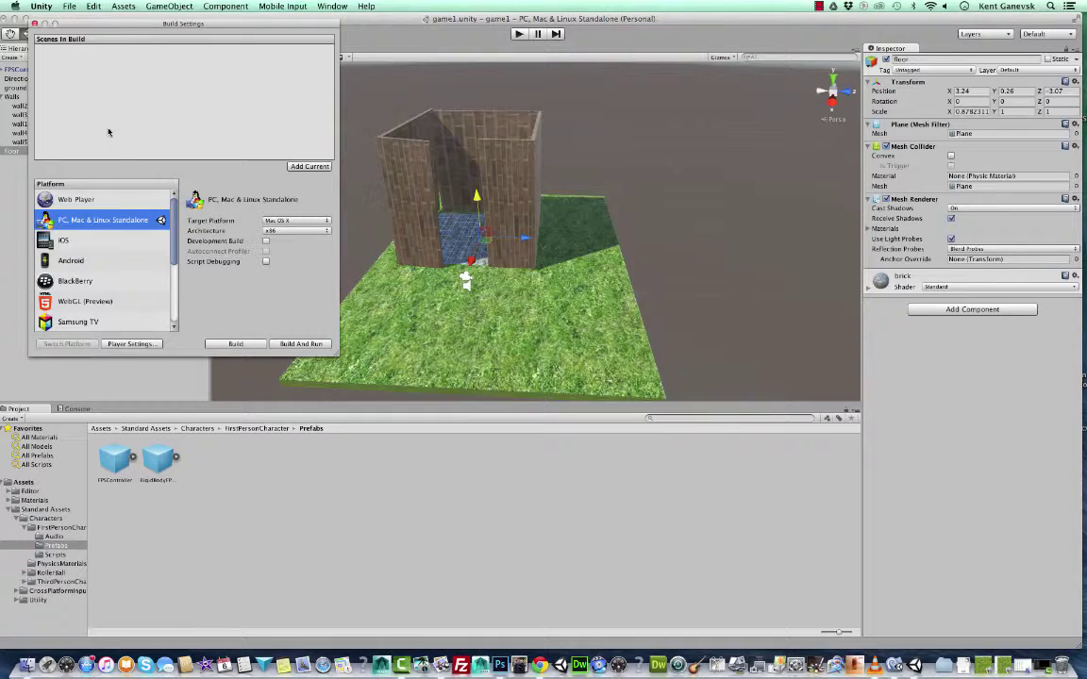
left_click_drag(173, 224, 169, 269)
scroll(166, 274, "down", 4)
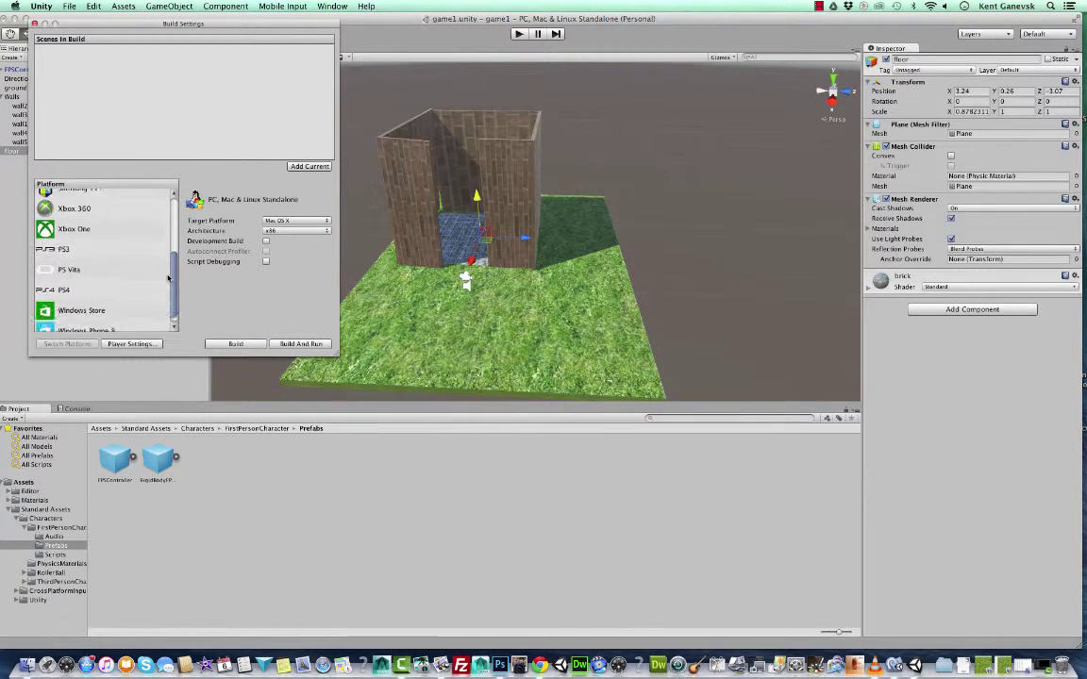
scroll(169, 264, "up", 4)
scroll(170, 264, "up", 1)
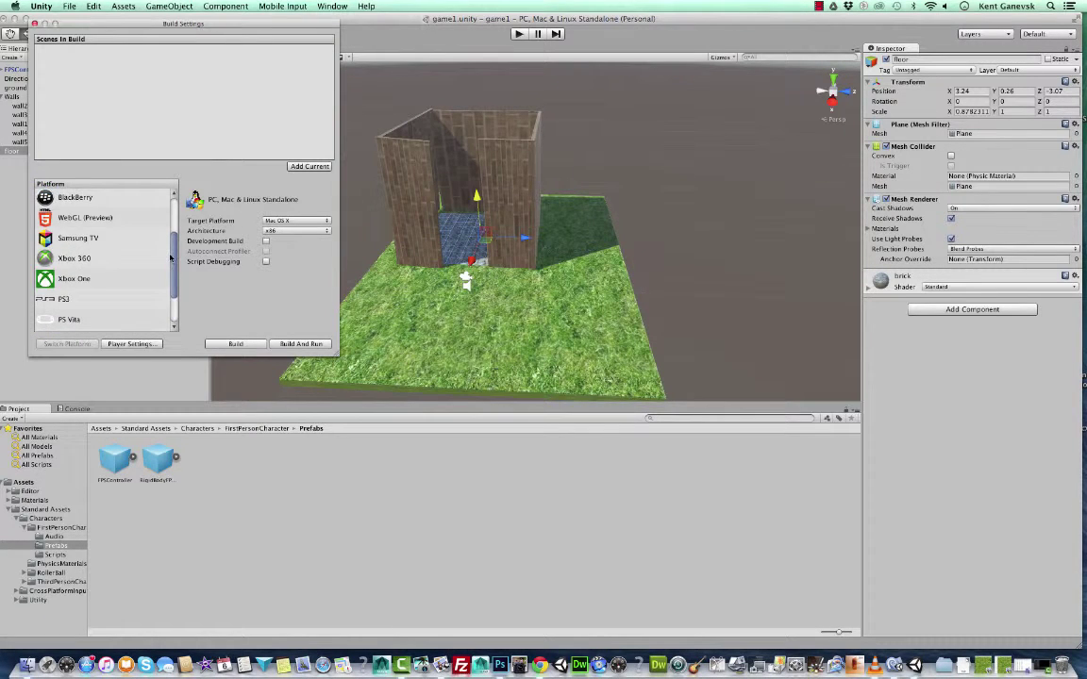
scroll(168, 266, "down", 3)
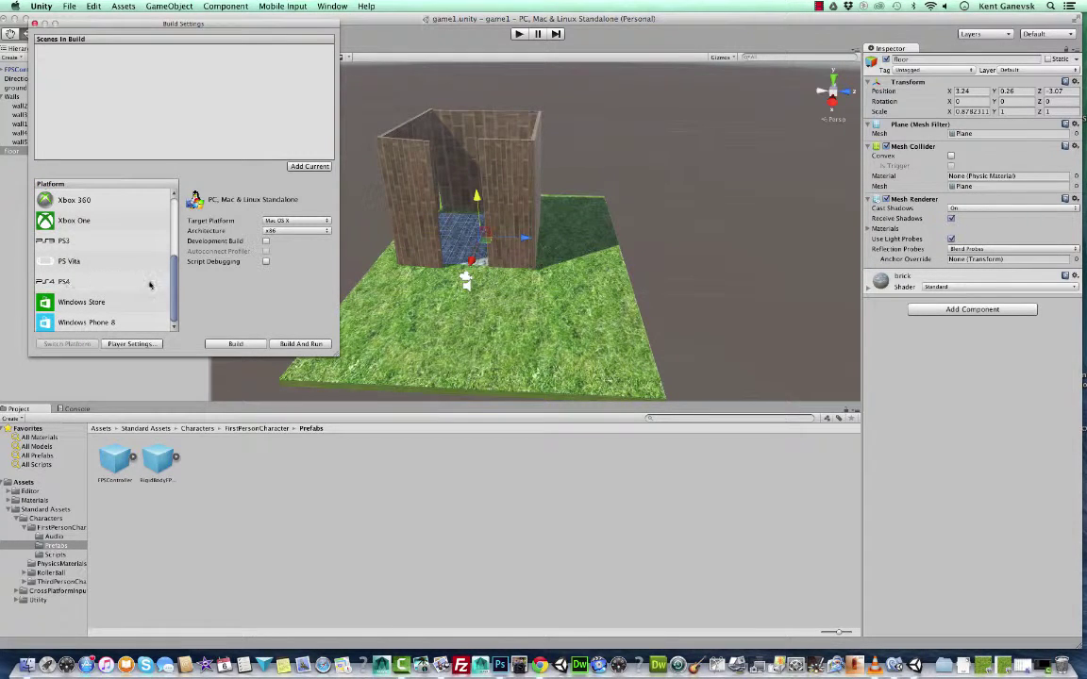
scroll(173, 269, "up", 3)
left_click_drag(173, 269, 173, 228)
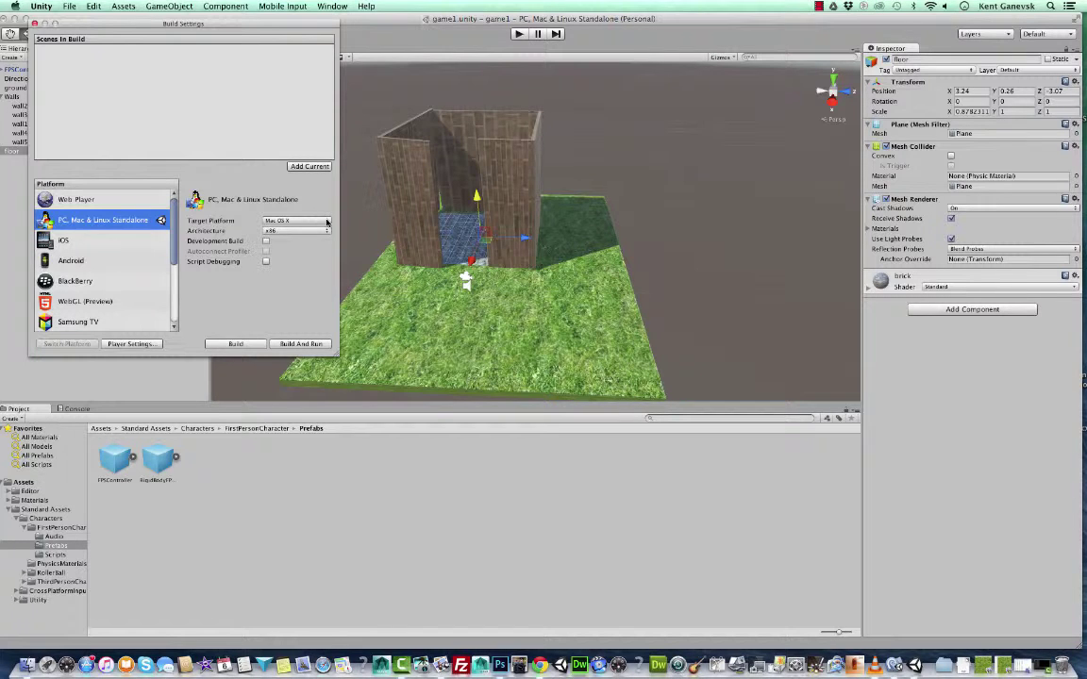
Build and run the Mac OS X game as game3 in the 3D Animation folder under Documents, starting it at 640 x 480.
left_click(301, 343)
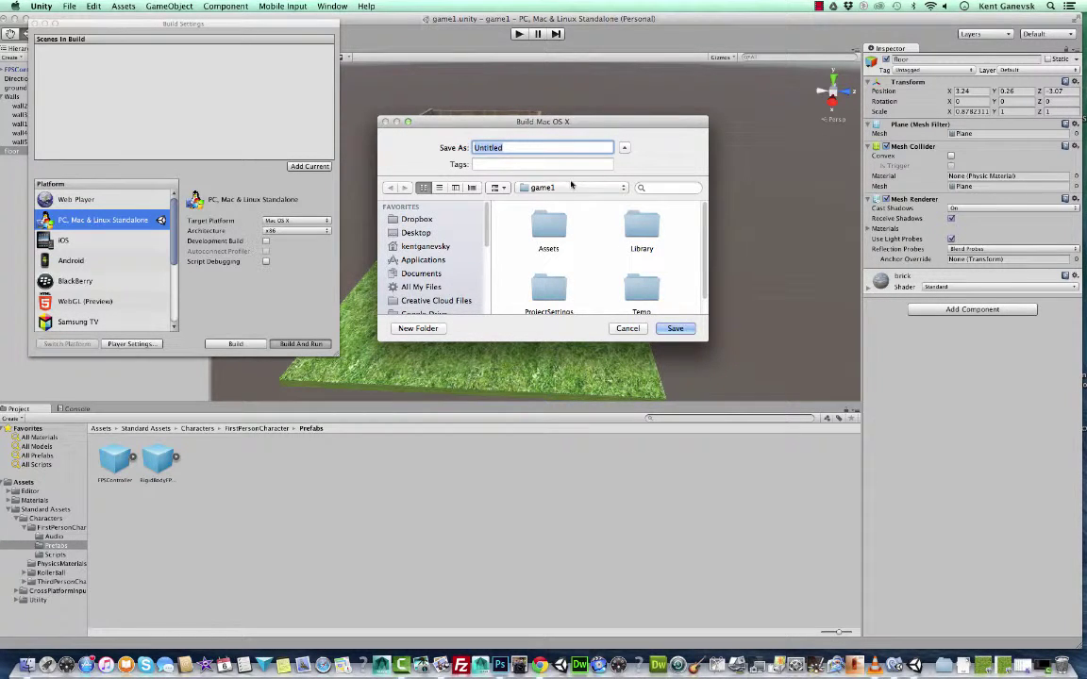
left_click(424, 273)
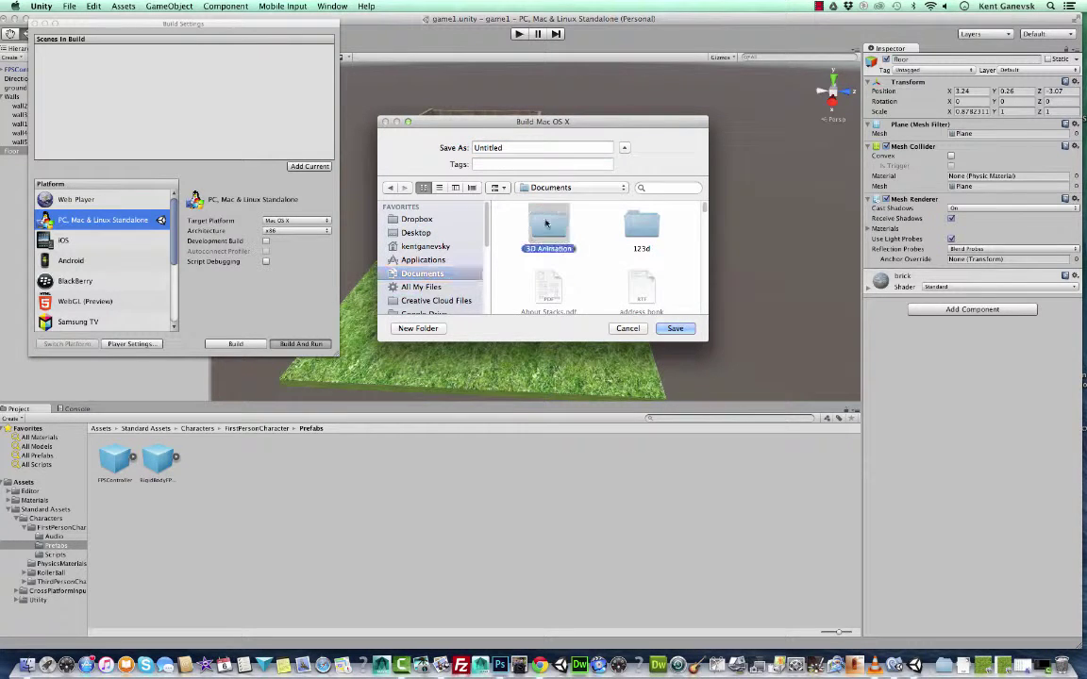
double_click(552, 223)
double_click(517, 148)
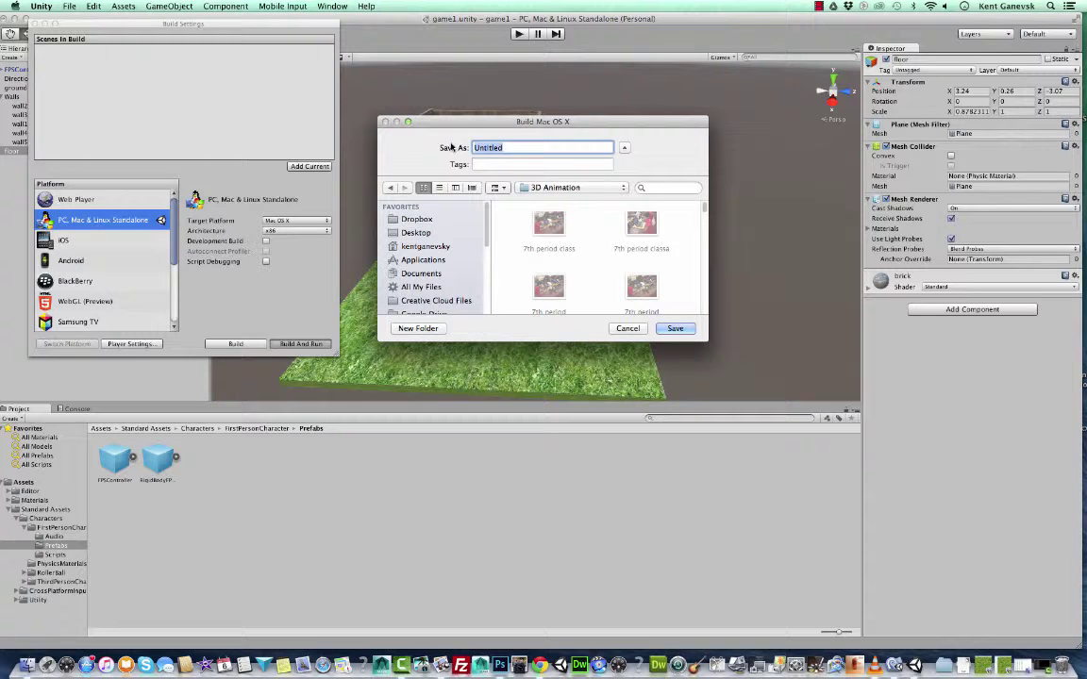
type("game3")
left_click(679, 327)
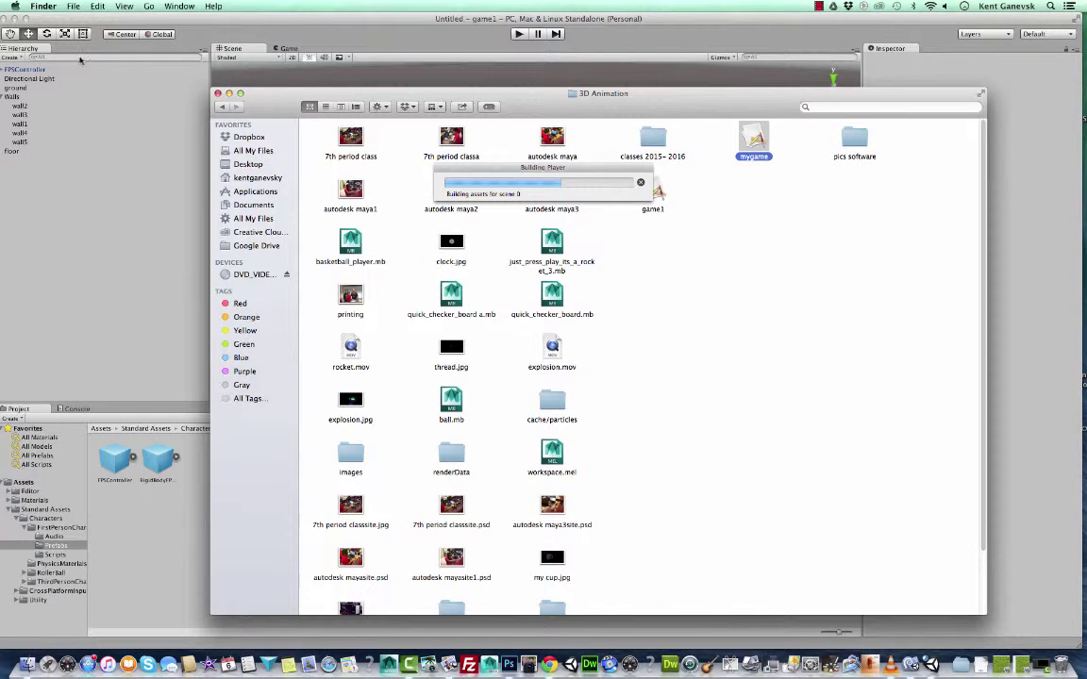
left_click(228, 92)
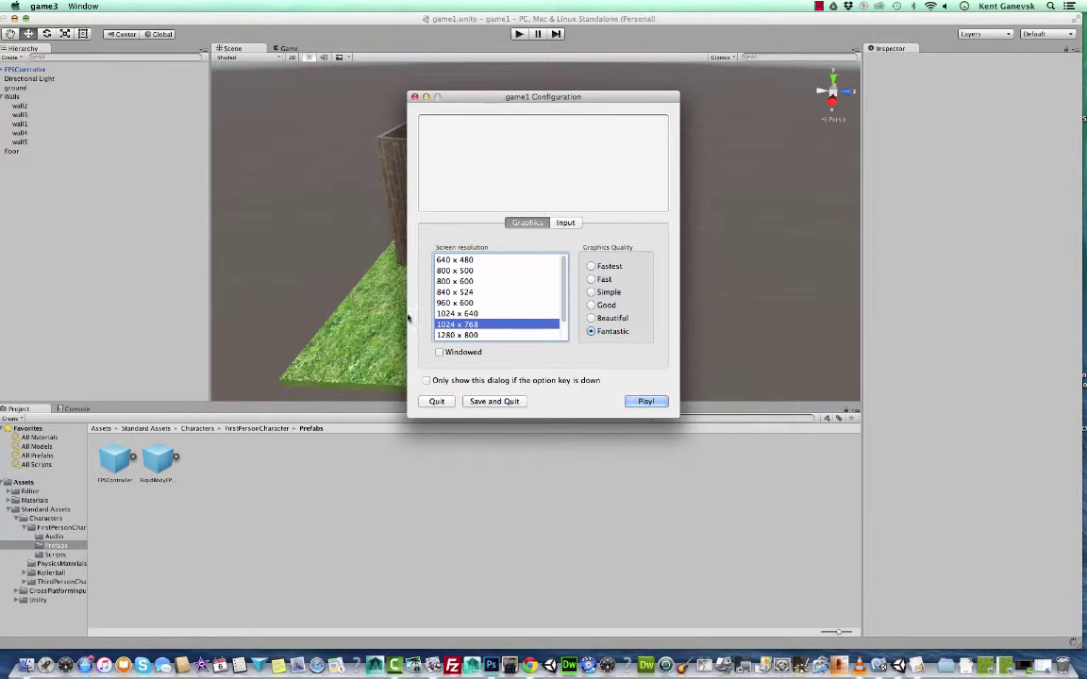
left_click(464, 260)
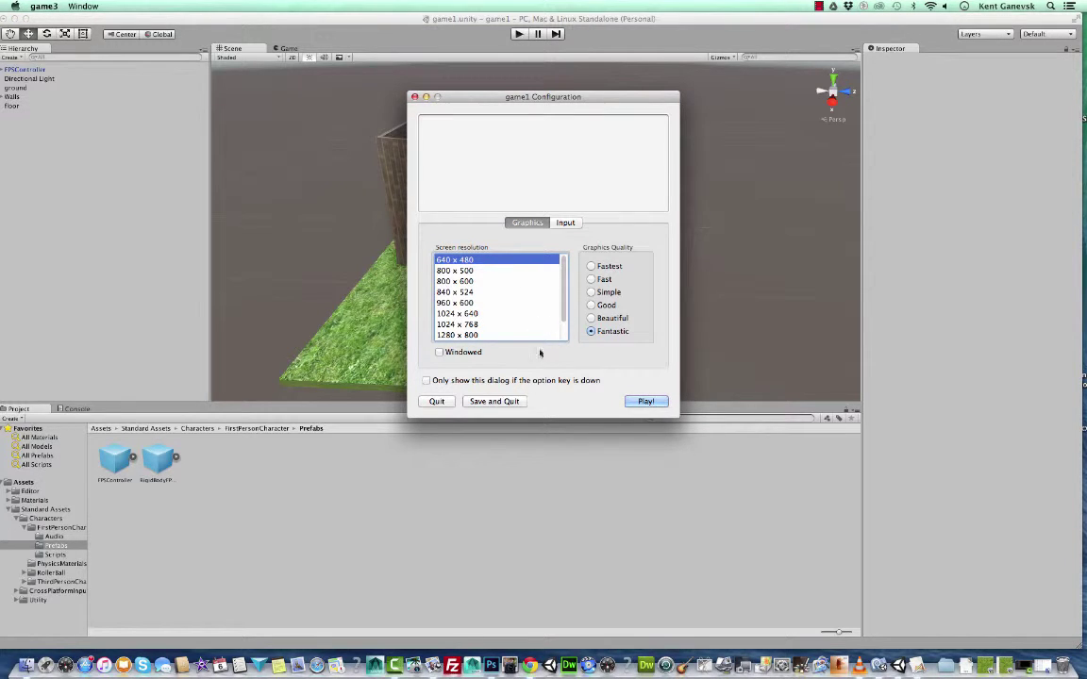
left_click(649, 401)
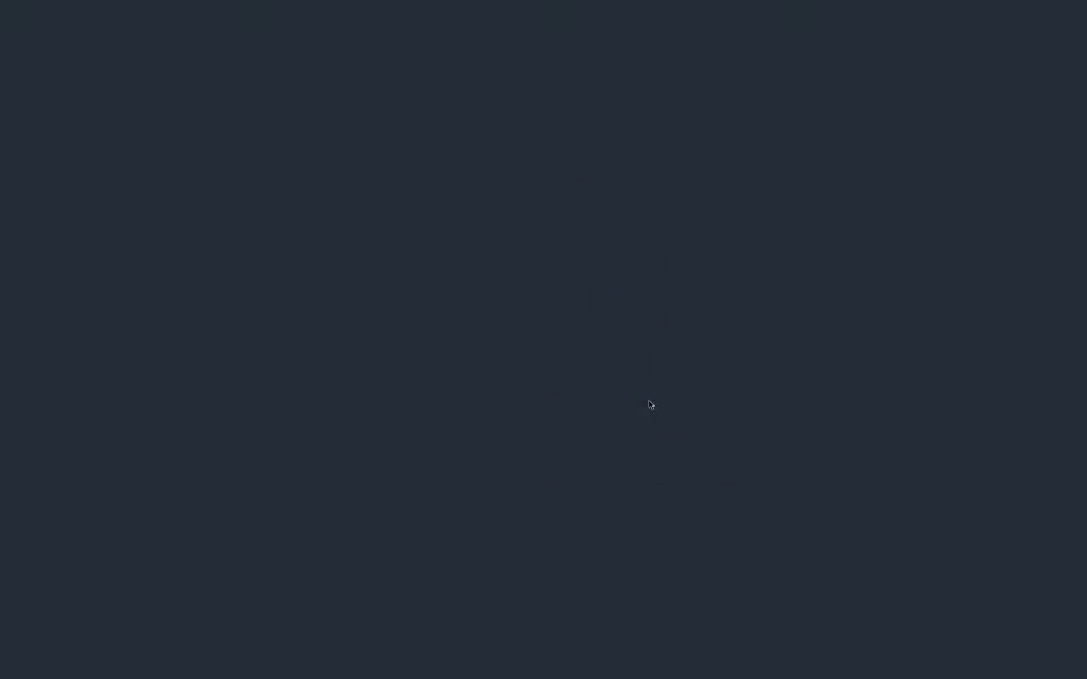
Walk and look around the doorway and the grass in first person to test the built game.
key("w")
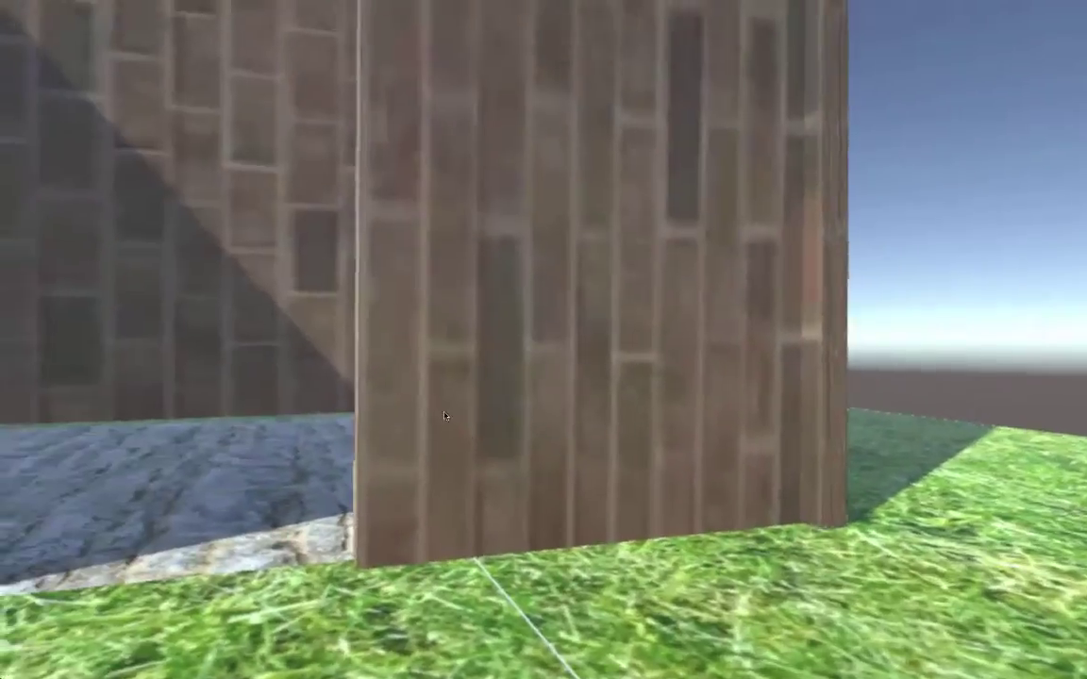
key("s")
key("w")
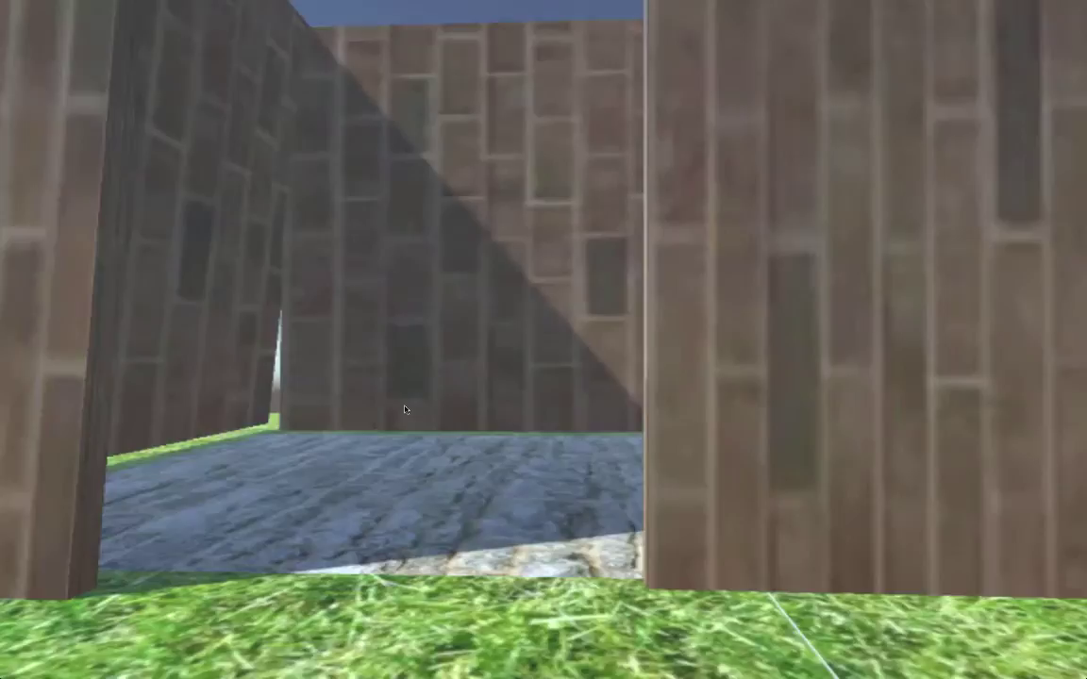
key("s")
key("w")
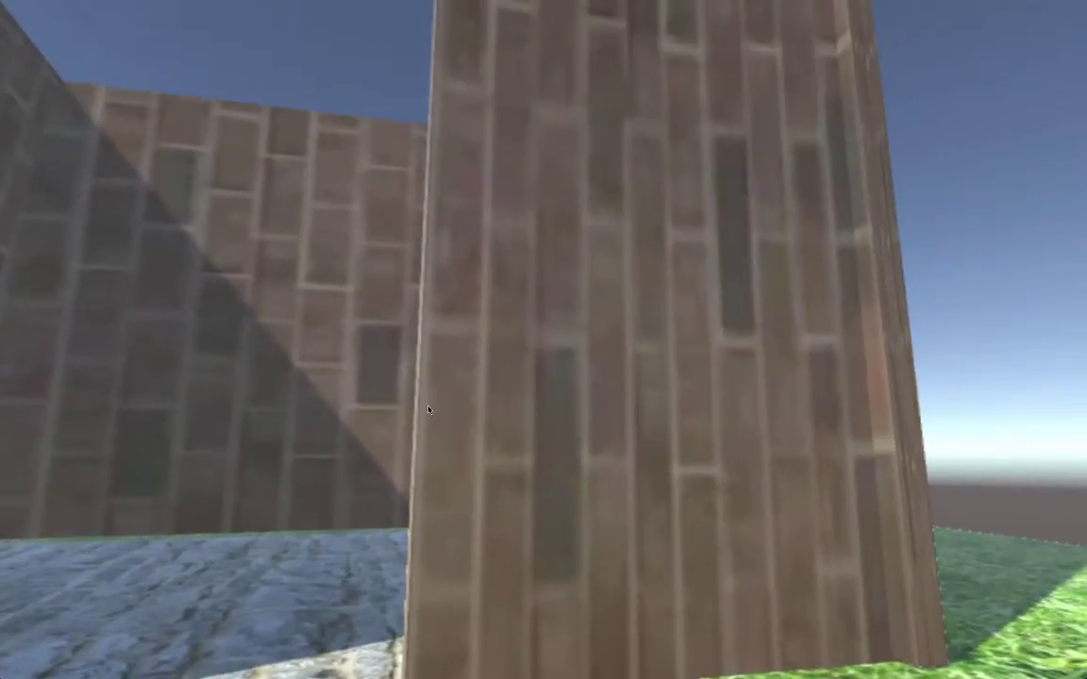
key("s")
key("a")
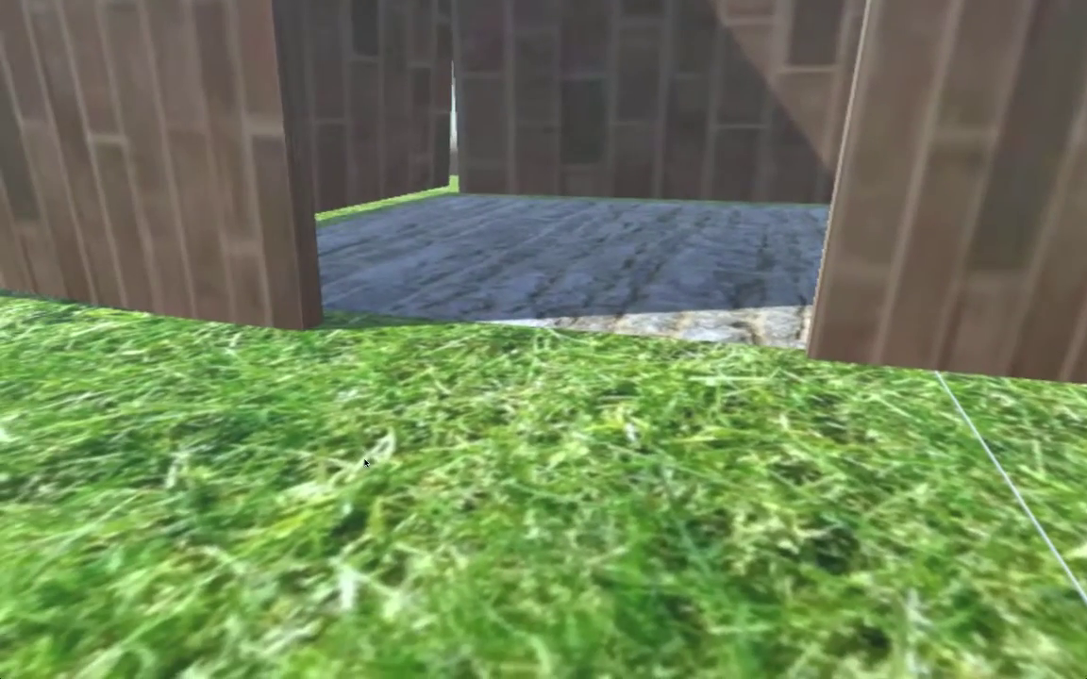
key("w")
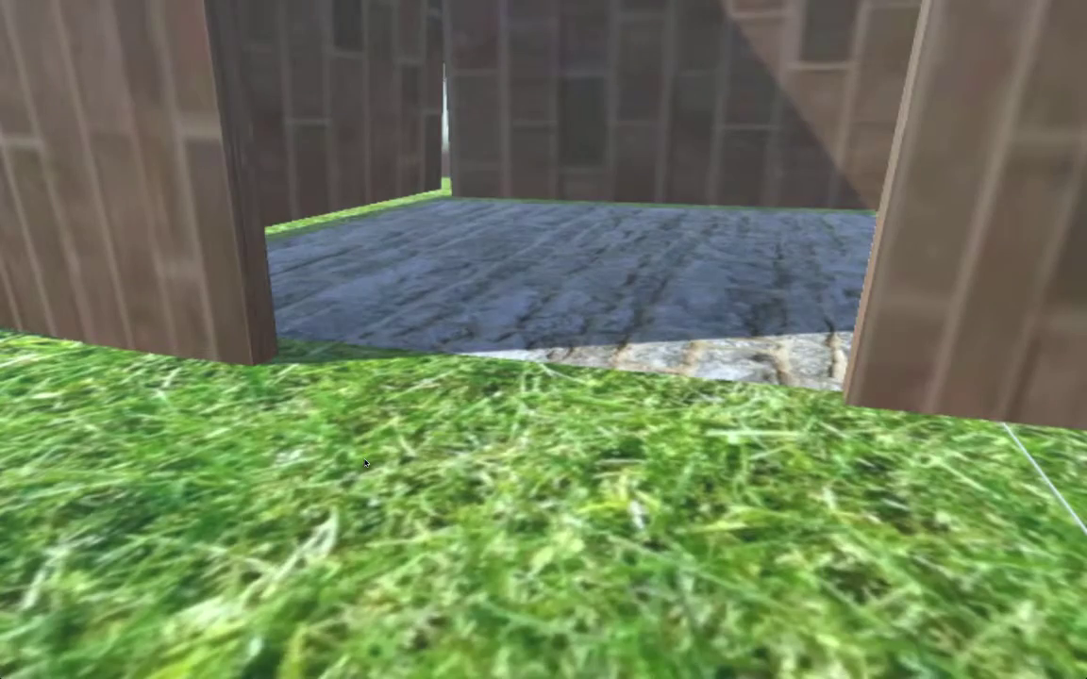
key("w")
key("s")
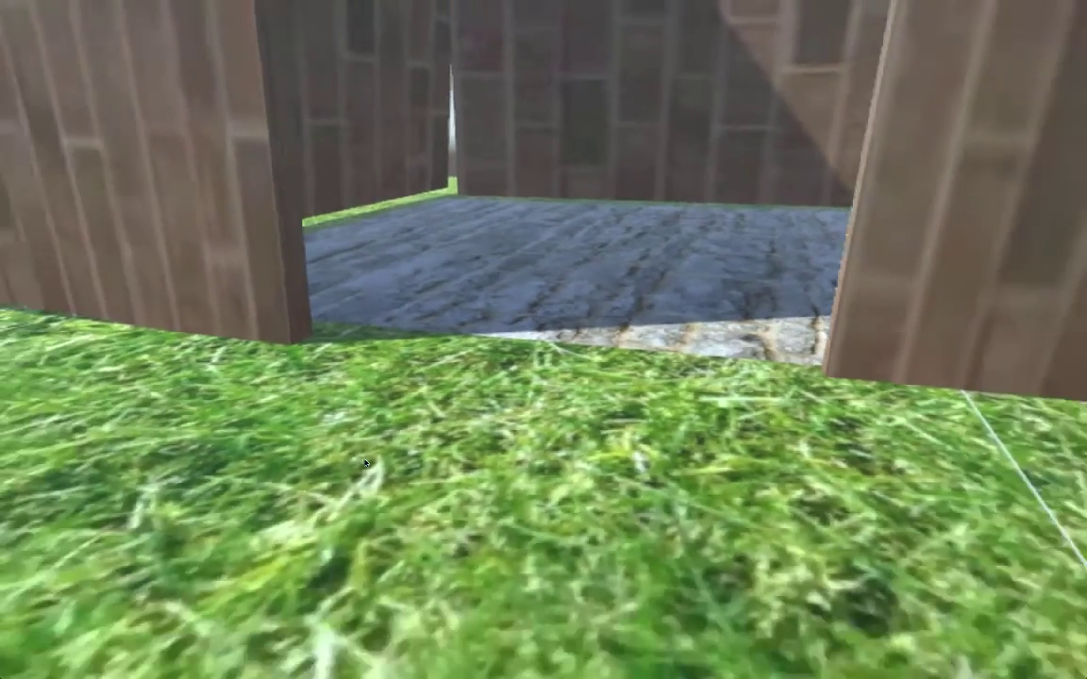
key("s")
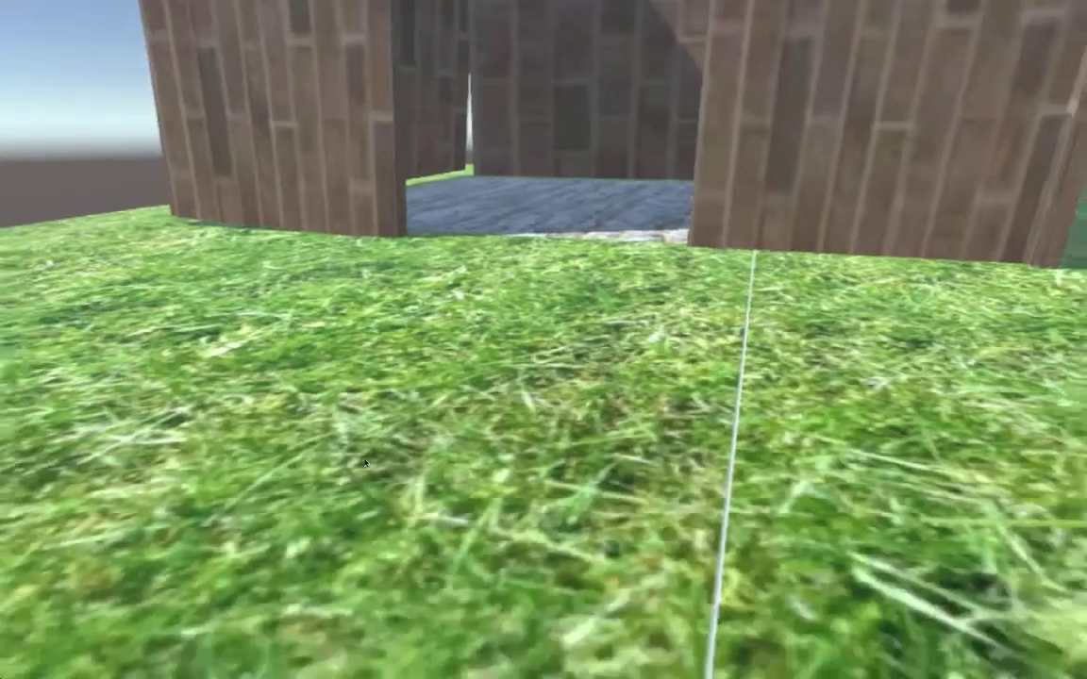
key("Left")
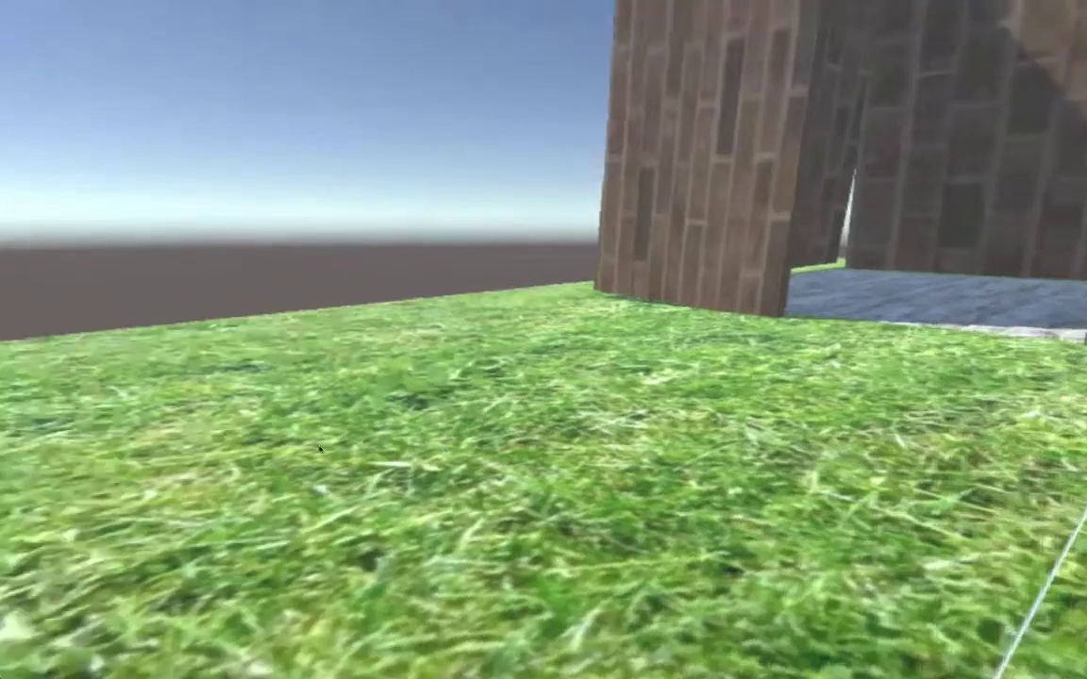
key("Right")
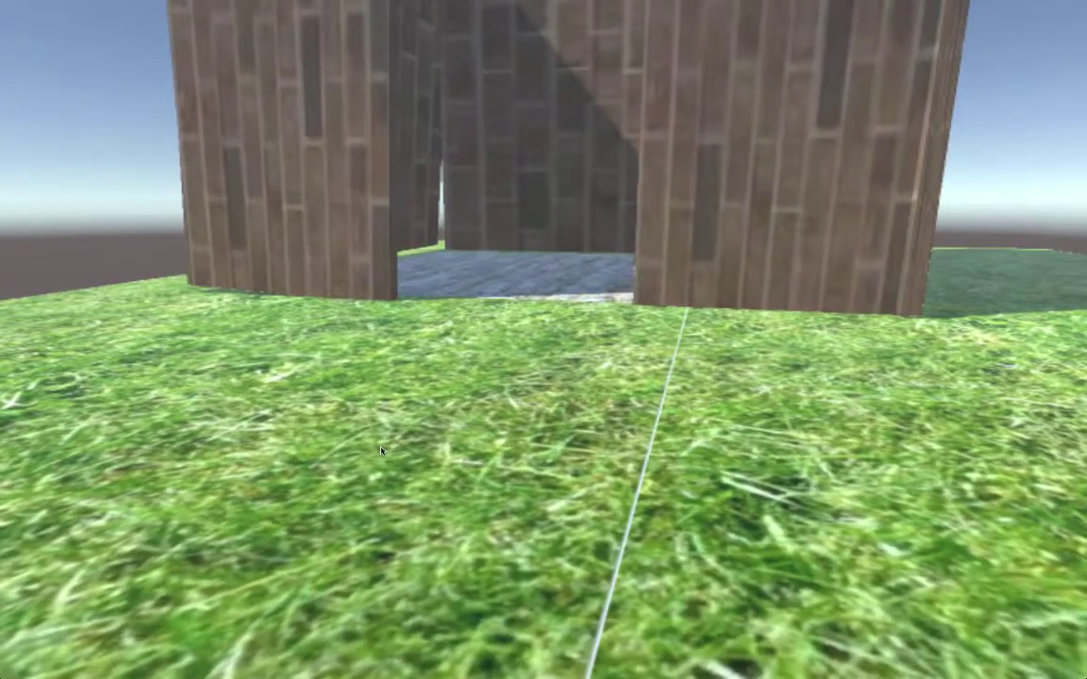
key("w")
key("Right")
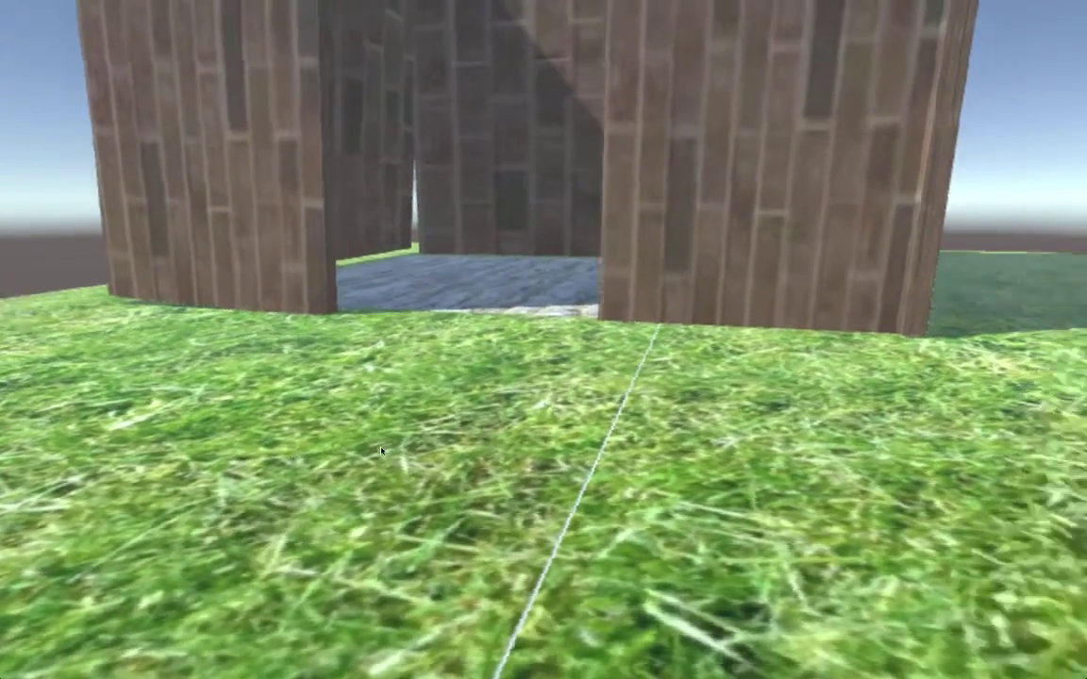
key("Right")
key("Left")
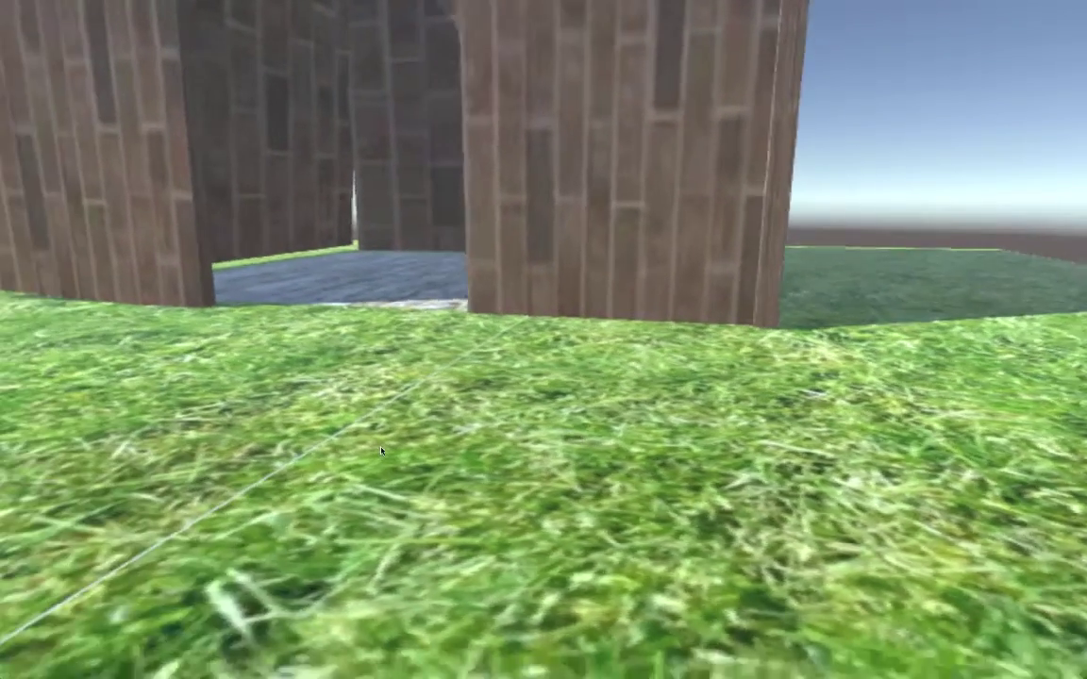
key("w")
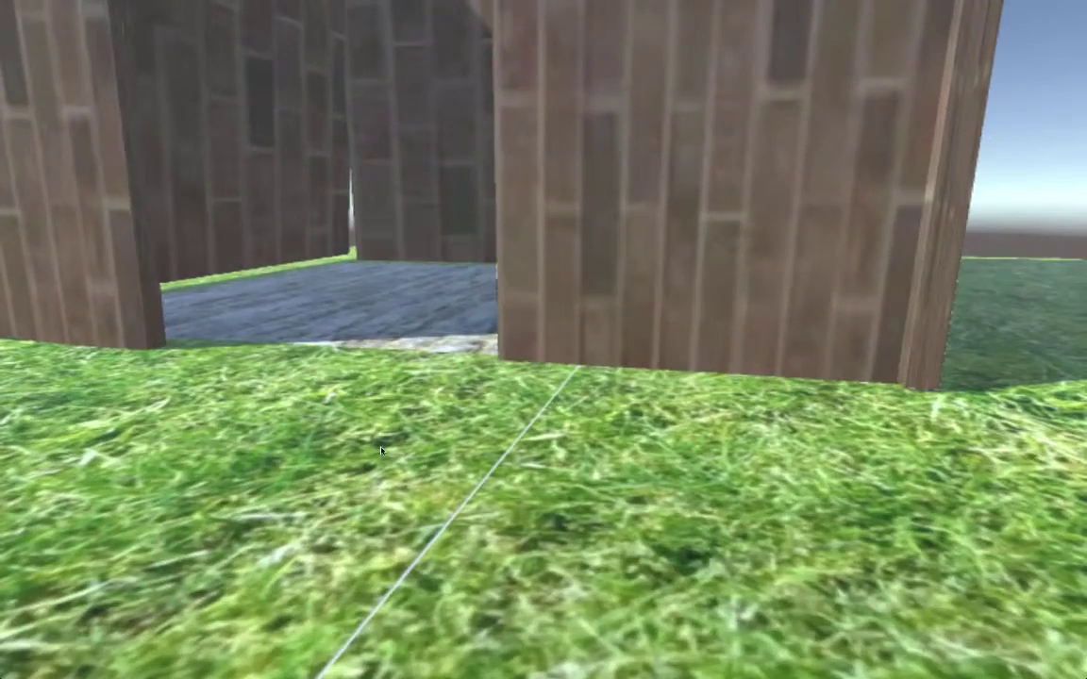
key("s")
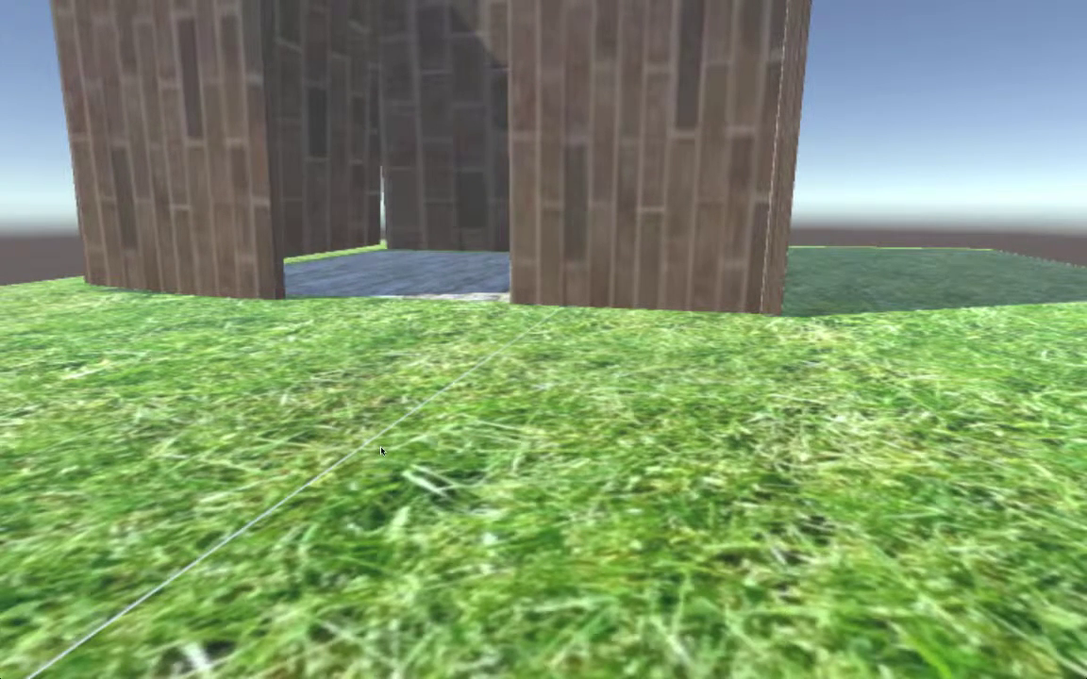
Quit the running game, return to the Unity editor and close the build settings.
key("super+p")
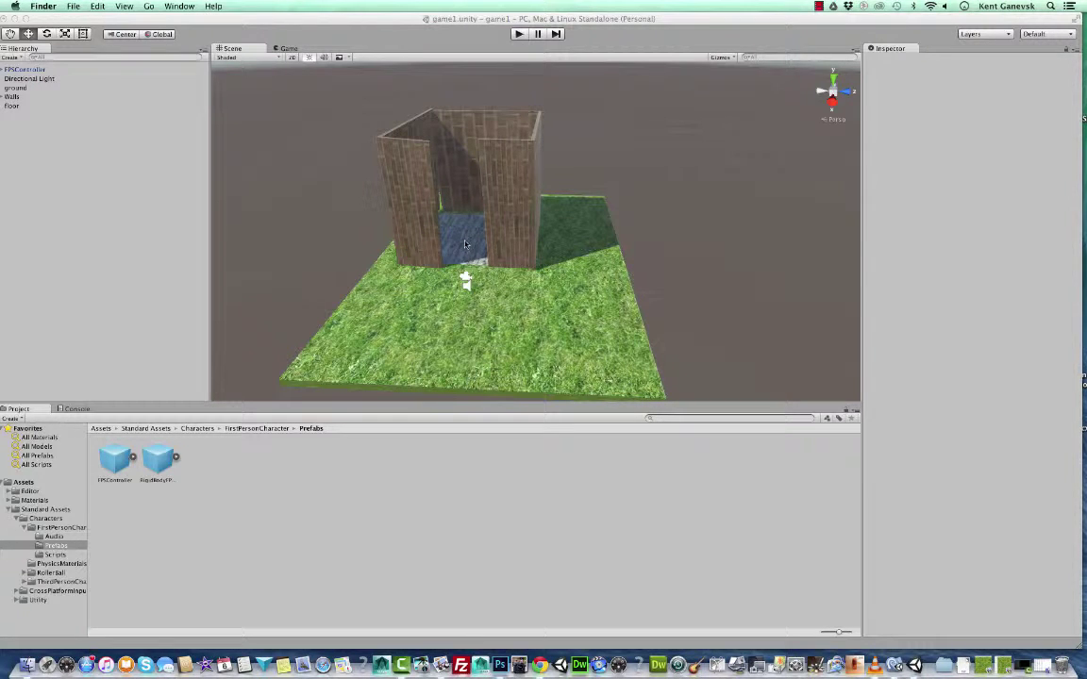
left_click(427, 232)
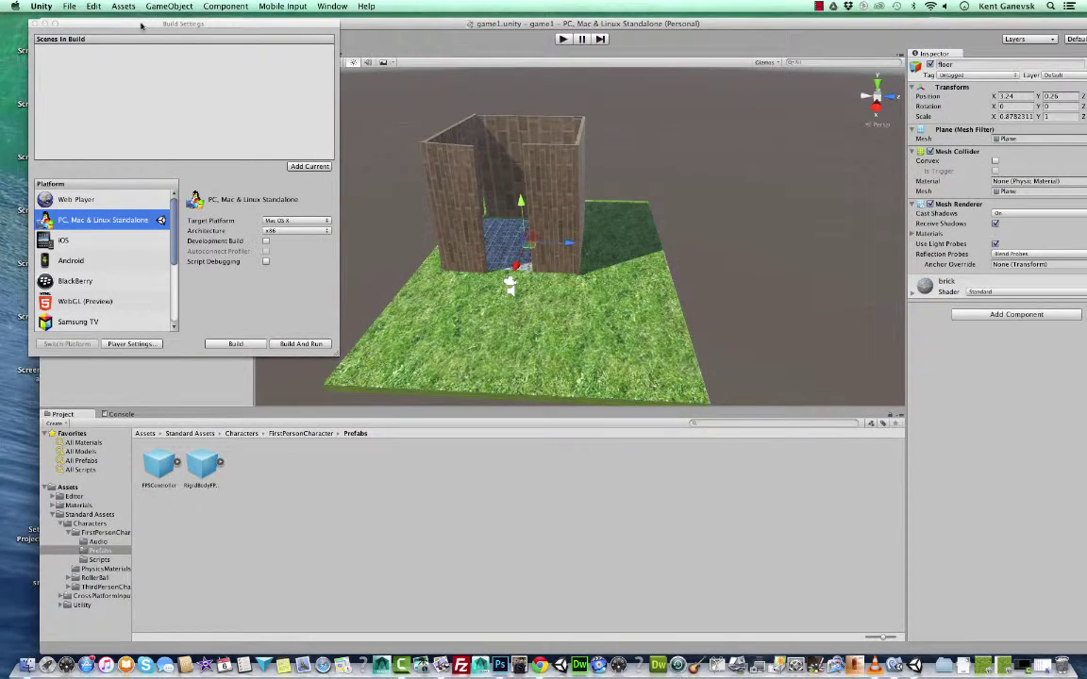
left_click(35, 23)
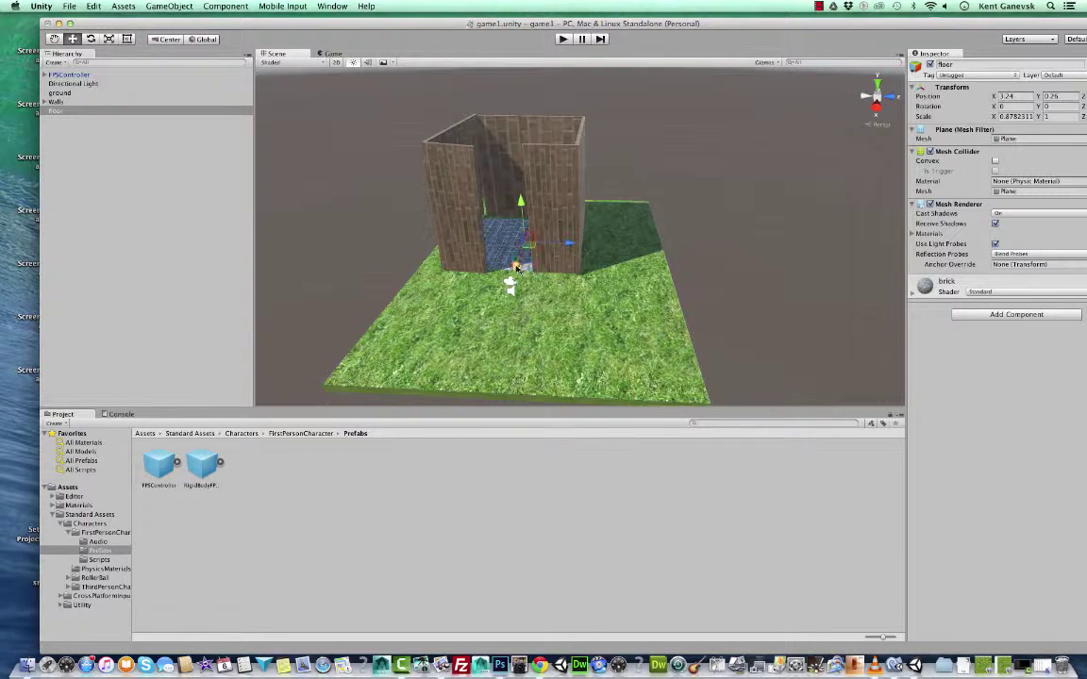
Move the floor plane back to about X 2.42 and set its X scale to 1.
left_click_drag(515, 266, 517, 262)
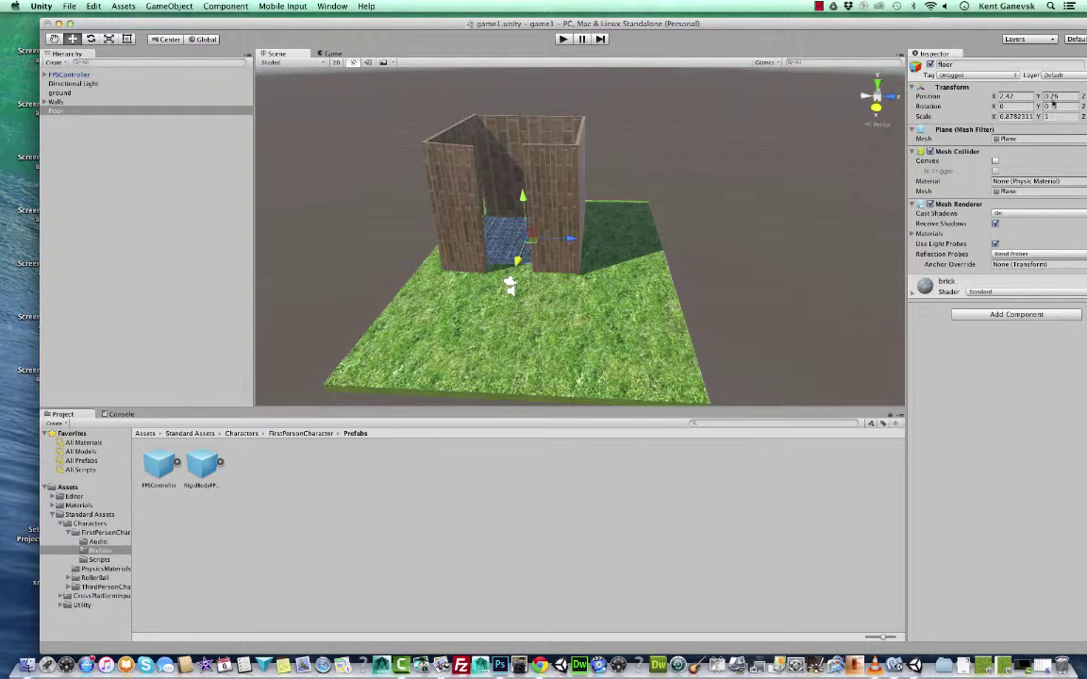
left_click(985, 113)
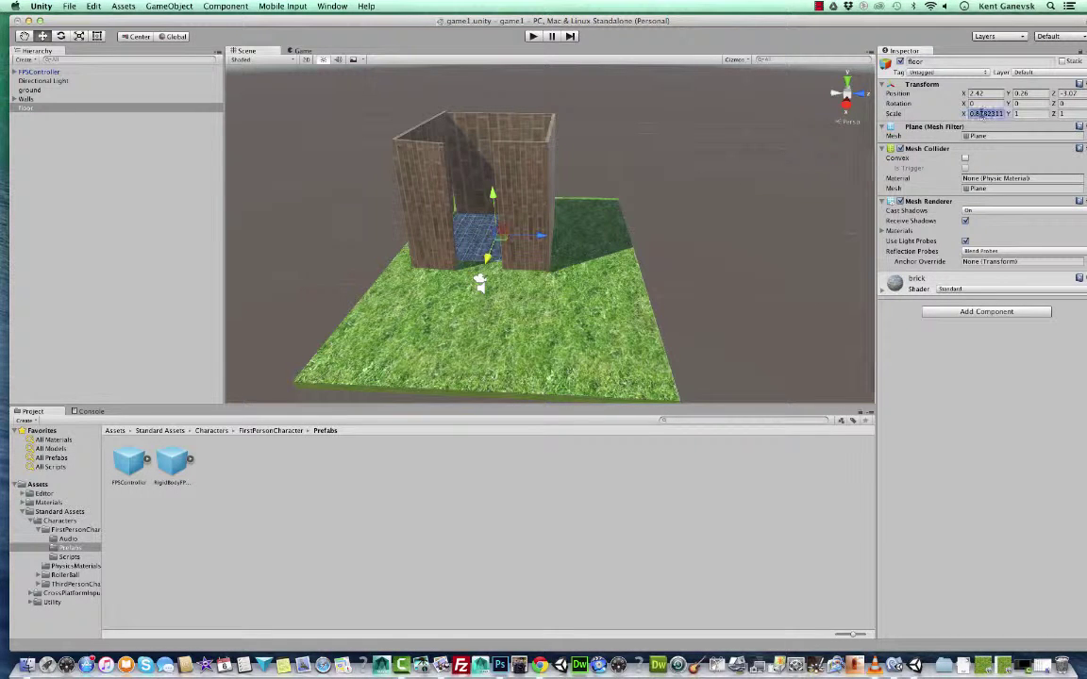
left_click_drag(963, 113, 998, 109)
type("1")
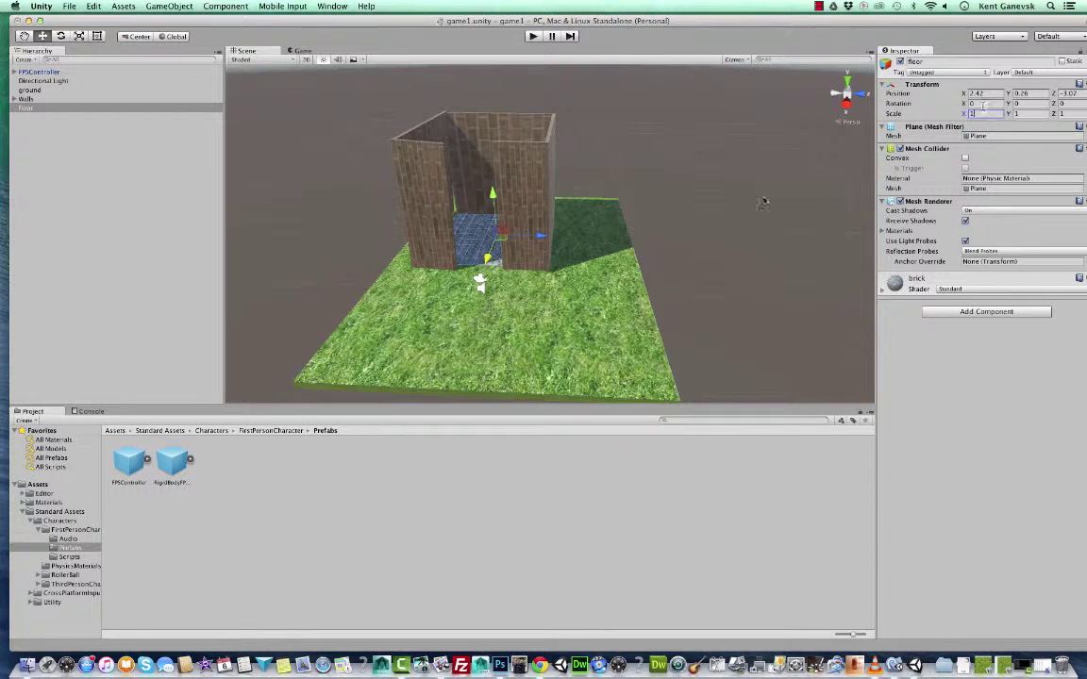
key("Return")
Shift the floor plane along X to about 2.63, toward the doorway.
left_click(634, 264)
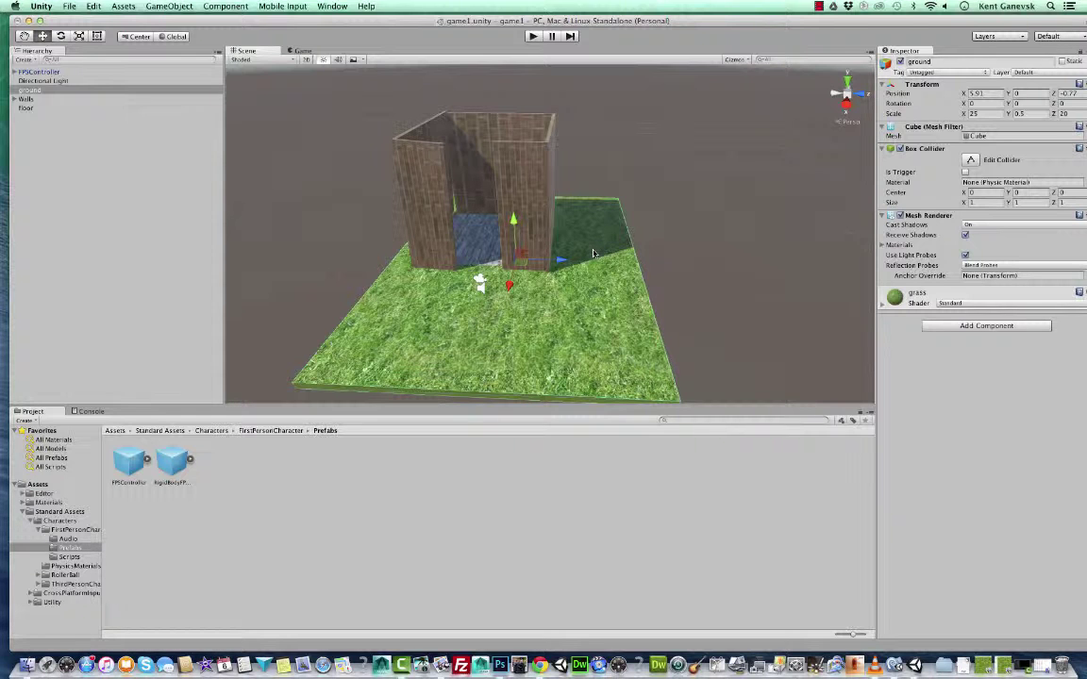
left_click_drag(594, 255, 488, 269, "alt")
left_click(498, 274)
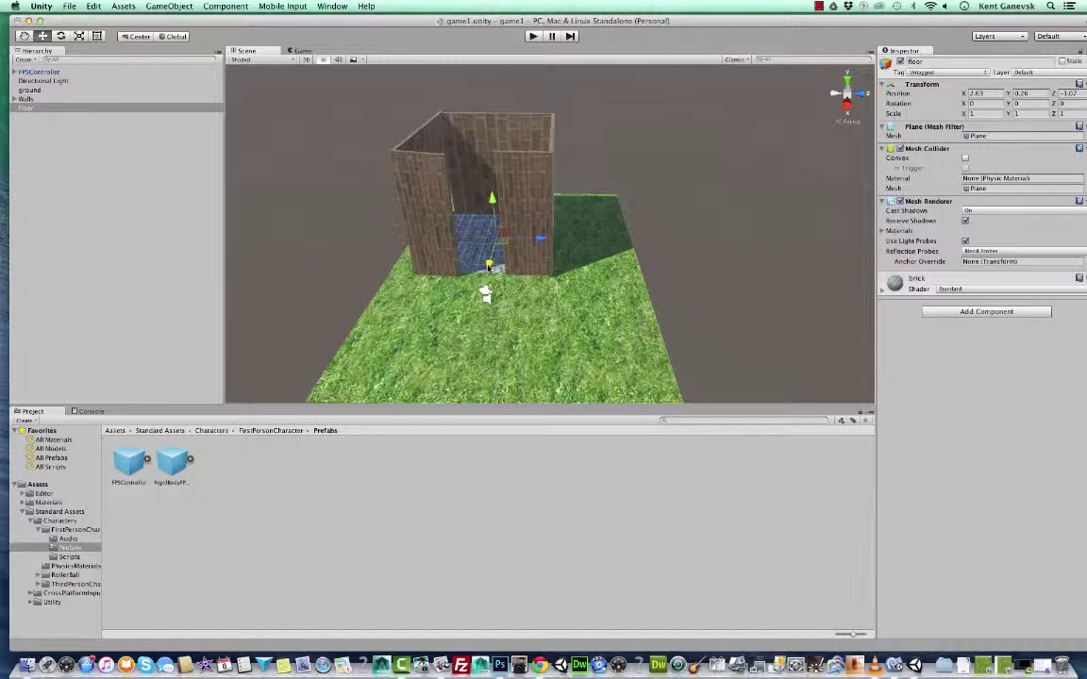